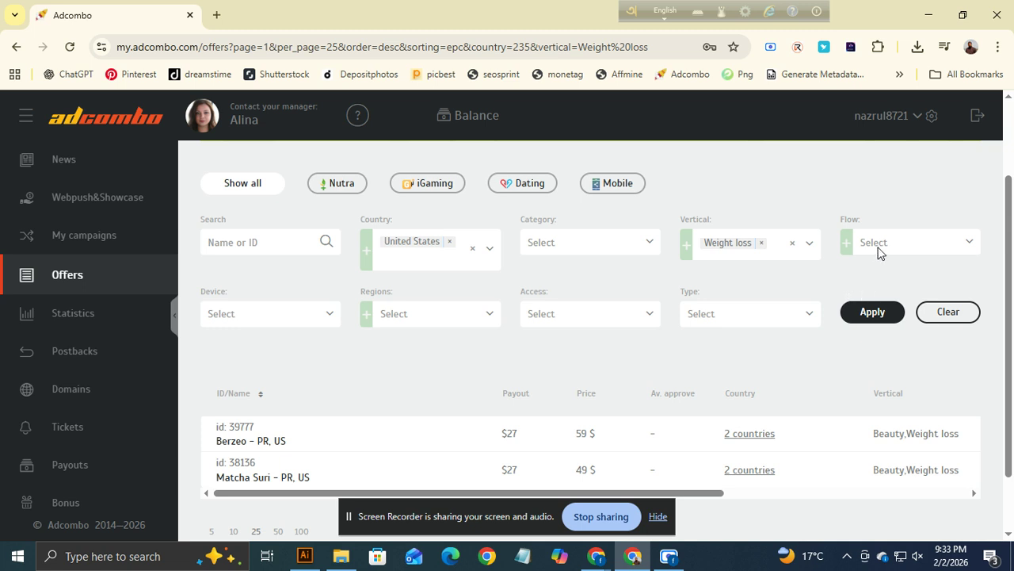
# Try to filter the offers by the COD flow, then clear the entered text.
pyautogui.click(878, 253)
pyautogui.write('c')
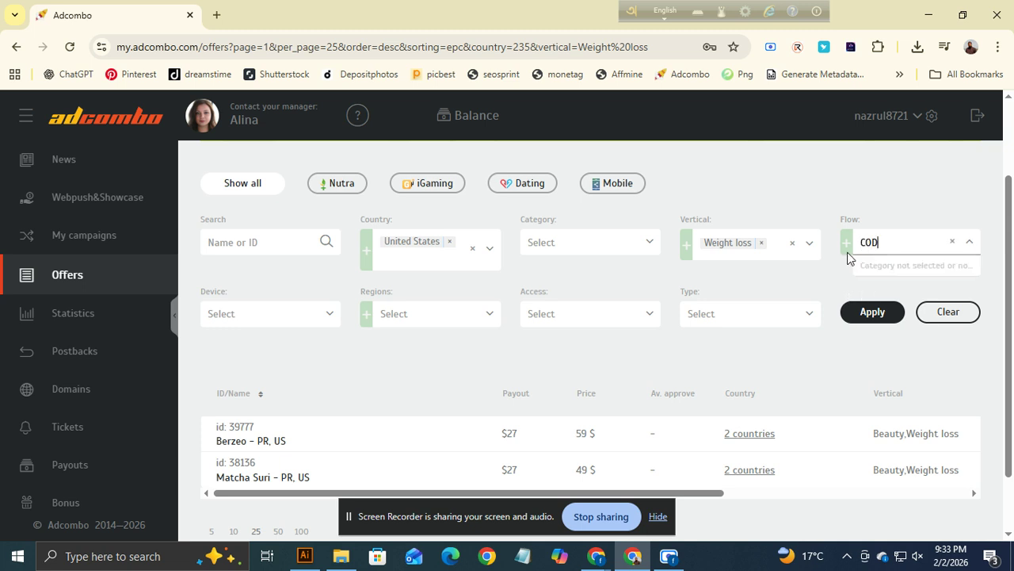
pyautogui.press('BackSpace')
pyautogui.press('BackSpace')
pyautogui.press('BackSpace')
# Replace United States with Germany in the country filter and reselect Weight loss as the vertical.
pyautogui.click(450, 242)
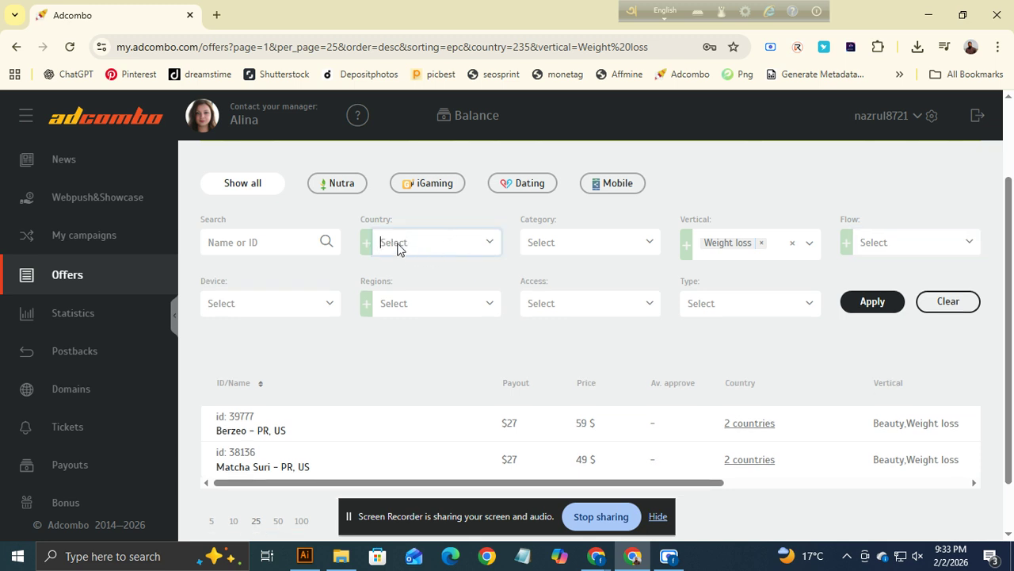
pyautogui.write('Ger')
pyautogui.click(411, 268)
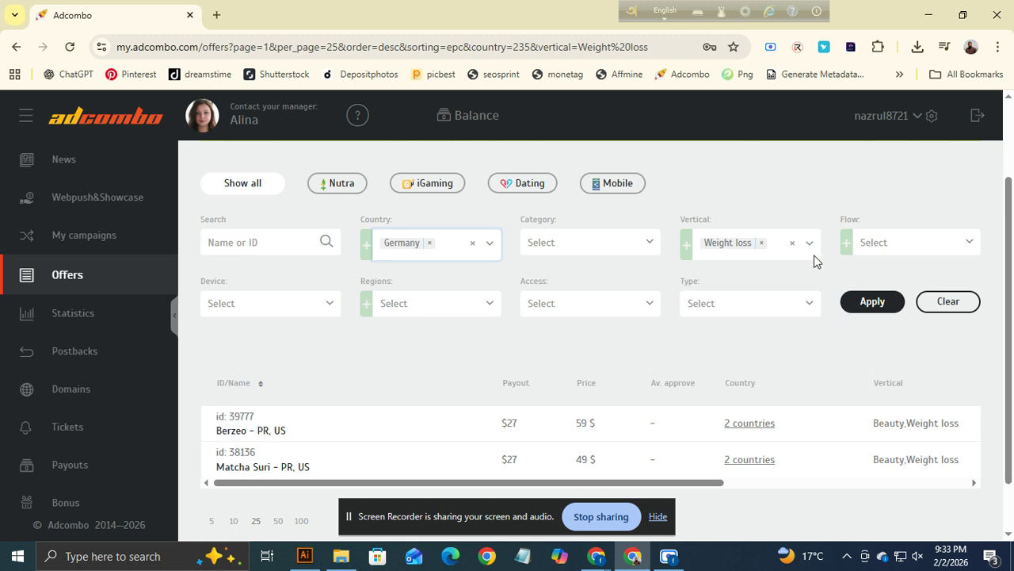
pyautogui.click(761, 244)
pyautogui.click(725, 243)
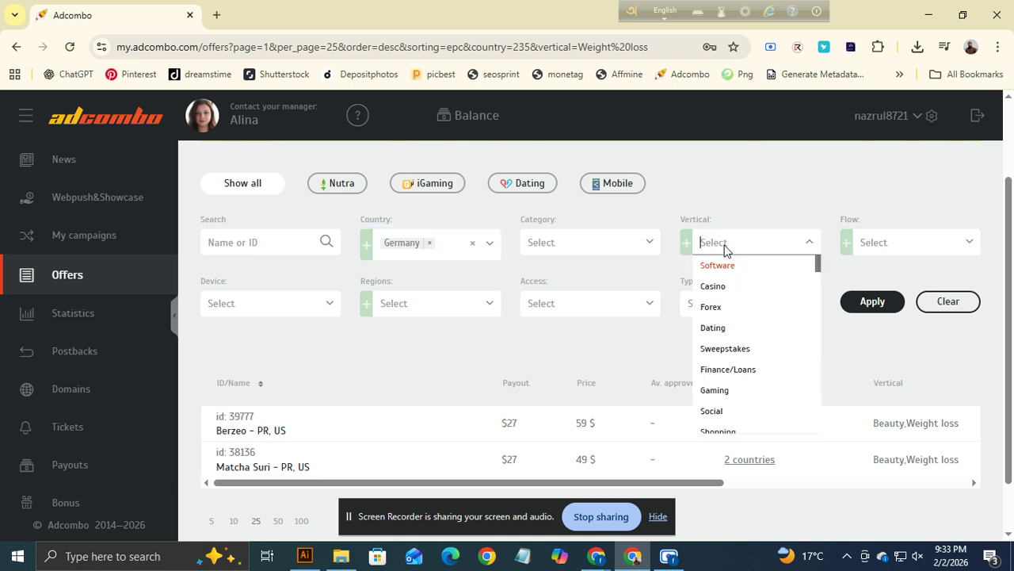
pyautogui.write('we')
pyautogui.click(721, 286)
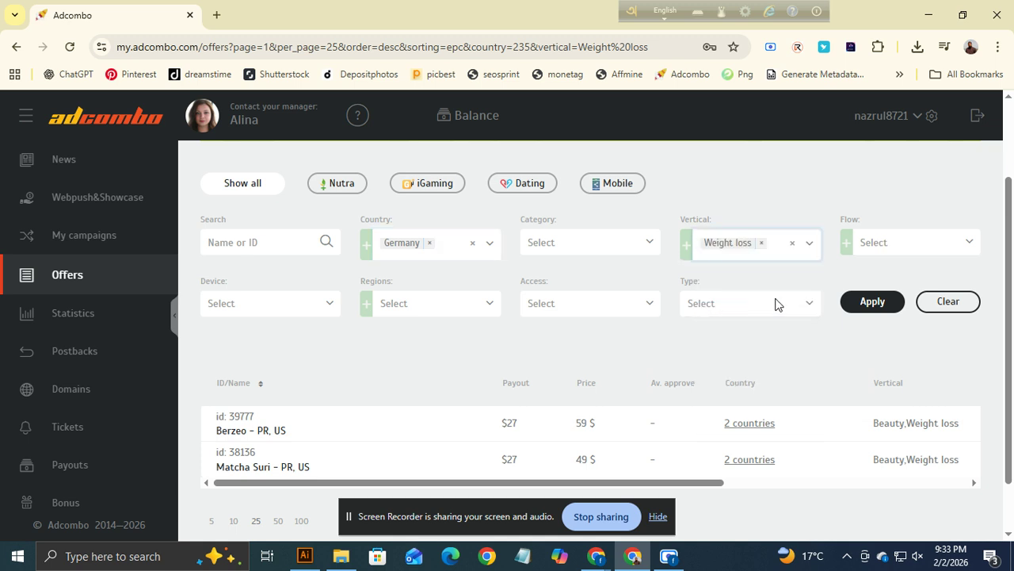
# Try to find a COD option in the flow and type filters, leaving both empty.
pyautogui.click(887, 246)
pyautogui.write('C')
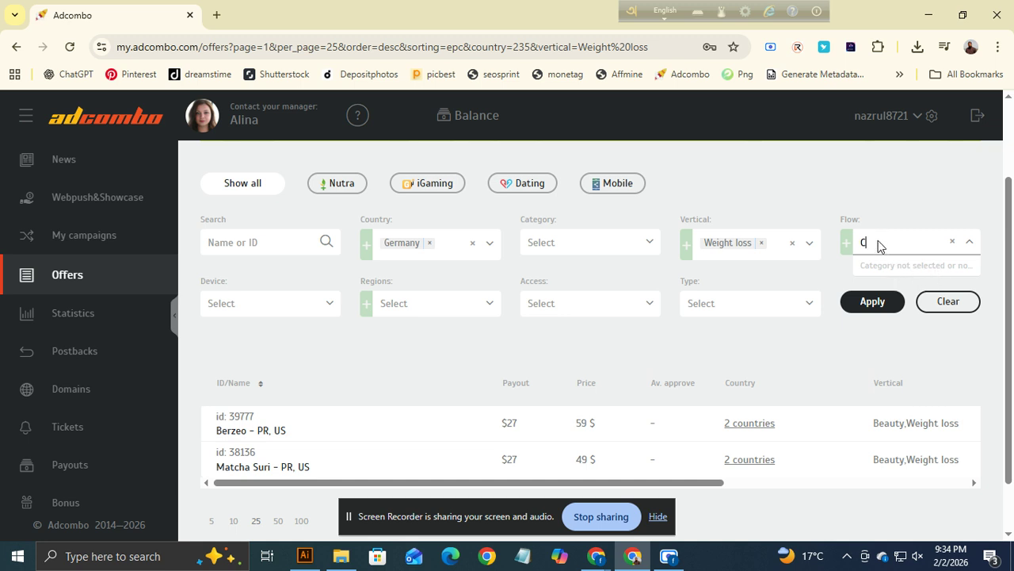
pyautogui.click(776, 314)
pyautogui.write('co')
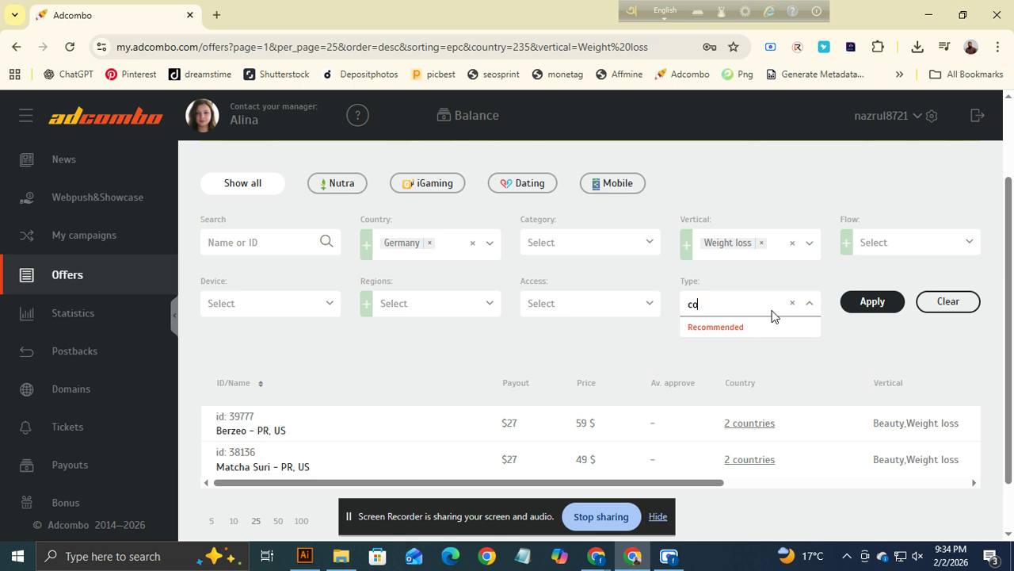
pyautogui.press('BackSpace')
pyautogui.press('BackSpace')
# Apply the Germany and Weight loss filters and review the payout, price and approval rate of the listed offers.
pyautogui.click(872, 304)
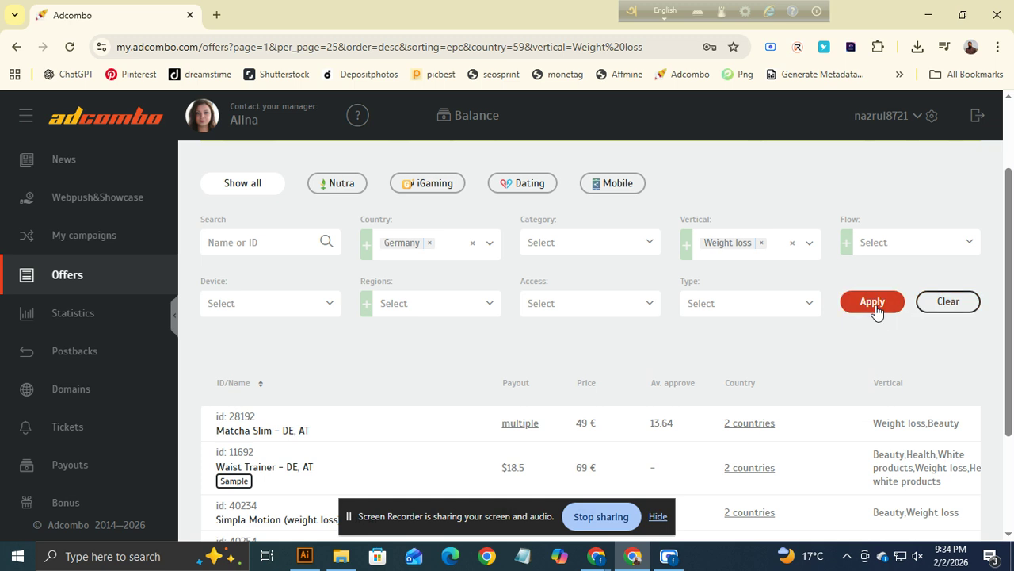
pyautogui.scroll(-2, 876, 309)
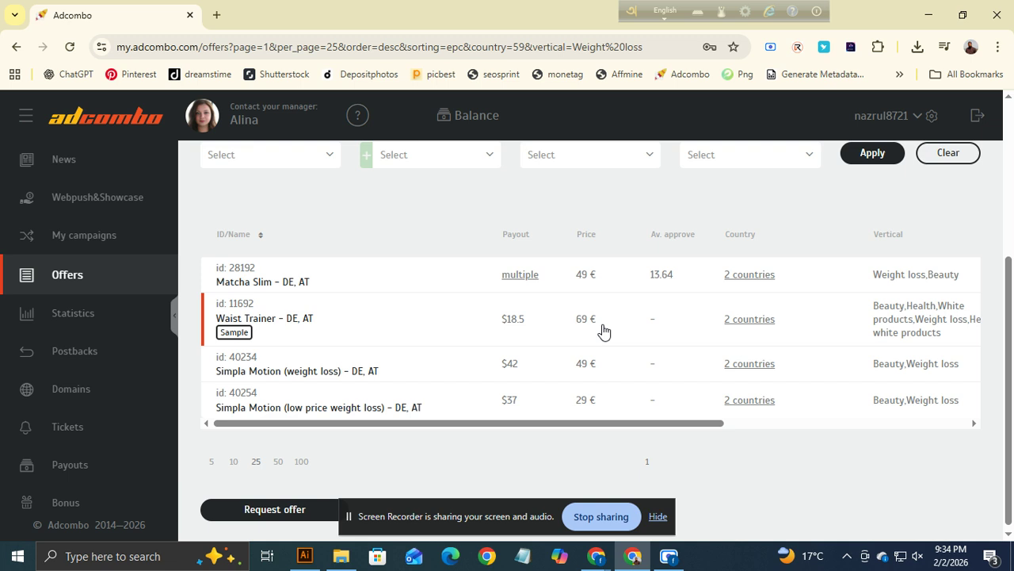
pyautogui.scroll(1, 618, 333)
pyautogui.scroll(-1, 281, 351)
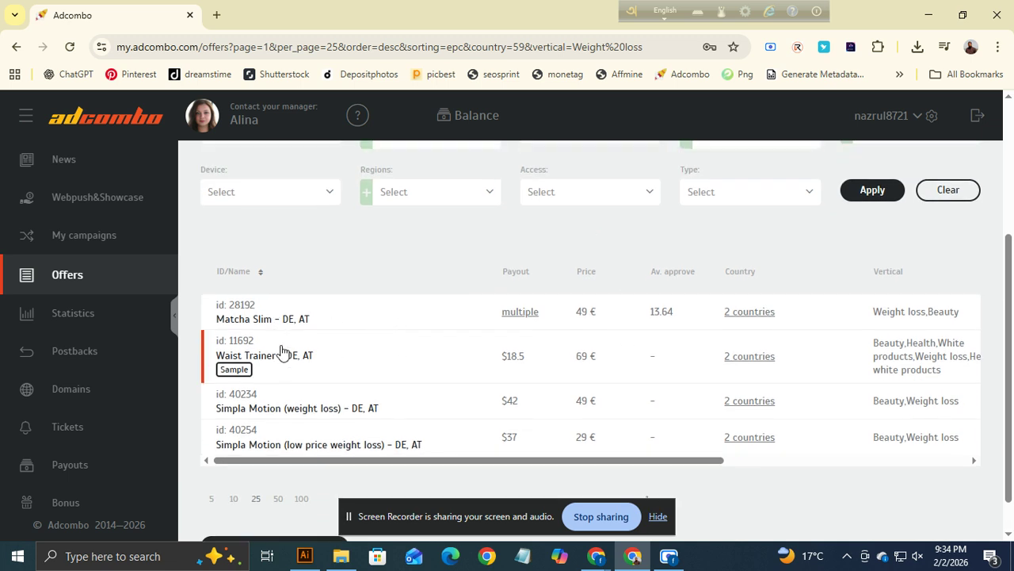
pyautogui.scroll(-1, 282, 351)
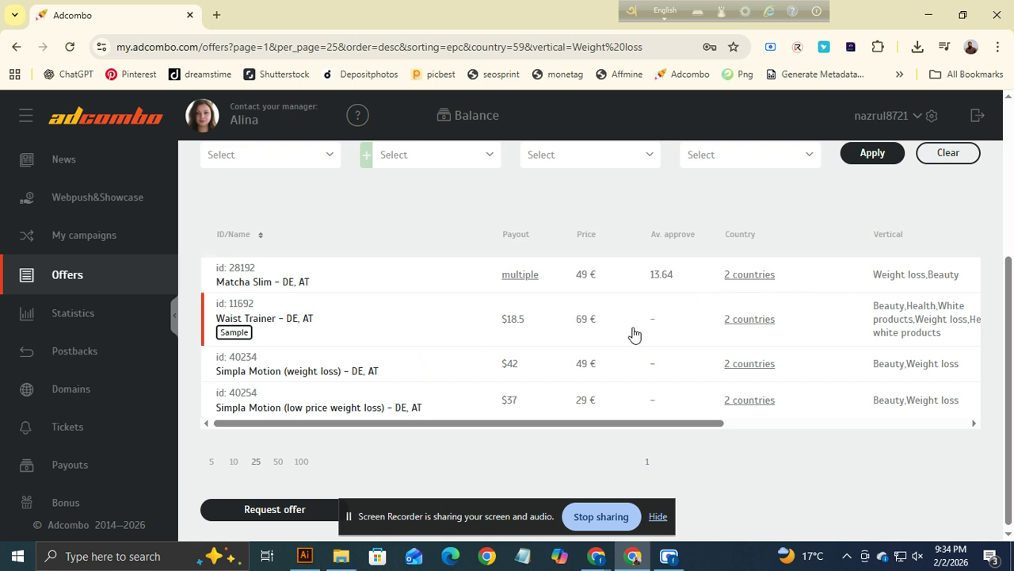
pyautogui.scroll(1, 634, 329)
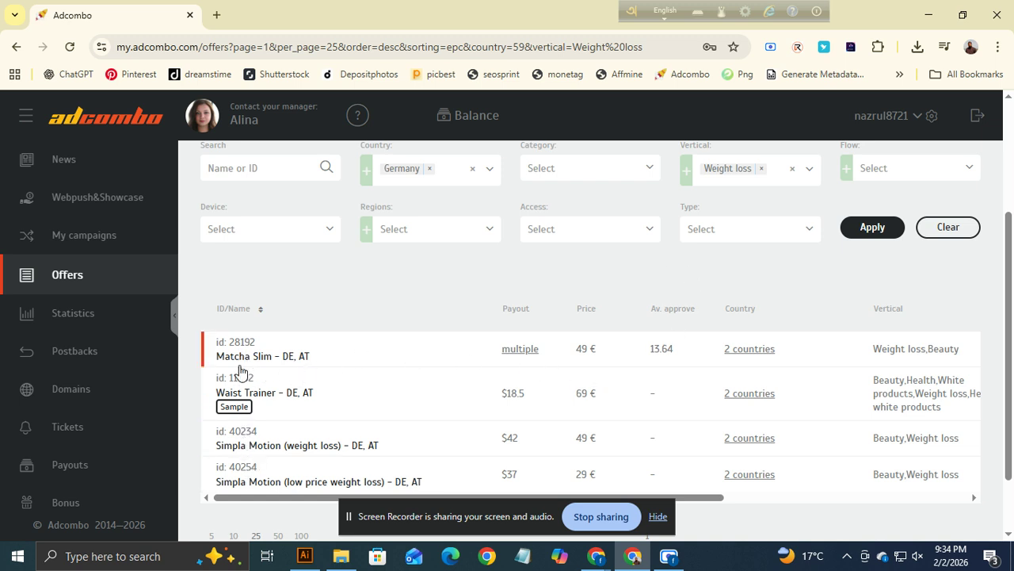
# Check which countries the Matcha Slim, Waist Trainer and Simpla Motion (weight loss) offers cover.
pyautogui.click(754, 357)
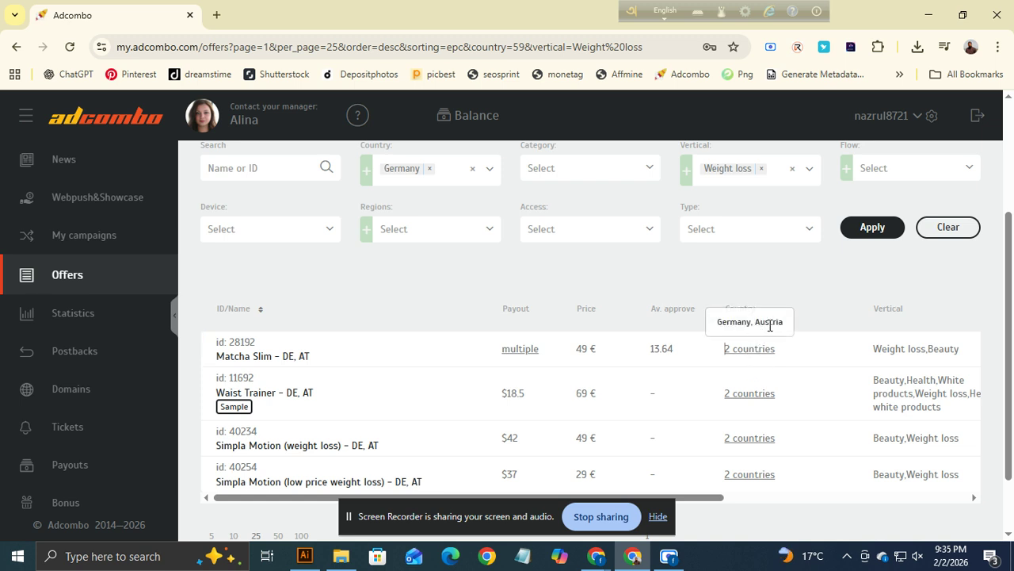
pyautogui.click(749, 389)
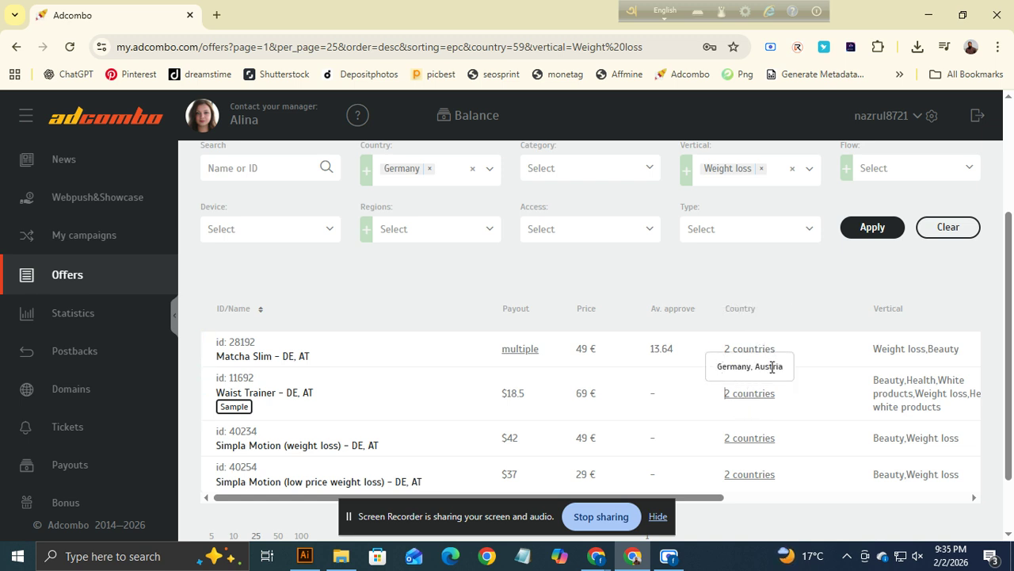
pyautogui.click(750, 442)
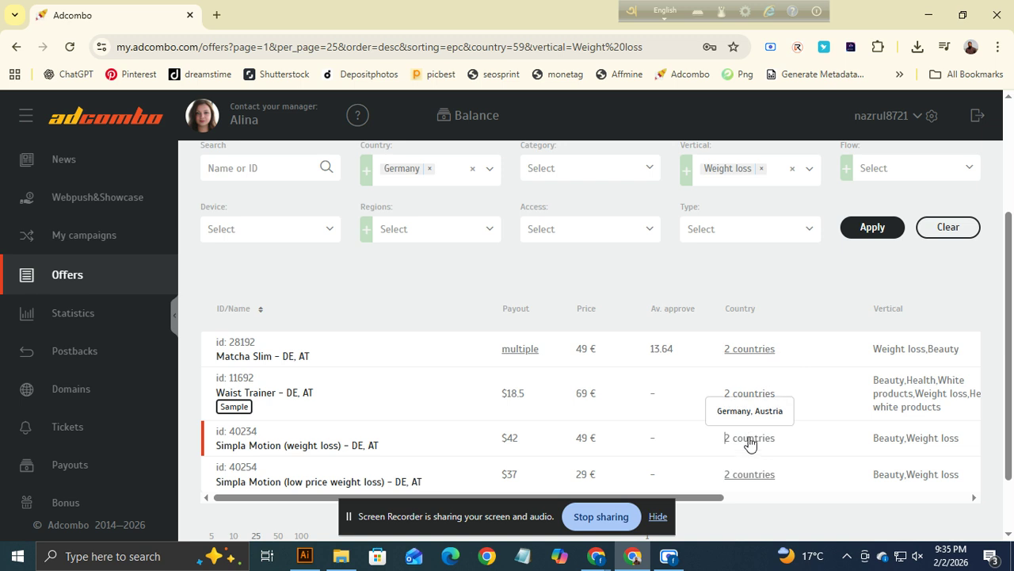
pyautogui.click(670, 274)
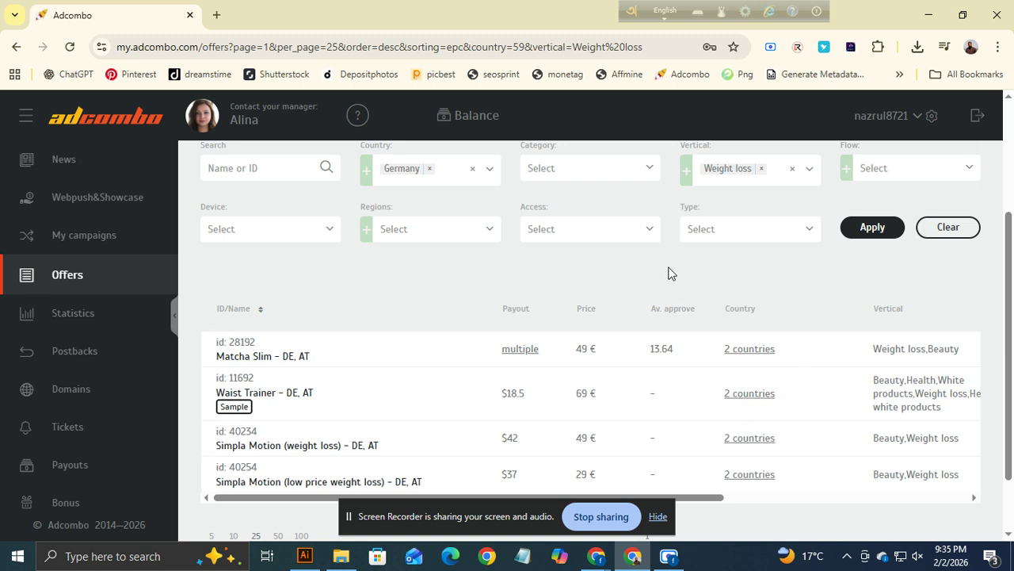
# Check the price of the Waist Trainer - DE, AT offer, view its details page and return to the offers list.
pyautogui.scroll(-1, 483, 332)
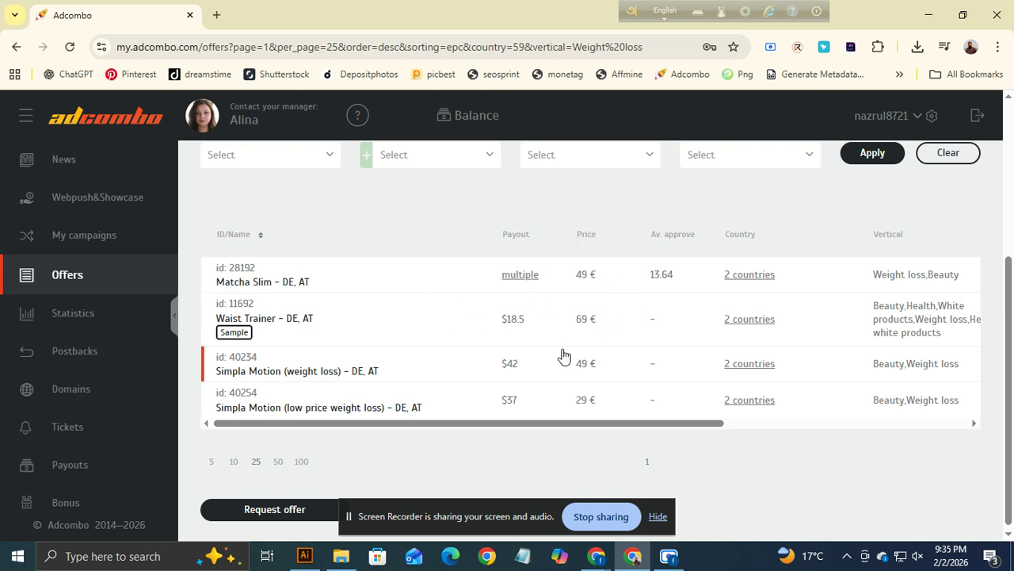
pyautogui.moveTo(576, 321); pyautogui.dragTo(596, 321)
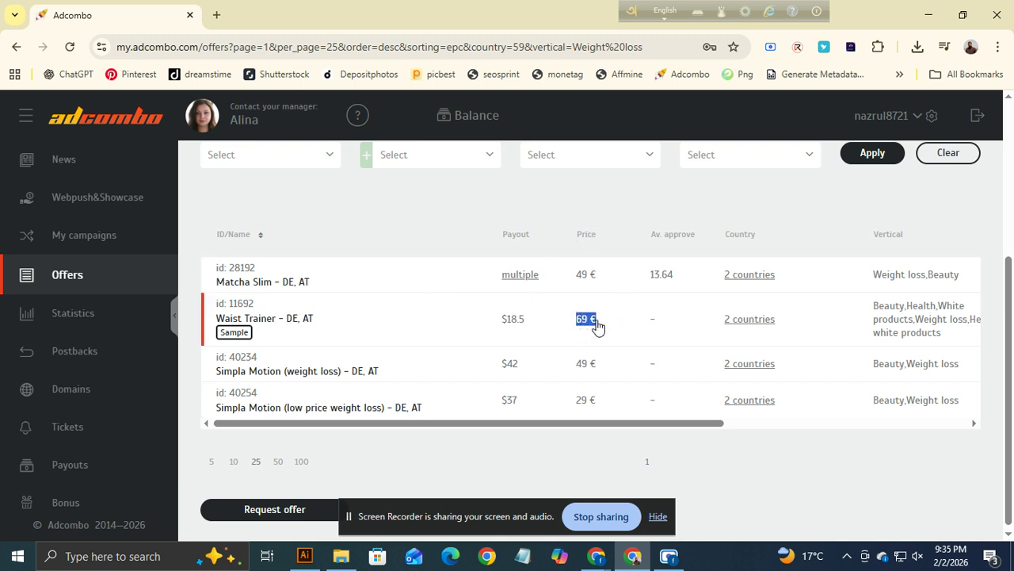
pyautogui.click(596, 324)
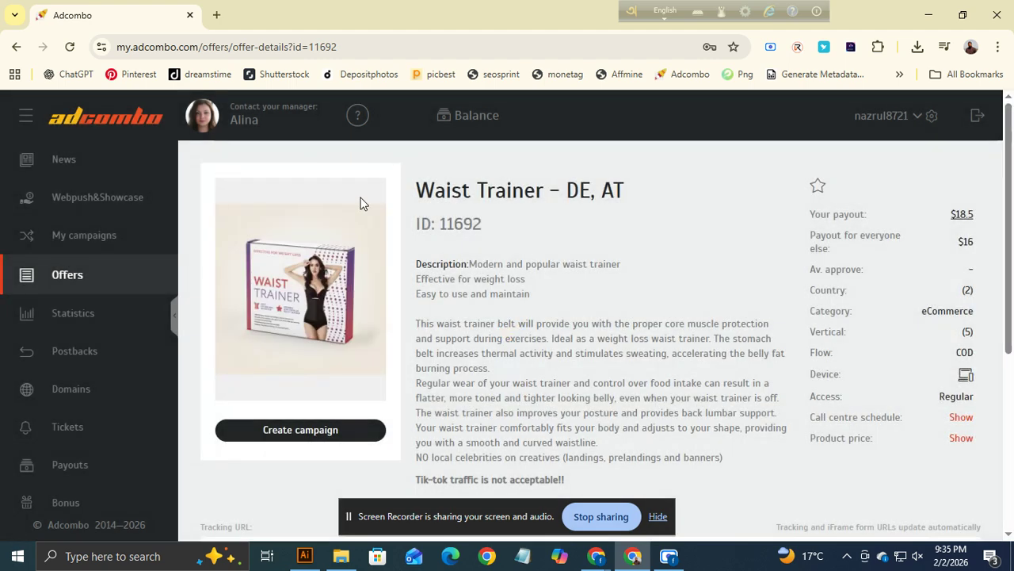
pyautogui.click(16, 47)
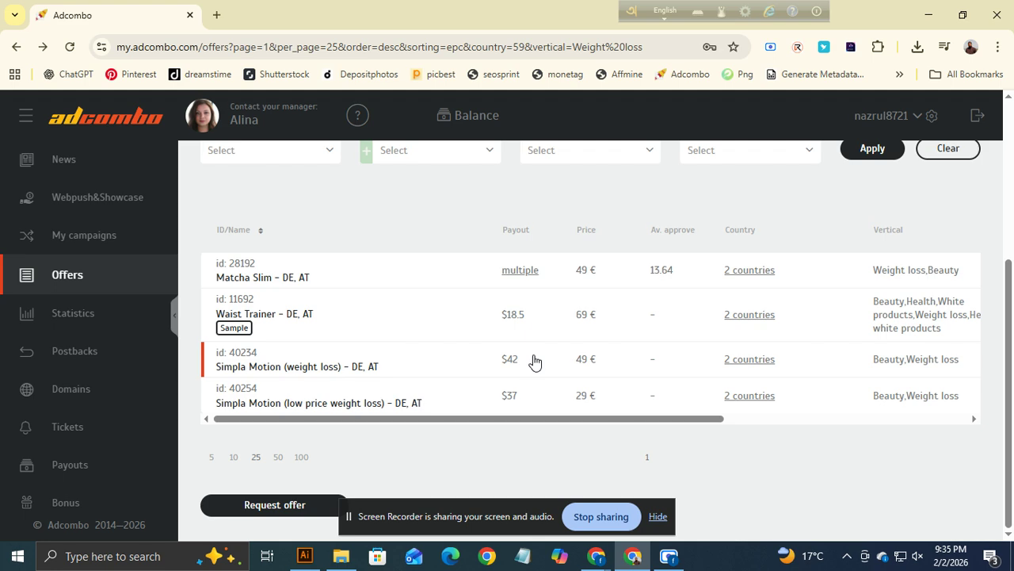
# Open the Simpla Motion (weight loss) - DE, AT offer and look through its description.
pyautogui.click(330, 370)
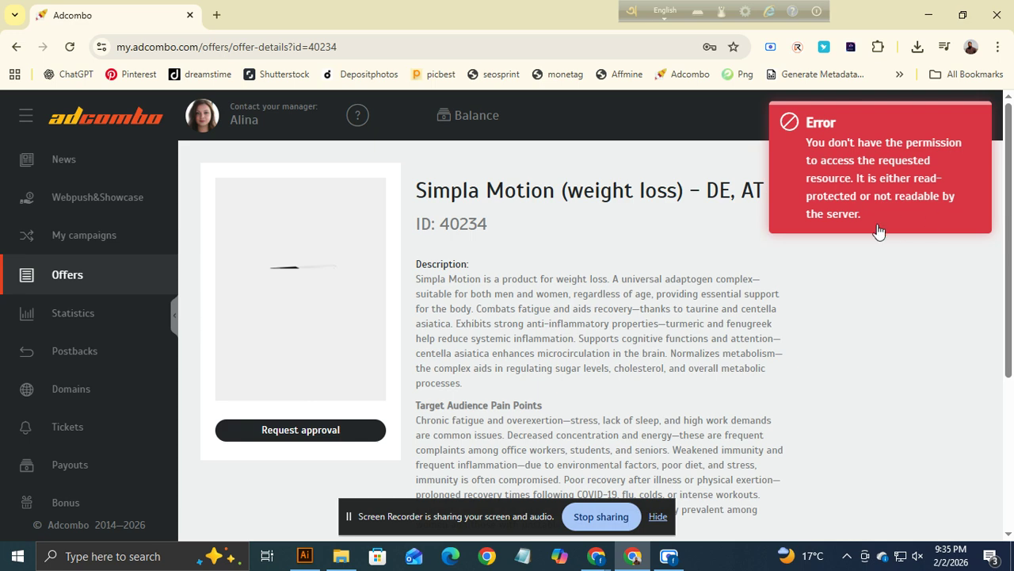
pyautogui.scroll(-1, 528, 397)
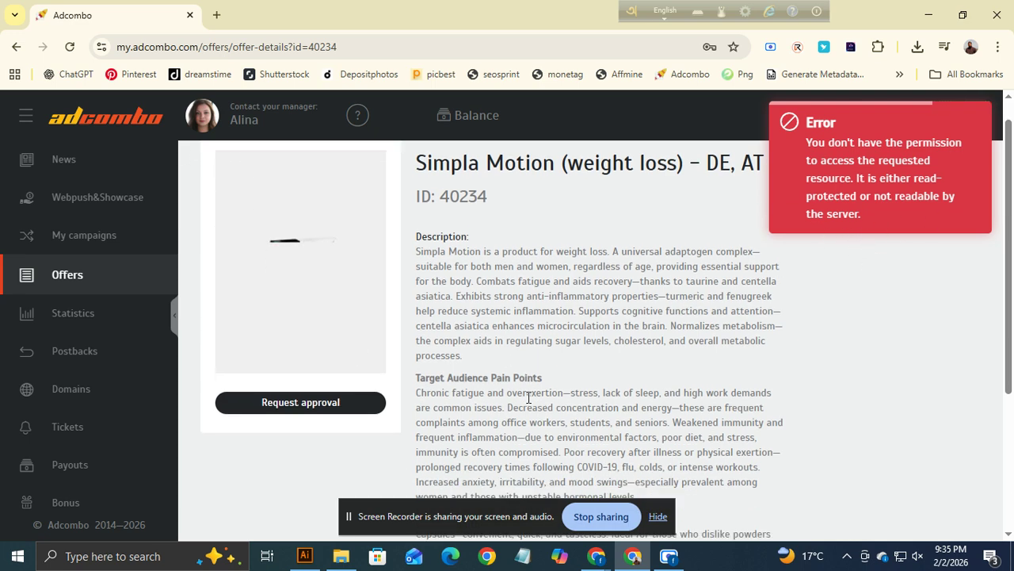
pyautogui.scroll(-1, 529, 397)
pyautogui.scroll(2, 480, 327)
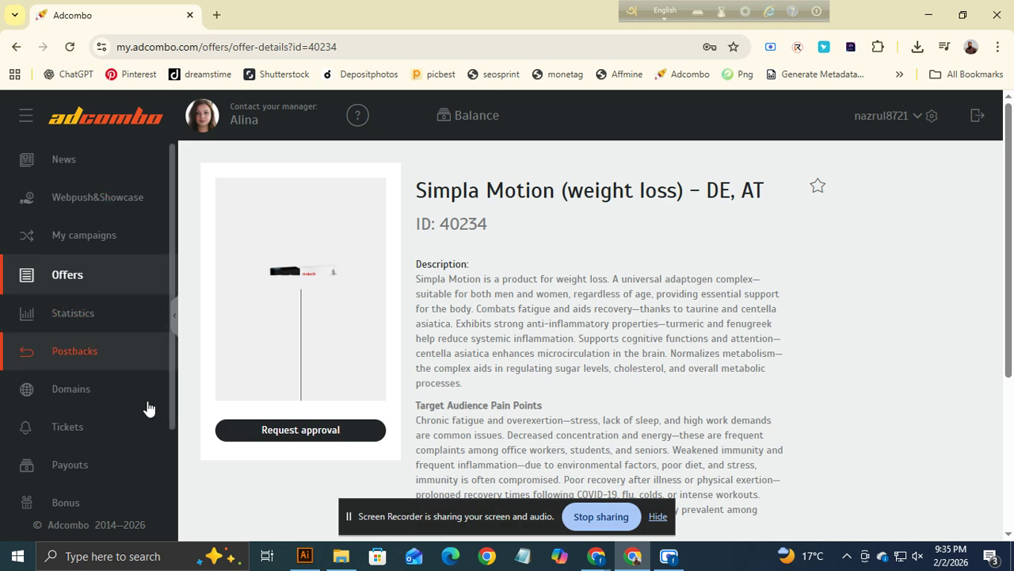
# View the offer's approval request form and close it without sending a request.
pyautogui.click(314, 434)
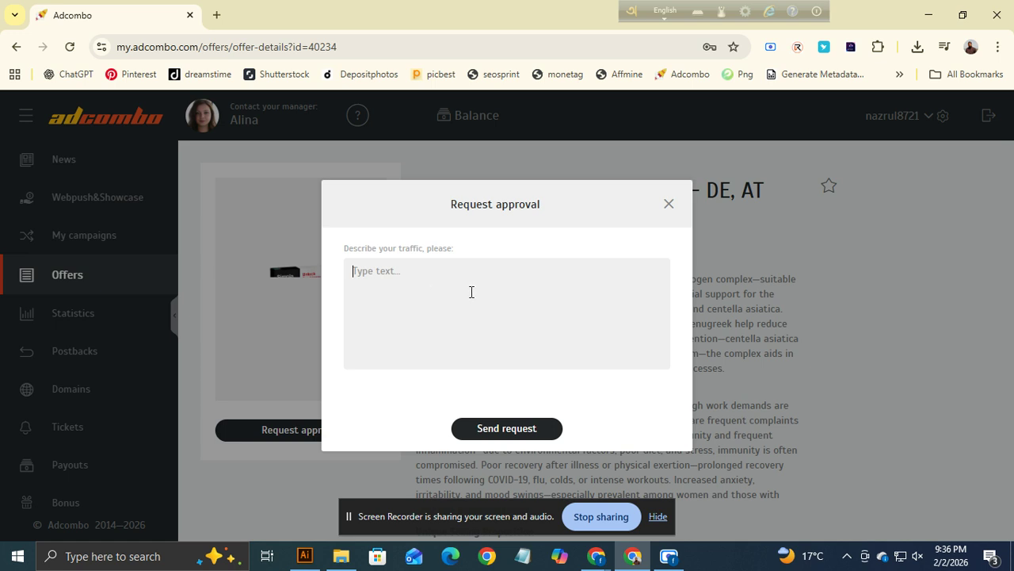
pyautogui.click(556, 313)
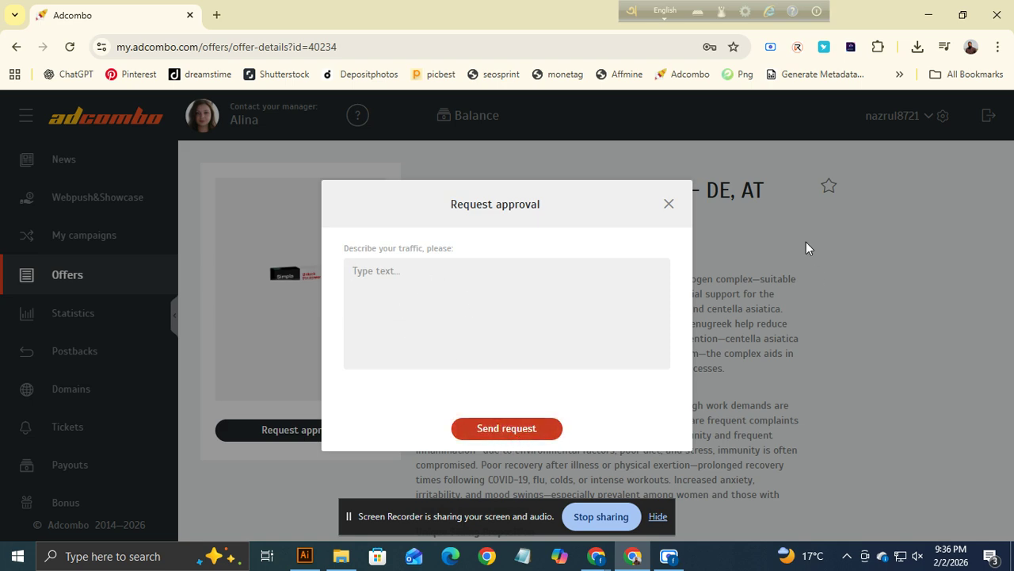
pyautogui.click(669, 204)
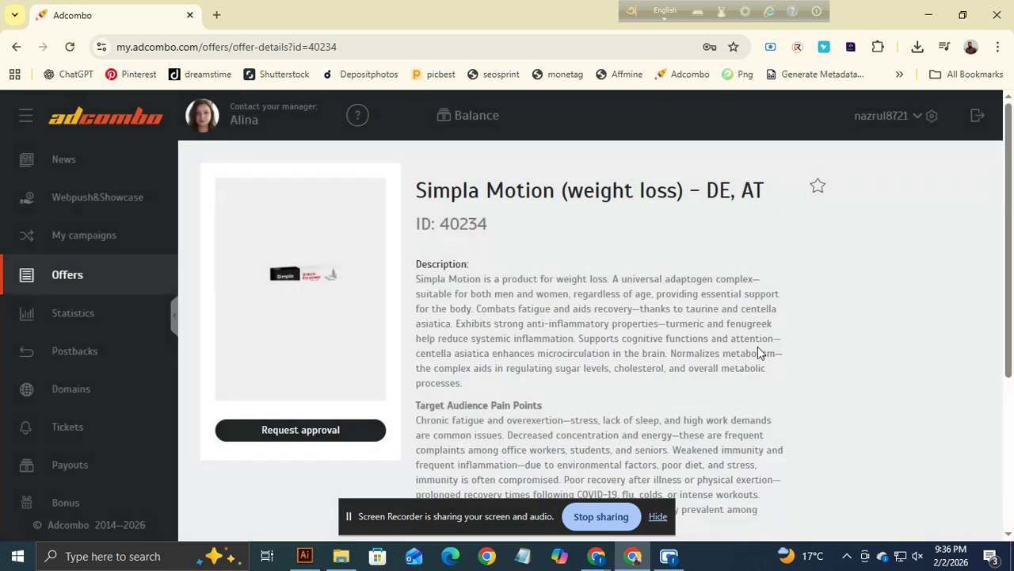
# Read the rest of the Simpla Motion offer description and return to the filtered offers list.
pyautogui.scroll(-3, 561, 362)
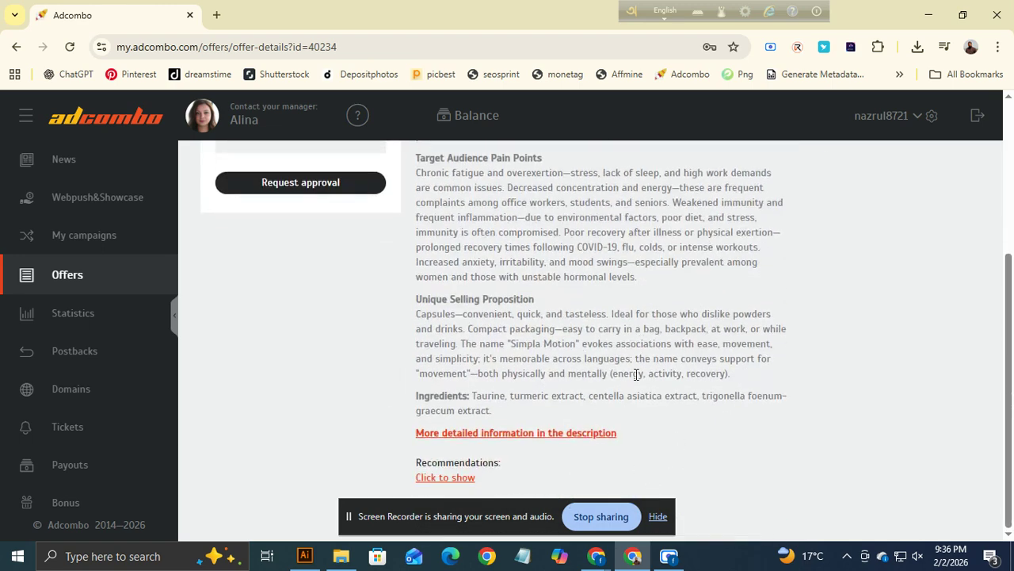
pyautogui.scroll(3, 309, 253)
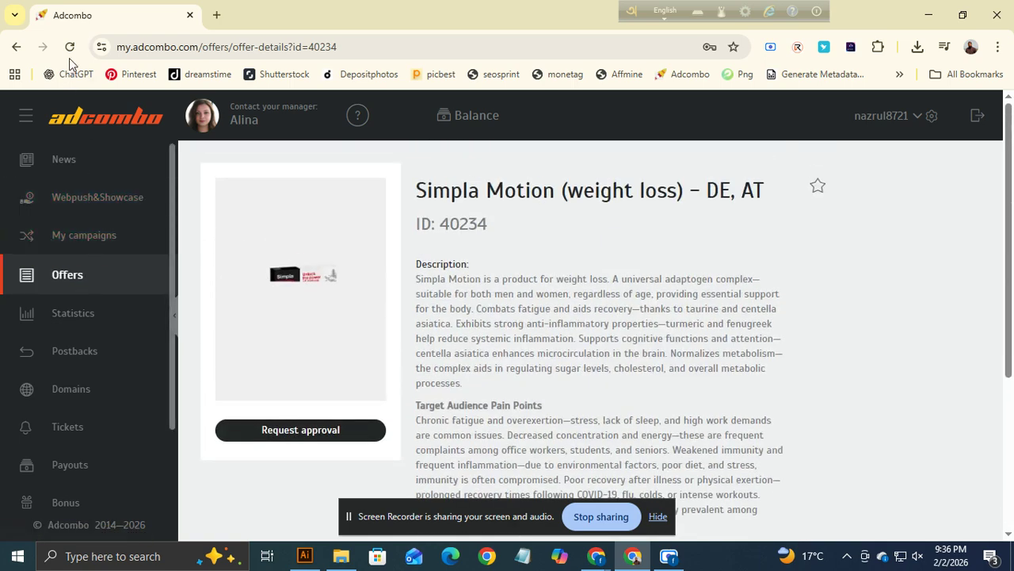
pyautogui.click(15, 47)
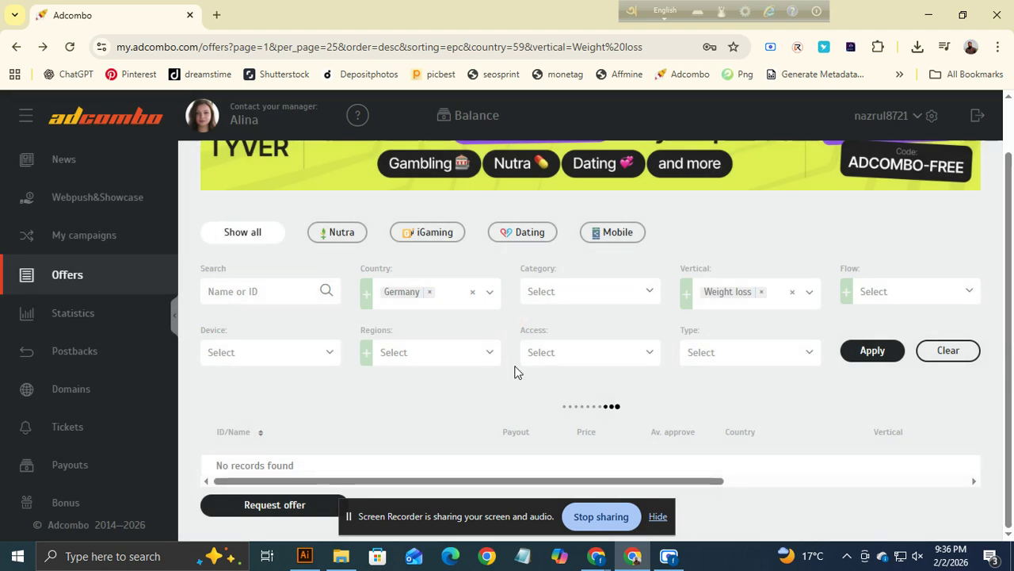
# Replace Germany with Italy in the country filter, keeping Weight loss as the vertical, and apply the filters.
pyautogui.scroll(3, 428, 349)
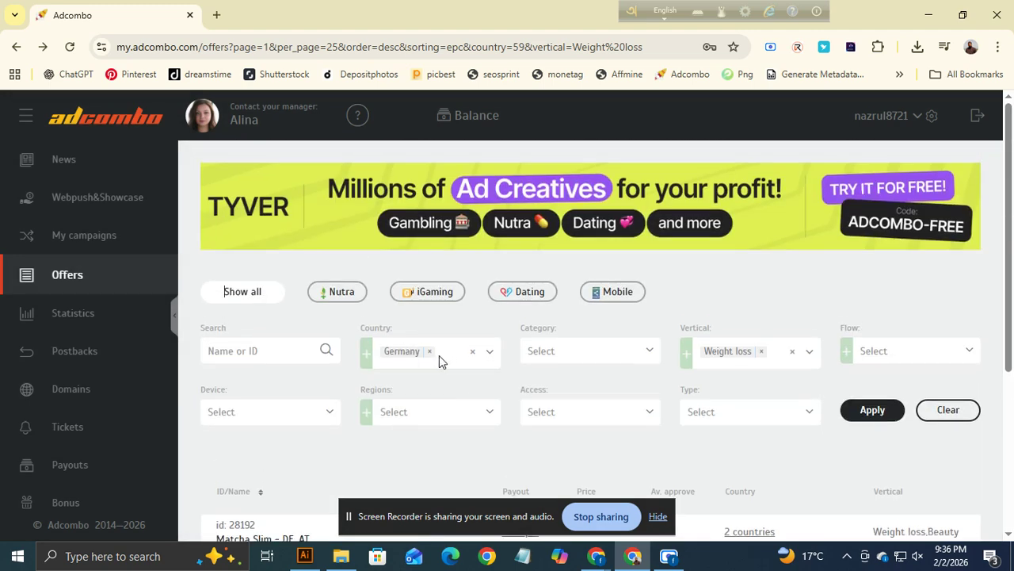
pyautogui.click(430, 351)
pyautogui.click(404, 358)
pyautogui.write('it')
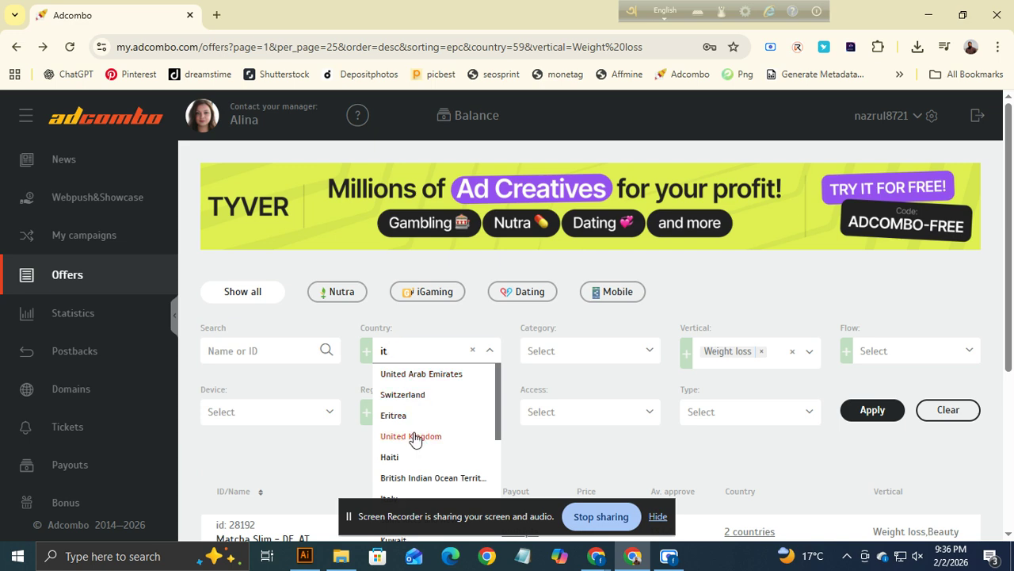
pyautogui.scroll(-1, 419, 438)
pyautogui.click(422, 426)
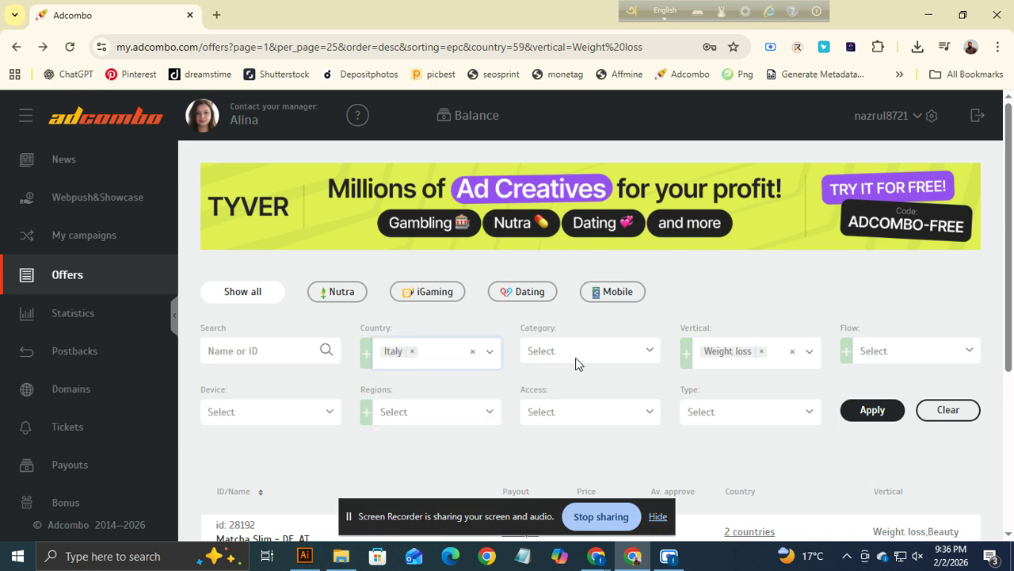
pyautogui.click(865, 413)
# Review the Italian weight loss offers, hide the screen-sharing bar and highlight the price of Matcha Slim - IT.
pyautogui.scroll(-3, 603, 396)
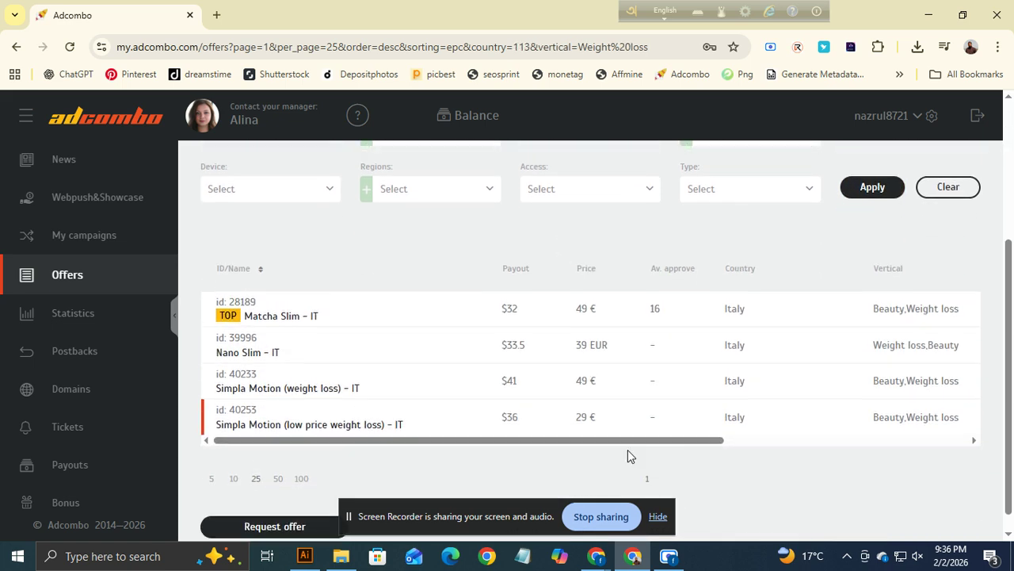
pyautogui.click(657, 516)
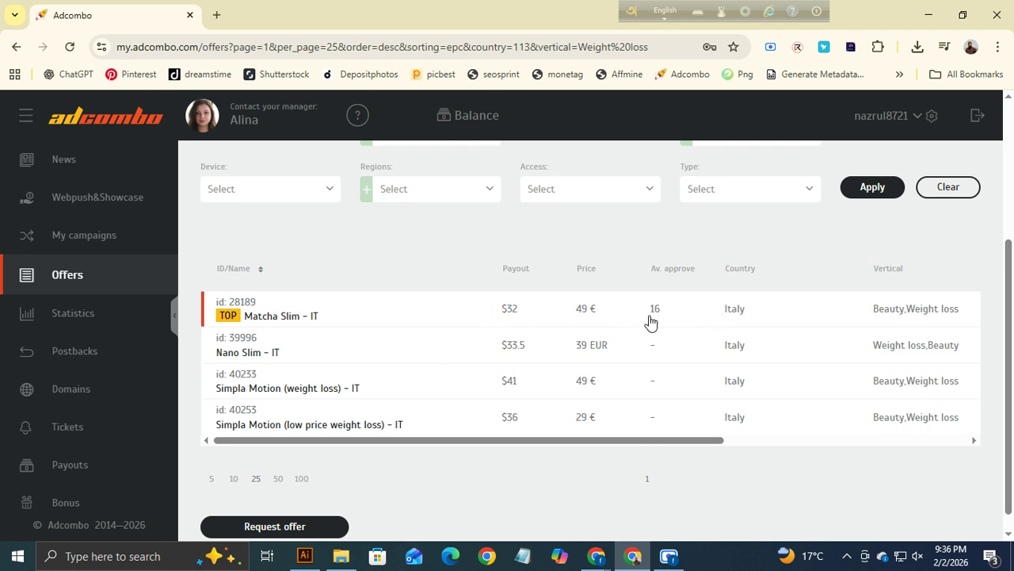
pyautogui.moveTo(571, 313); pyautogui.dragTo(599, 316)
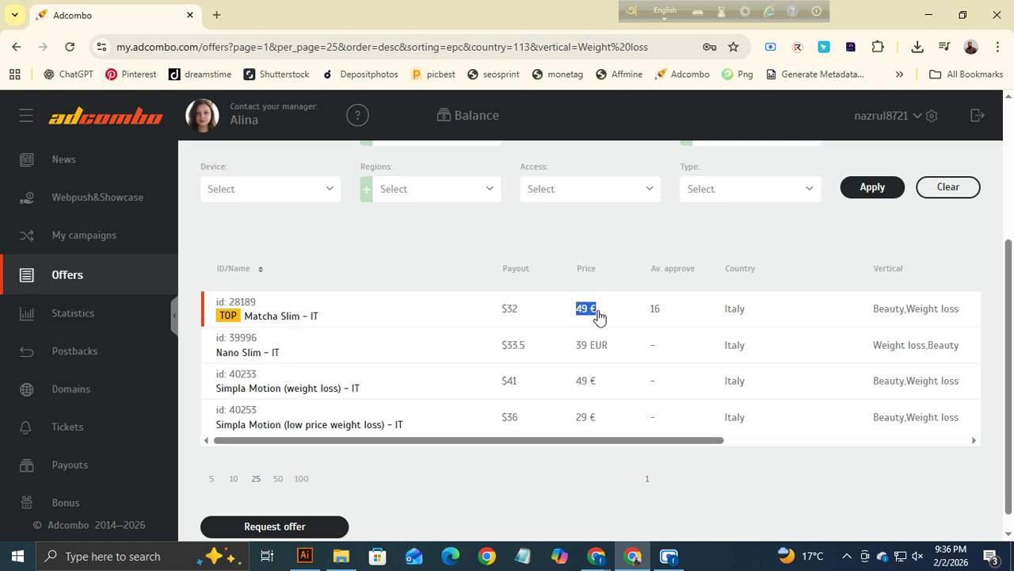
# View the Matcha Slim - IT offer details twice, returning to the filtered Italian offers list each time.
pyautogui.click(599, 316)
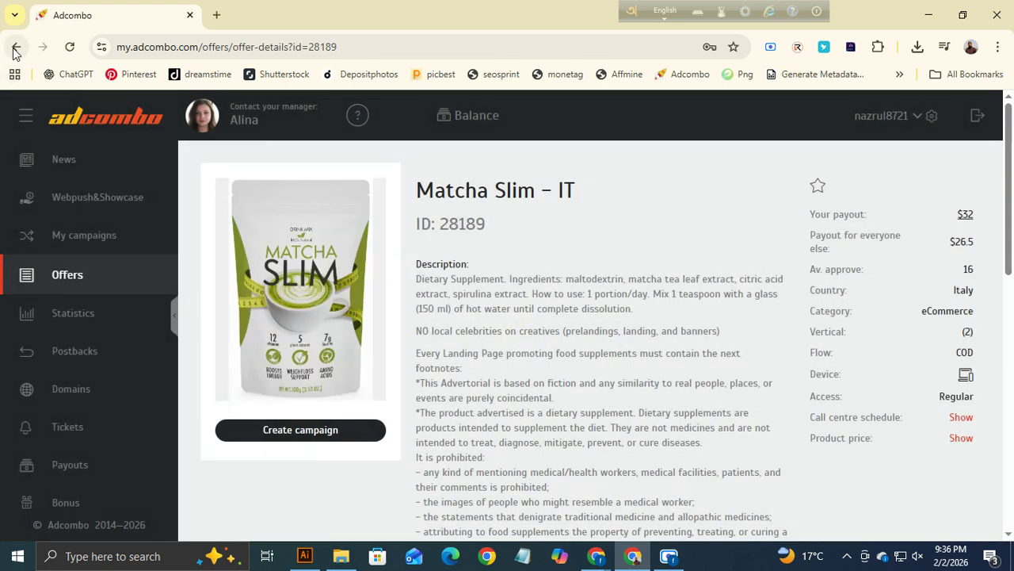
pyautogui.click(14, 49)
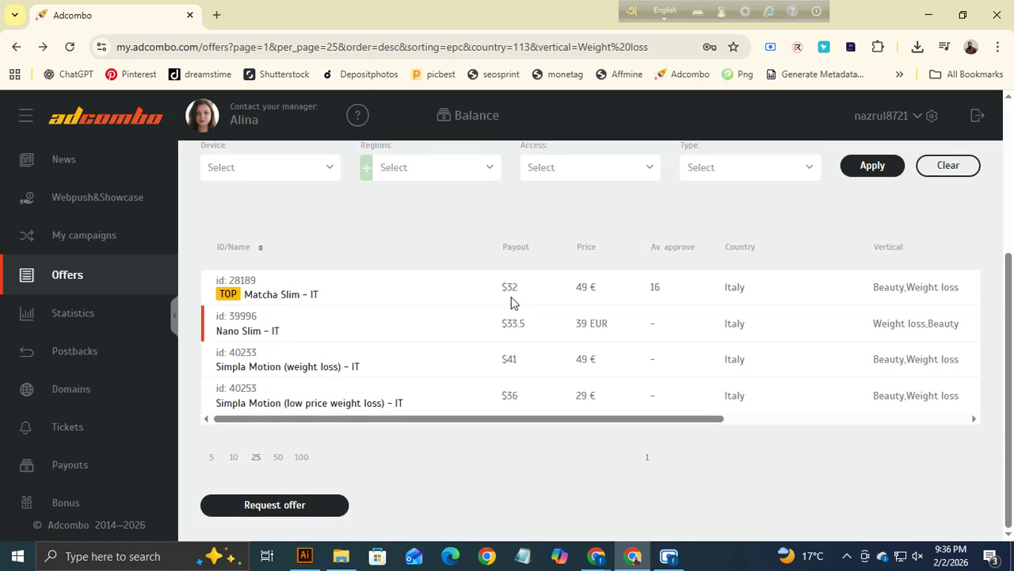
pyautogui.moveTo(503, 290); pyautogui.dragTo(534, 296)
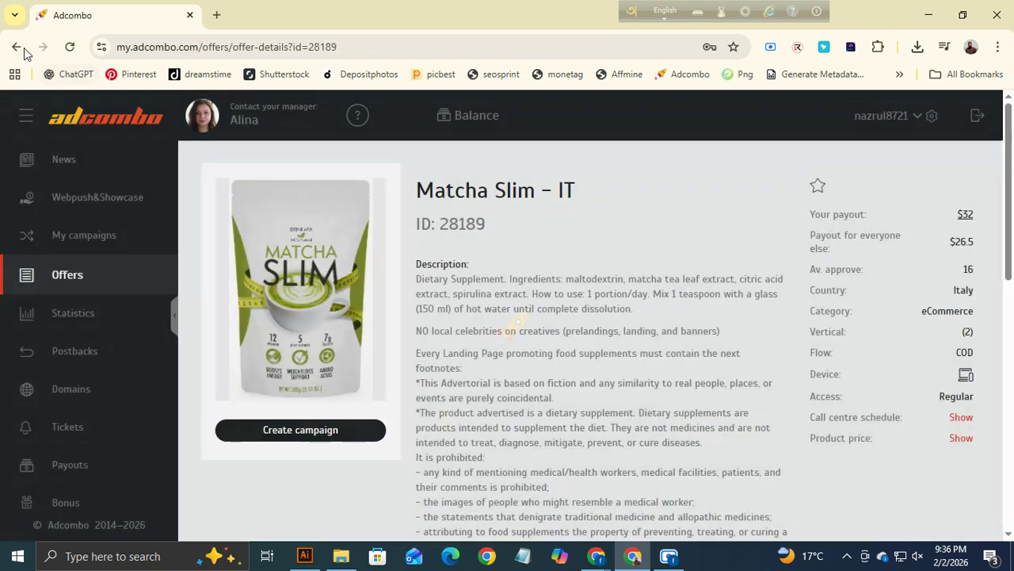
pyautogui.click(19, 48)
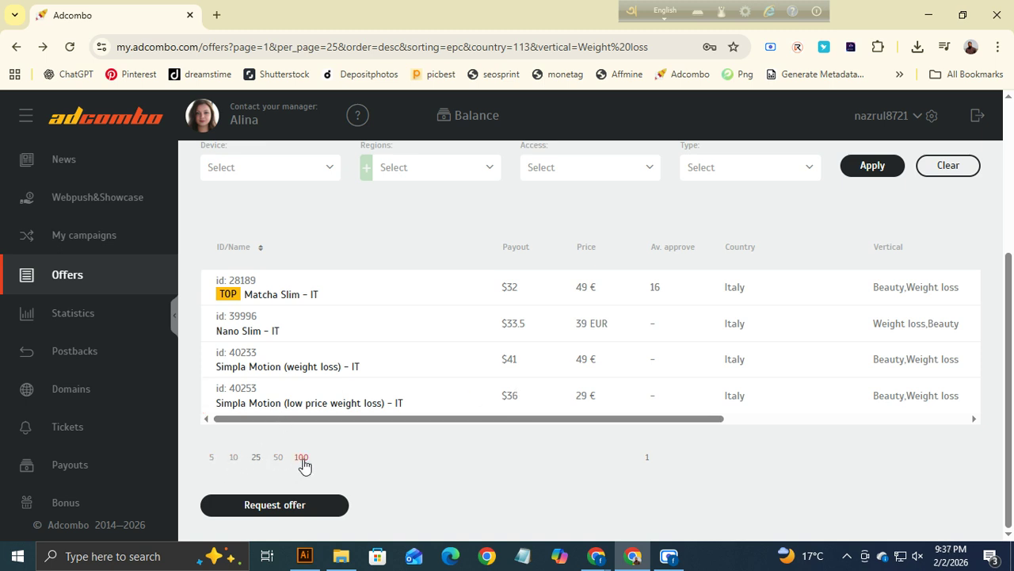
# Try page sizes of 10 and 25 for the Italian offers list, ending with 5 offers per page.
pyautogui.click(233, 458)
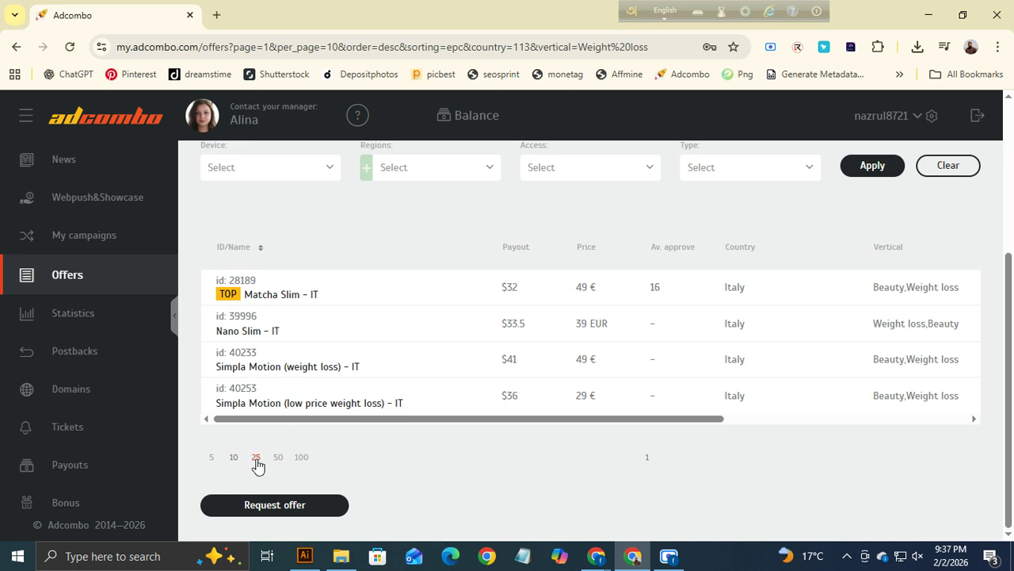
pyautogui.click(256, 459)
pyautogui.click(211, 458)
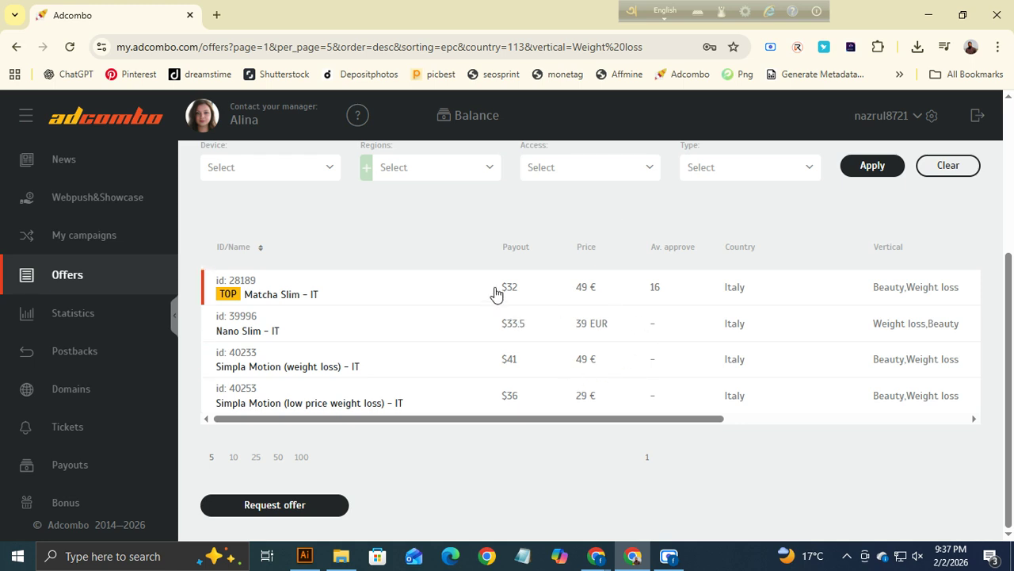
# Reopen the Matcha Slim - IT offer details, return to the Italian list and look through its offers.
pyautogui.moveTo(496, 294); pyautogui.dragTo(523, 296)
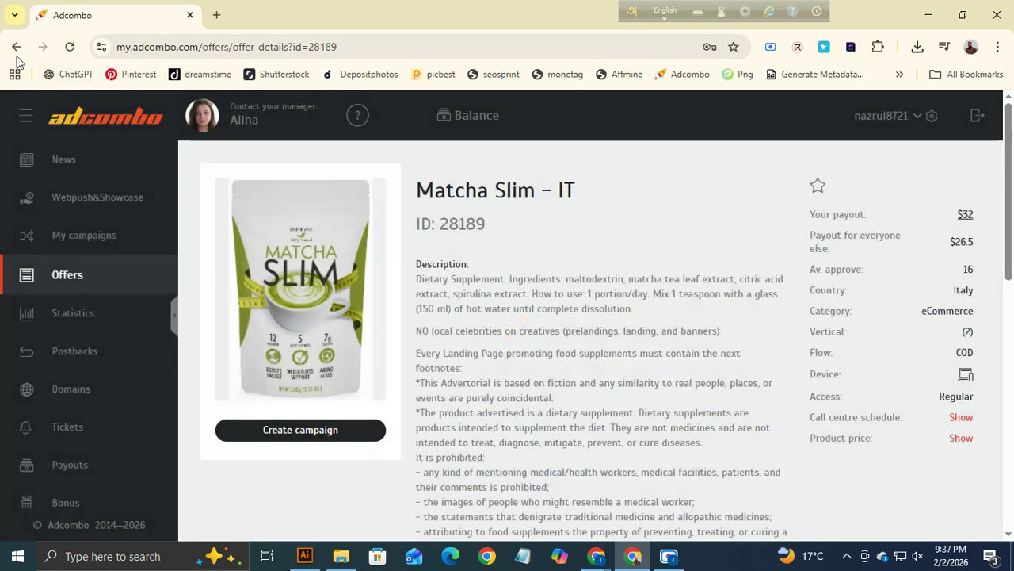
pyautogui.click(15, 46)
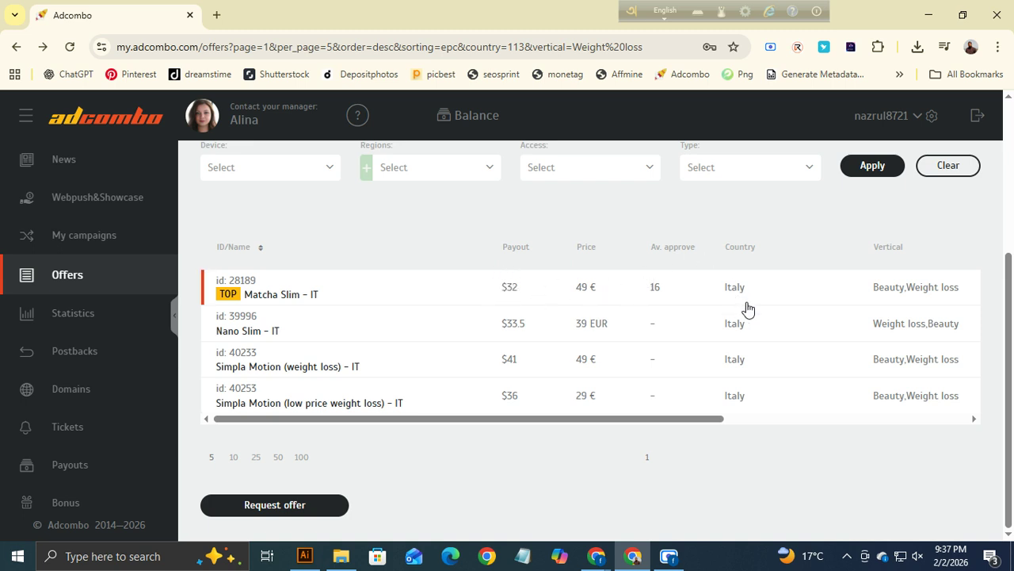
pyautogui.scroll(1, 682, 342)
pyautogui.scroll(2, 690, 373)
pyautogui.scroll(-3, 713, 412)
# View the account balance summary and look over the filters applied to the offers list.
pyautogui.moveTo(441, 130)
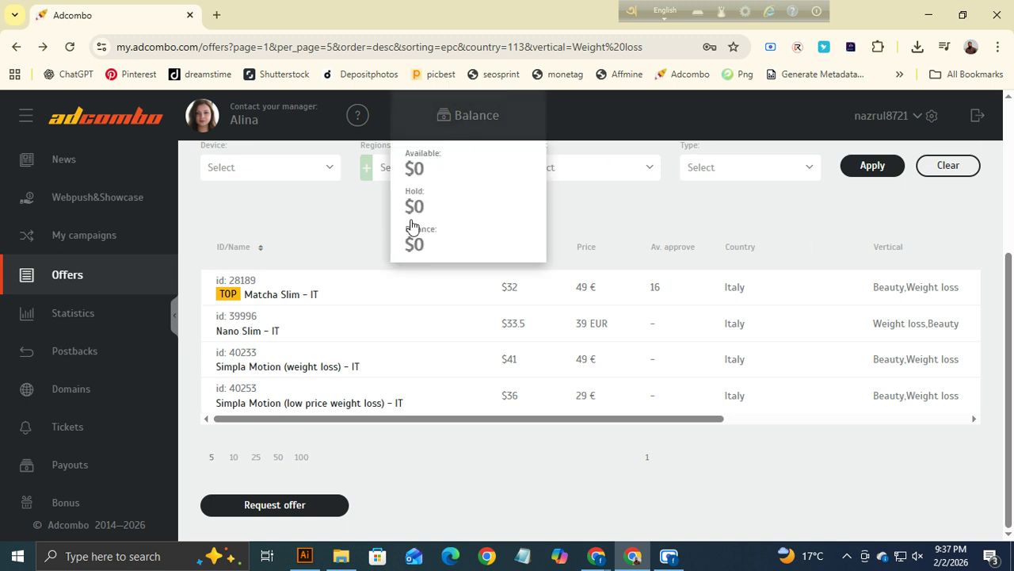
pyautogui.scroll(3, 463, 386)
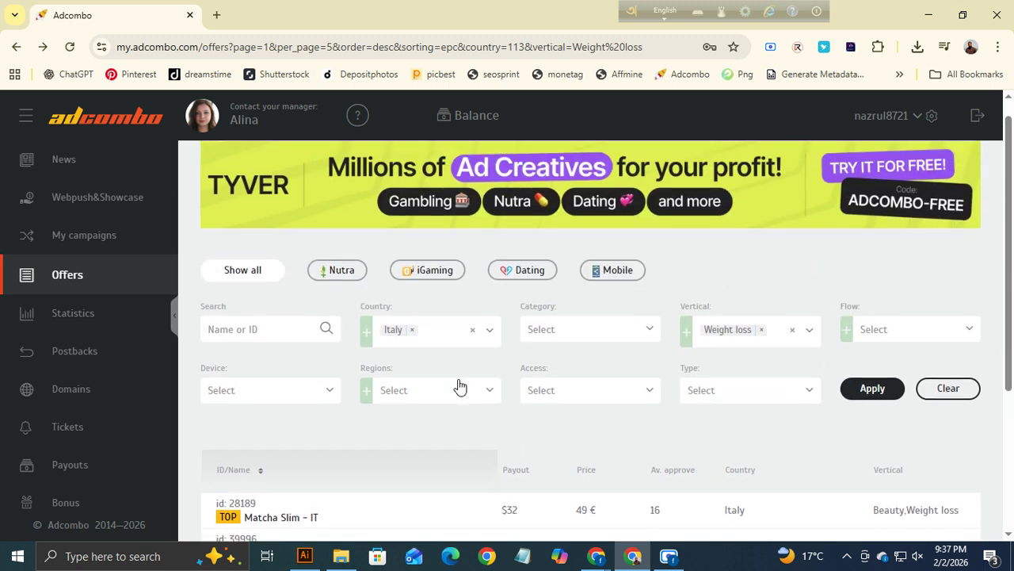
pyautogui.scroll(-1, 504, 376)
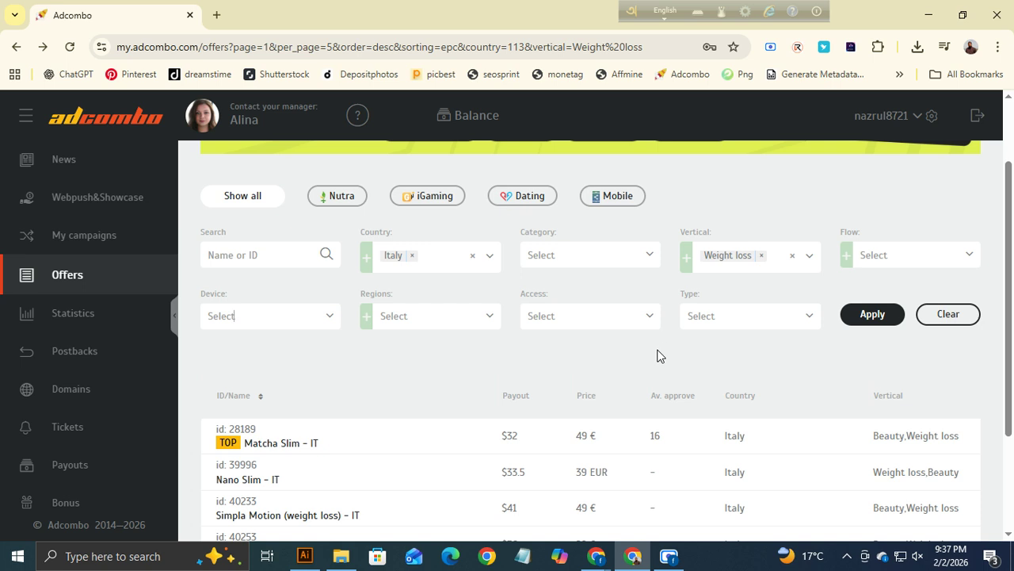
# Open the Statistics page and examine its filter fields, including the choices in the offer filter.
pyautogui.click(77, 316)
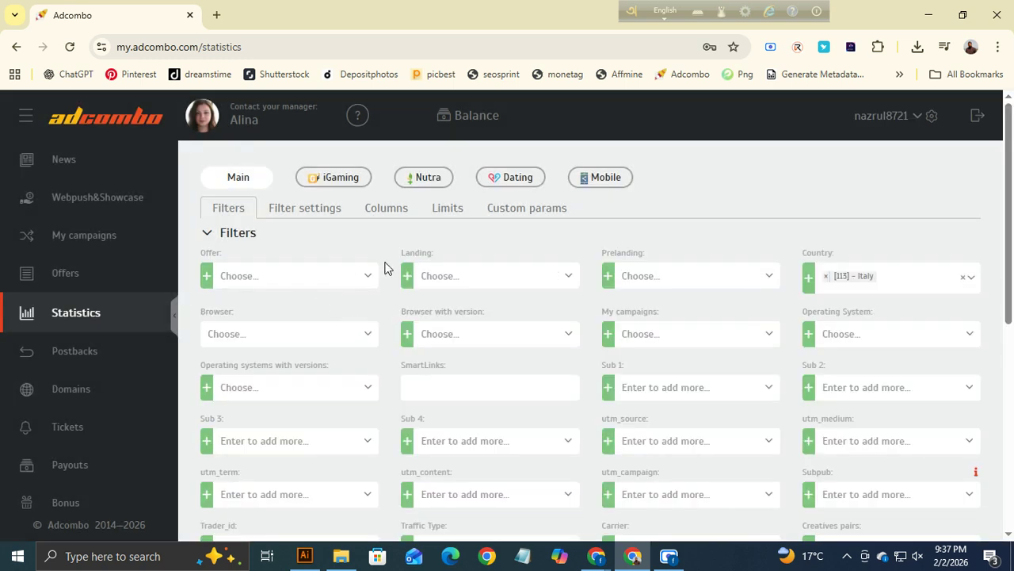
pyautogui.scroll(-2, 494, 402)
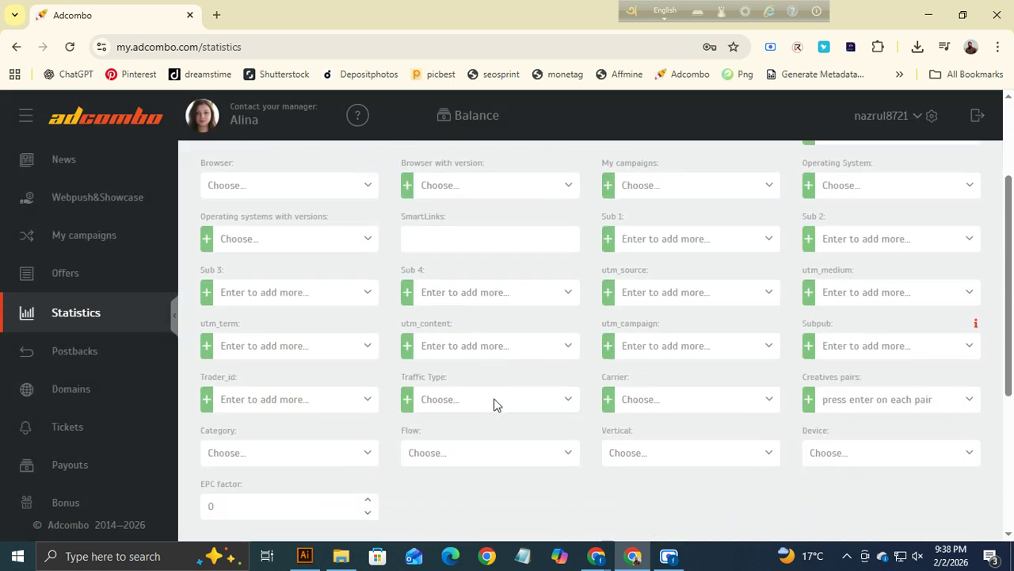
pyautogui.scroll(2, 335, 352)
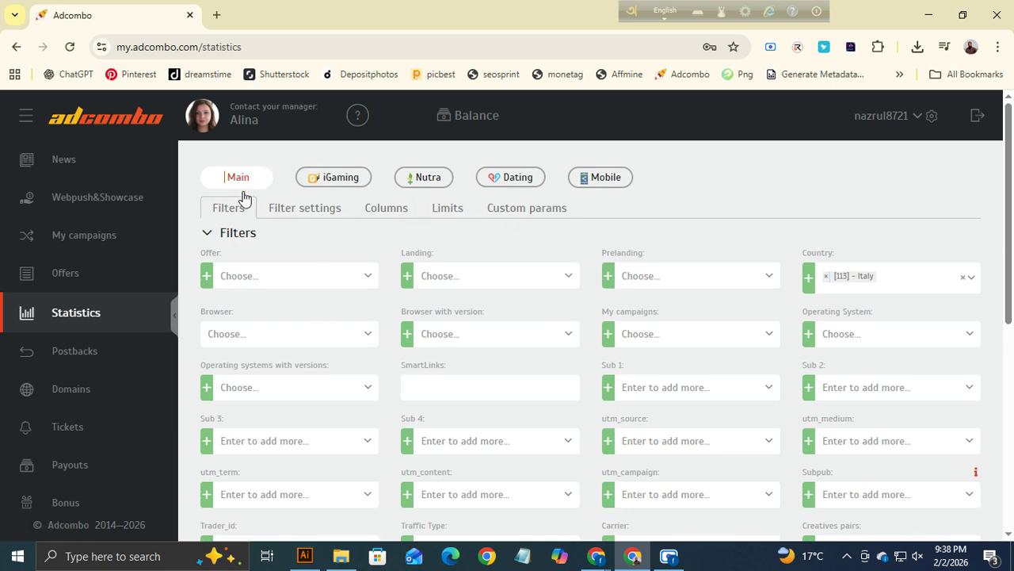
pyautogui.click(253, 275)
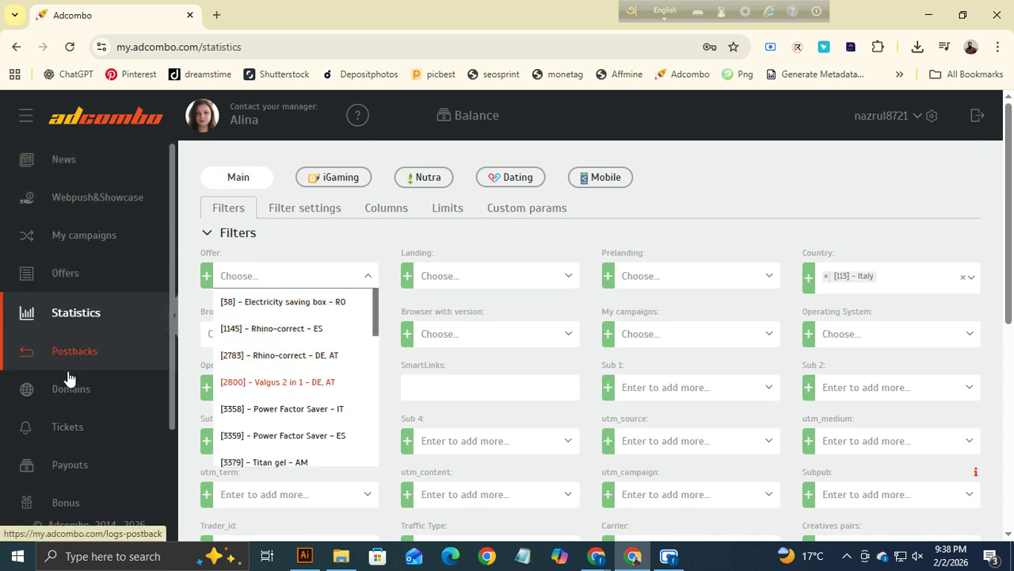
# Open the dashboard and examine the clicks, revenue and loyalty figures and the chart below them.
pyautogui.click(65, 126)
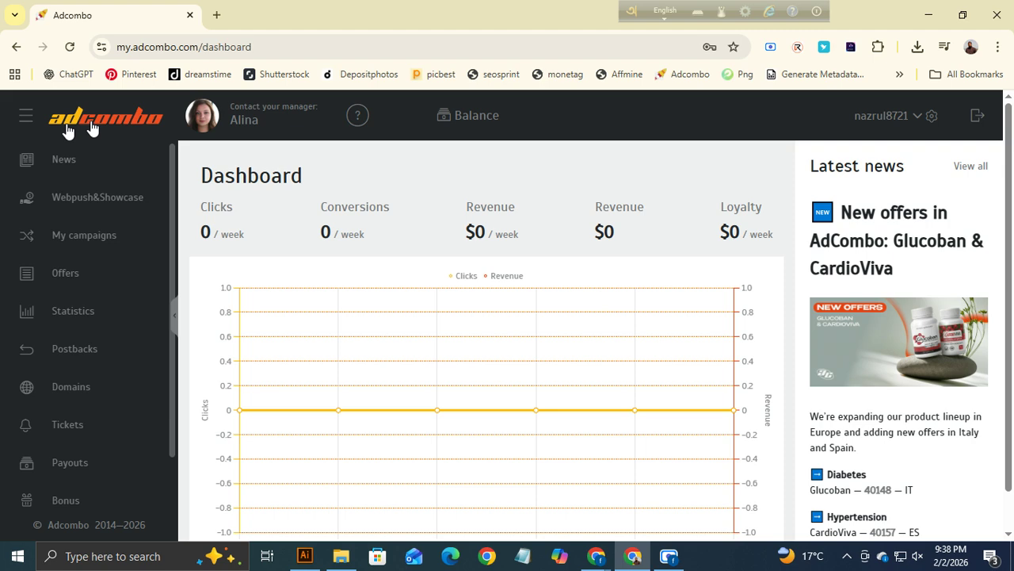
pyautogui.moveTo(208, 184); pyautogui.dragTo(254, 239)
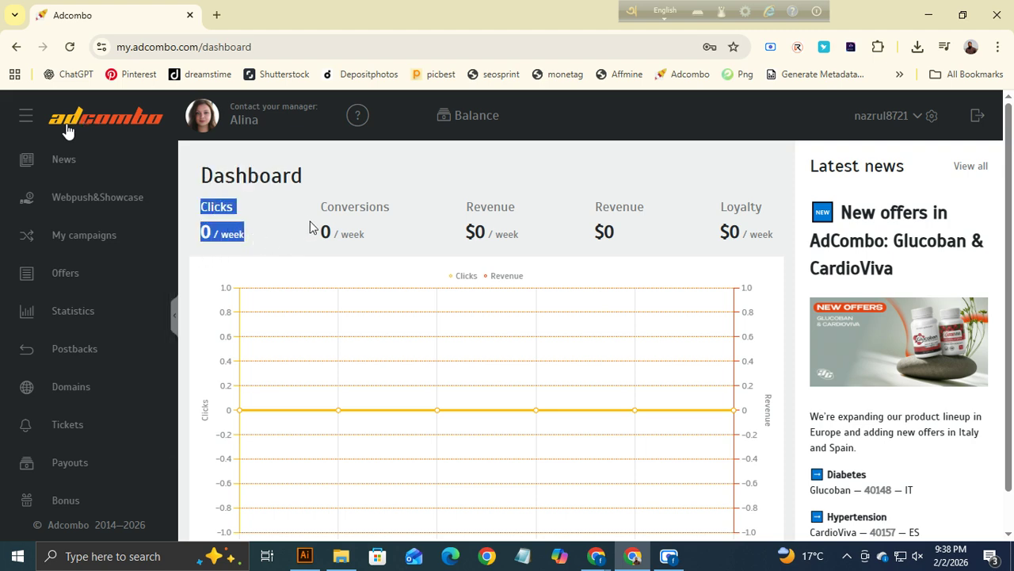
pyautogui.moveTo(470, 207); pyautogui.dragTo(516, 230)
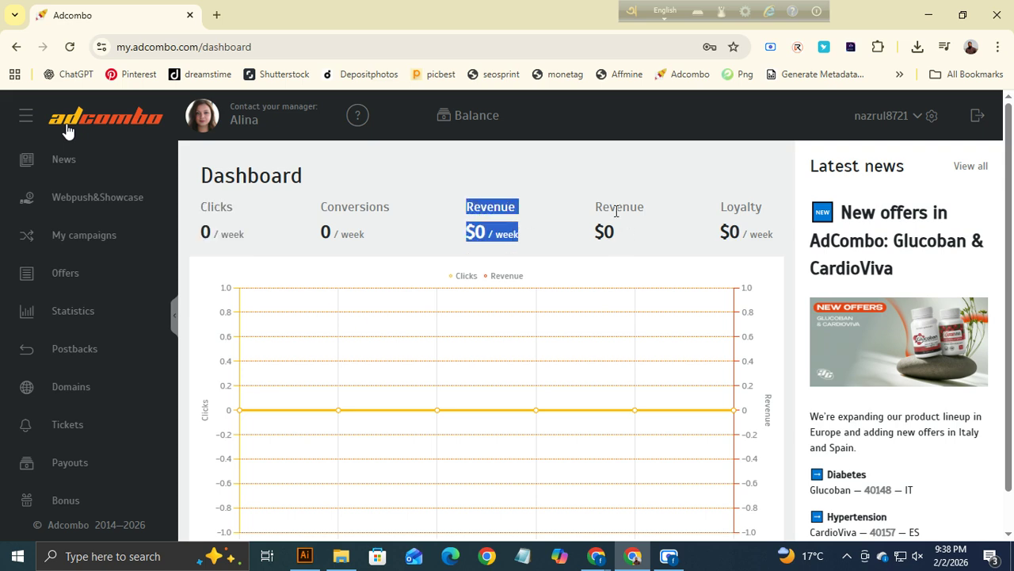
pyautogui.moveTo(596, 207); pyautogui.dragTo(664, 242)
pyautogui.click(723, 231)
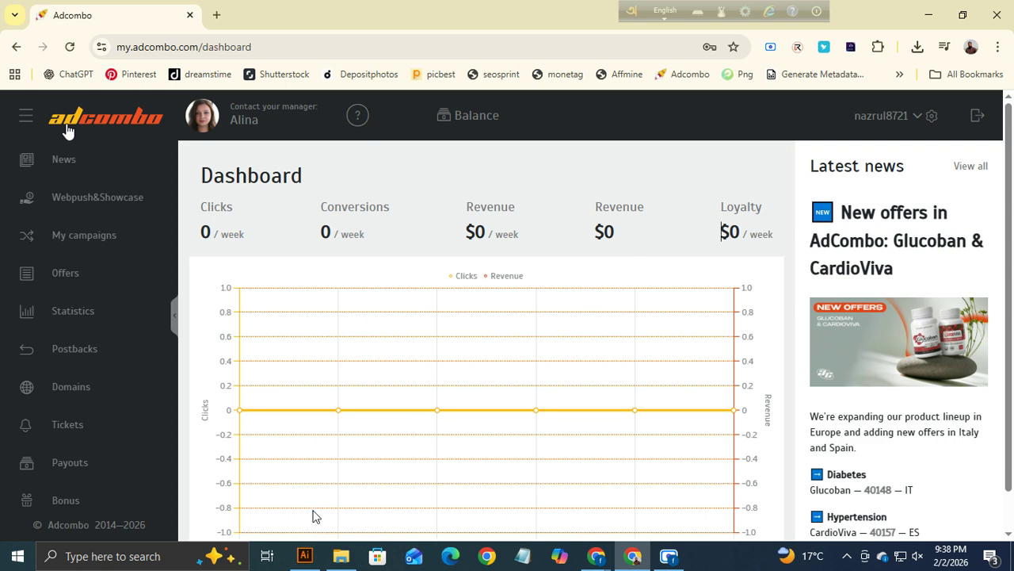
pyautogui.scroll(-1, 313, 516)
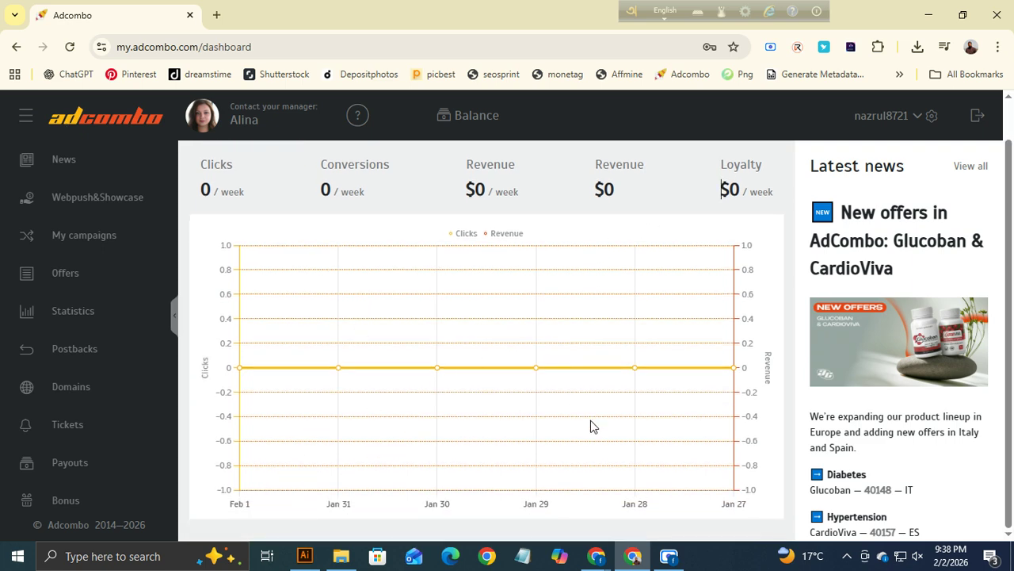
pyautogui.scroll(1, 386, 426)
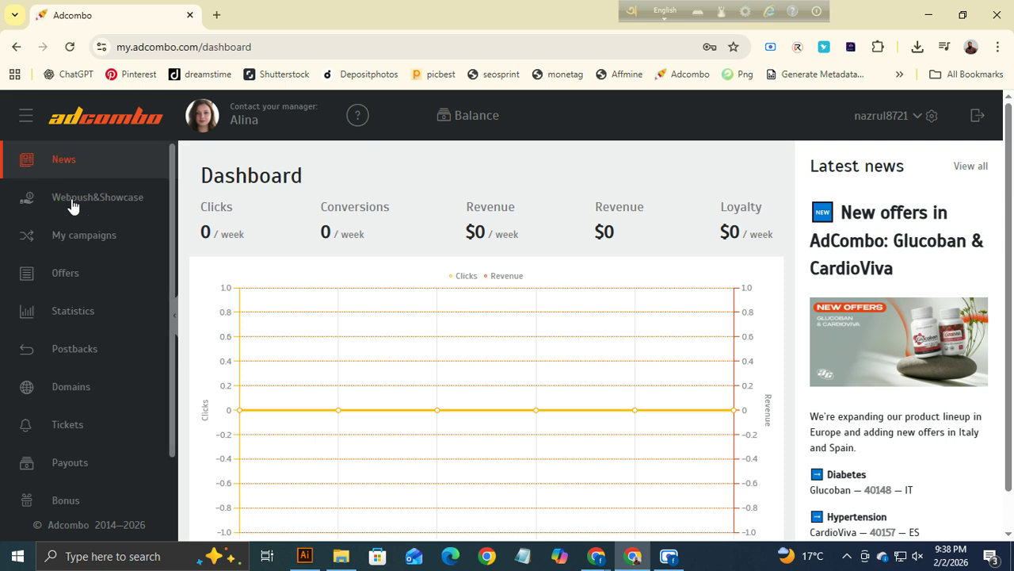
# Reopen the offers list and choose France in the country filter.
pyautogui.click(66, 275)
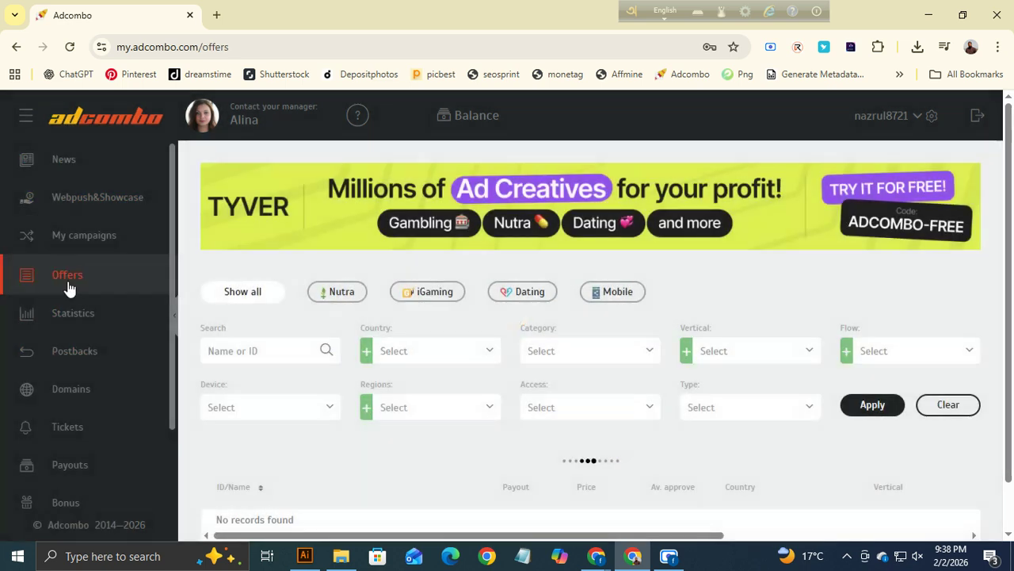
pyautogui.scroll(-1, 479, 357)
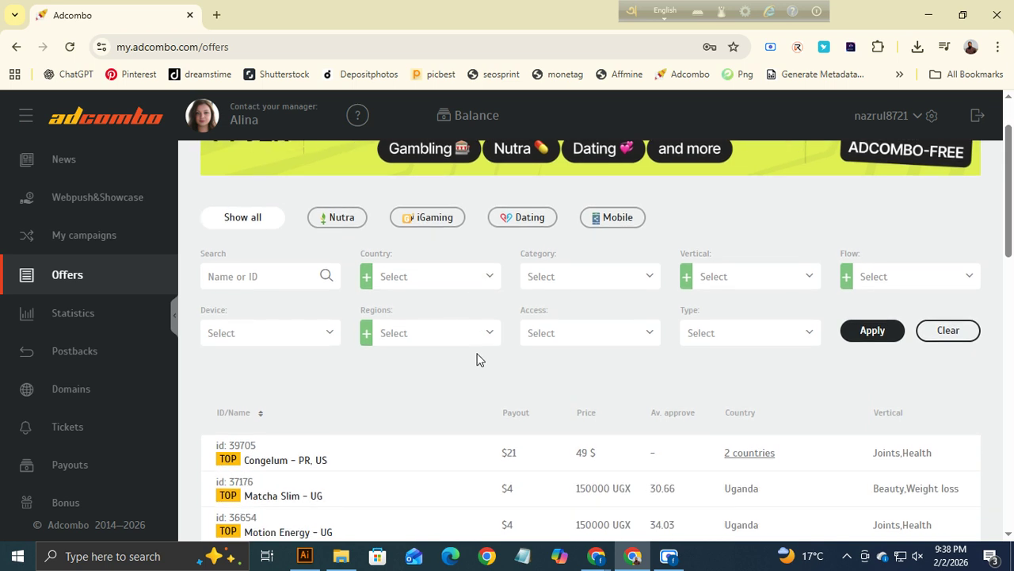
pyautogui.click(436, 276)
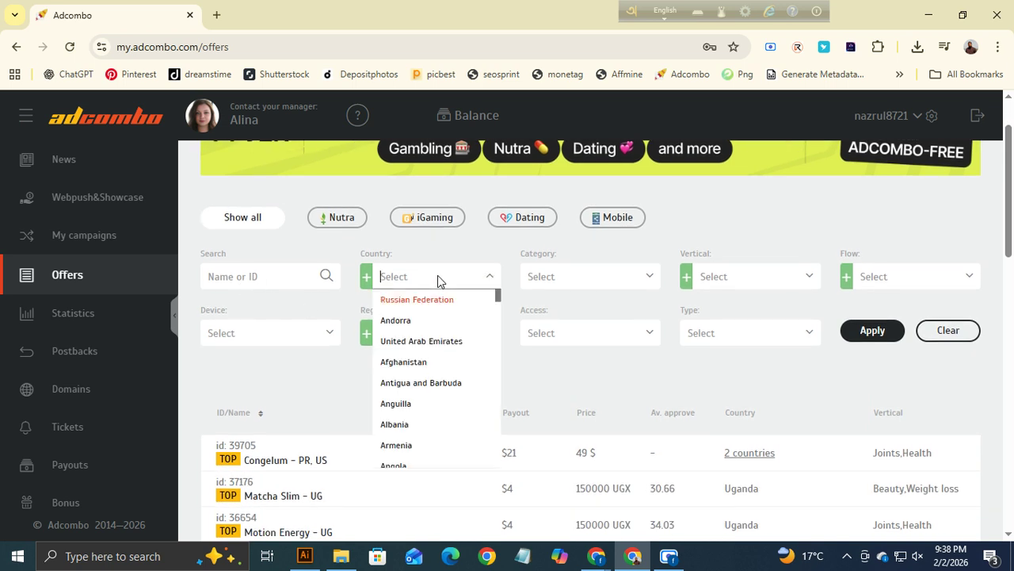
pyautogui.scroll(-1, 417, 438)
pyautogui.scroll(-2, 416, 437)
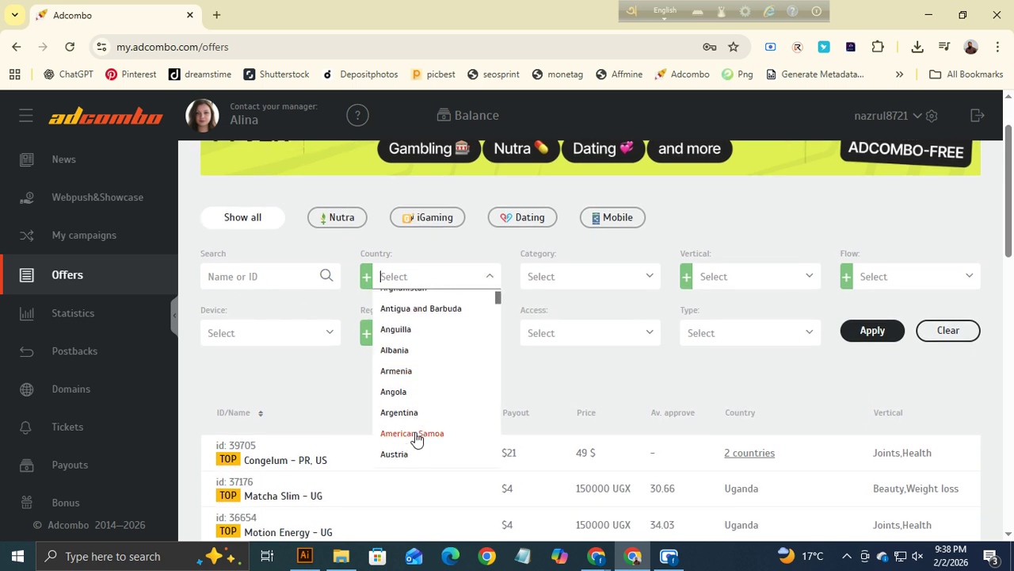
pyautogui.write('gr')
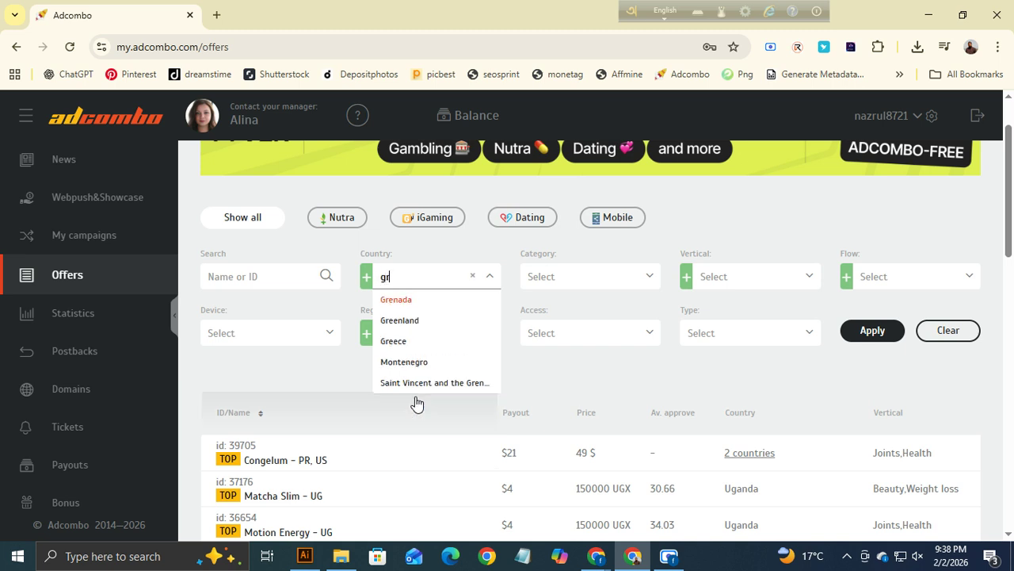
pyautogui.press('BackSpace')
pyautogui.press('BackSpace')
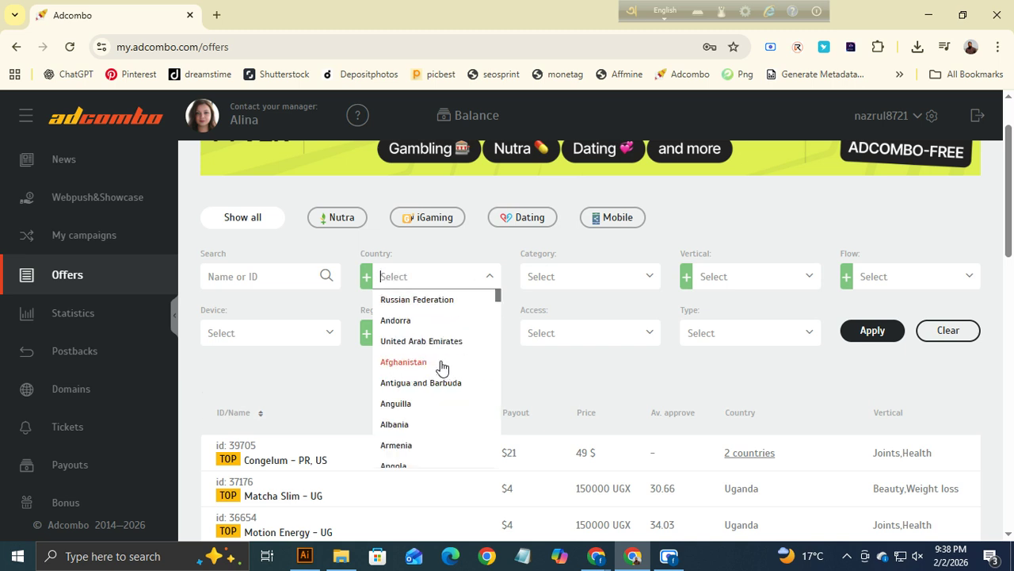
pyautogui.write('fr')
pyautogui.click(389, 321)
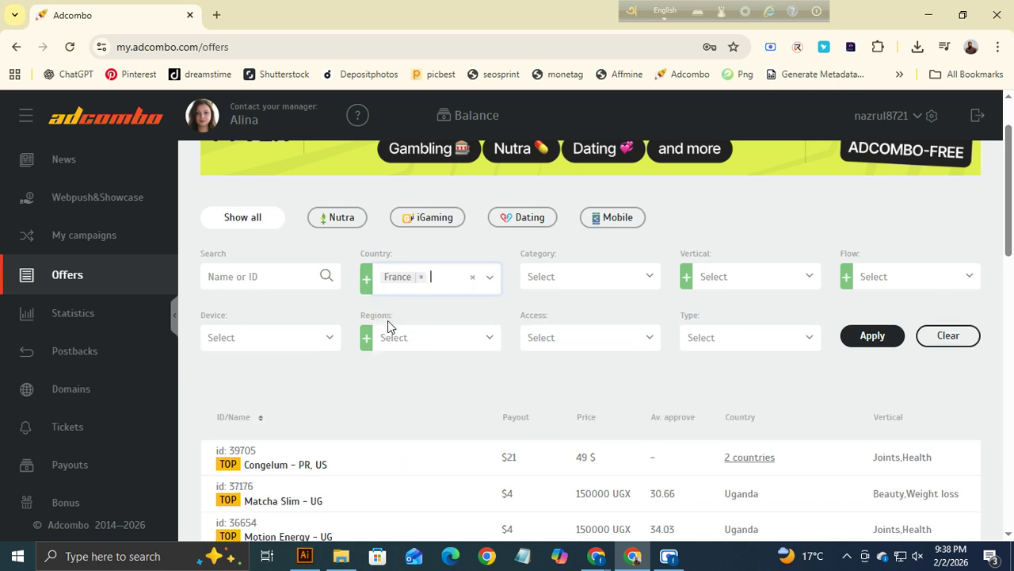
# Open the vertical filter of the offers list and look through its available choices down to the end.
pyautogui.click(752, 286)
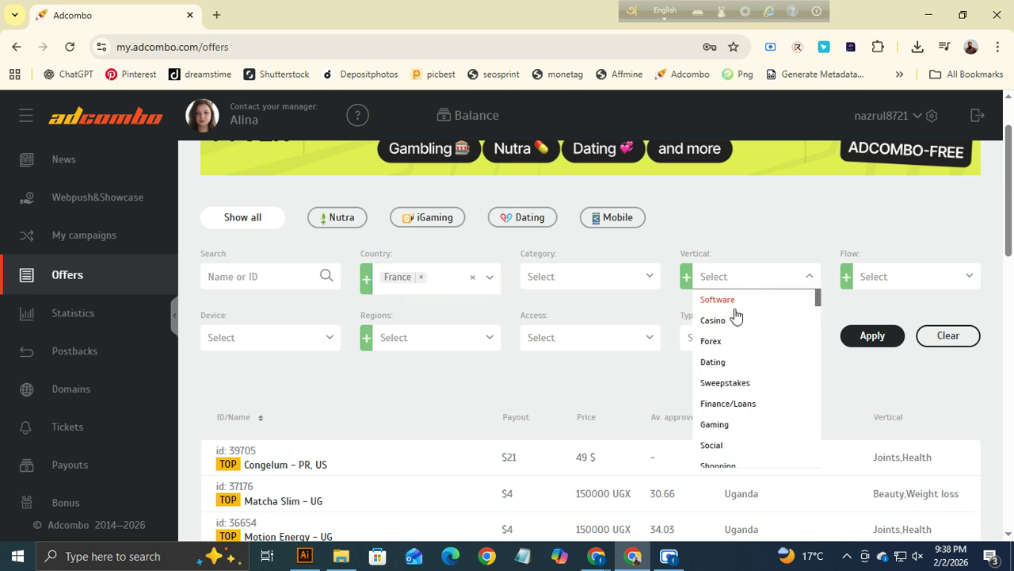
pyautogui.scroll(-5, 740, 410)
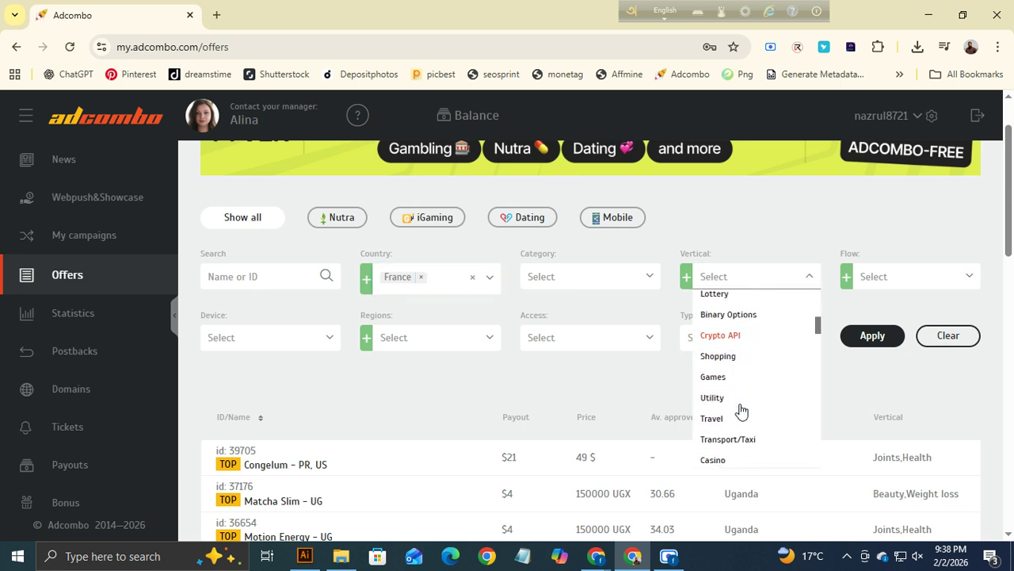
pyautogui.scroll(-2, 740, 412)
pyautogui.scroll(-2, 728, 388)
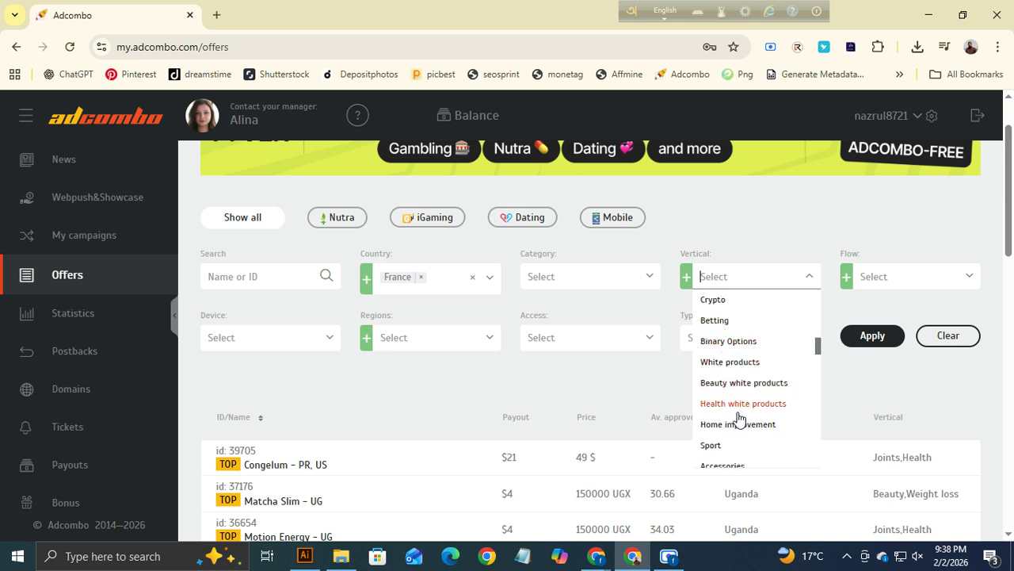
pyautogui.scroll(-1, 748, 408)
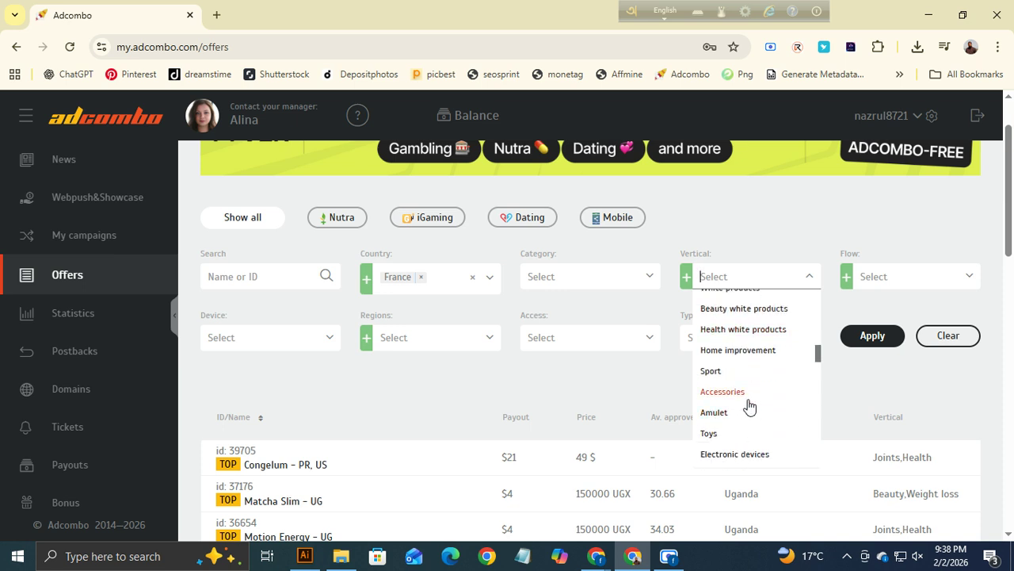
pyautogui.scroll(-1, 748, 401)
pyautogui.scroll(-1, 730, 402)
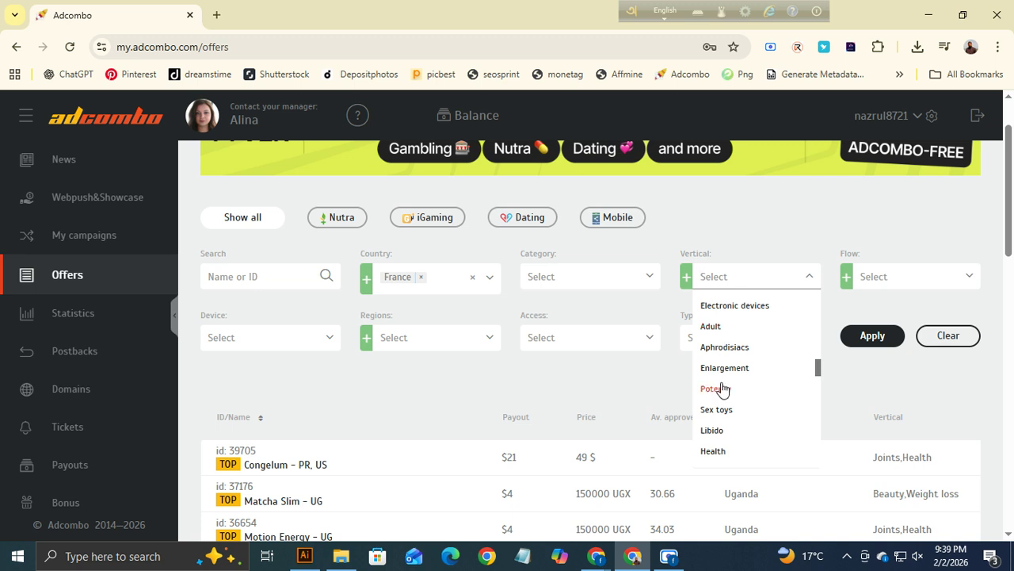
pyautogui.scroll(-2, 733, 409)
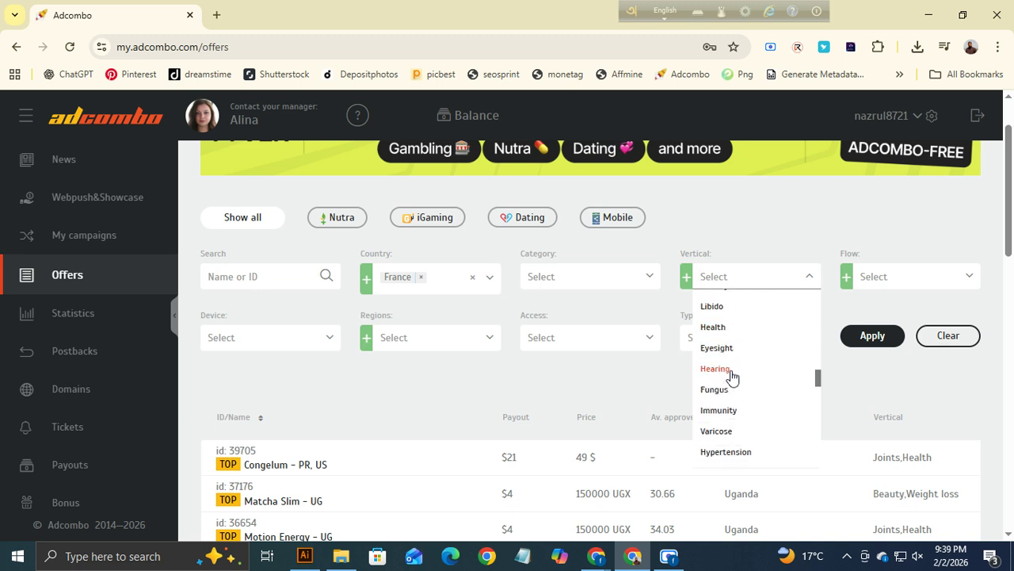
pyautogui.scroll(-1, 729, 365)
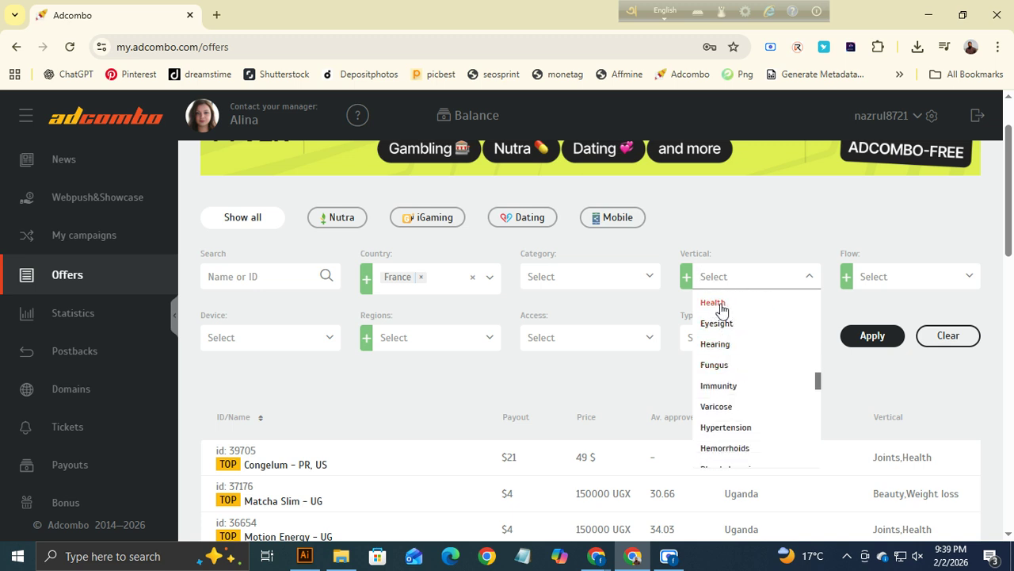
pyautogui.scroll(-3, 725, 396)
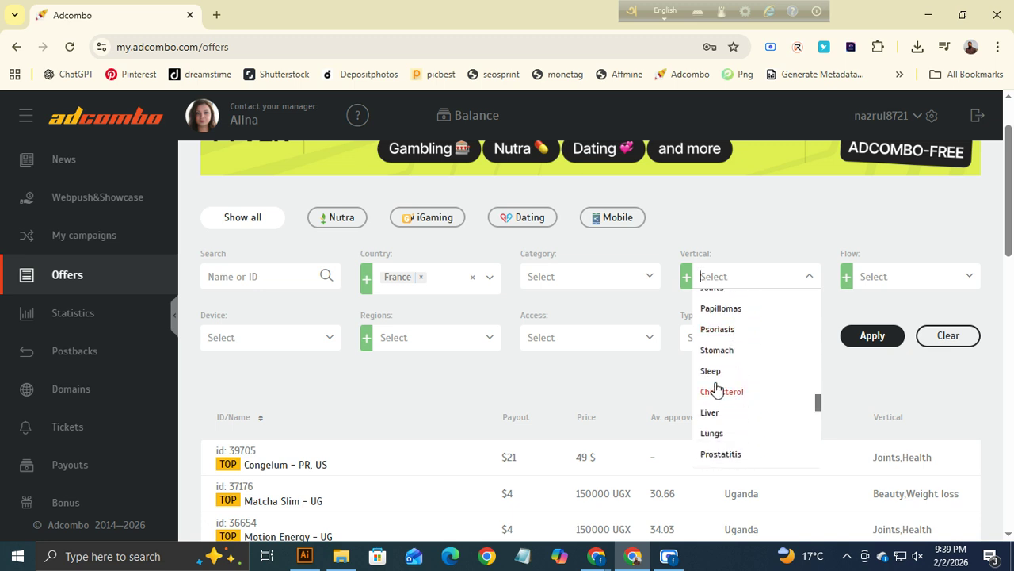
pyautogui.scroll(-4, 721, 390)
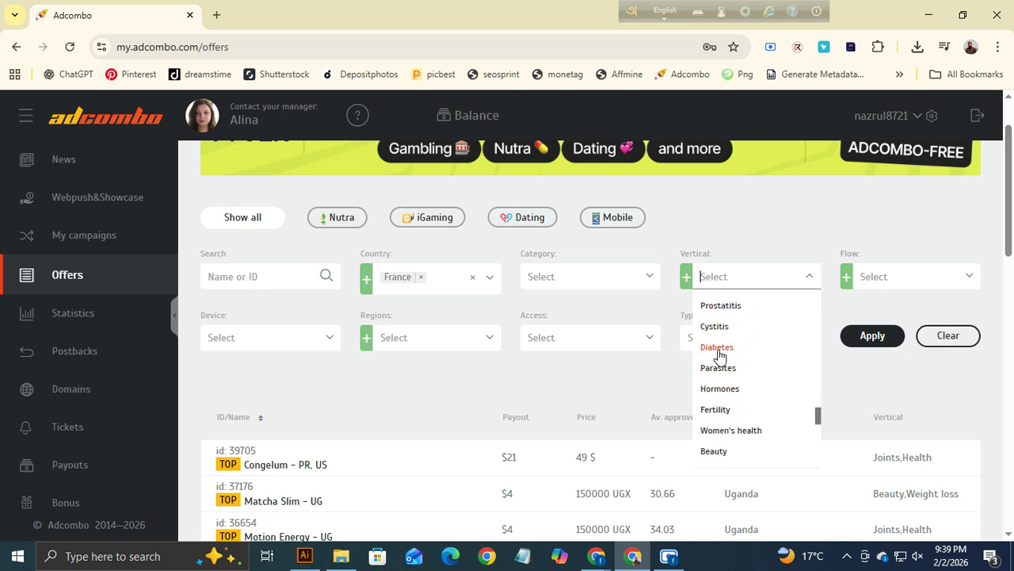
pyautogui.scroll(-2, 741, 396)
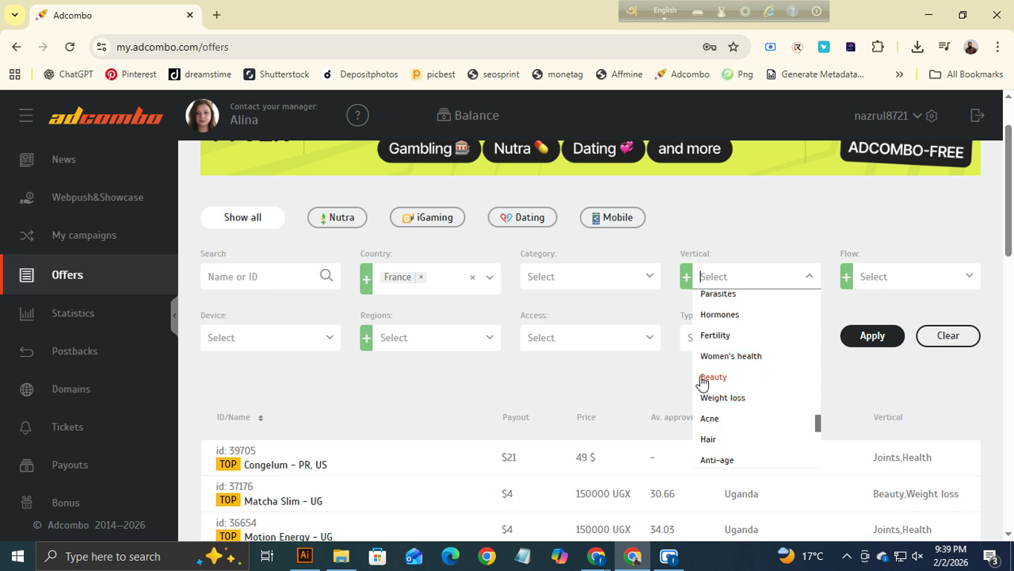
pyautogui.scroll(-2, 741, 404)
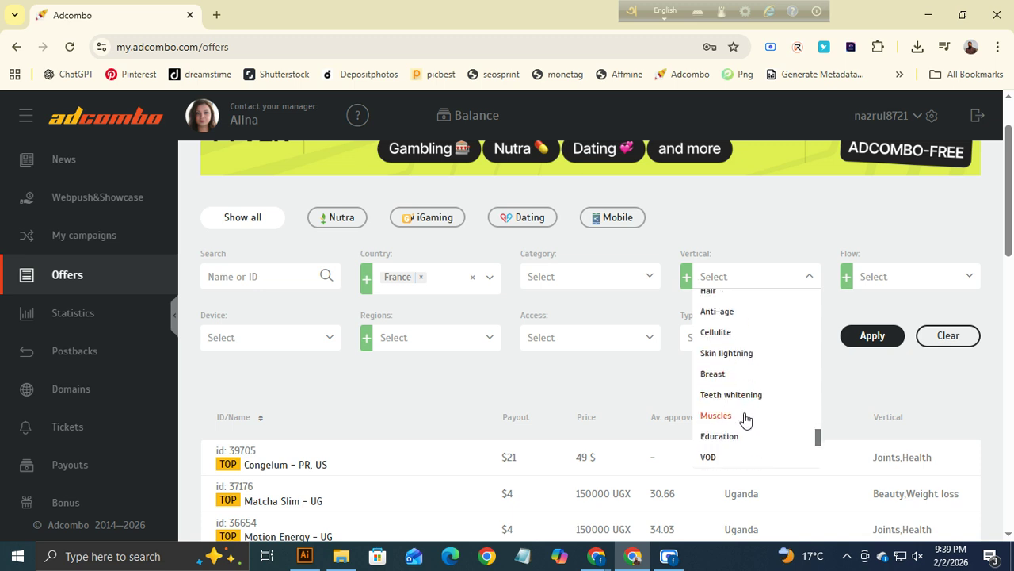
pyautogui.scroll(2, 714, 331)
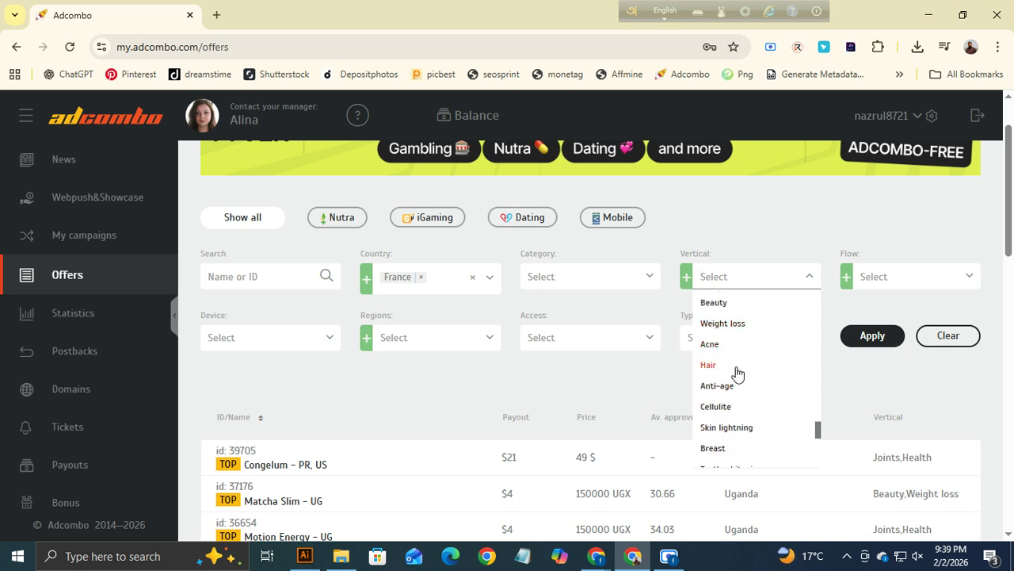
pyautogui.scroll(-2, 741, 376)
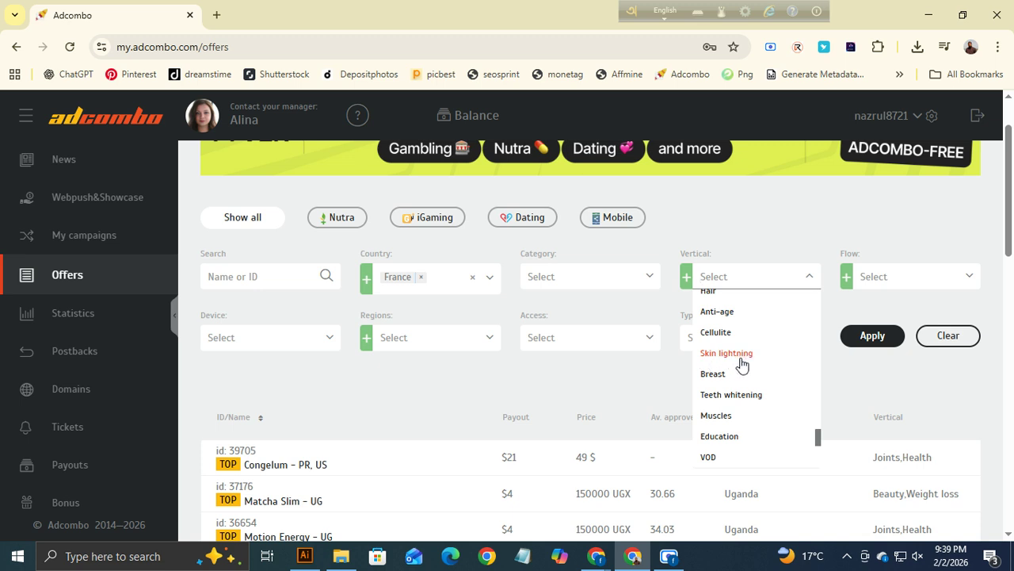
pyautogui.scroll(-2, 741, 392)
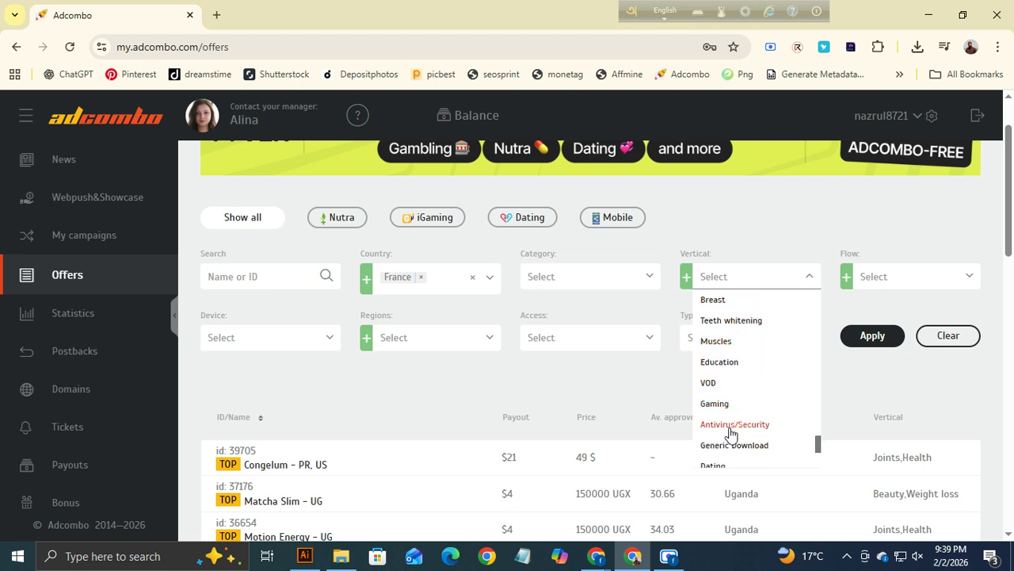
pyautogui.scroll(-2, 741, 400)
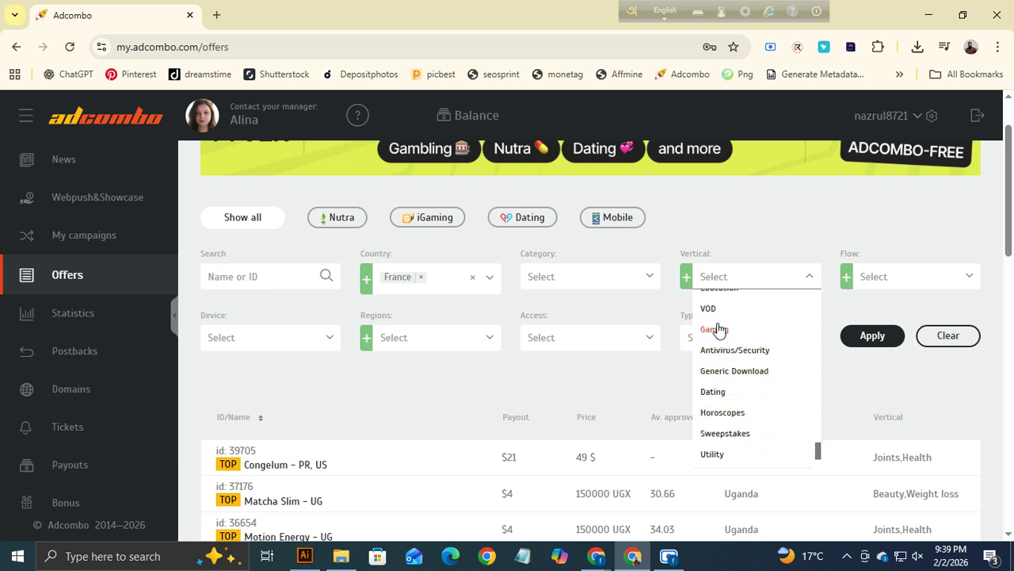
pyautogui.scroll(-5, 737, 390)
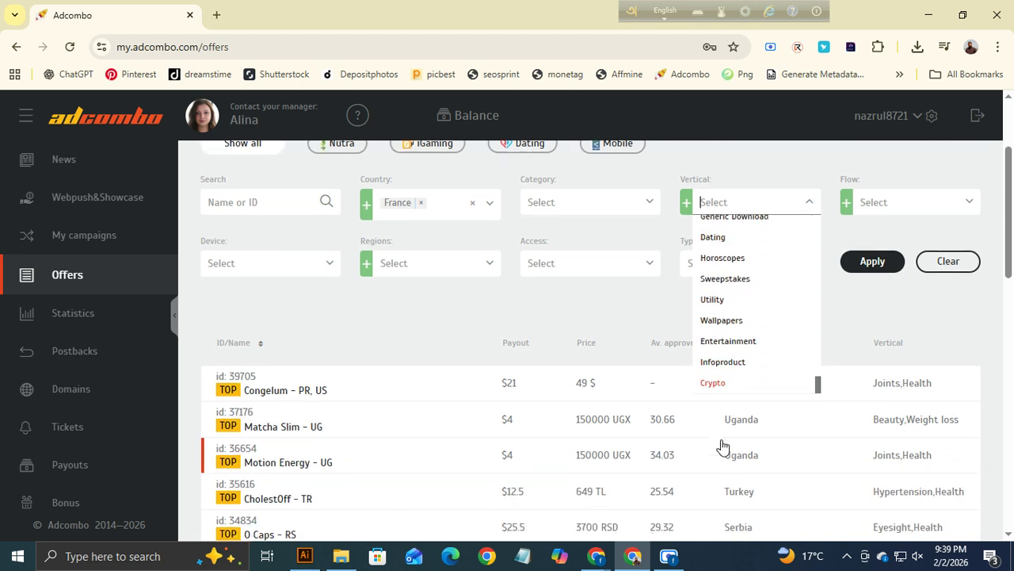
# Choose Beauty as the vertical and apply the filters to the offers list.
pyautogui.scroll(6, 729, 325)
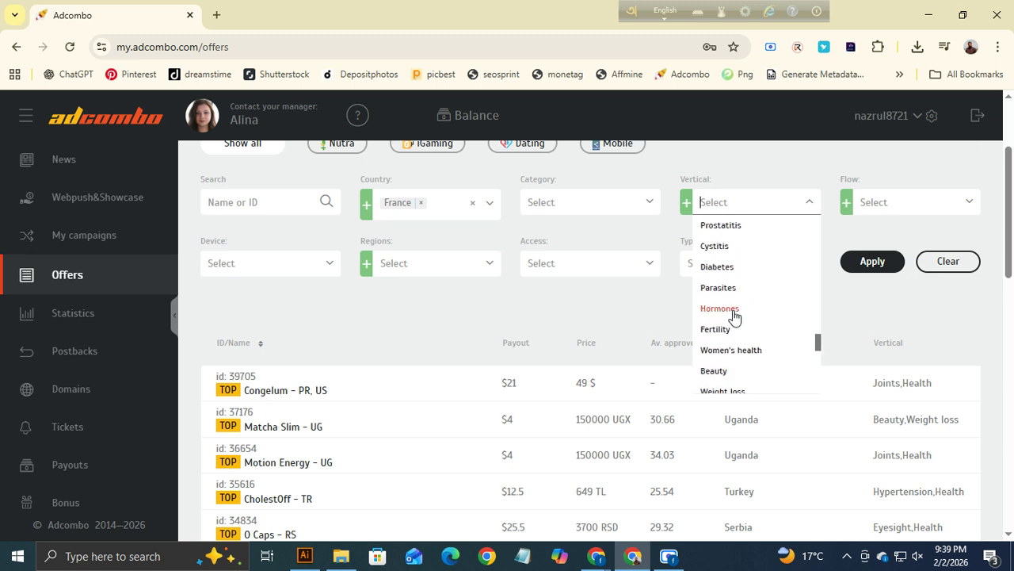
pyautogui.scroll(5, 734, 316)
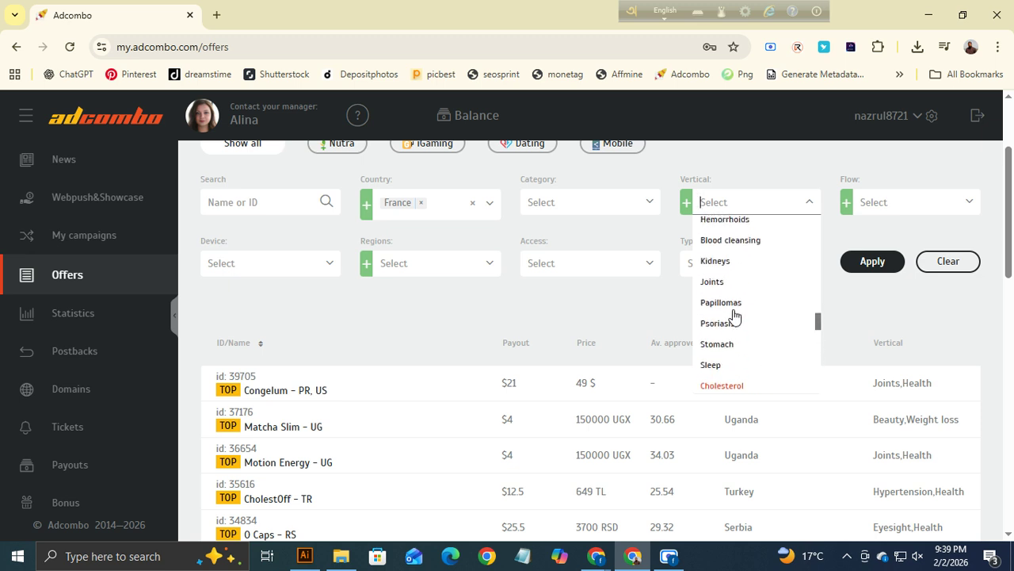
pyautogui.scroll(6, 729, 306)
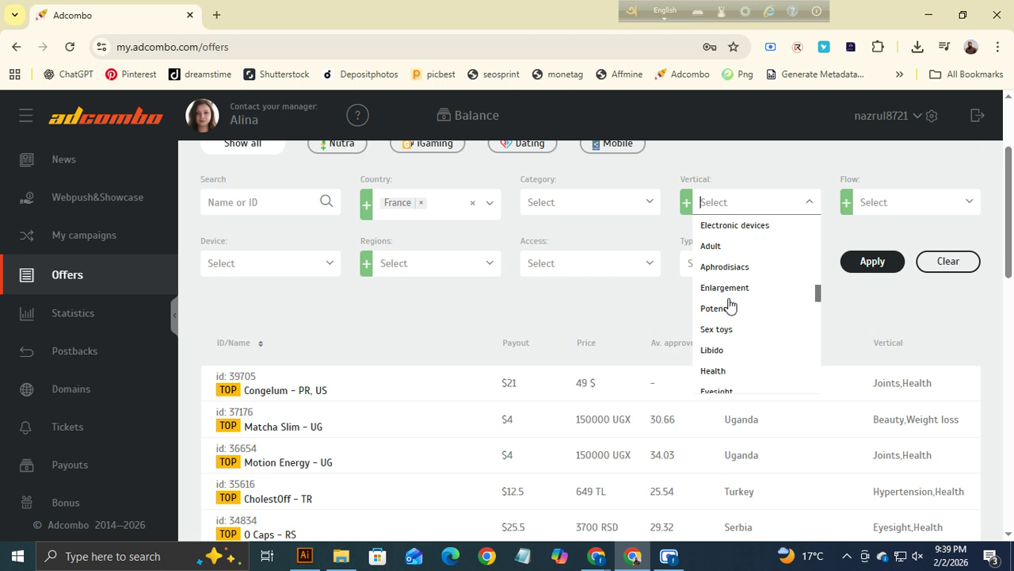
pyautogui.scroll(5, 727, 297)
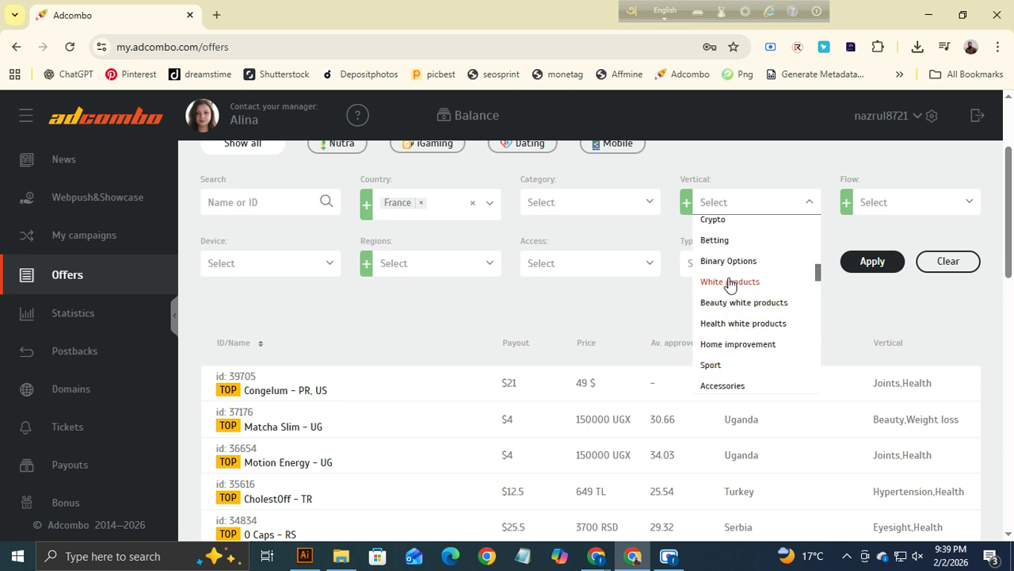
pyautogui.scroll(-10, 736, 340)
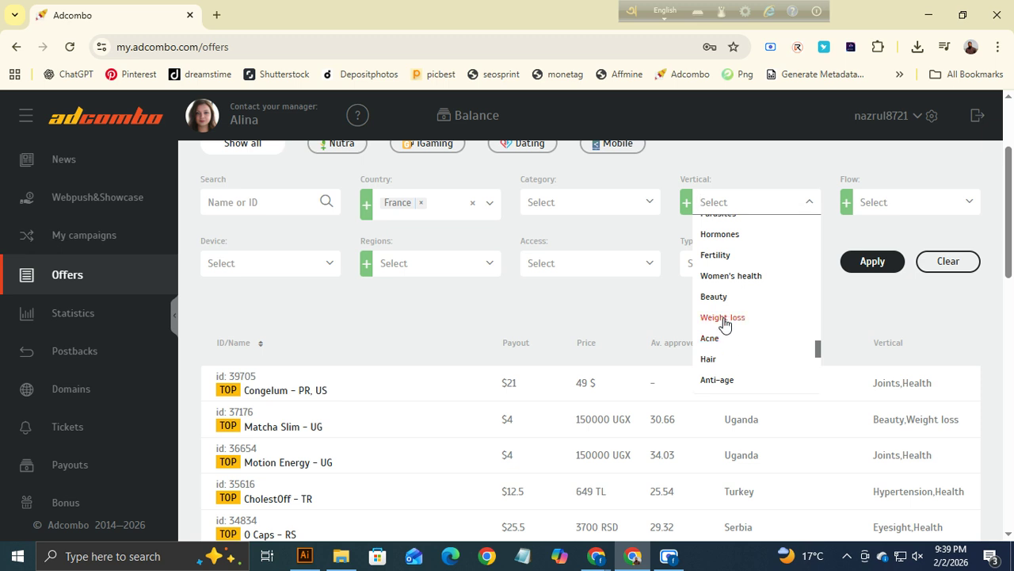
pyautogui.click(722, 298)
pyautogui.click(866, 267)
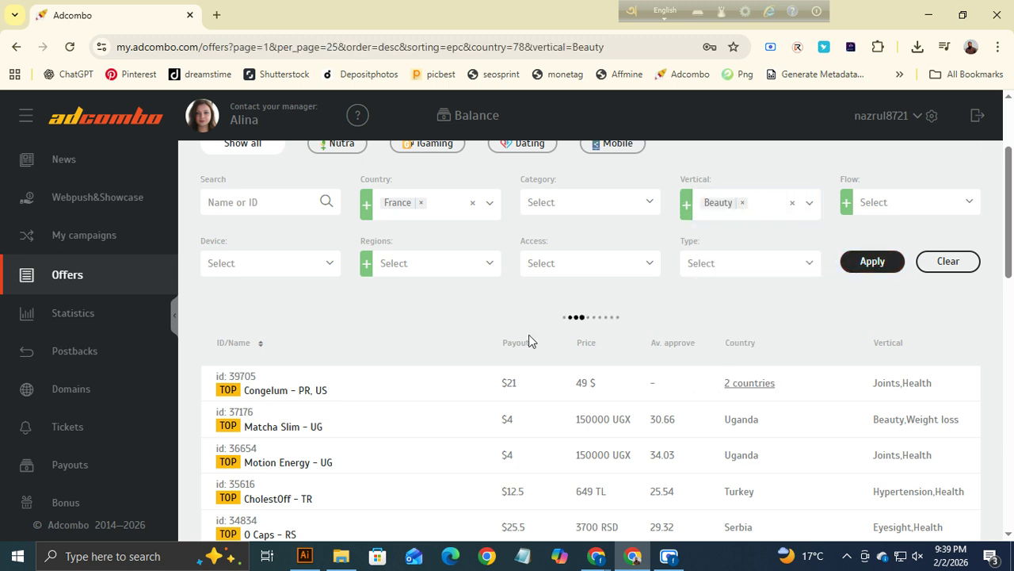
# Examine the filtered French beauty offers, comparing their payout, price, average approval rate and verticals.
pyautogui.scroll(-1, 446, 337)
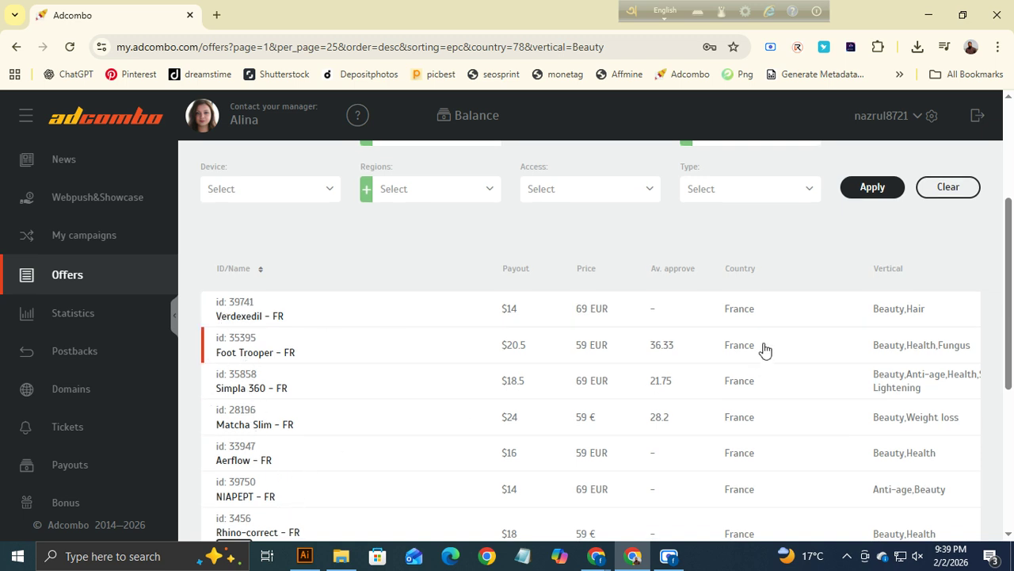
pyautogui.moveTo(729, 306); pyautogui.dragTo(763, 458)
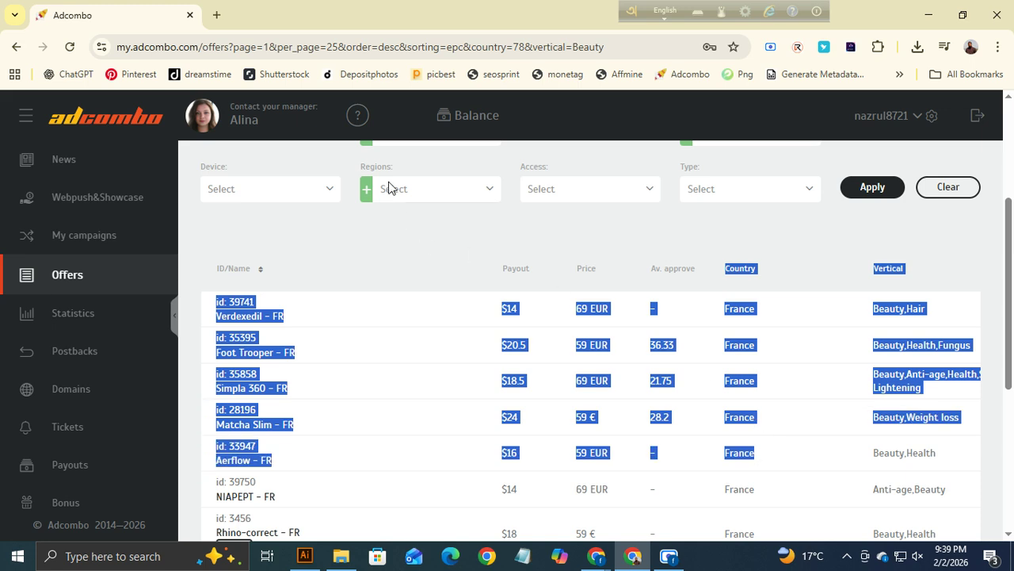
pyautogui.scroll(2, 402, 233)
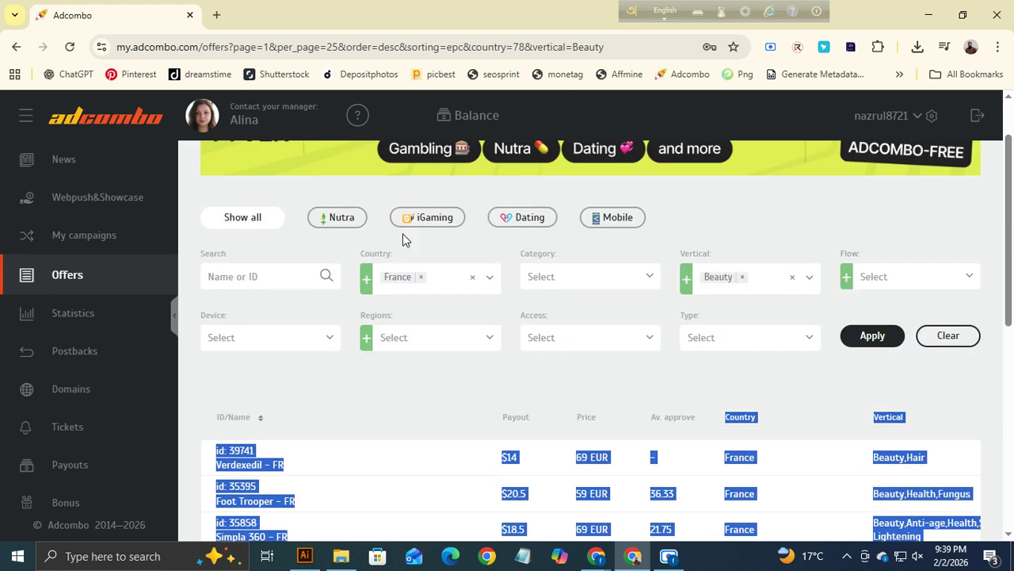
pyautogui.click(731, 369)
pyautogui.scroll(-2, 760, 396)
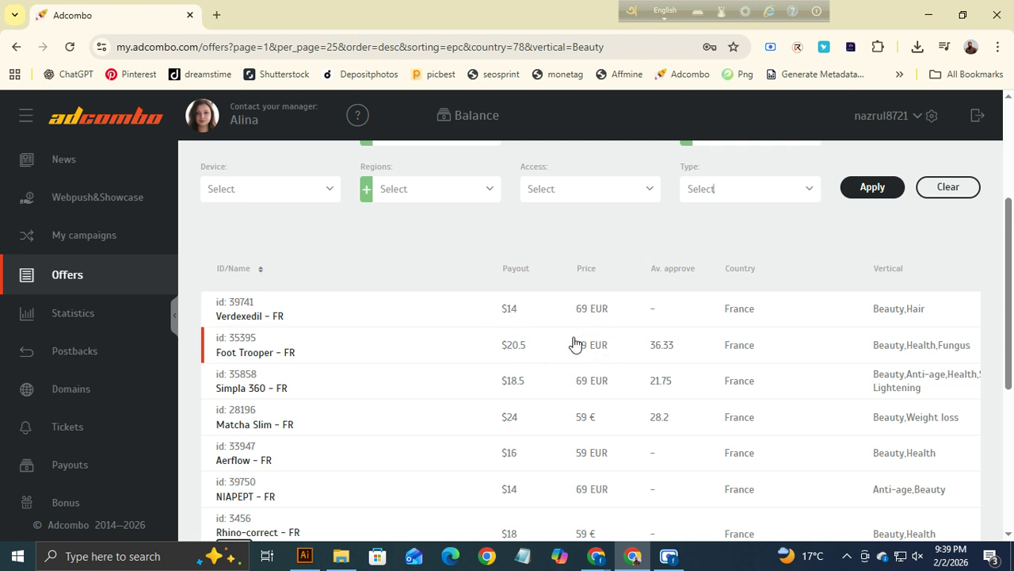
pyautogui.scroll(-1, 519, 349)
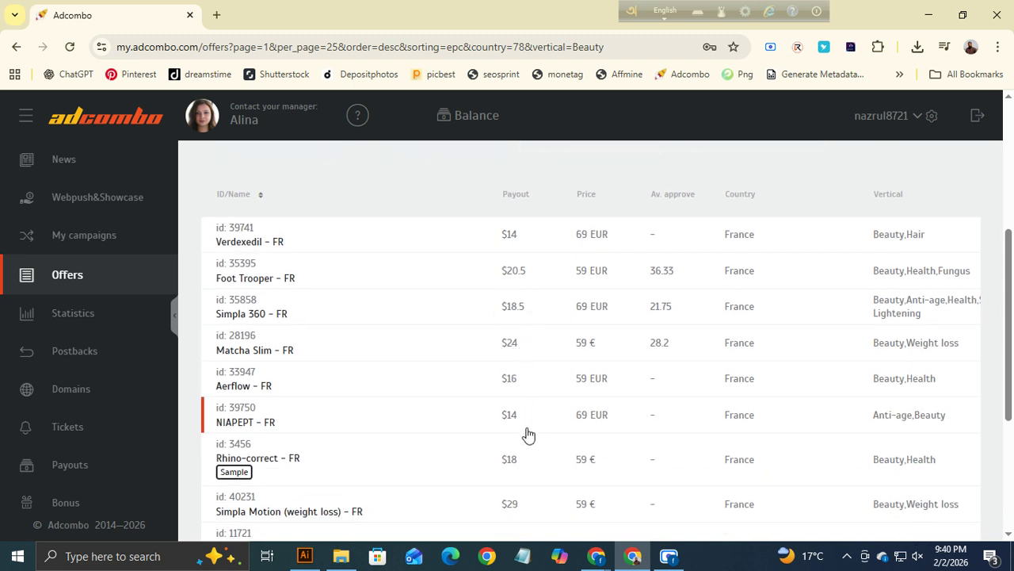
pyautogui.scroll(-1, 527, 434)
pyautogui.scroll(-1, 535, 453)
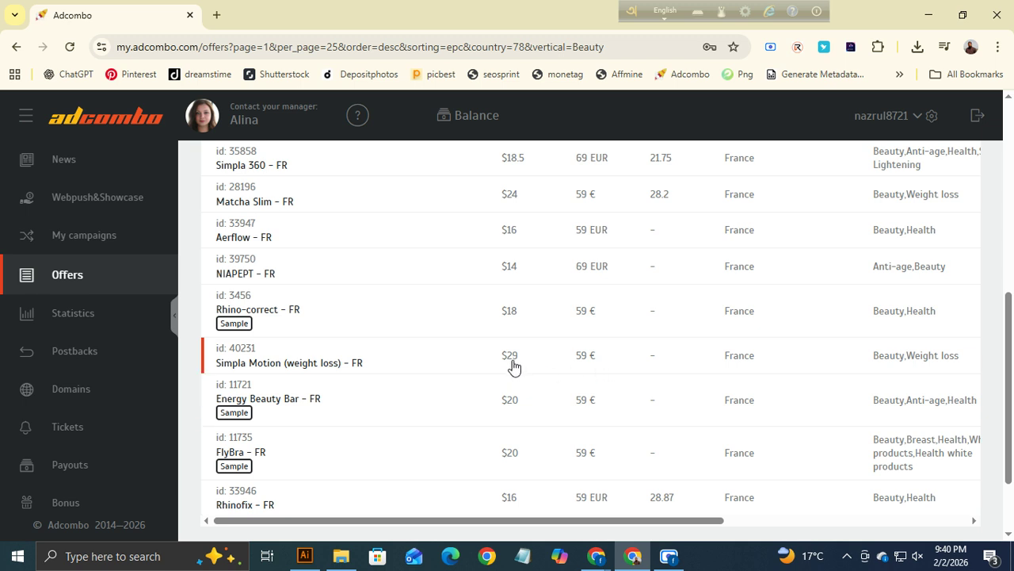
pyautogui.scroll(-1, 521, 361)
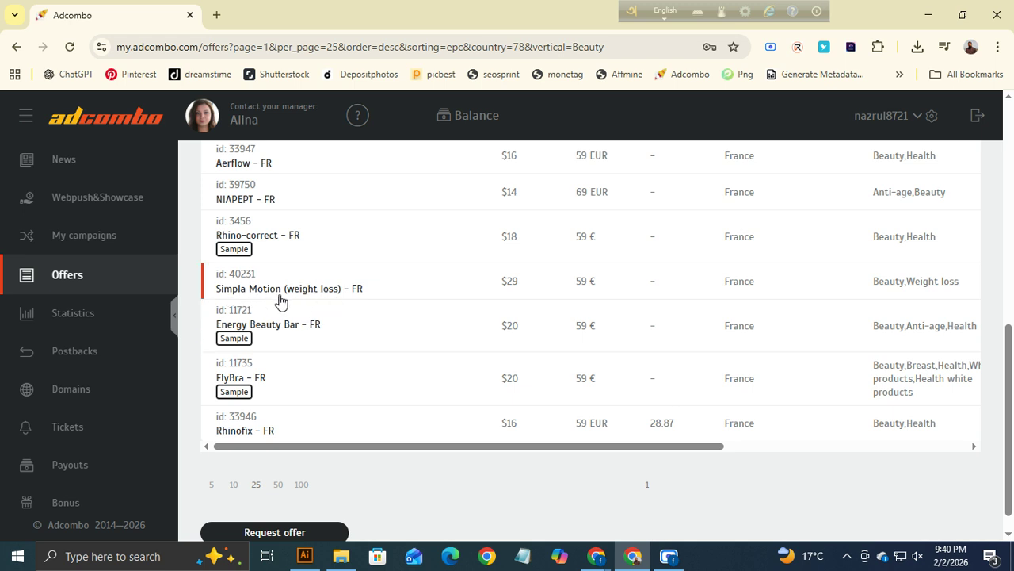
pyautogui.scroll(1, 278, 298)
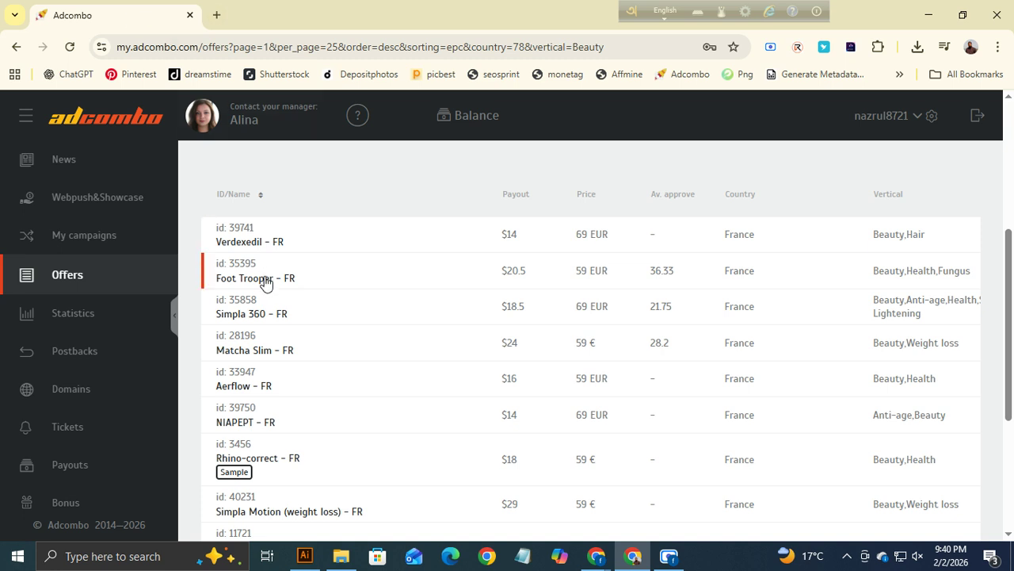
# Search Google for "matcha slim" in a new browser tab.
pyautogui.click(216, 15)
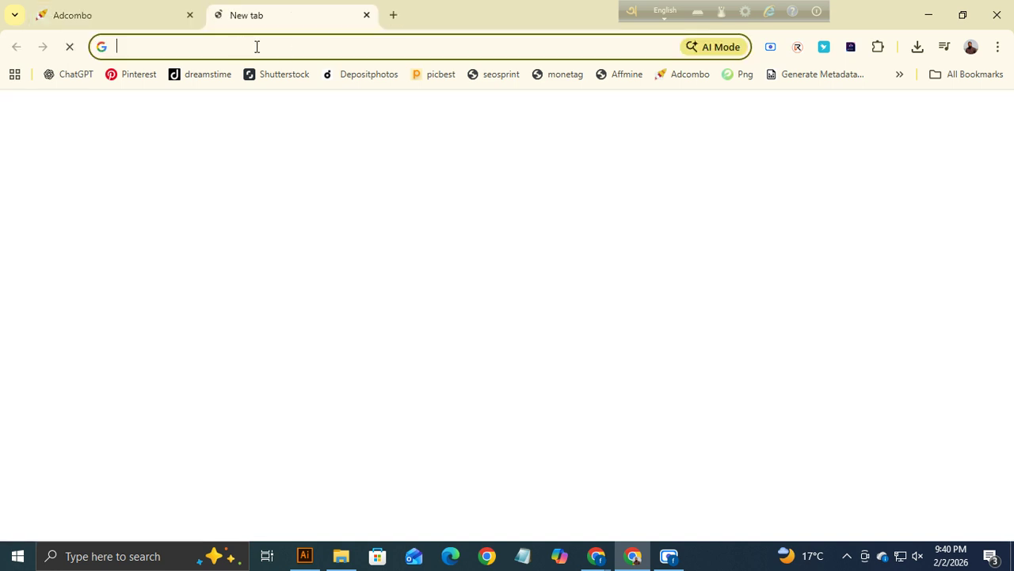
pyautogui.write('mac')
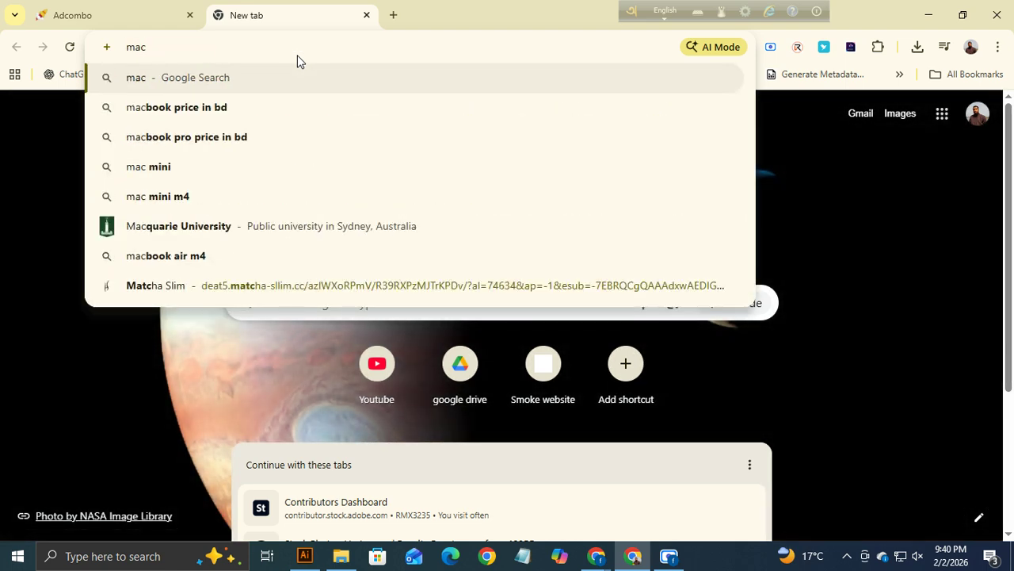
pyautogui.press('BackSpace')
pyautogui.write('tcha')
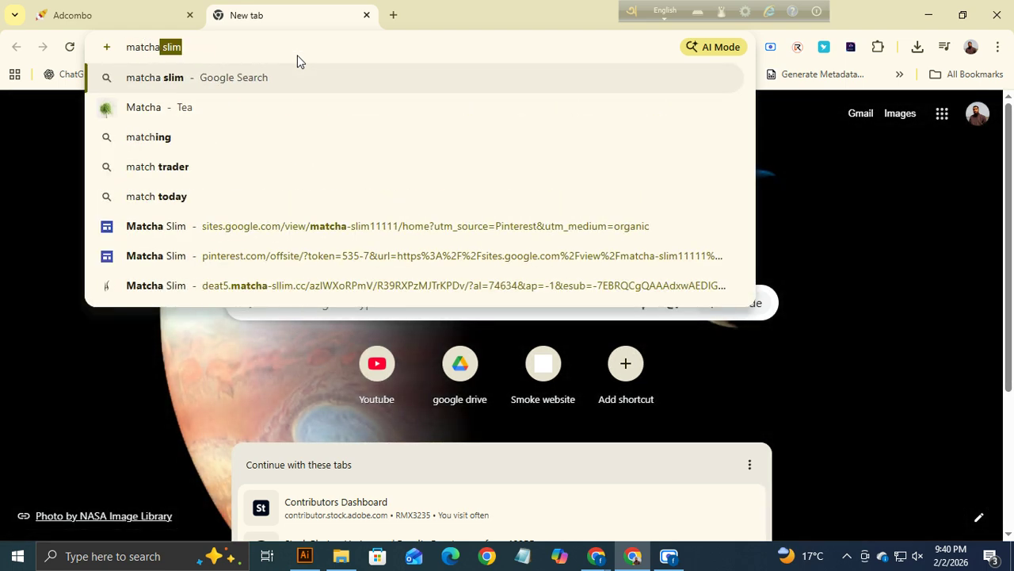
pyautogui.press('BackSpace')
pyautogui.write('slim')
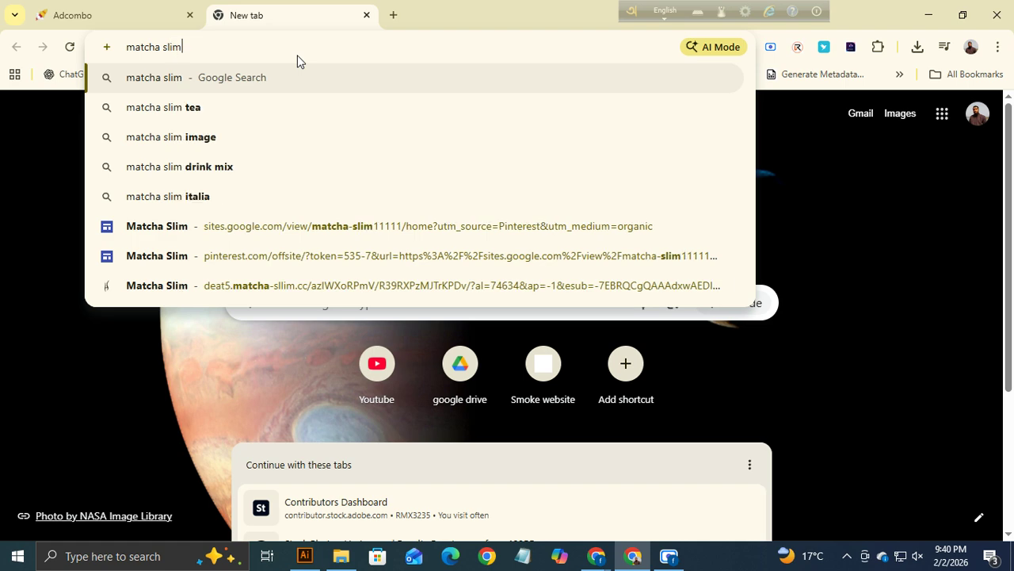
pyautogui.press('Return')
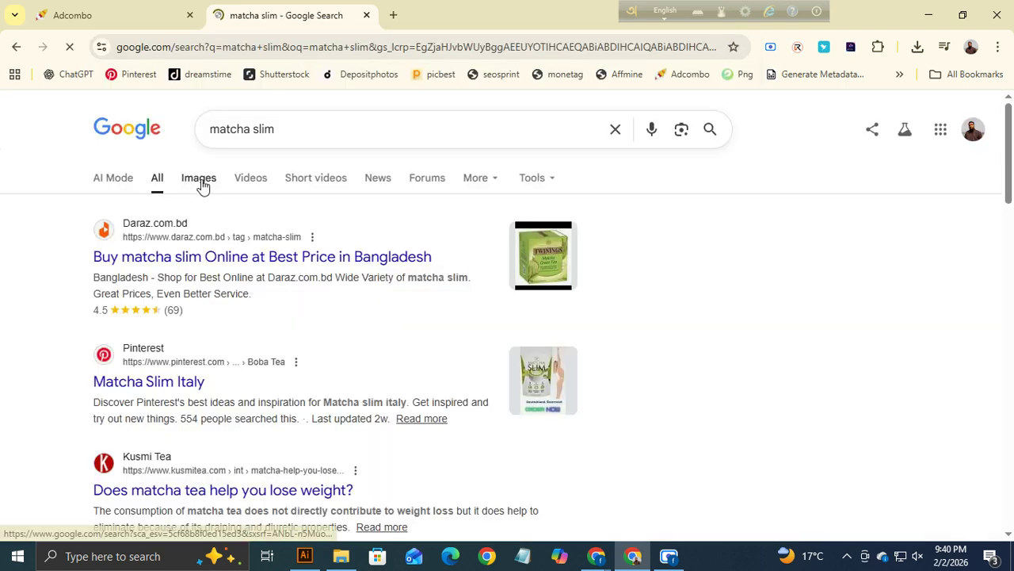
# Show the image results for matcha slim and examine the product photos and advertising creatives used by various sellers.
pyautogui.click(200, 184)
pyautogui.scroll(-6, 491, 358)
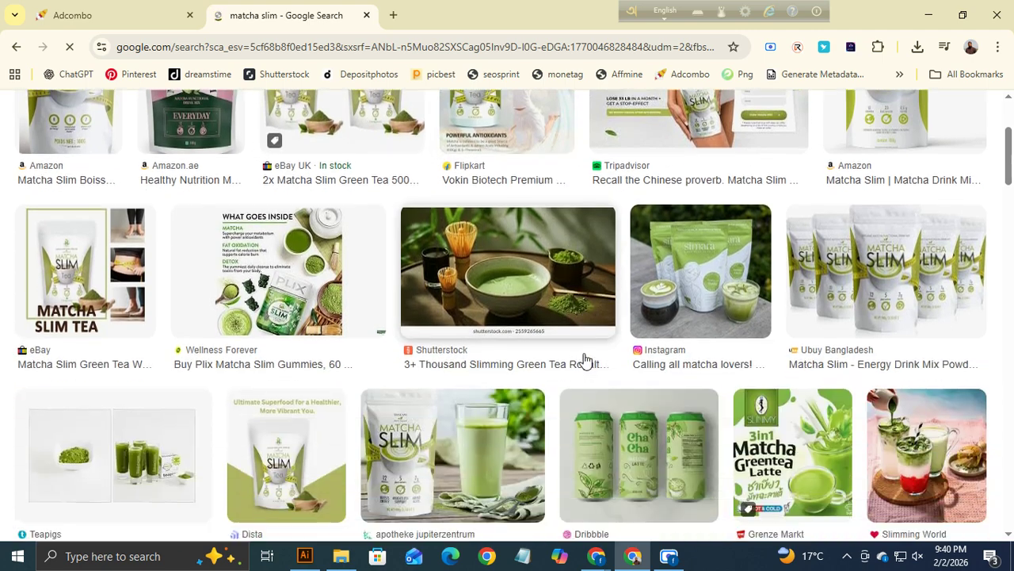
pyautogui.scroll(-3, 584, 358)
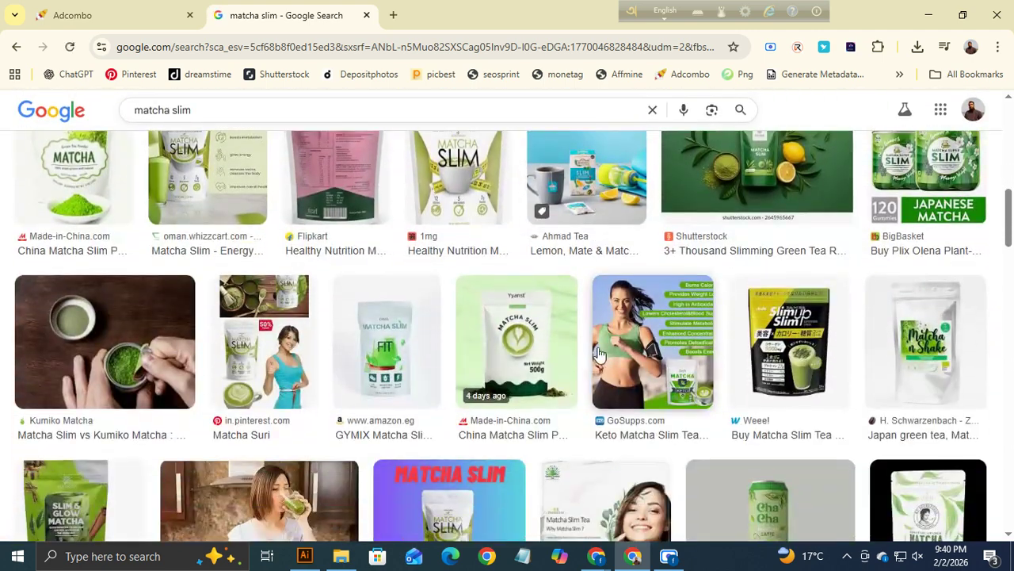
pyautogui.scroll(1, 713, 285)
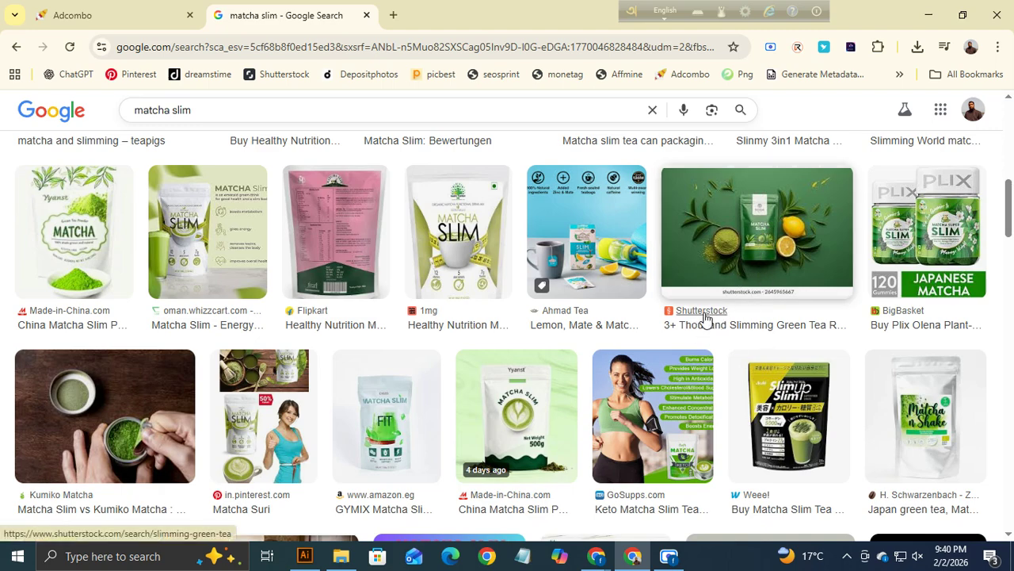
pyautogui.scroll(-3, 373, 328)
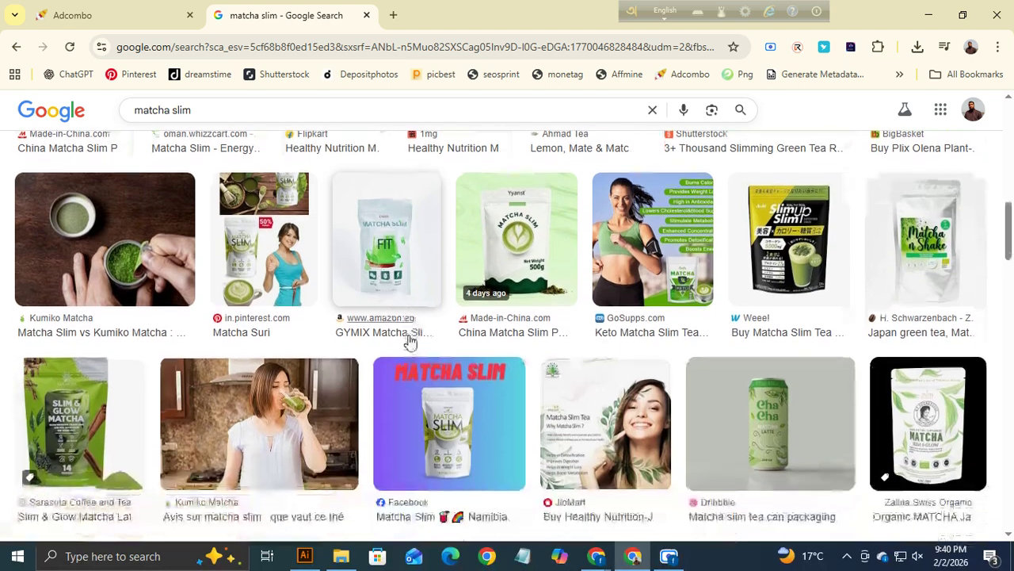
pyautogui.scroll(-6, 595, 256)
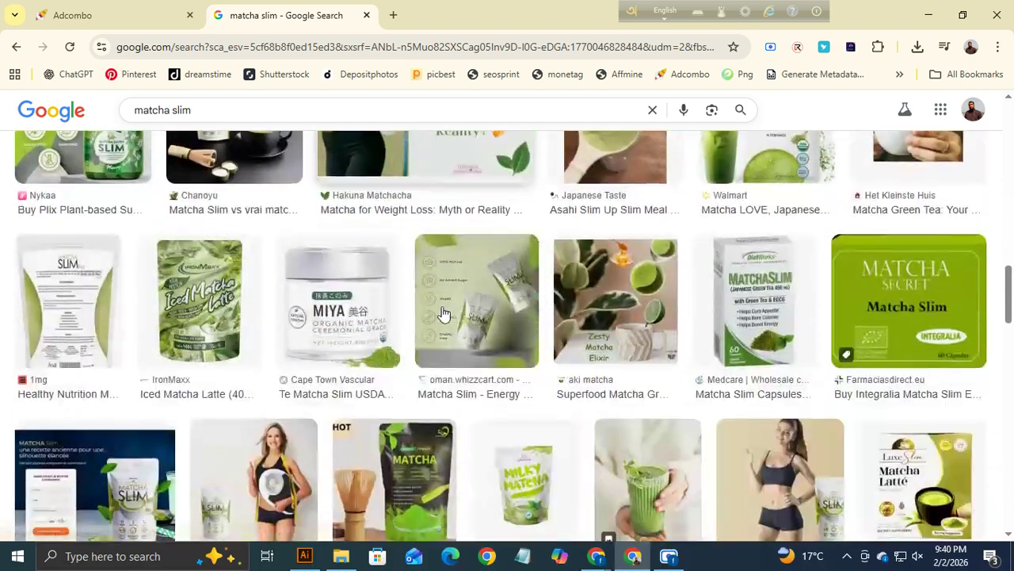
pyautogui.scroll(-3, 824, 385)
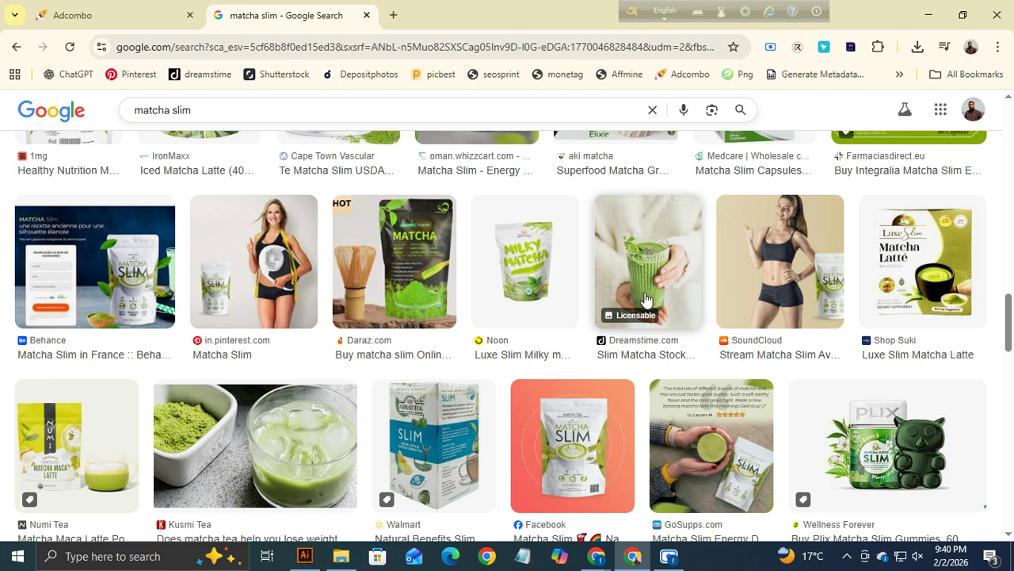
pyautogui.scroll(-3, 899, 331)
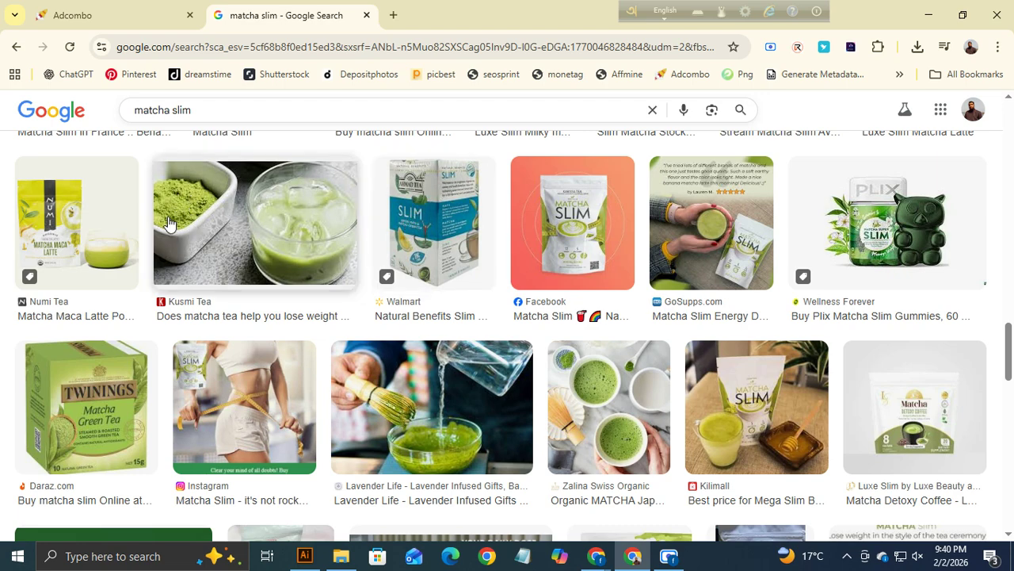
pyautogui.scroll(1, 182, 287)
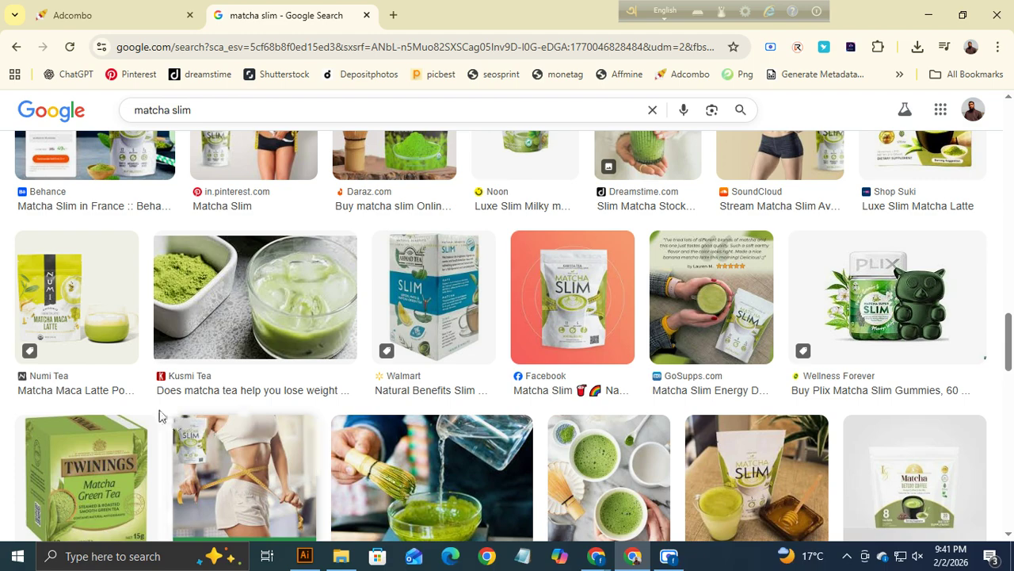
pyautogui.scroll(-2, 159, 416)
pyautogui.scroll(-1, 231, 362)
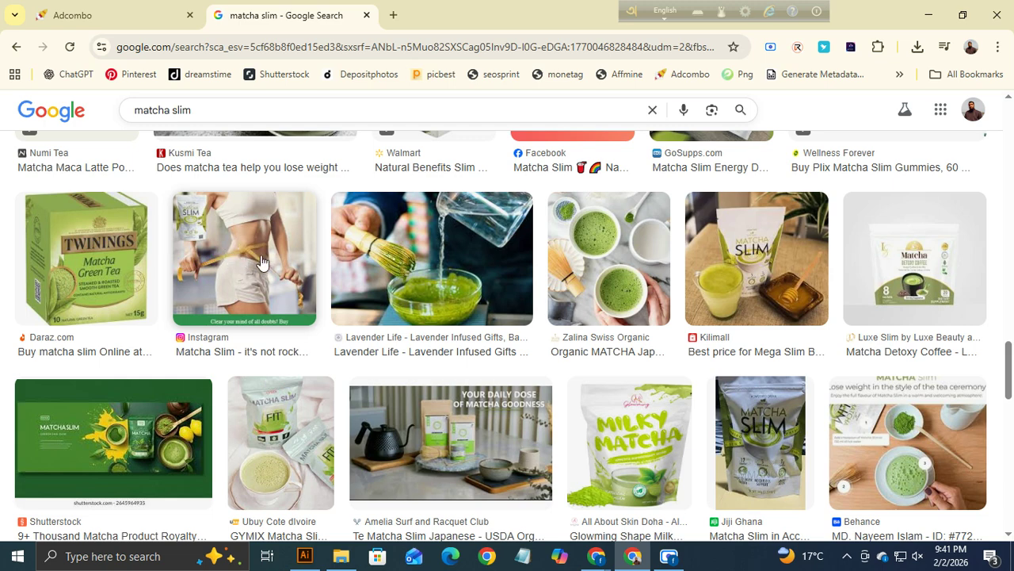
pyautogui.scroll(-5, 238, 278)
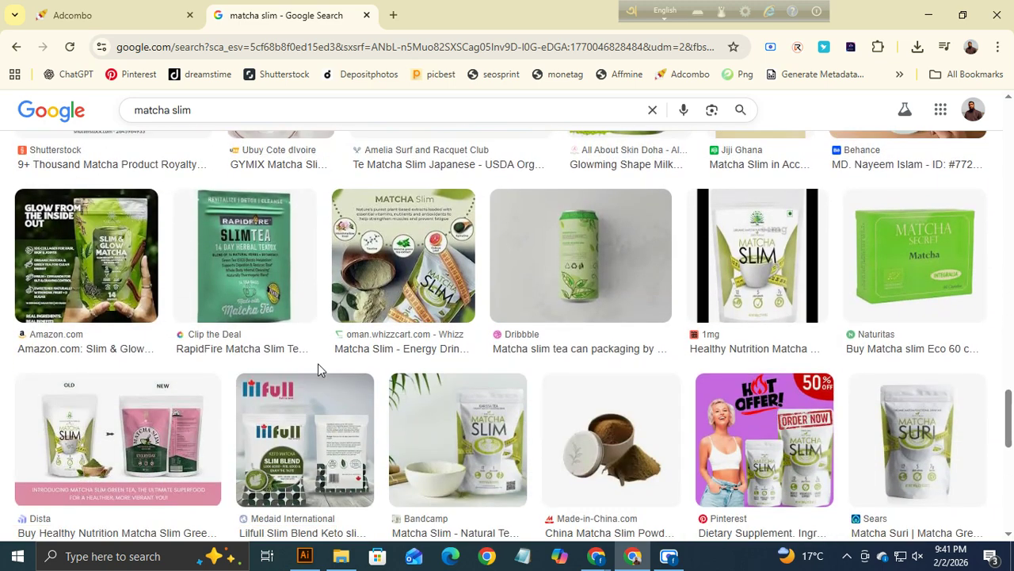
pyautogui.scroll(-2, 398, 391)
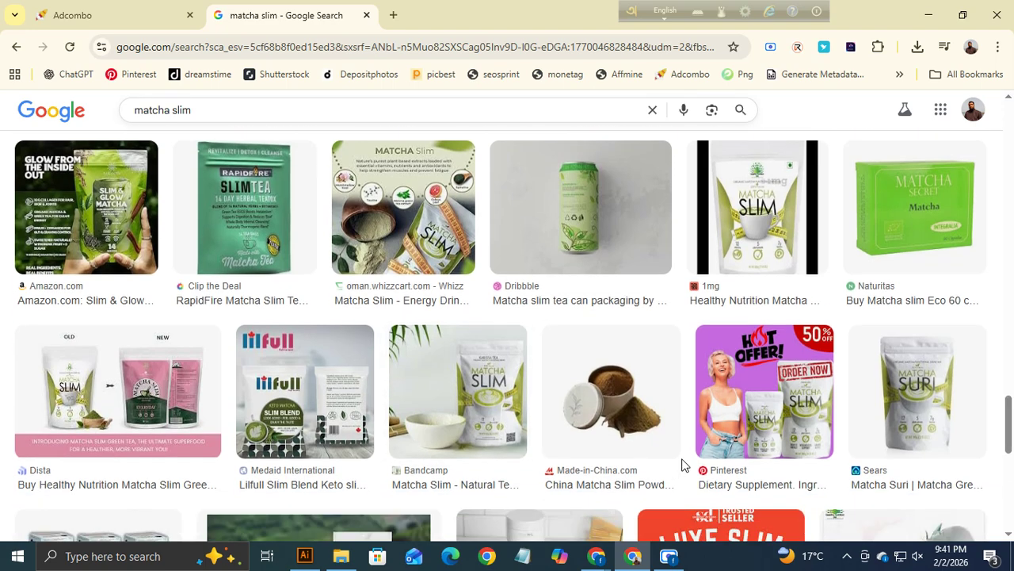
pyautogui.scroll(-2, 483, 406)
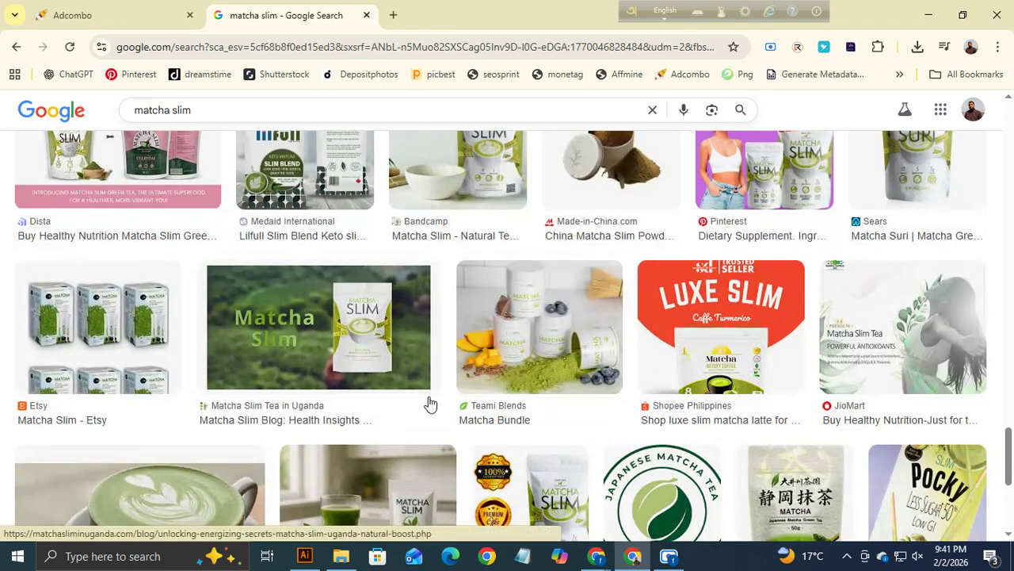
pyautogui.scroll(-1, 420, 396)
pyautogui.scroll(-2, 424, 401)
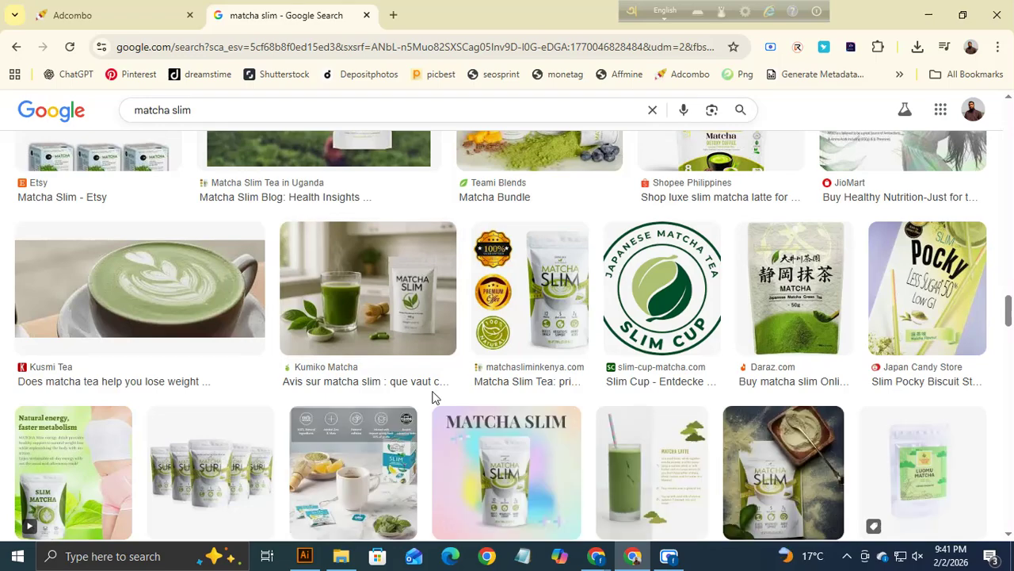
pyautogui.scroll(-2, 433, 397)
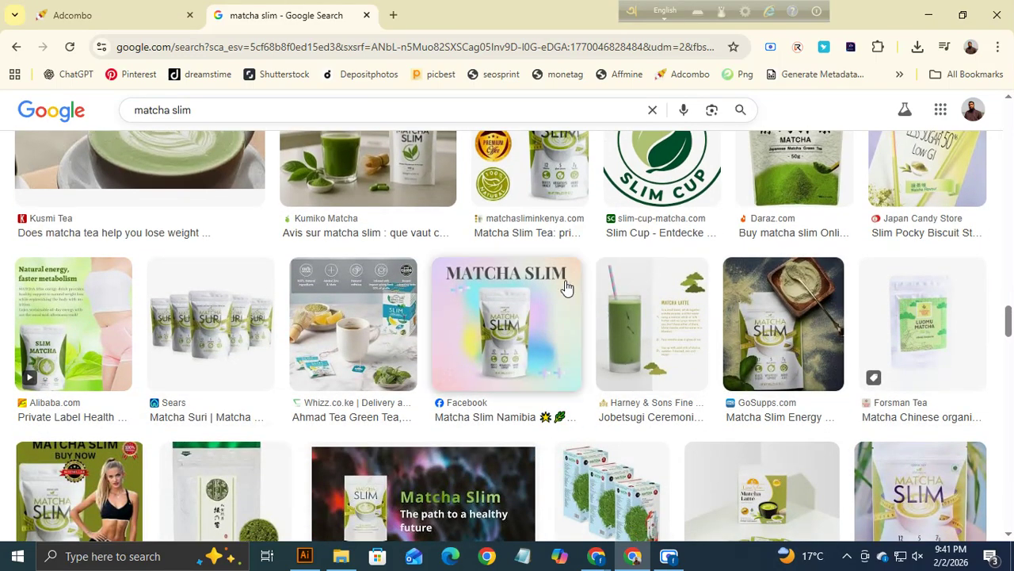
pyautogui.scroll(-2, 566, 288)
pyautogui.scroll(-8, 93, 381)
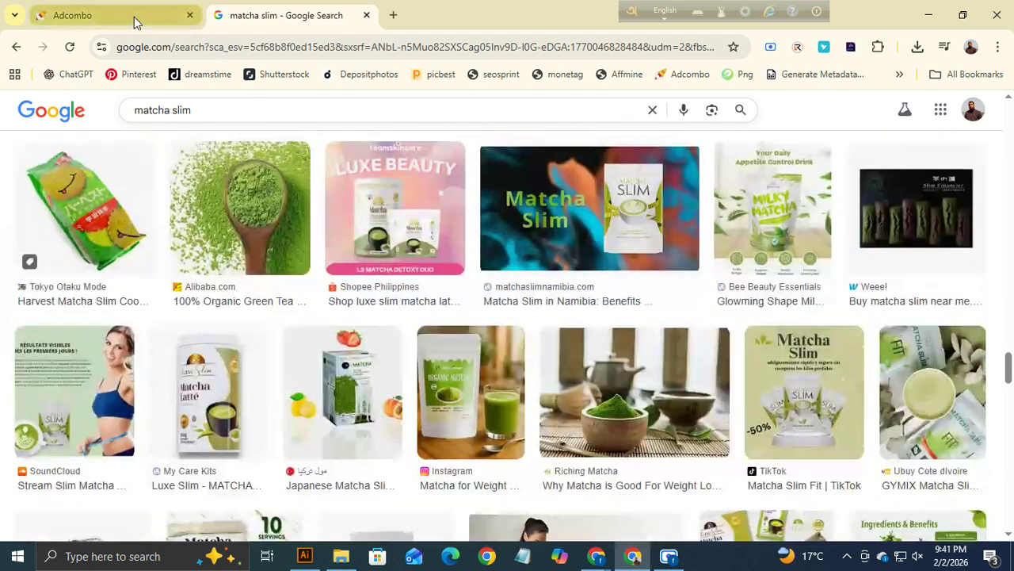
# Switch to the Google Meet window to check on the ongoing call, and return to the Adcombo offers list.
pyautogui.click(131, 16)
pyautogui.moveTo(596, 564)
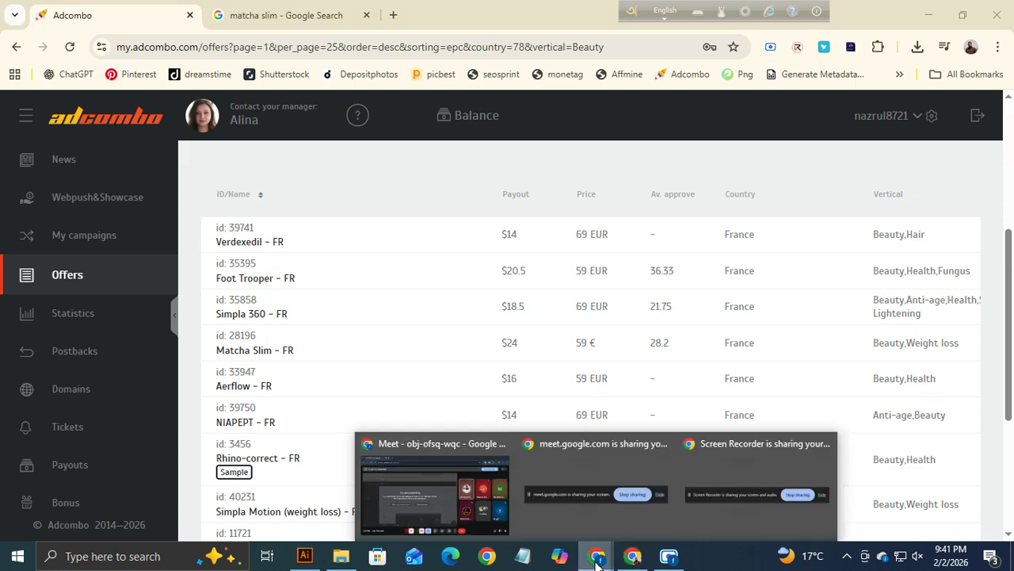
pyautogui.click(463, 514)
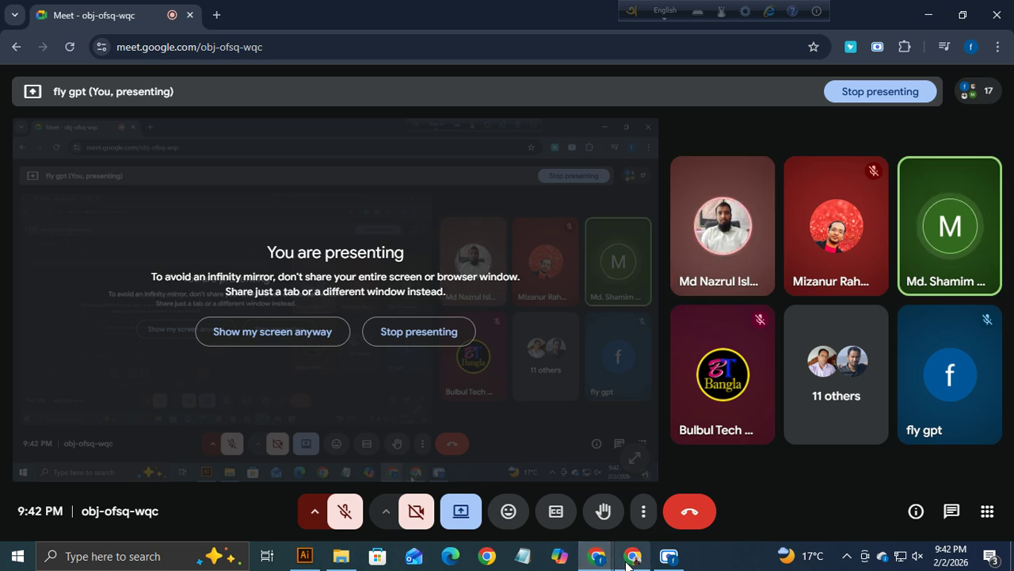
pyautogui.moveTo(619, 561)
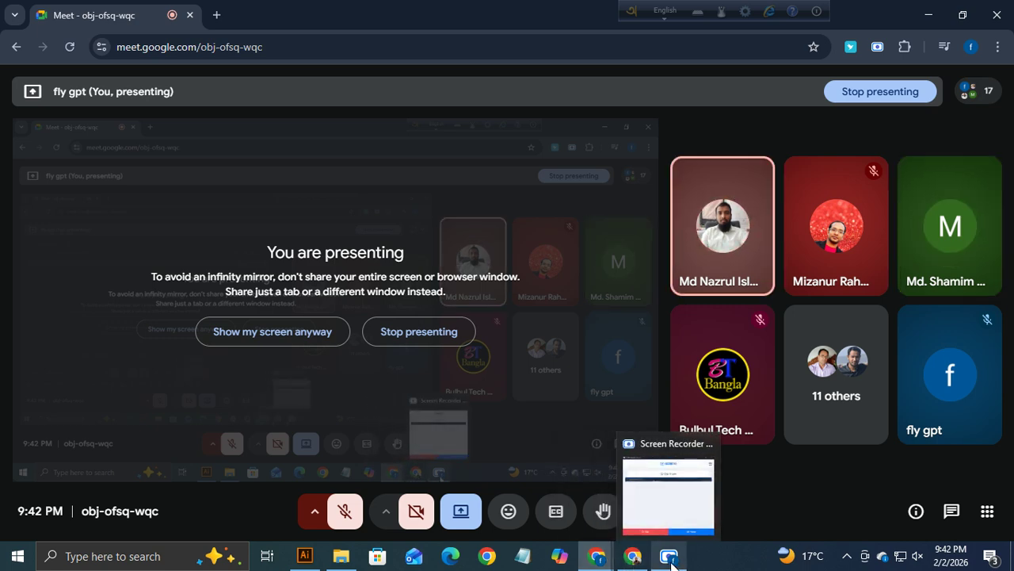
pyautogui.click(631, 559)
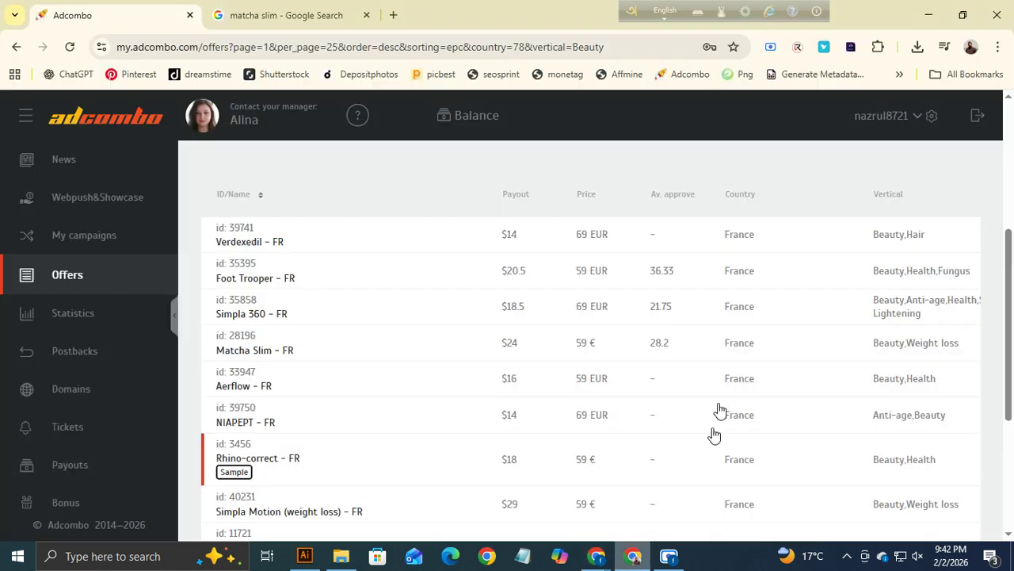
# Review the French beauty offers again together with the filter settings, comparing each offer's payout, price, average approval rate and verticals.
pyautogui.scroll(2, 457, 297)
pyautogui.scroll(2, 458, 297)
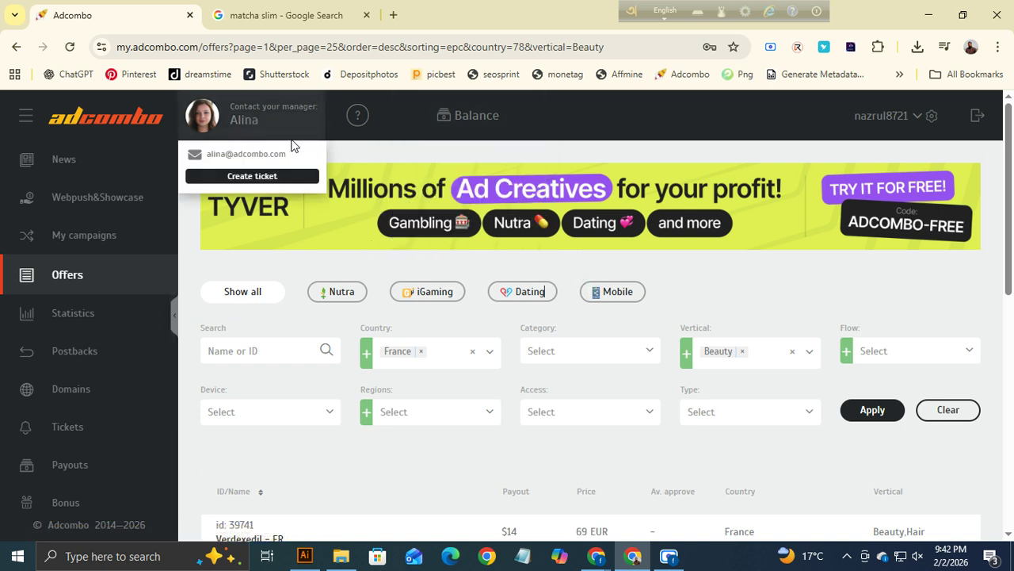
pyautogui.moveTo(358, 124)
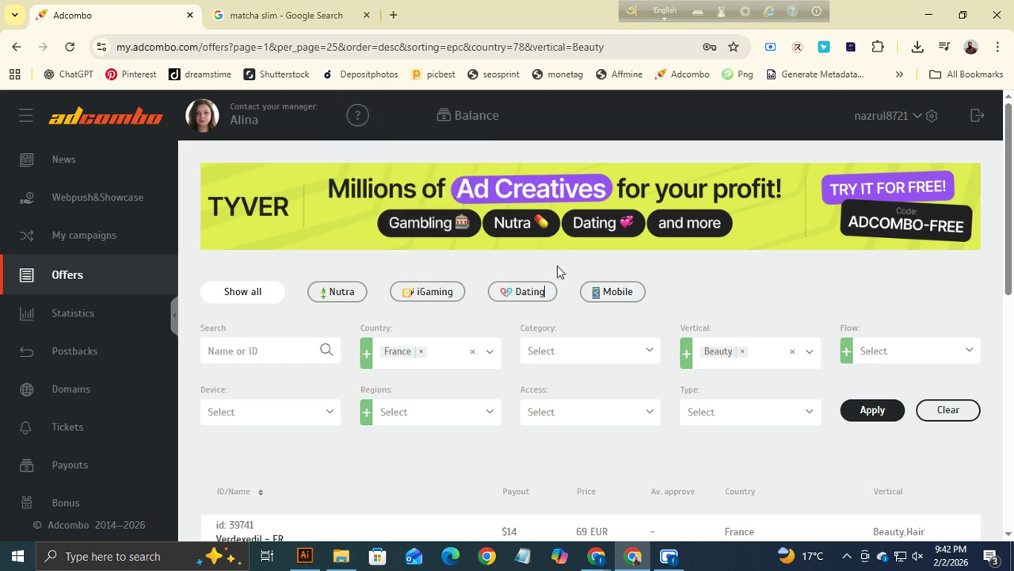
pyautogui.scroll(-2, 594, 381)
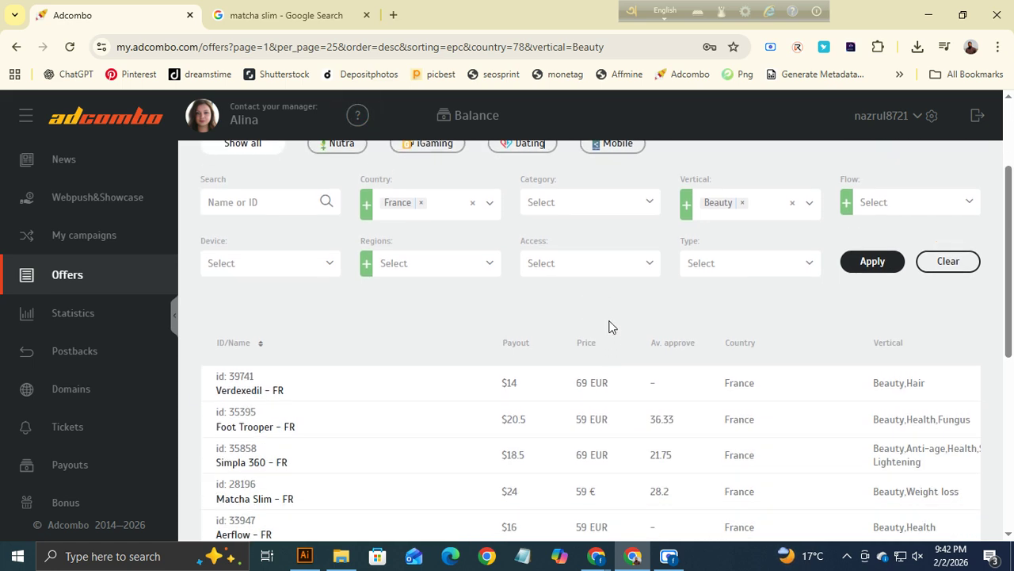
pyautogui.scroll(-1, 408, 349)
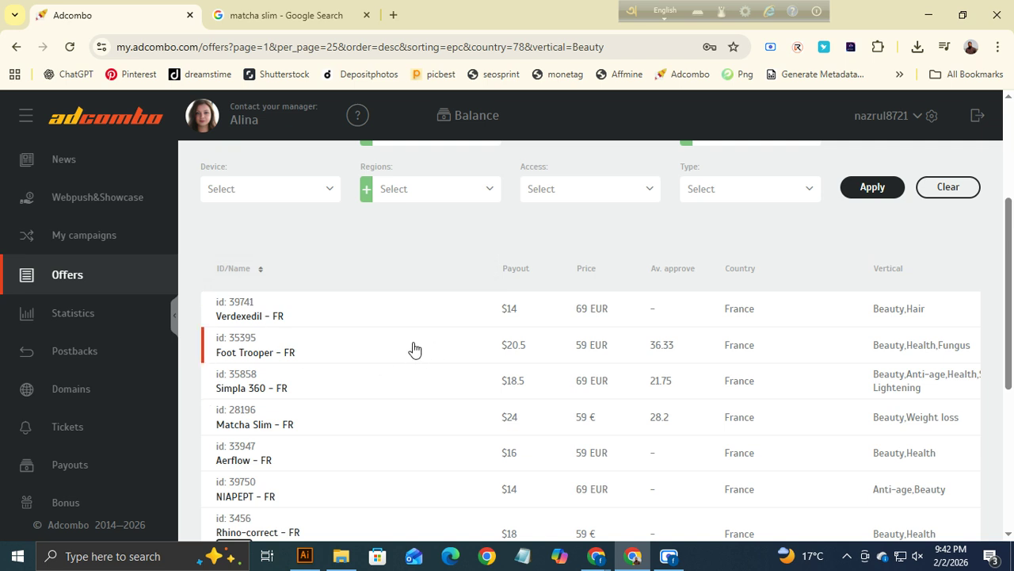
pyautogui.scroll(-1, 378, 288)
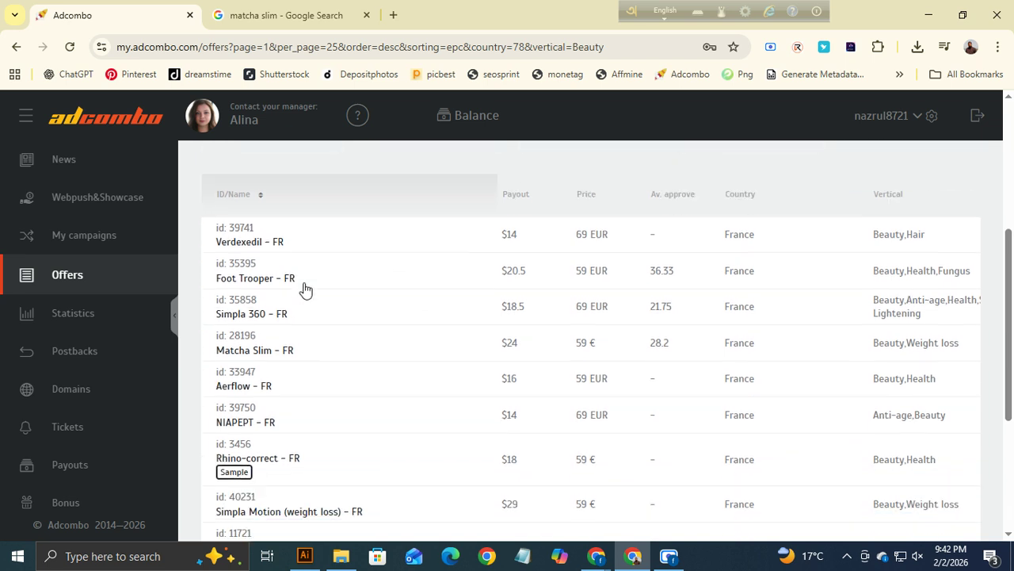
pyautogui.scroll(-1, 341, 503)
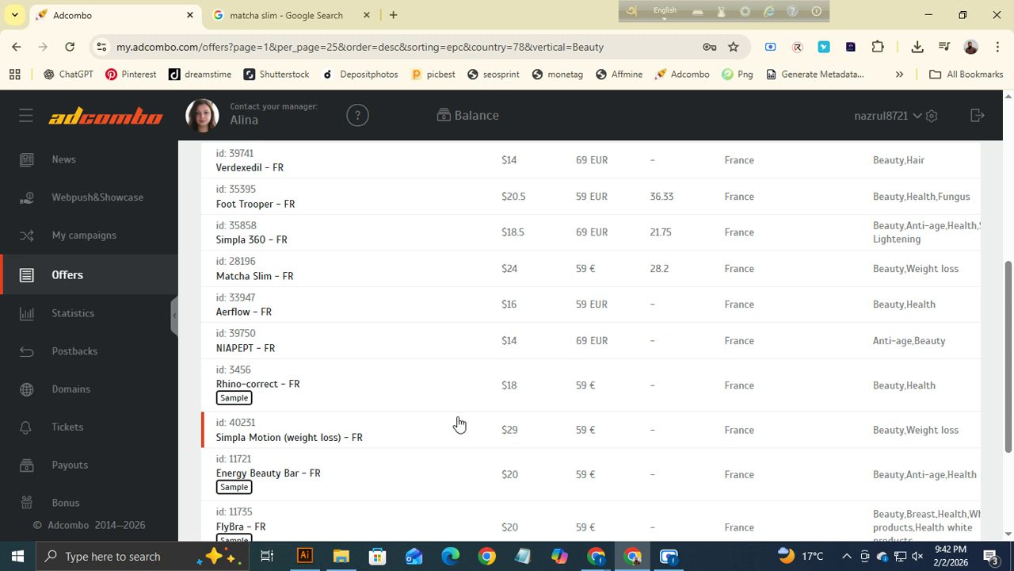
pyautogui.scroll(-1, 455, 412)
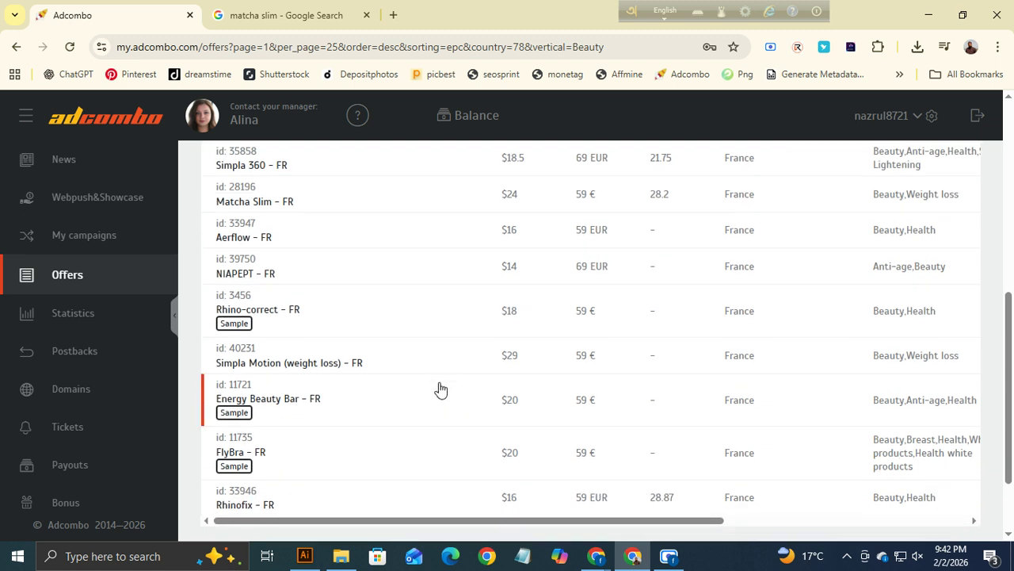
pyautogui.scroll(3, 301, 317)
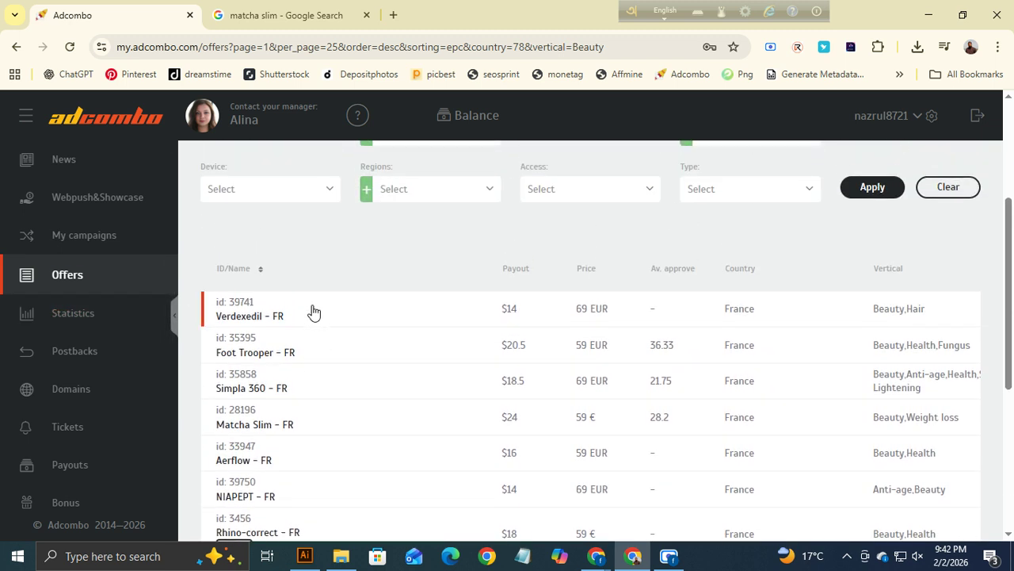
pyautogui.scroll(-1, 443, 313)
pyautogui.scroll(4, 428, 306)
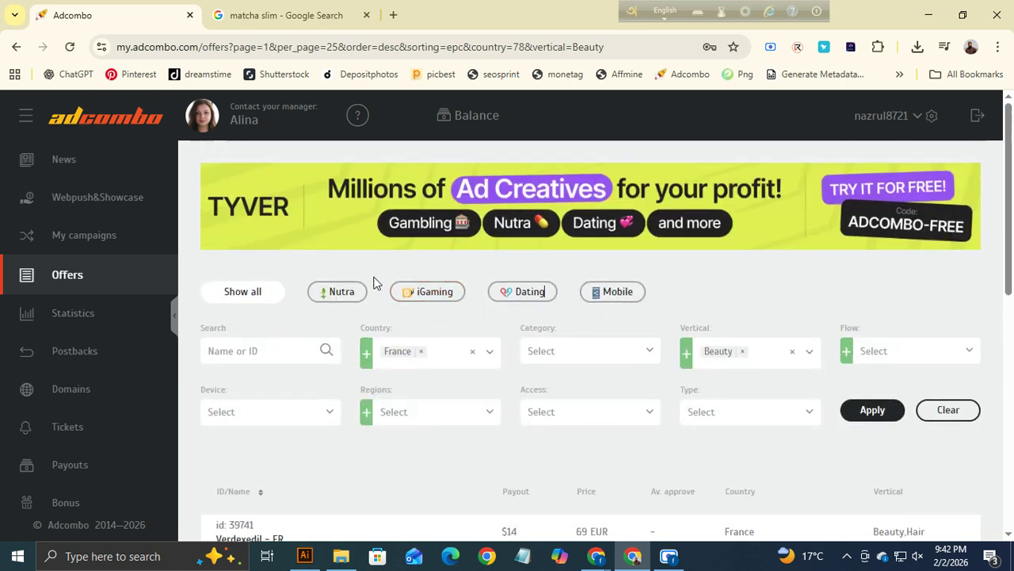
pyautogui.scroll(-2, 378, 284)
pyautogui.scroll(-3, 448, 335)
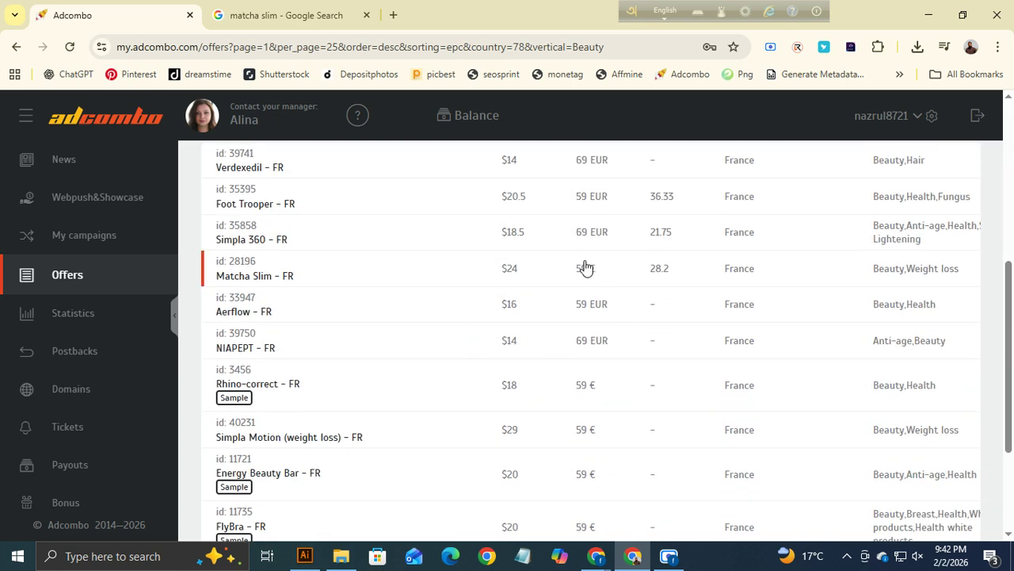
pyautogui.scroll(5, 519, 241)
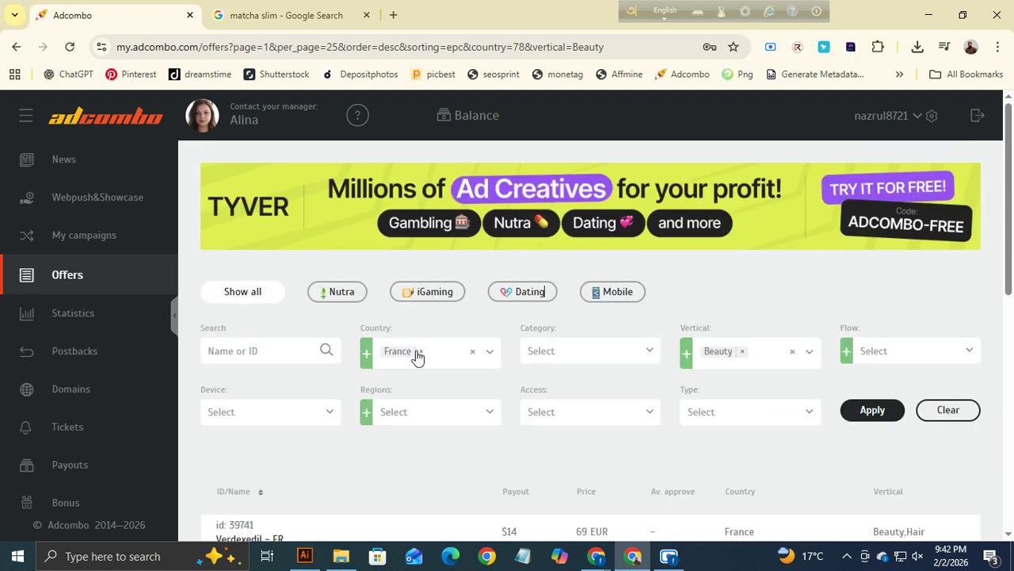
# Replace France with Italy in the country filter, apply it with the Beauty vertical, and view the resulting offers.
pyautogui.scroll(-2, 421, 355)
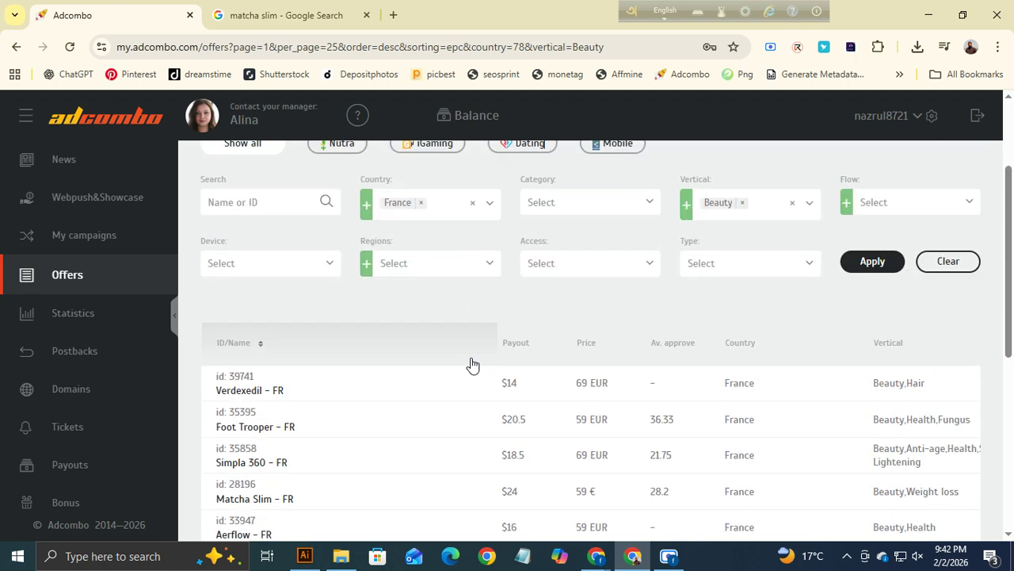
pyautogui.click(422, 204)
pyautogui.click(399, 205)
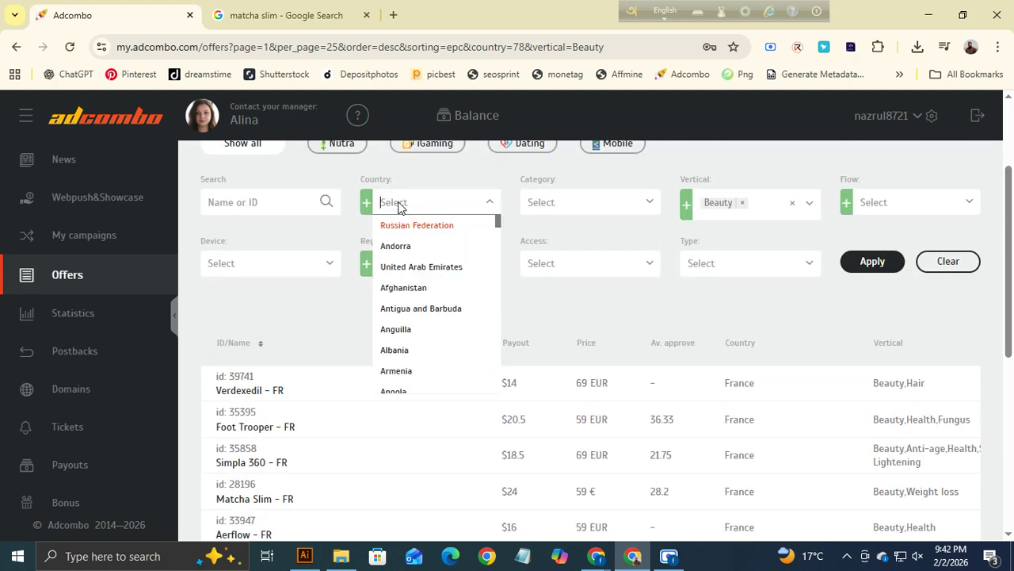
pyautogui.write('ita')
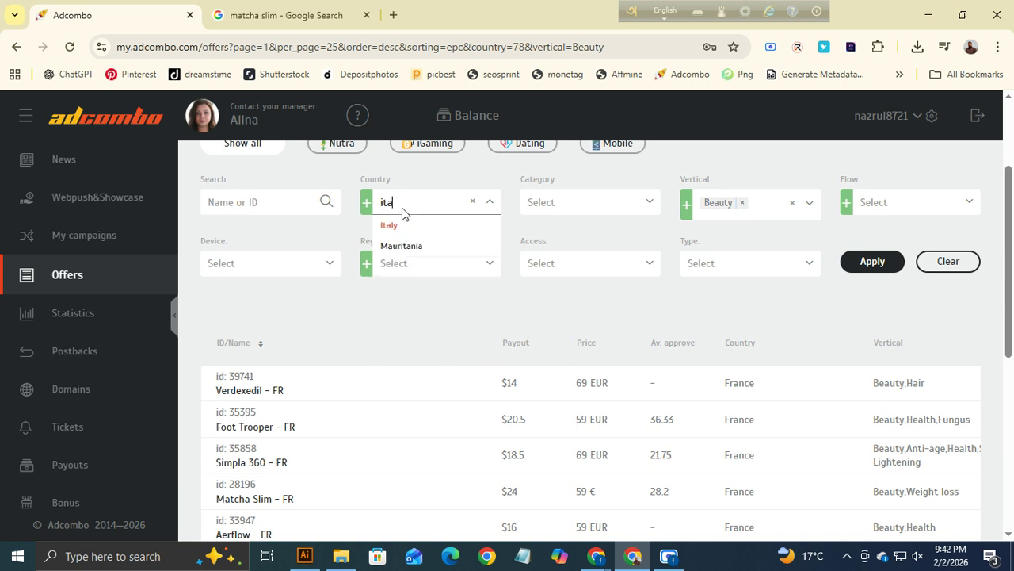
pyautogui.click(393, 227)
pyautogui.click(864, 260)
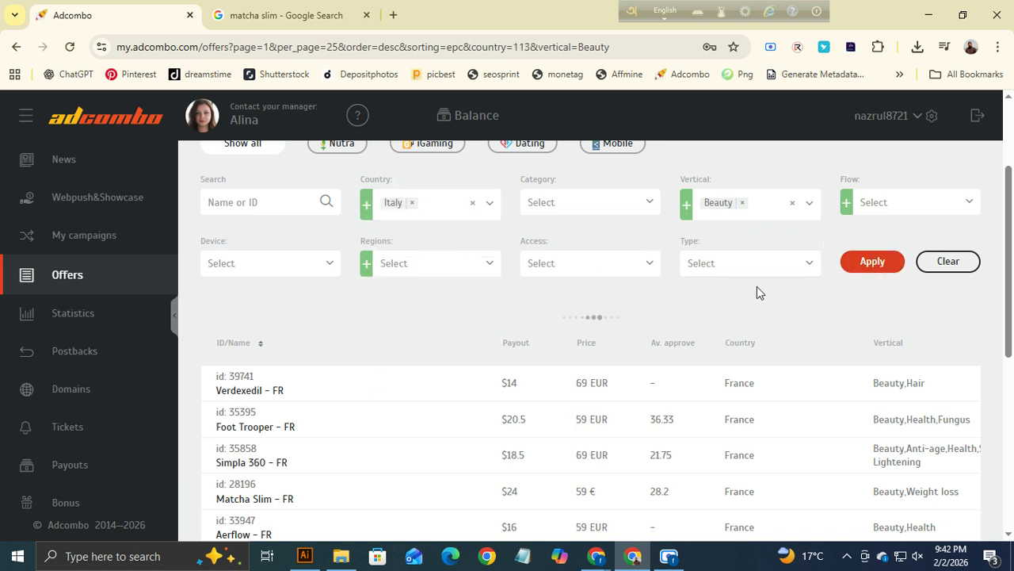
pyautogui.scroll(-2, 329, 291)
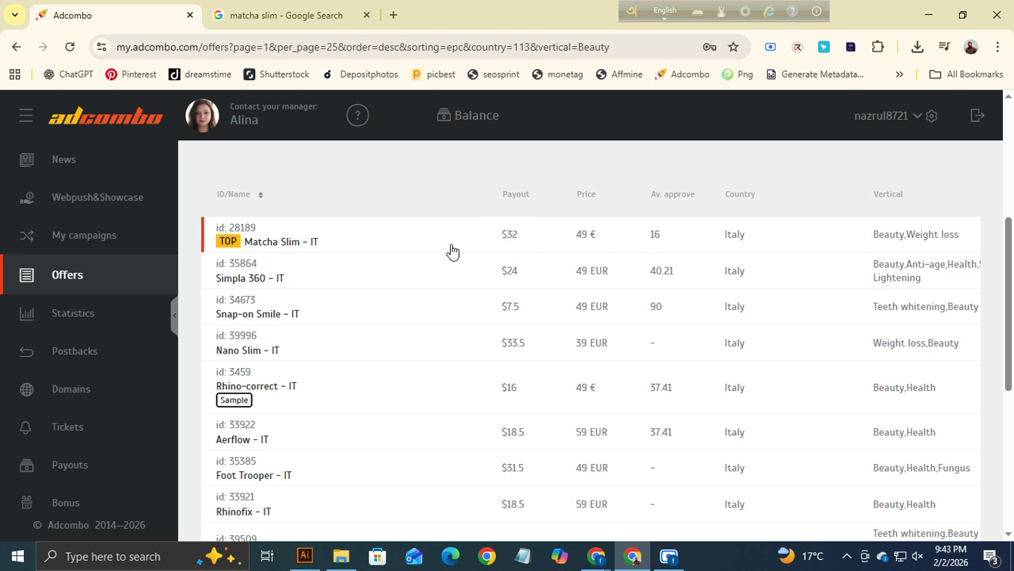
# Open the Matcha Slim – IT offer, skim its description and restrictions, and return to the Italian Beauty offers list.
pyautogui.click(304, 245)
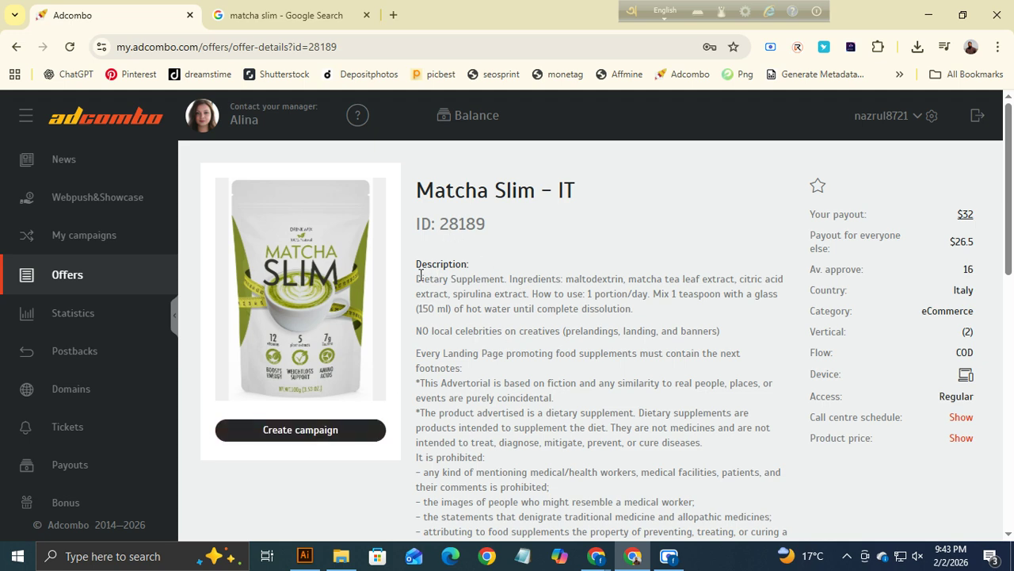
pyautogui.scroll(-3, 367, 340)
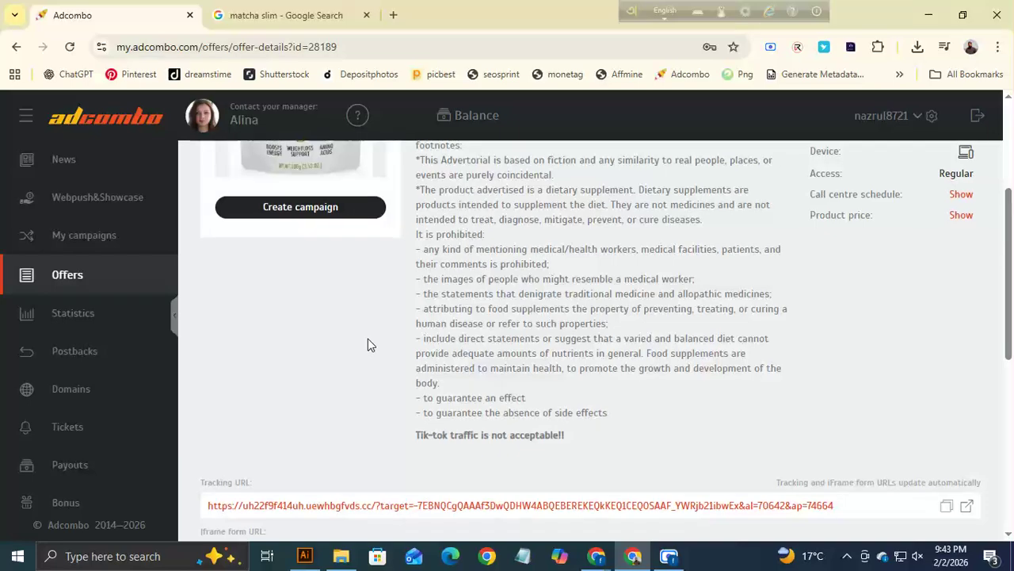
pyautogui.scroll(3, 368, 338)
pyautogui.click(16, 47)
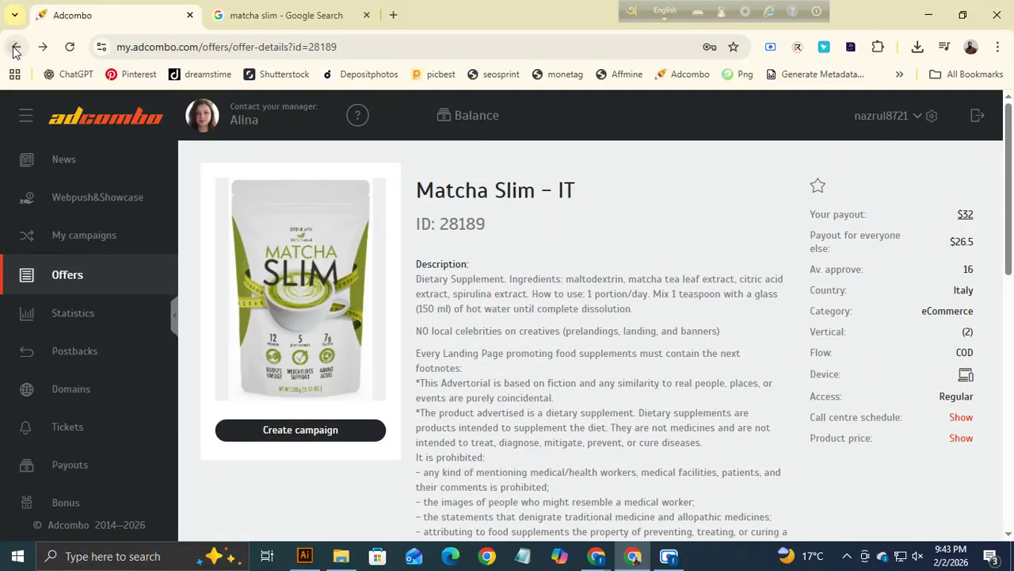
# Examine the Italian Beauty offers, focusing on the Matcha Slim – IT row's payout, price, average approval rate and country.
pyautogui.scroll(-4, 415, 329)
pyautogui.scroll(3, 415, 329)
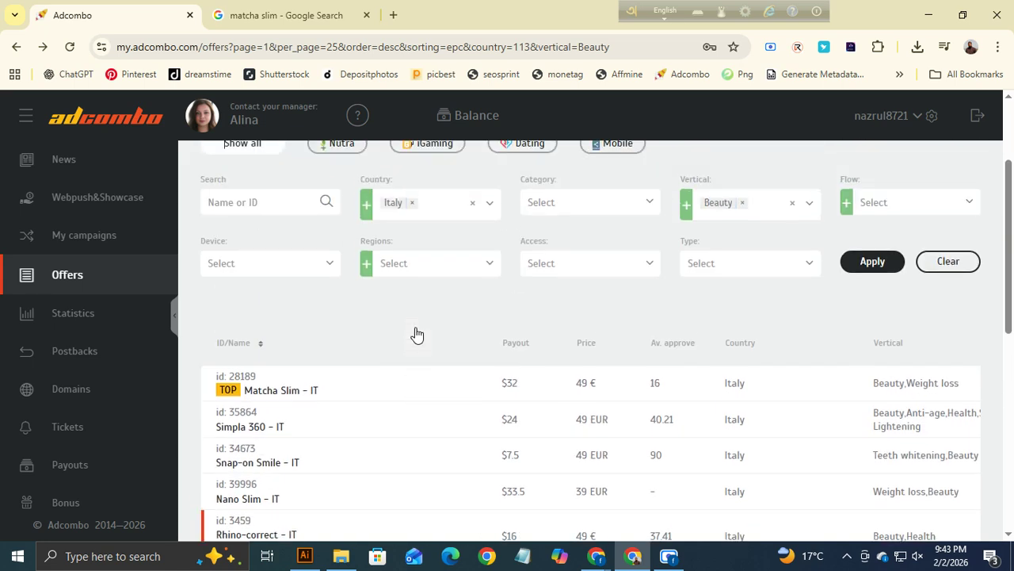
pyautogui.scroll(-2, 396, 323)
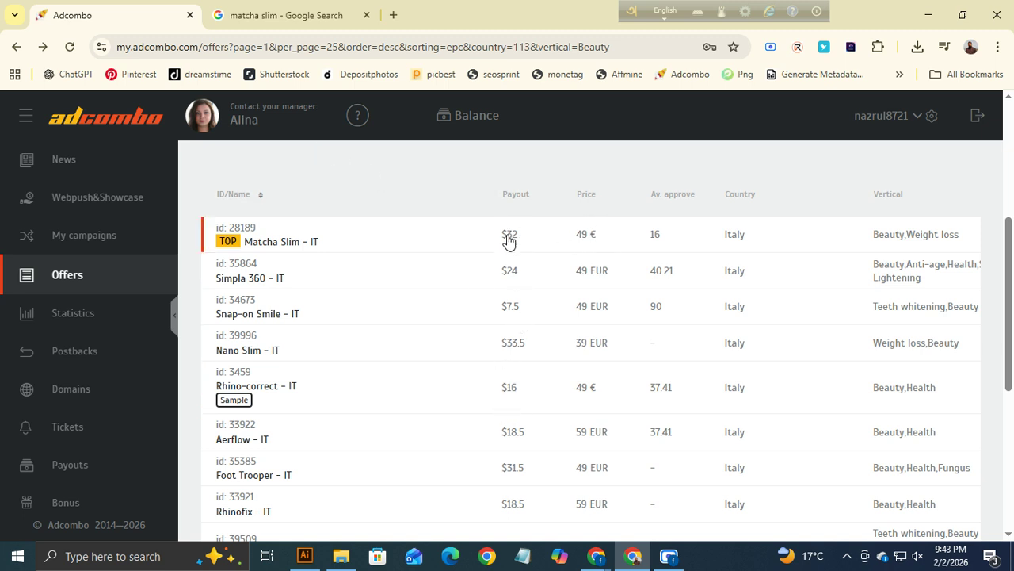
pyautogui.moveTo(246, 119)
pyautogui.moveTo(482, 160); pyautogui.dragTo(784, 224)
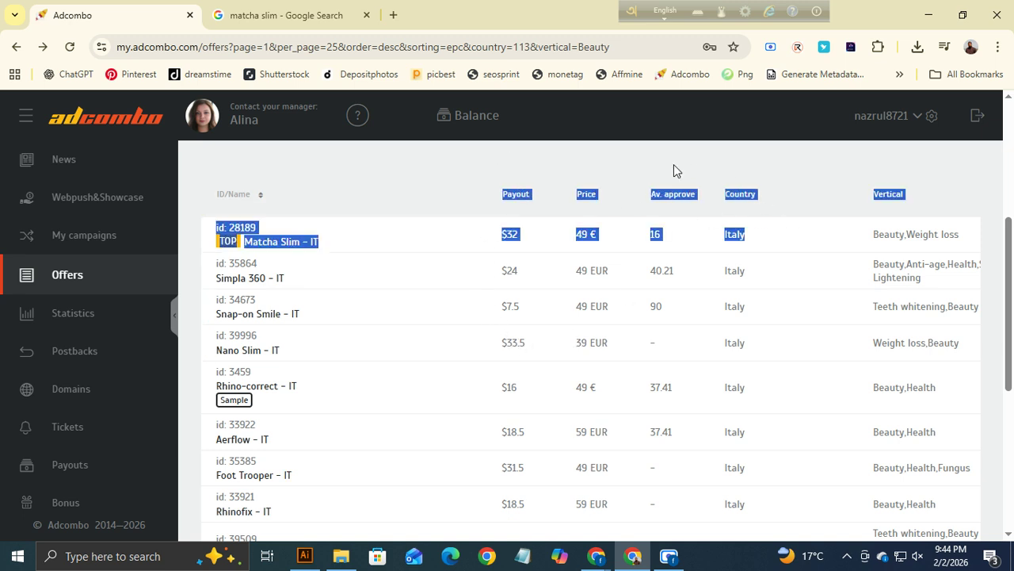
pyautogui.click(616, 158)
pyautogui.click(487, 199)
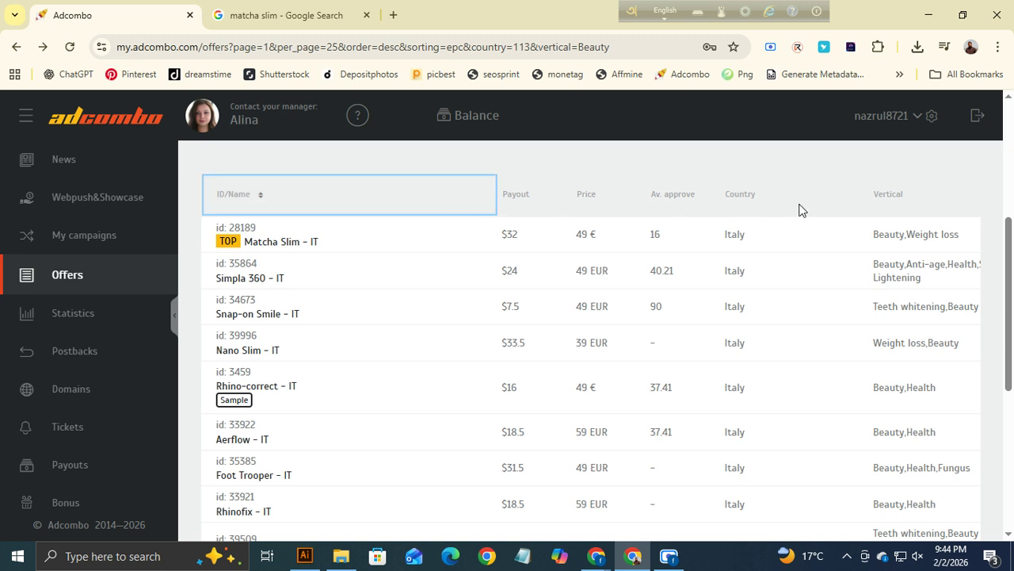
pyautogui.click(714, 152)
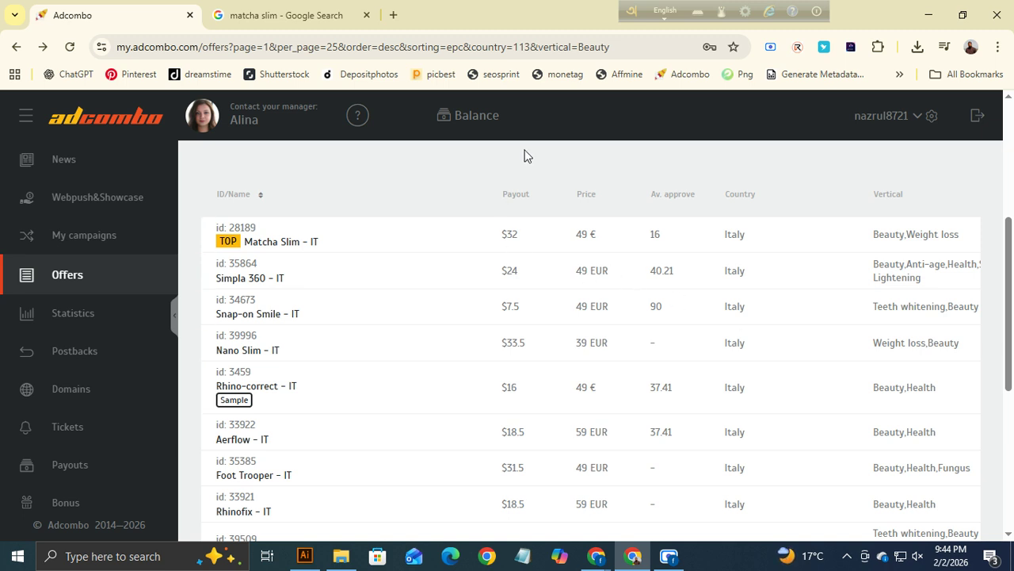
# Open the Matcha Slim – IT offer details again and skim the page down to the URL Builder.
pyautogui.moveTo(474, 128)
pyautogui.click(283, 242)
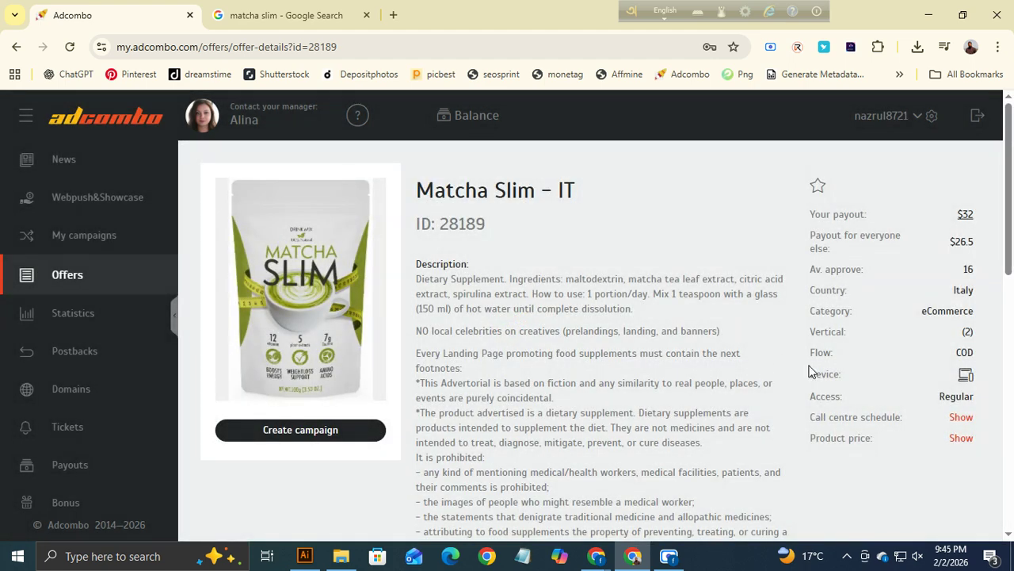
pyautogui.scroll(-6, 595, 380)
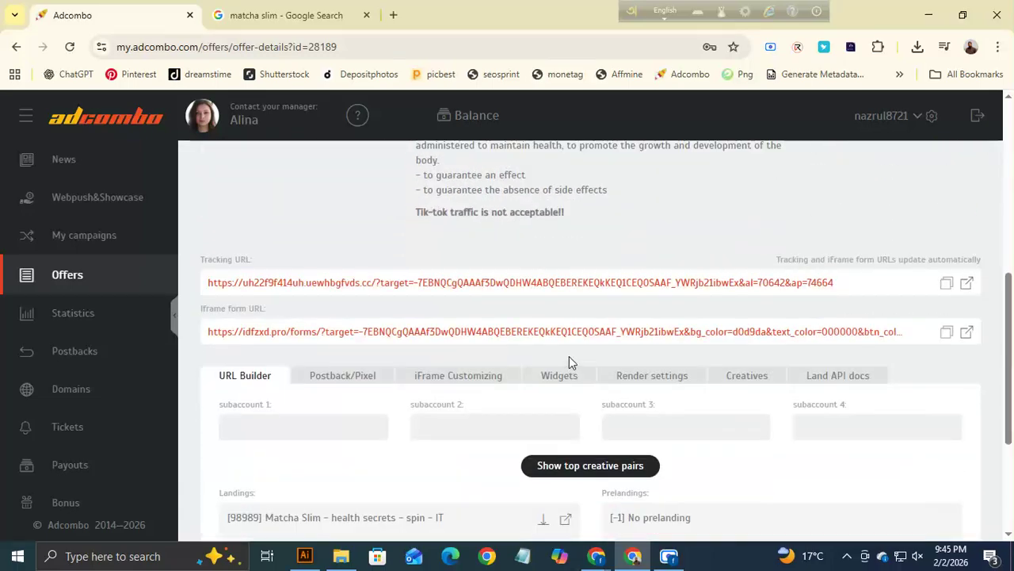
pyautogui.scroll(8, 567, 356)
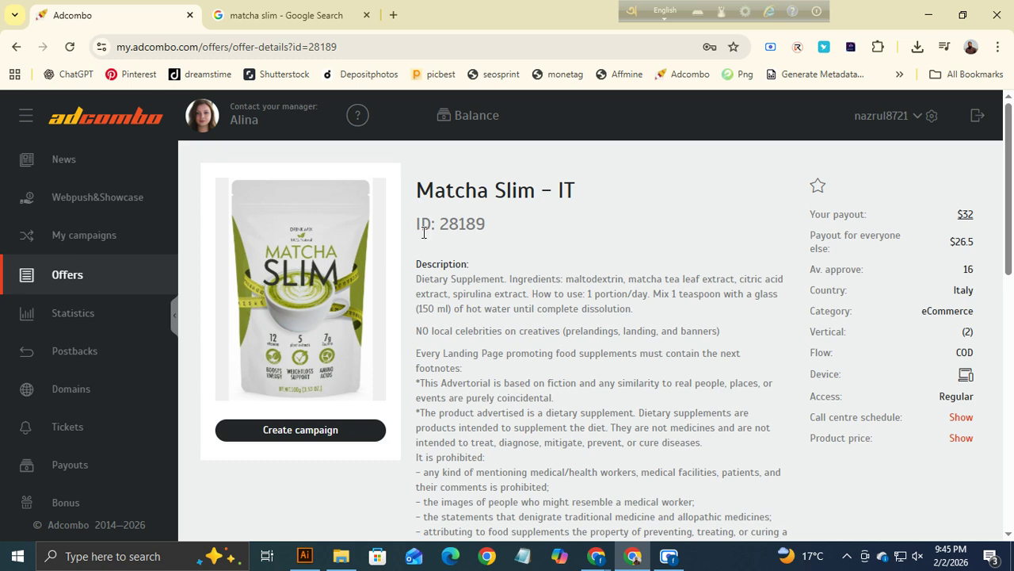
# Read the Matcha Slim – IT description and advertising rules, and look over the available landings and prelandings.
pyautogui.moveTo(426, 290); pyautogui.dragTo(659, 463)
pyautogui.scroll(-3, 658, 464)
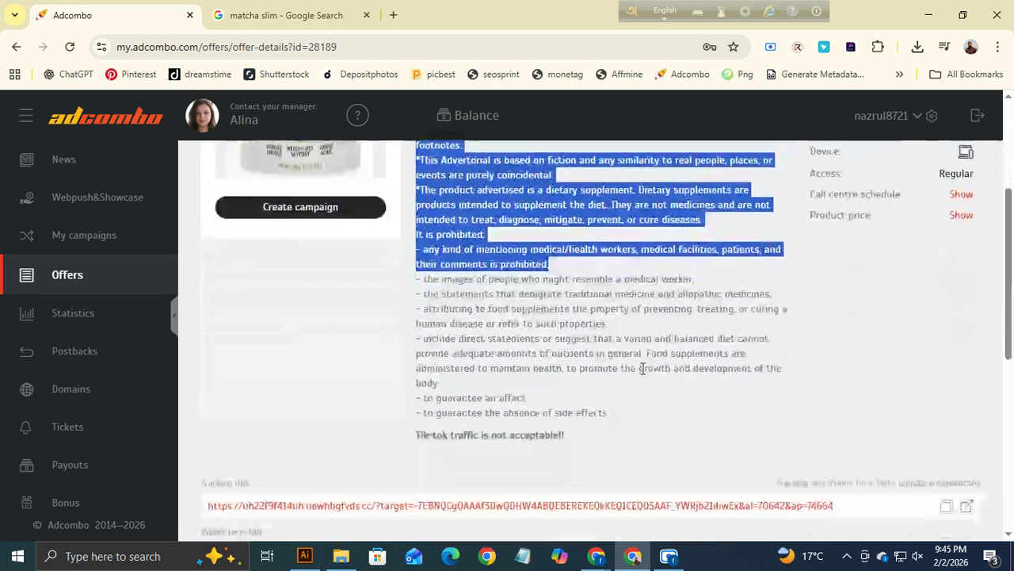
pyautogui.scroll(-6, 547, 341)
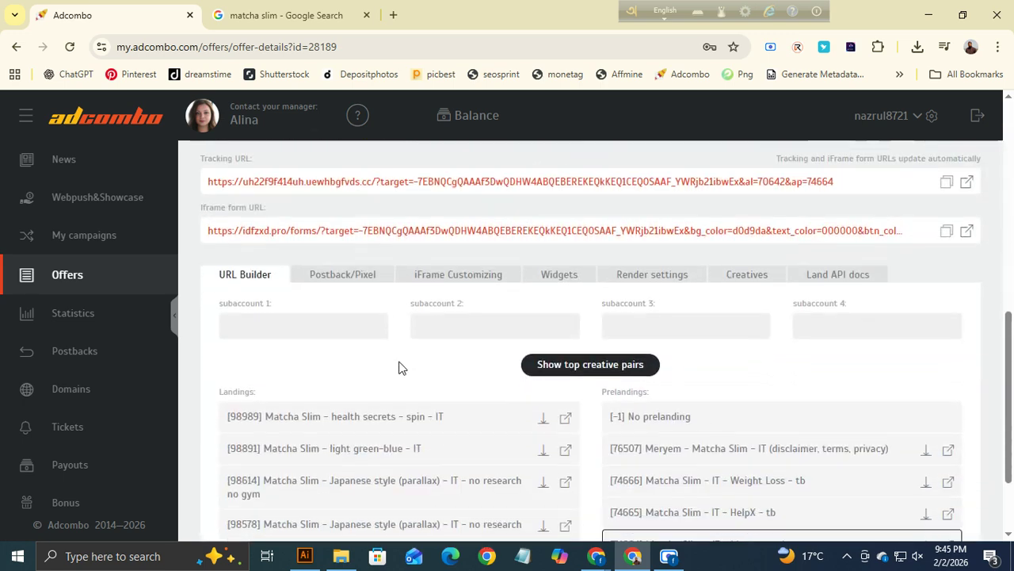
pyautogui.scroll(7, 401, 370)
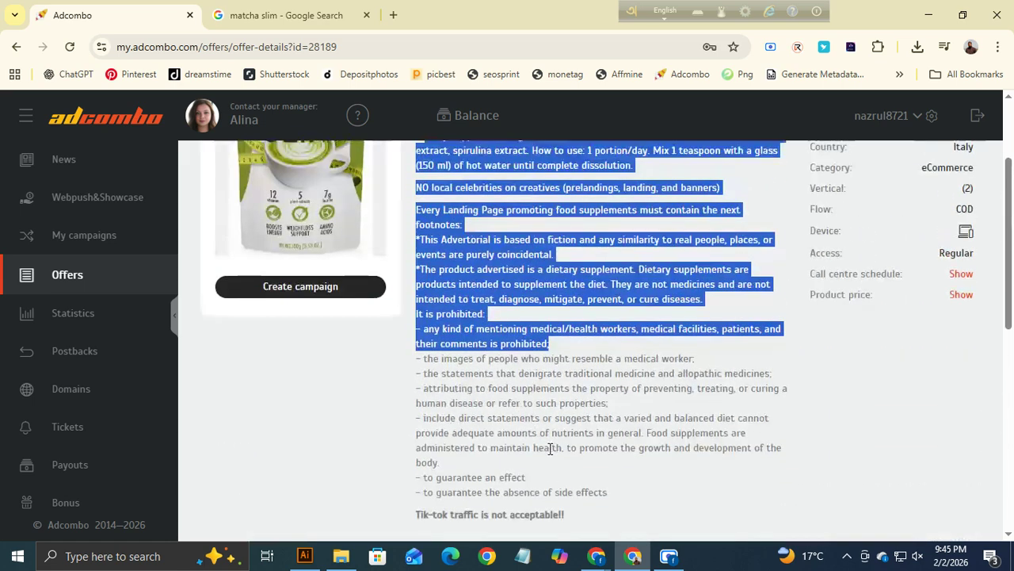
pyautogui.scroll(2, 566, 441)
pyautogui.click(612, 240)
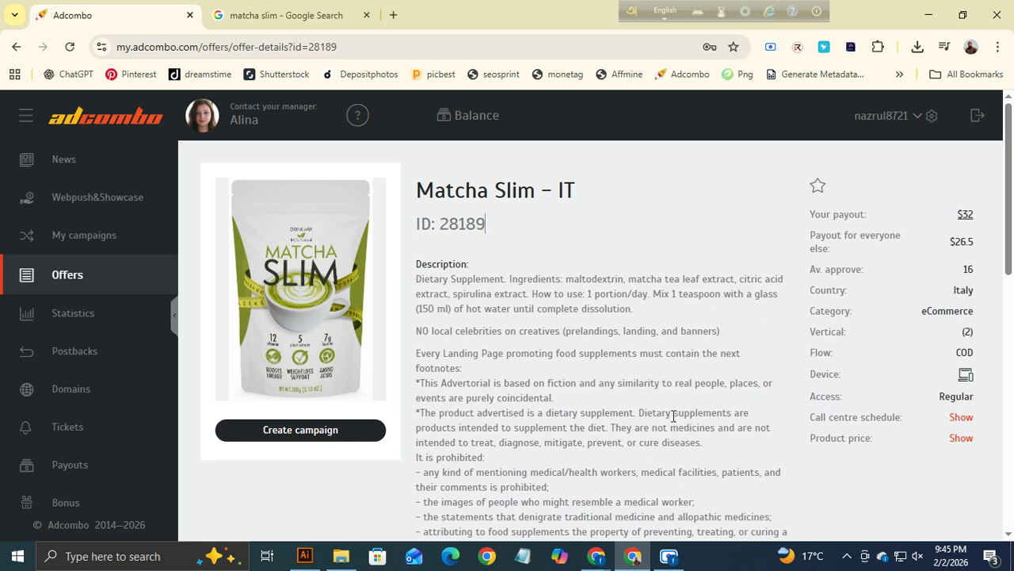
# Check the Flow entry in the Matcha Slim – IT offer summary.
pyautogui.doubleClick(818, 353)
pyautogui.moveTo(959, 353); pyautogui.dragTo(973, 354)
pyautogui.click(743, 363)
pyautogui.scroll(-2, 553, 399)
pyautogui.scroll(2, 553, 397)
# Check the offer's title and the Country entry in its summary.
pyautogui.moveTo(576, 191); pyautogui.dragTo(416, 194)
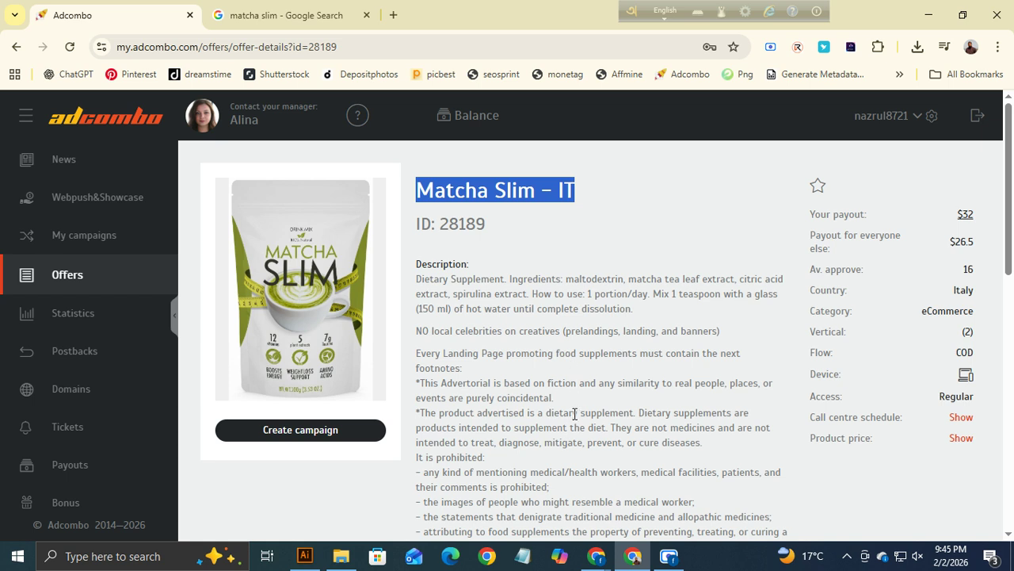
pyautogui.click(602, 294)
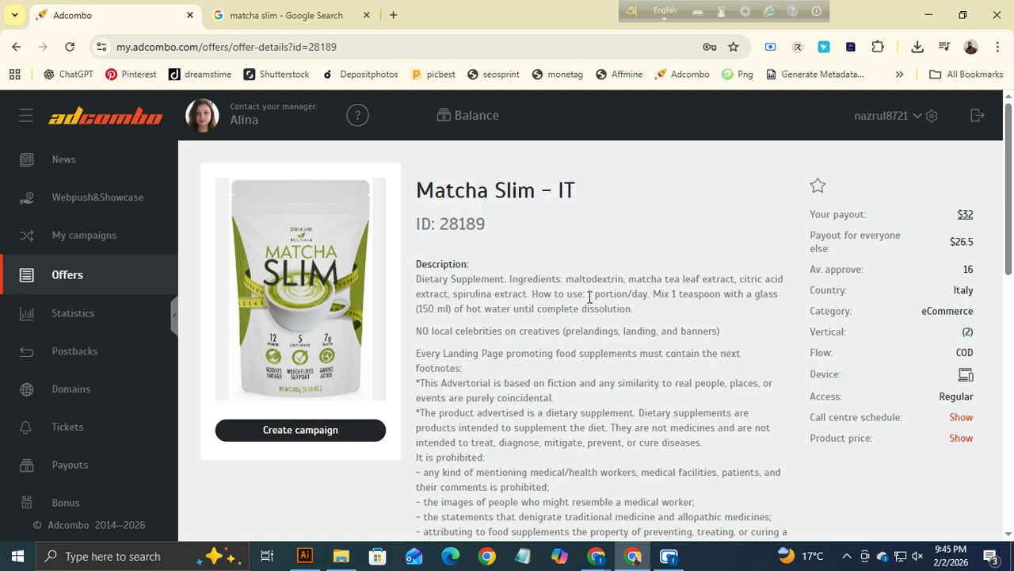
pyautogui.moveTo(953, 293); pyautogui.dragTo(985, 301)
pyautogui.click(710, 308)
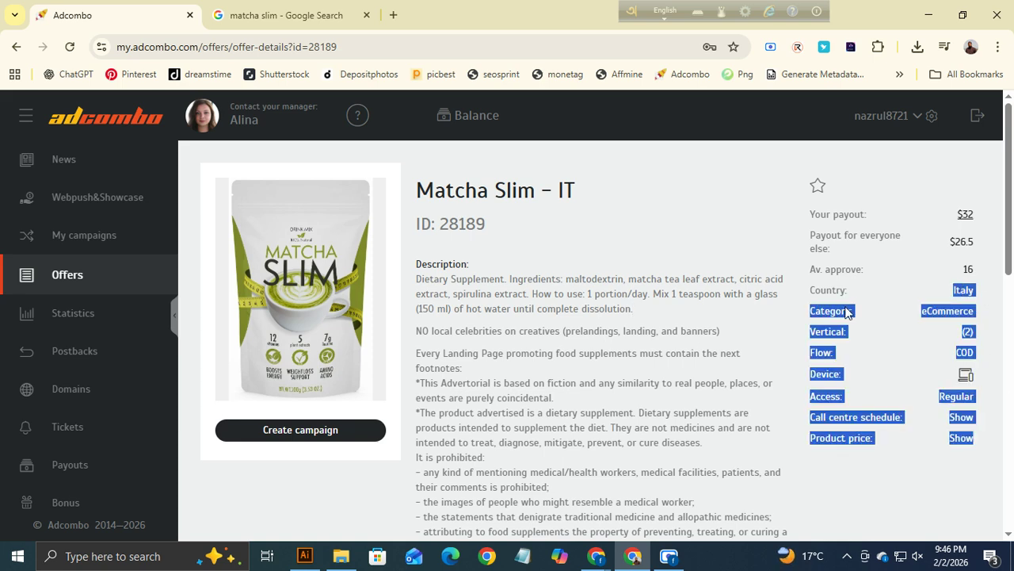
pyautogui.click(617, 333)
# Read through the offer's list of prohibited claims and the TikTok traffic rule at the end of the description.
pyautogui.scroll(-2, 493, 355)
pyautogui.scroll(-2, 493, 355)
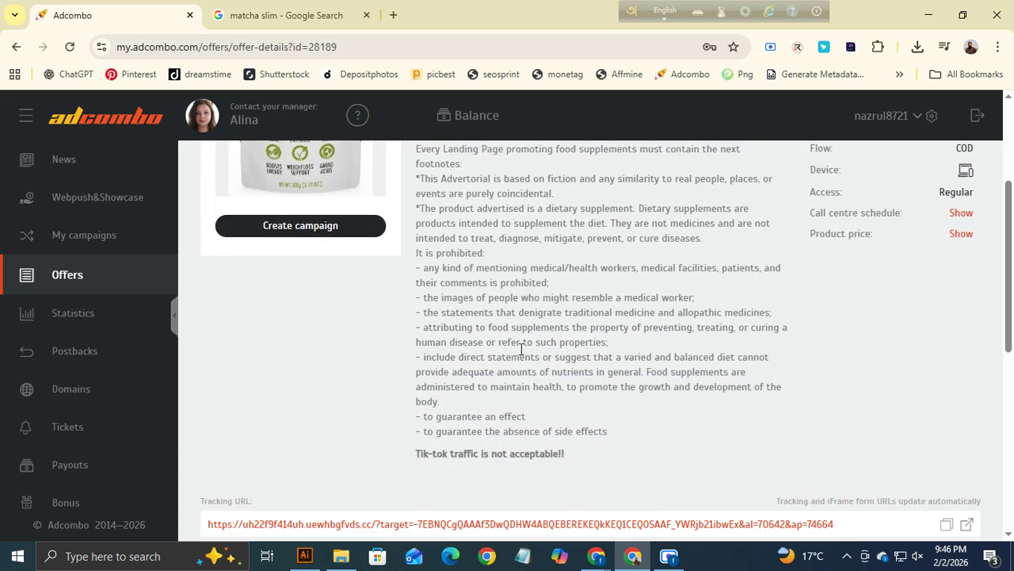
pyautogui.scroll(3, 497, 294)
pyautogui.scroll(-3, 485, 244)
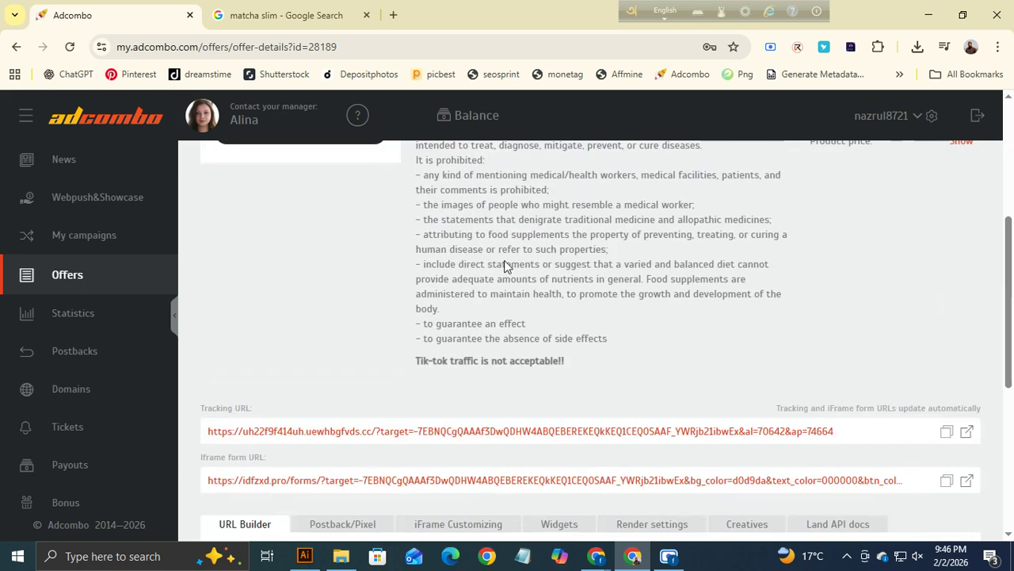
pyautogui.scroll(-1, 494, 230)
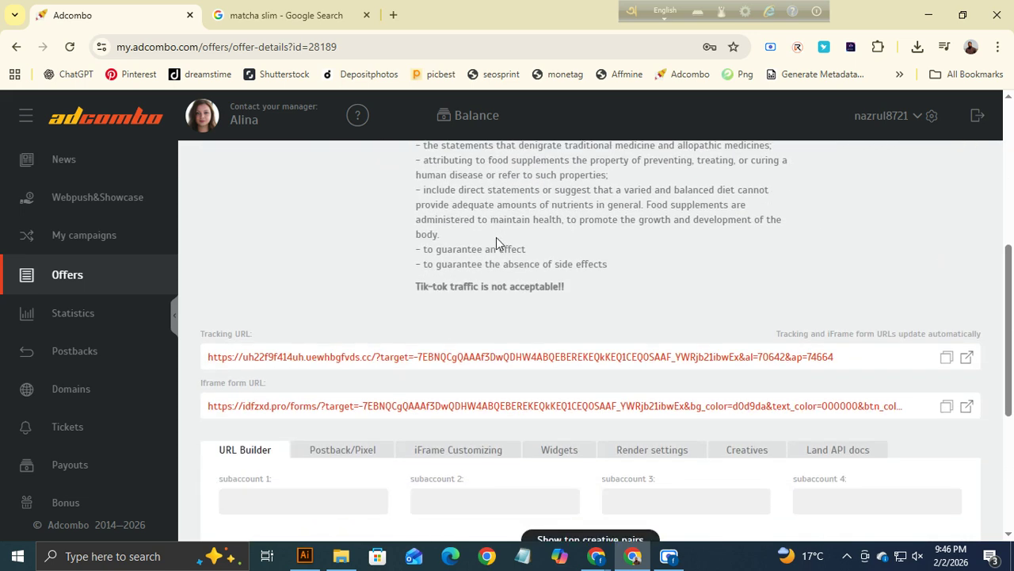
pyautogui.moveTo(413, 289); pyautogui.dragTo(573, 303)
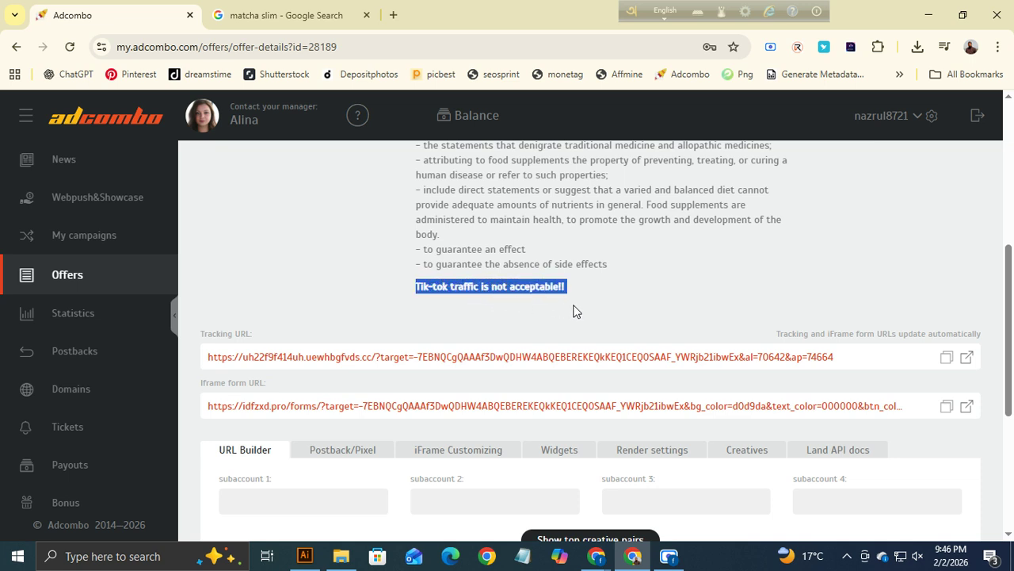
pyautogui.click(632, 266)
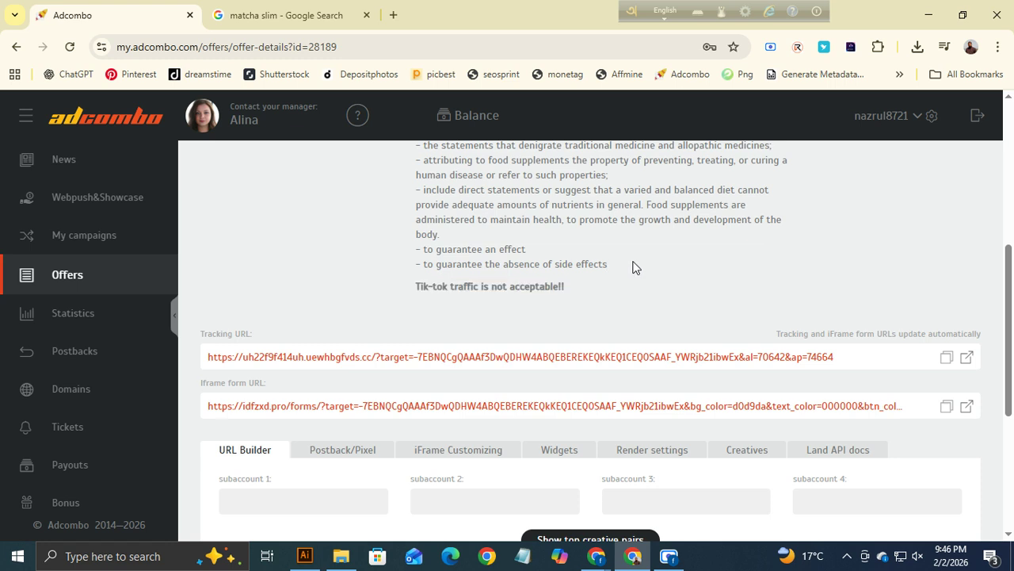
pyautogui.moveTo(416, 290); pyautogui.dragTo(565, 284)
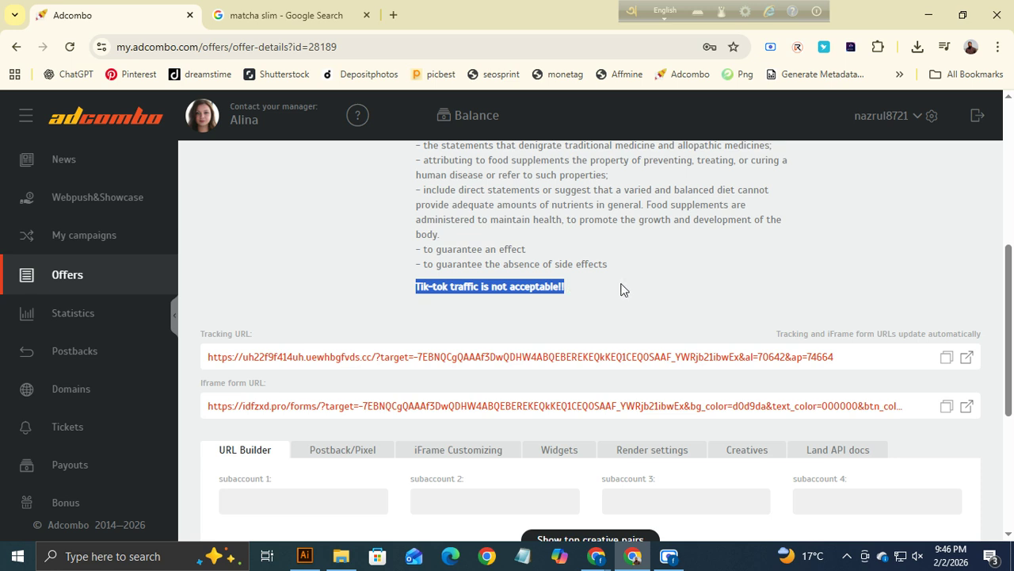
pyautogui.click(621, 290)
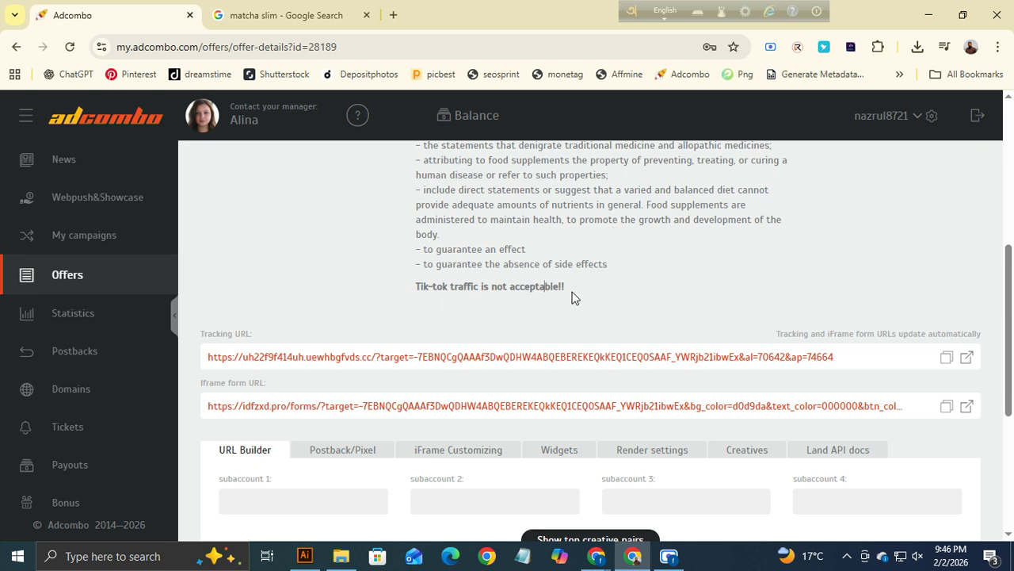
pyautogui.scroll(5, 562, 301)
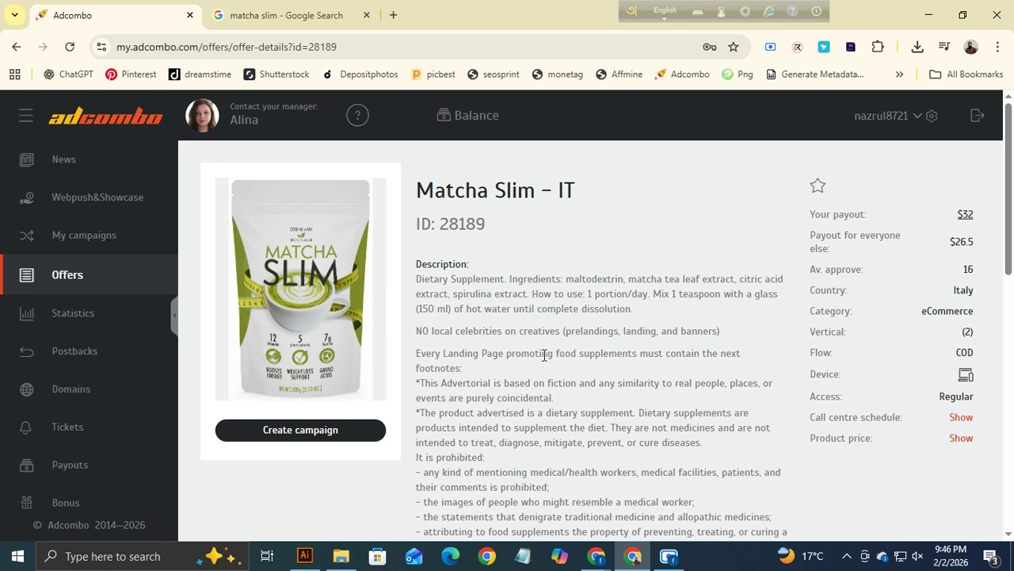
# Go past the offer's restrictions and locate its Tracking URL and Iframe form URL sections.
pyautogui.scroll(-2, 557, 363)
pyautogui.scroll(-1, 574, 348)
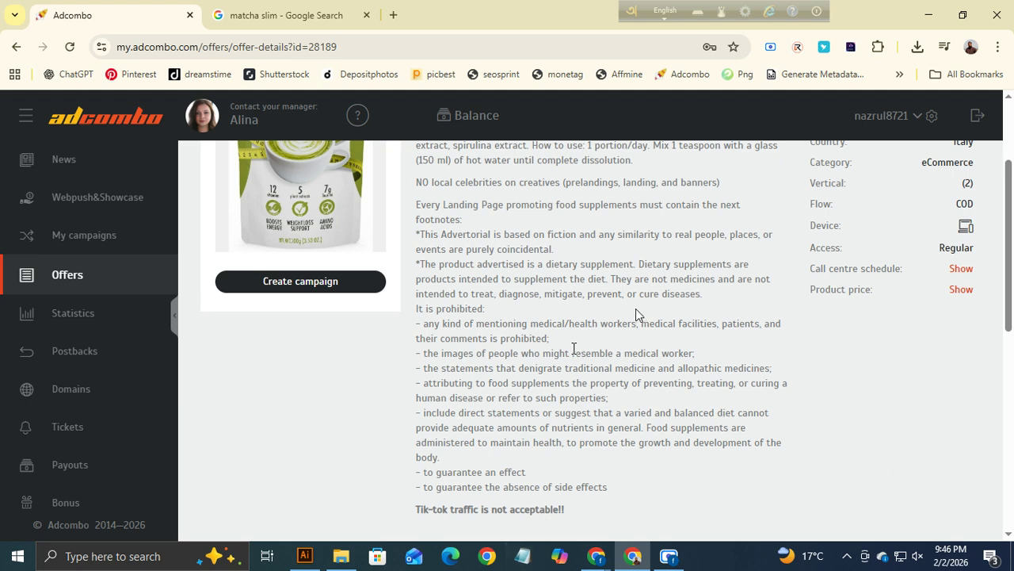
pyautogui.scroll(-2, 512, 337)
pyautogui.scroll(-2, 516, 326)
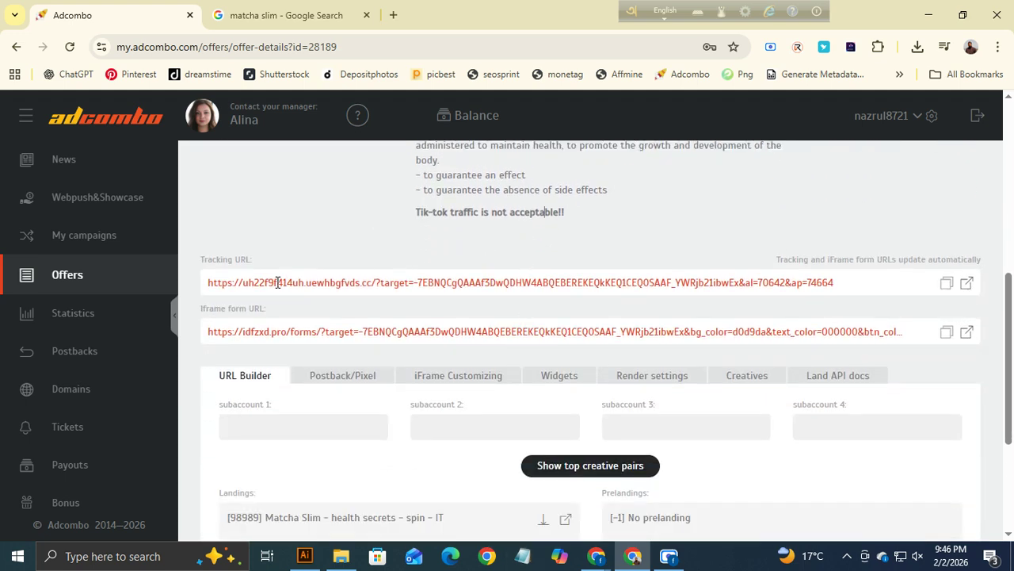
pyautogui.moveTo(202, 259); pyautogui.dragTo(252, 260)
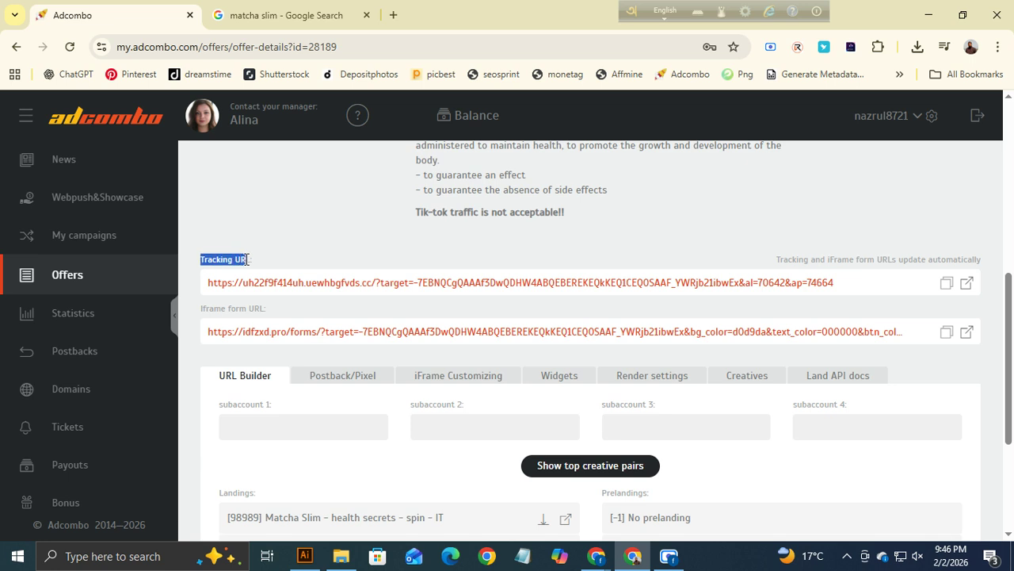
pyautogui.moveTo(197, 314); pyautogui.dragTo(274, 316)
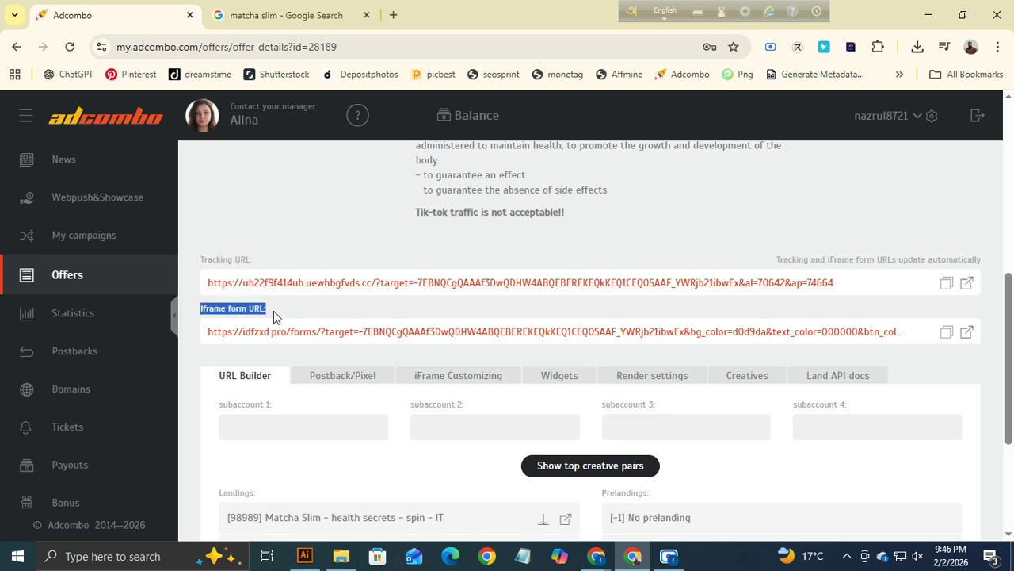
pyautogui.click(302, 201)
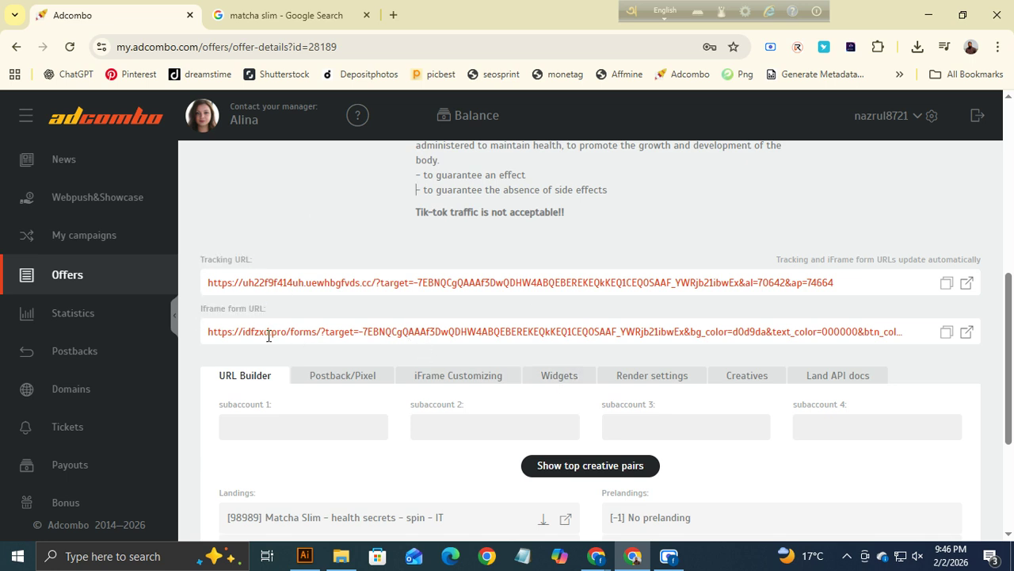
# Inspect the full Iframe form URL and Tracking URL of the Matcha Slim – IT offer by selecting their text.
pyautogui.moveTo(206, 333); pyautogui.dragTo(904, 332)
pyautogui.click(305, 203)
pyautogui.moveTo(337, 331); pyautogui.dragTo(358, 332)
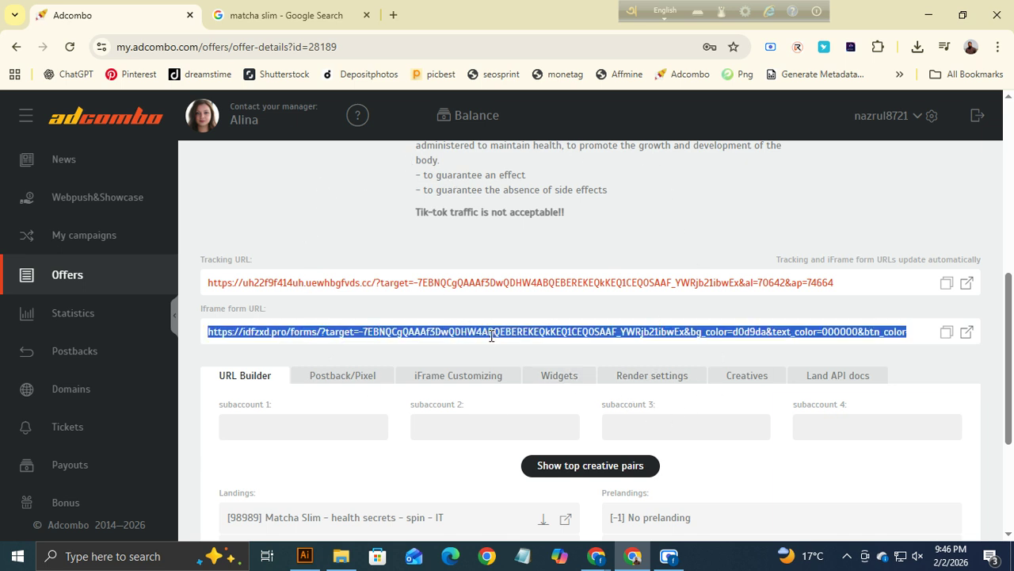
pyautogui.click(333, 192)
pyautogui.moveTo(214, 330); pyautogui.dragTo(129, 332)
pyautogui.click(270, 239)
pyautogui.moveTo(208, 281); pyautogui.dragTo(302, 282)
pyautogui.tripleClick(301, 282)
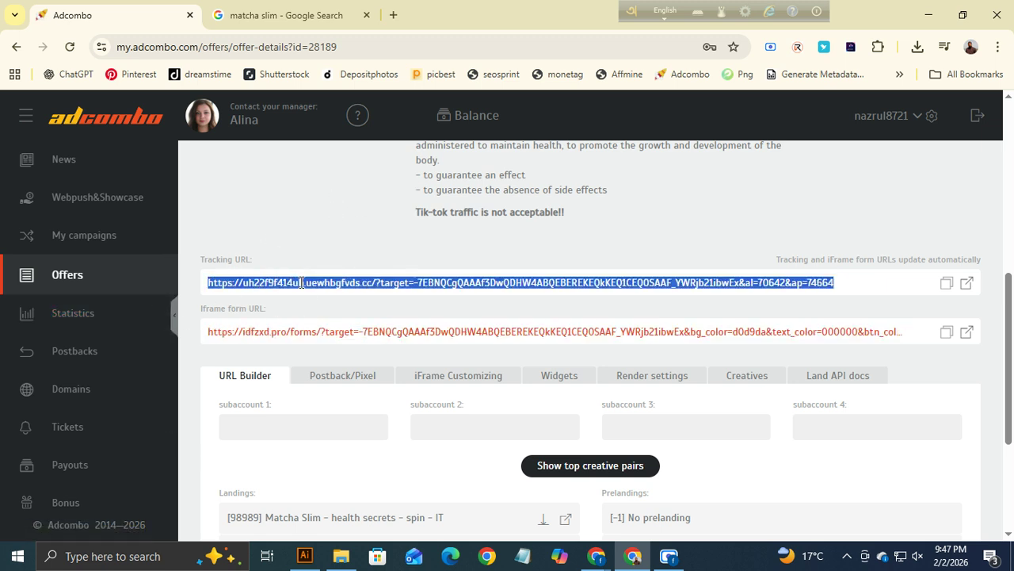
pyautogui.click(356, 287)
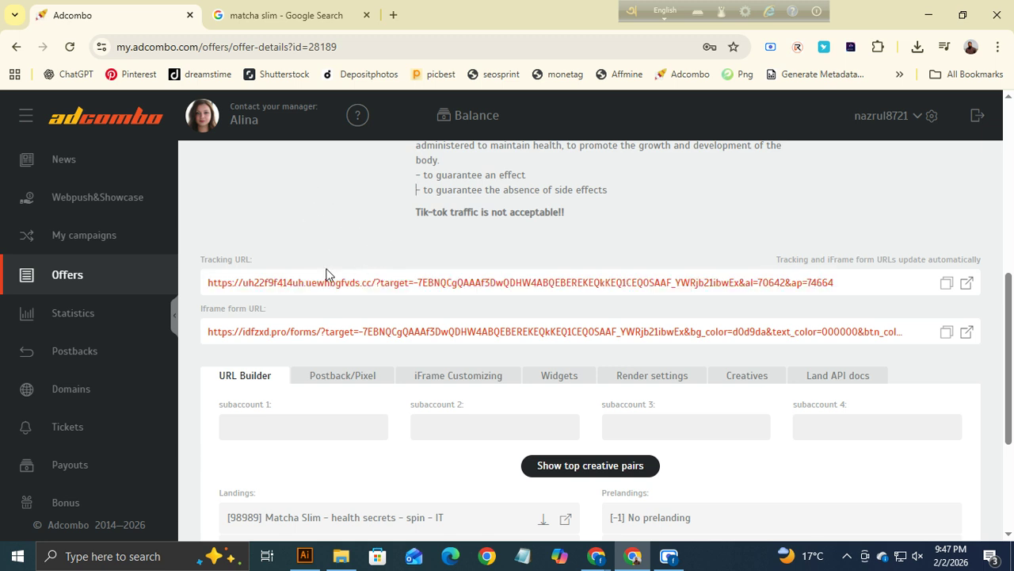
pyautogui.moveTo(203, 259); pyautogui.dragTo(254, 267)
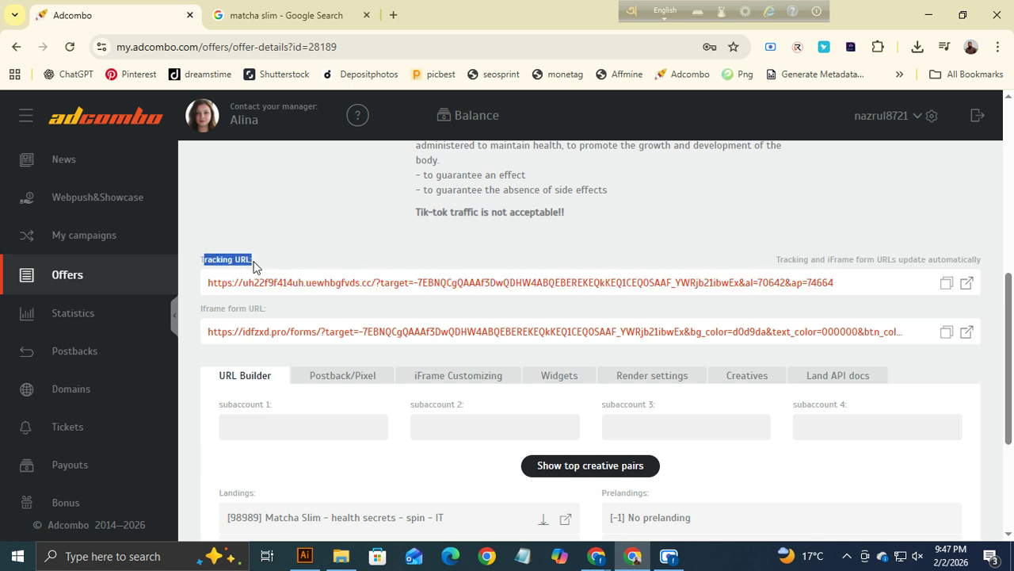
# Locate the Landings and Prelandings lists in the offer's URL Builder and compare the two sections.
pyautogui.click(329, 248)
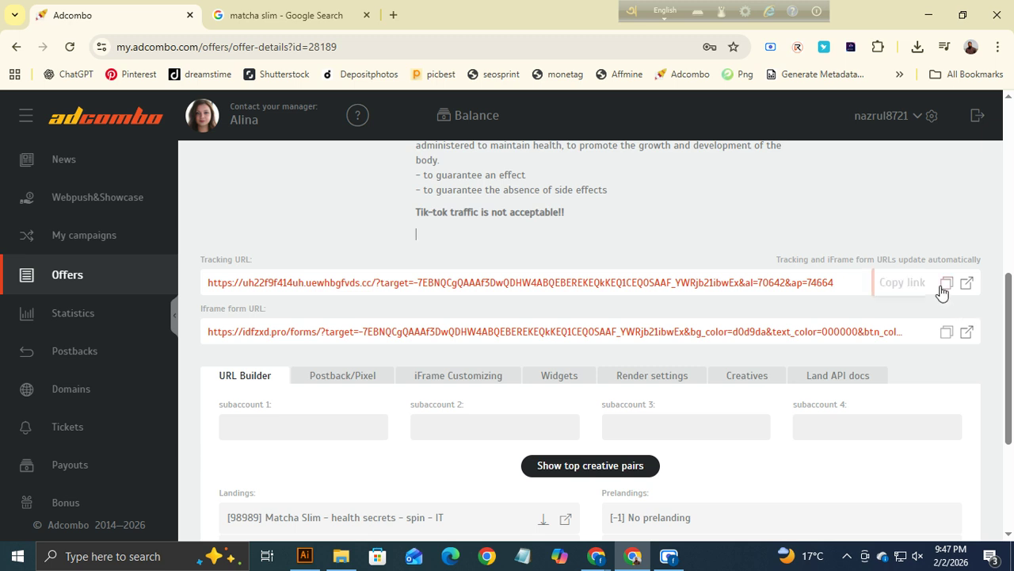
pyautogui.click(358, 218)
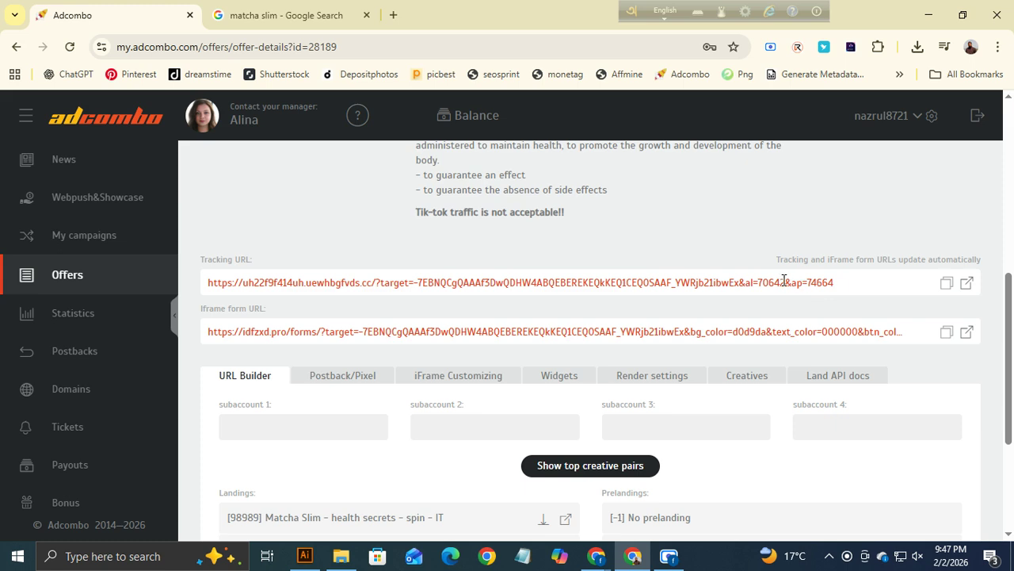
pyautogui.scroll(-3, 783, 281)
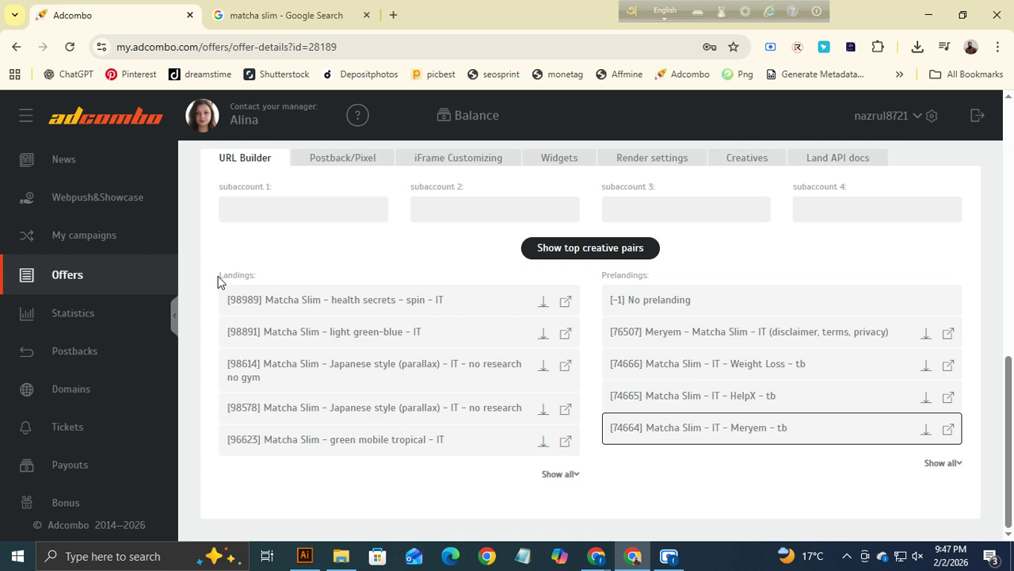
pyautogui.moveTo(220, 278); pyautogui.dragTo(262, 282)
pyautogui.moveTo(604, 274); pyautogui.dragTo(655, 287)
pyautogui.click(312, 263)
pyautogui.moveTo(220, 275); pyautogui.dragTo(259, 279)
pyautogui.moveTo(602, 275); pyautogui.dragTo(653, 286)
pyautogui.click(742, 267)
pyautogui.moveTo(219, 274); pyautogui.dragTo(257, 278)
# Expand the Landings list to show all landing pages and look through its entries.
pyautogui.click(559, 475)
pyautogui.scroll(-3, 510, 444)
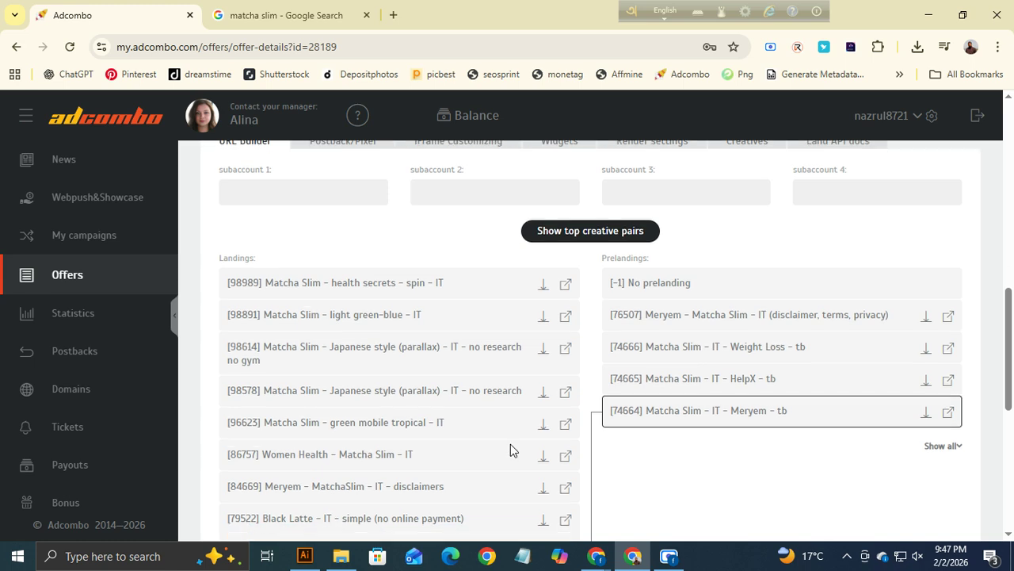
pyautogui.scroll(-3, 510, 451)
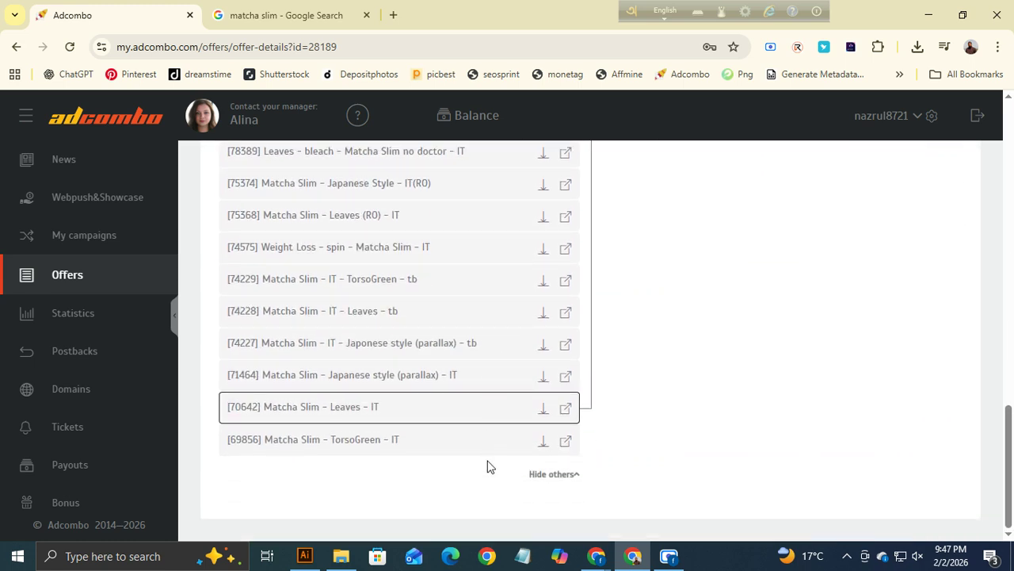
pyautogui.scroll(2, 489, 465)
pyautogui.scroll(4, 490, 458)
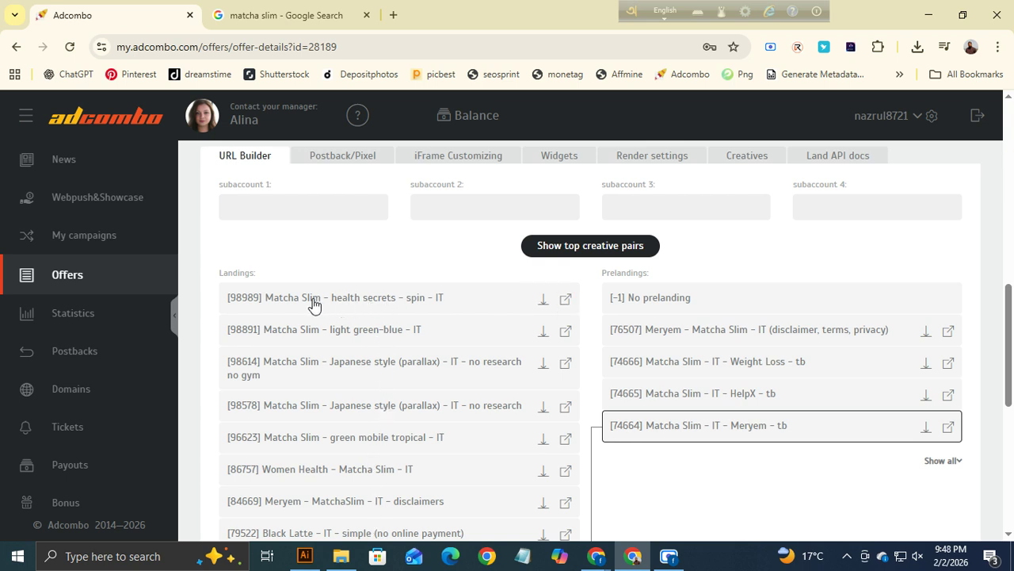
# Preview the landing page [98989] Matcha Slim – health secrets – spin – IT and look through its opening before-and-after photos.
pyautogui.click(565, 300)
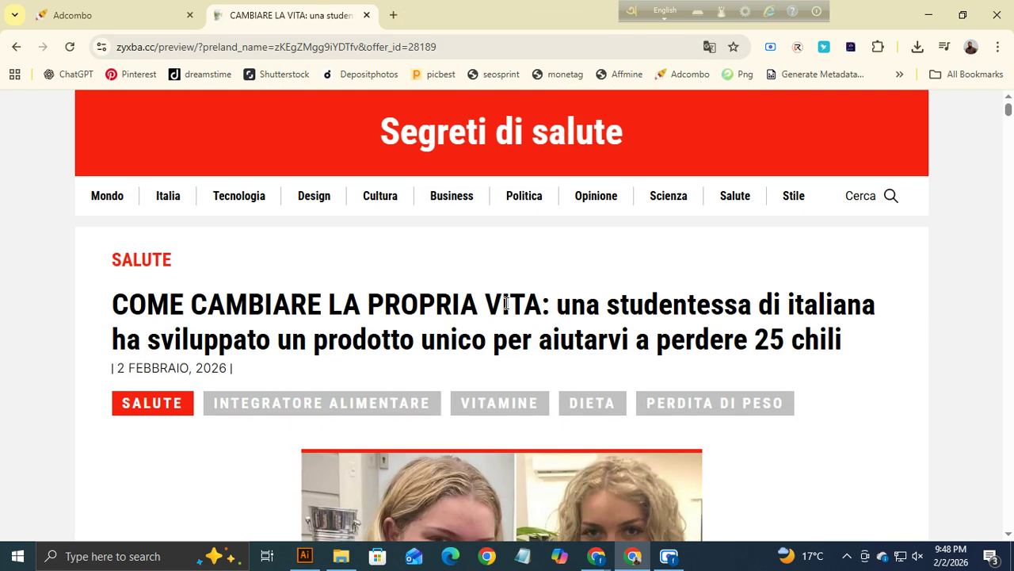
pyautogui.scroll(-7, 577, 306)
pyautogui.scroll(-10, 825, 358)
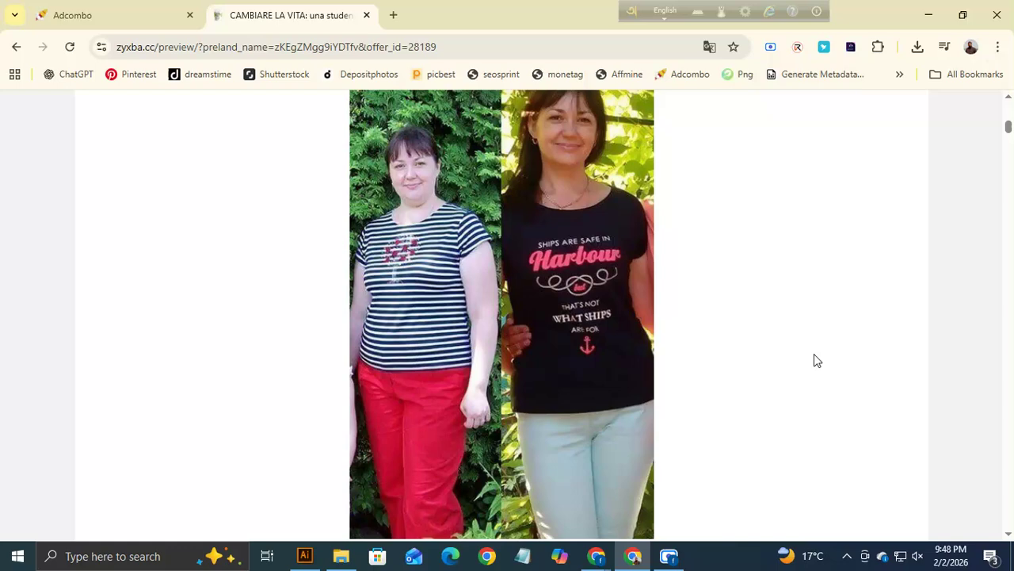
pyautogui.scroll(3, 798, 356)
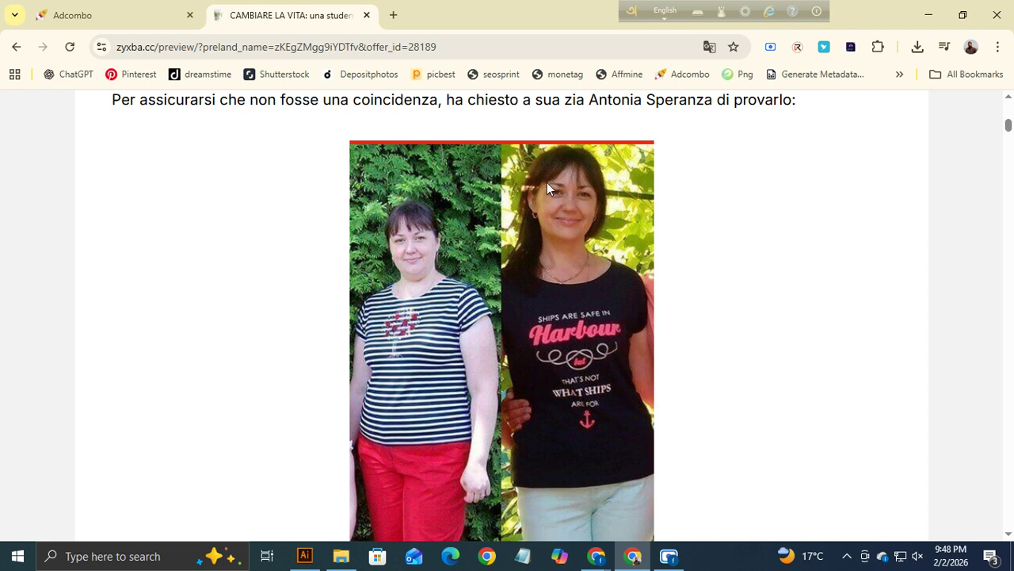
pyautogui.scroll(-10, 548, 217)
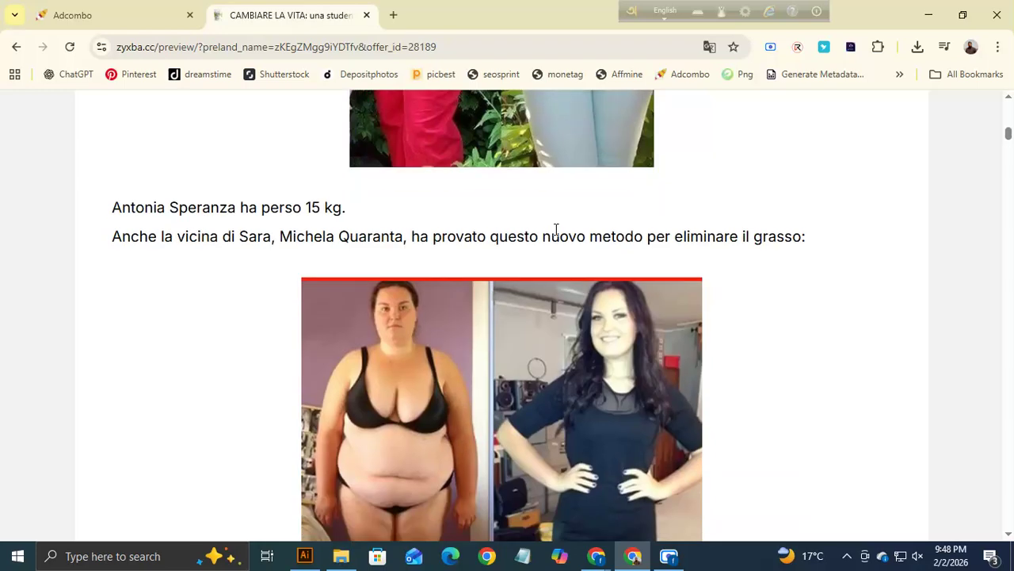
pyautogui.scroll(-6, 627, 311)
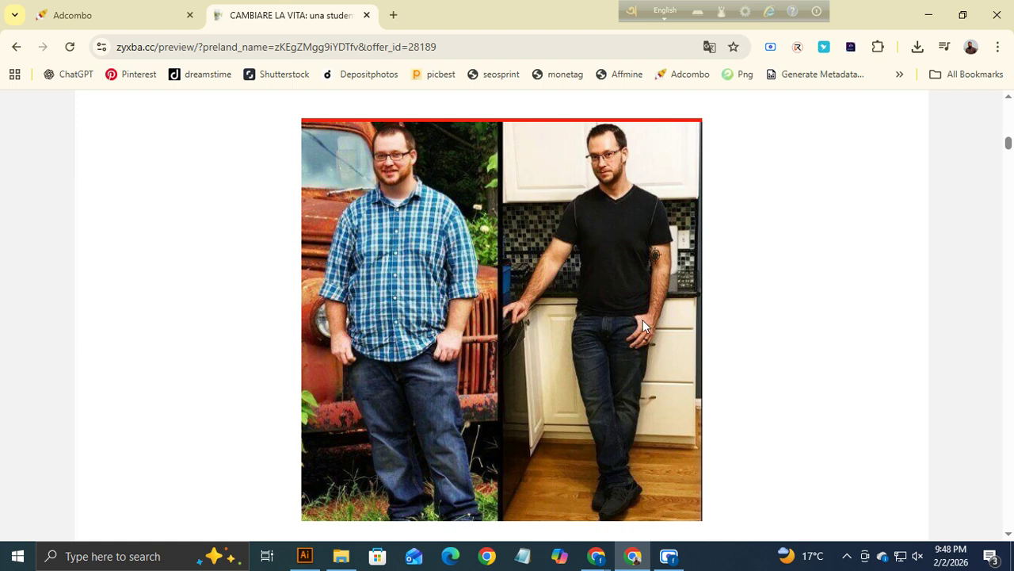
pyautogui.scroll(-10, 558, 341)
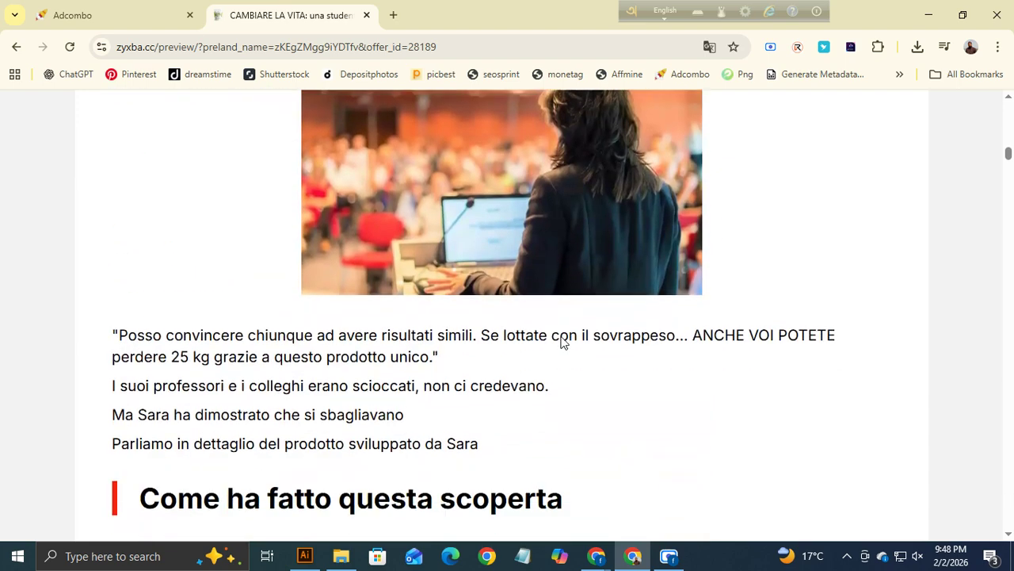
# Examine the quoted claim and the lines below it, just above the heading "Come ha fatto questa scoperta", by selecting the text.
pyautogui.scroll(-4, 597, 279)
pyautogui.scroll(-2, 596, 283)
pyautogui.scroll(4, 596, 277)
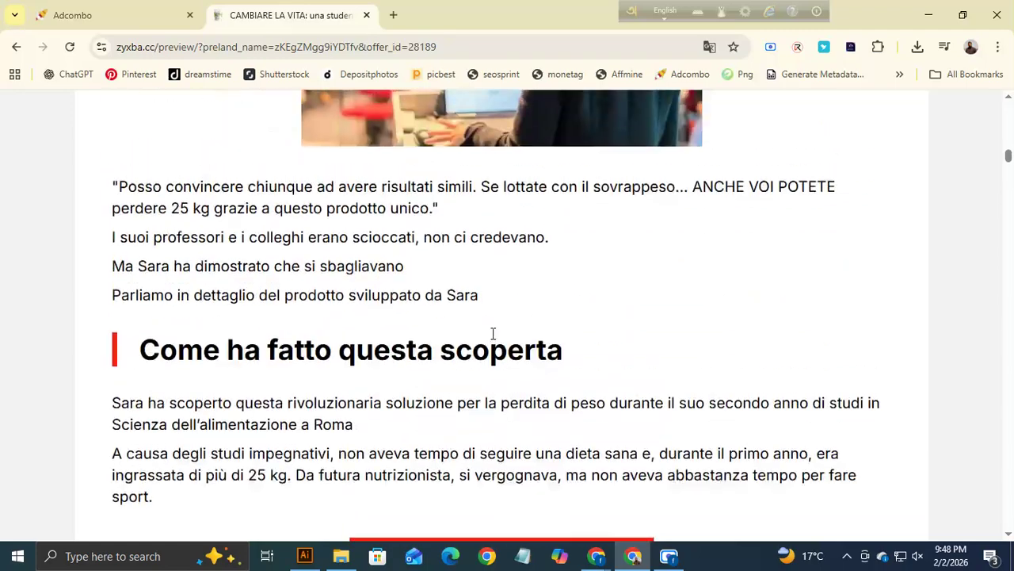
pyautogui.moveTo(130, 192); pyautogui.dragTo(622, 469)
pyautogui.click(588, 321)
pyautogui.scroll(2, 370, 246)
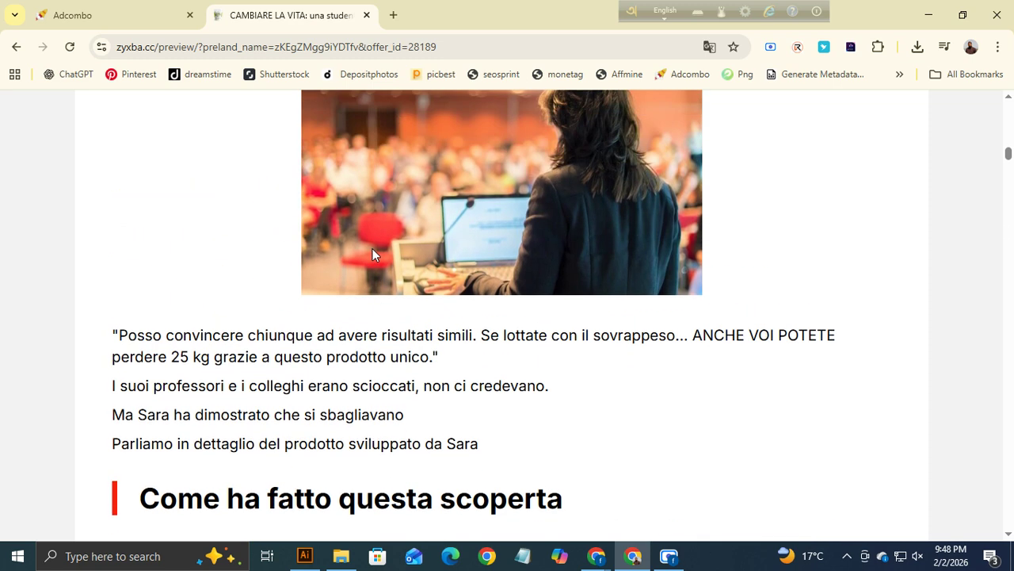
pyautogui.moveTo(119, 336); pyautogui.dragTo(247, 339)
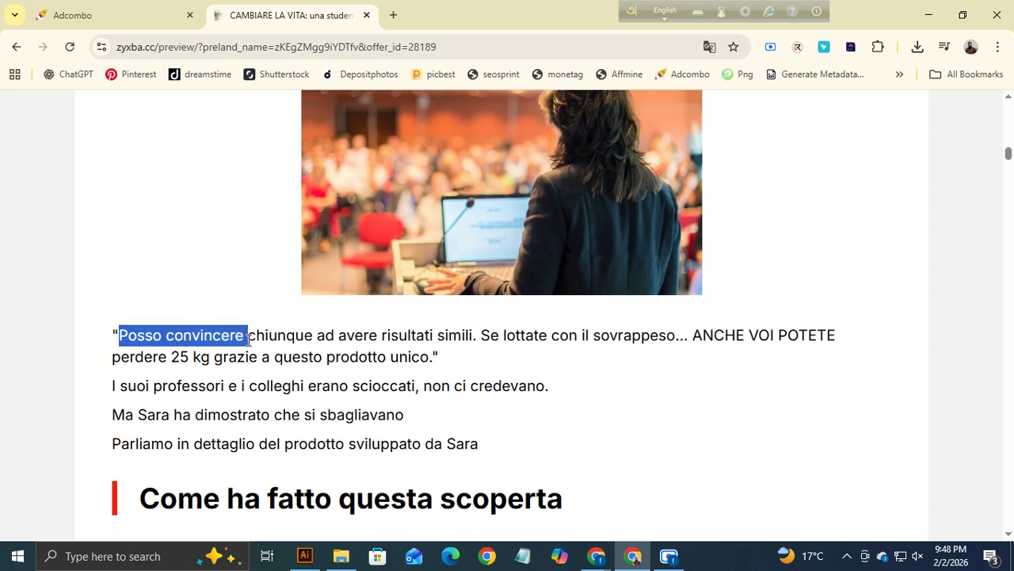
pyautogui.click(304, 356)
pyautogui.moveTo(118, 335); pyautogui.dragTo(557, 438)
pyautogui.scroll(1, 546, 399)
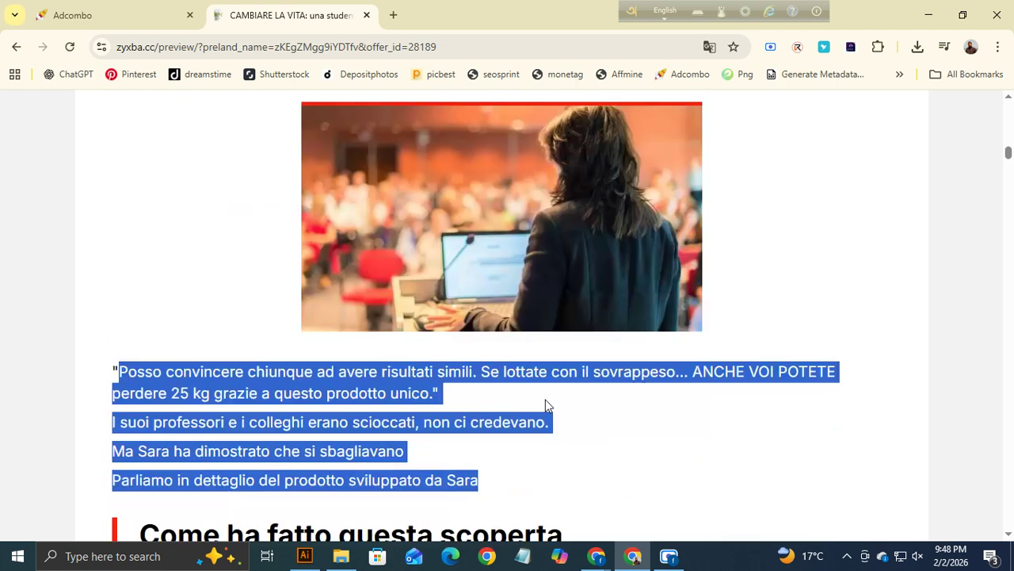
# Review the landing page's discovery story and the before-and-after photos for each weight-loss phase.
pyautogui.scroll(-10, 545, 400)
pyautogui.scroll(-15, 543, 386)
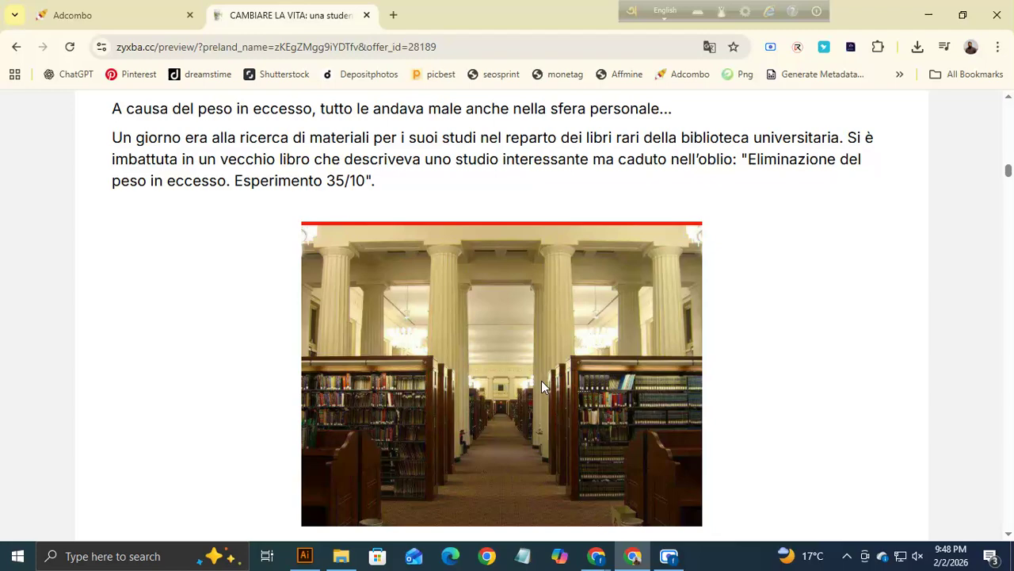
pyautogui.scroll(-1, 541, 389)
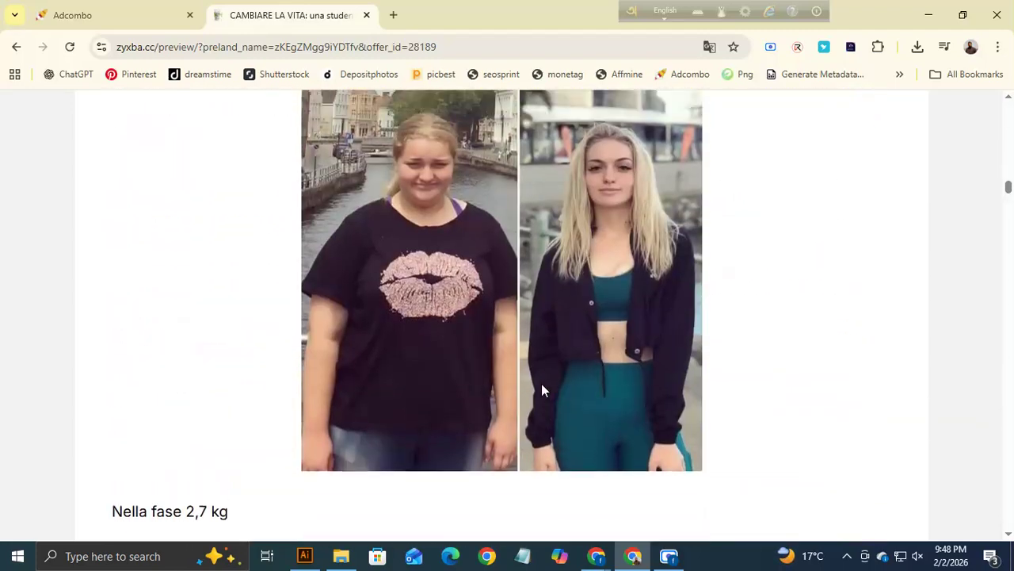
pyautogui.scroll(1, 536, 277)
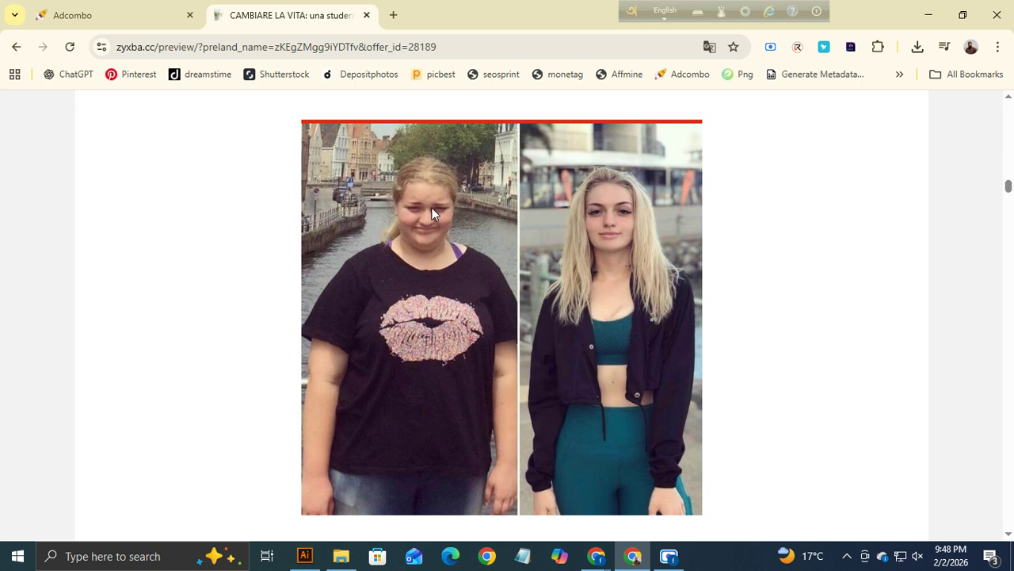
pyautogui.scroll(-7, 610, 242)
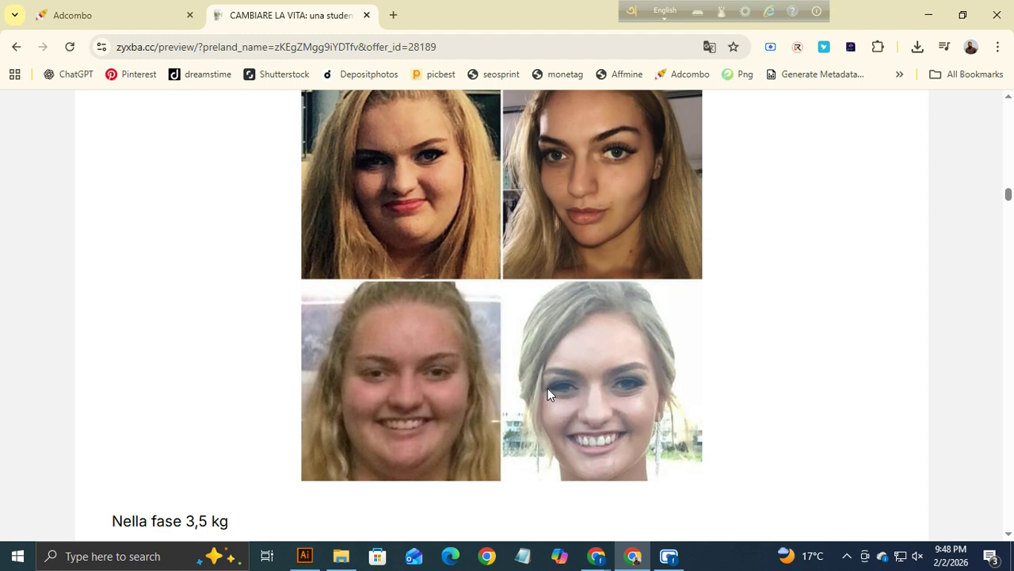
pyautogui.scroll(-5, 548, 394)
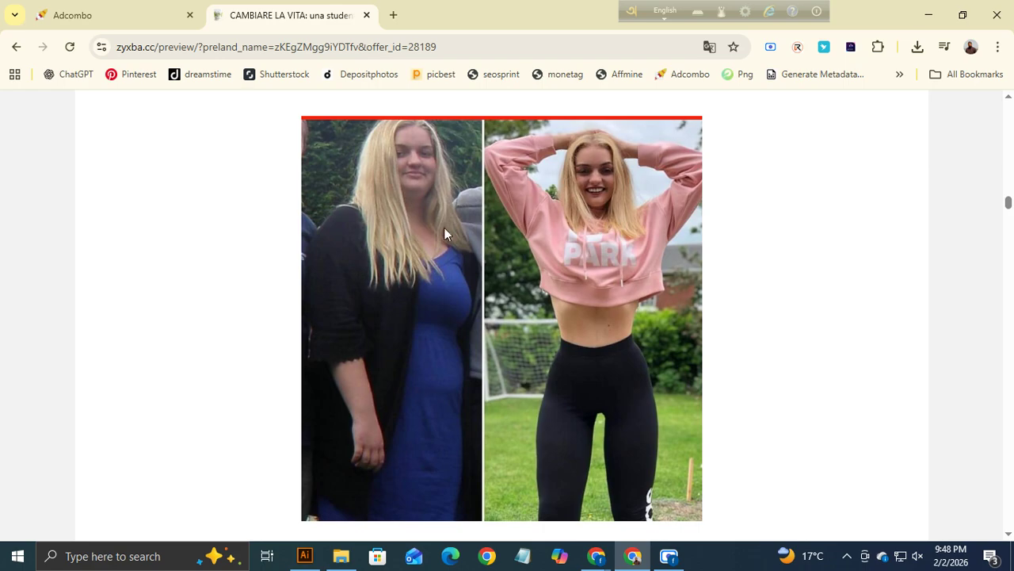
# Look through the landing page's explanation of hormones and metabolism around the brain illustration.
pyautogui.scroll(-14, 444, 233)
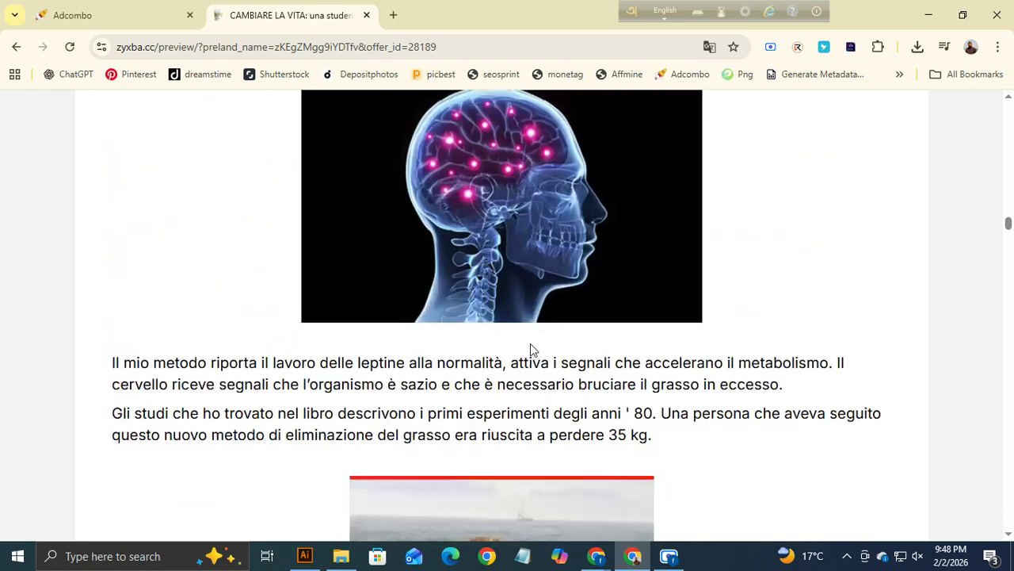
pyautogui.scroll(-4, 531, 350)
pyautogui.scroll(-5, 562, 322)
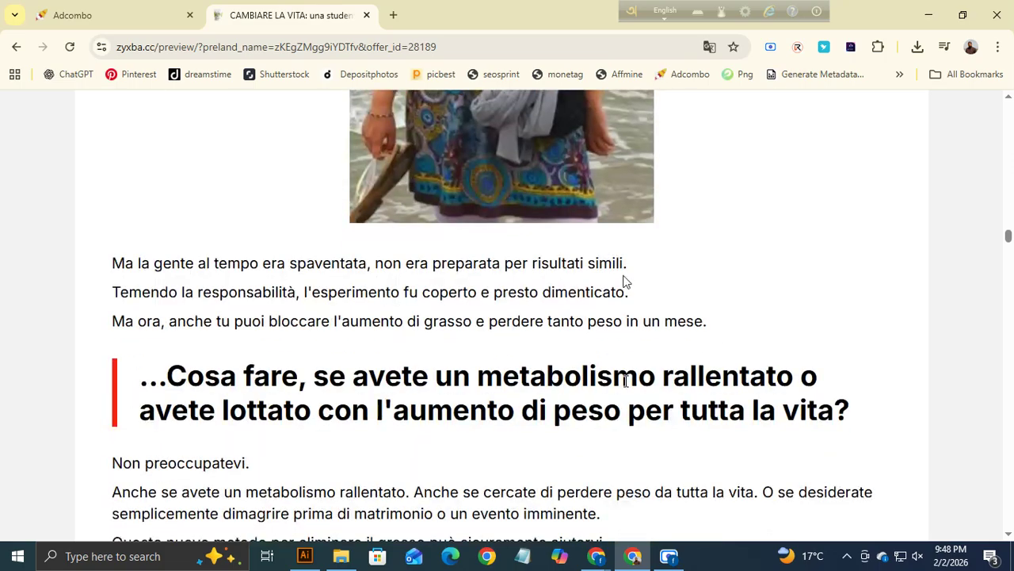
pyautogui.scroll(8, 274, 208)
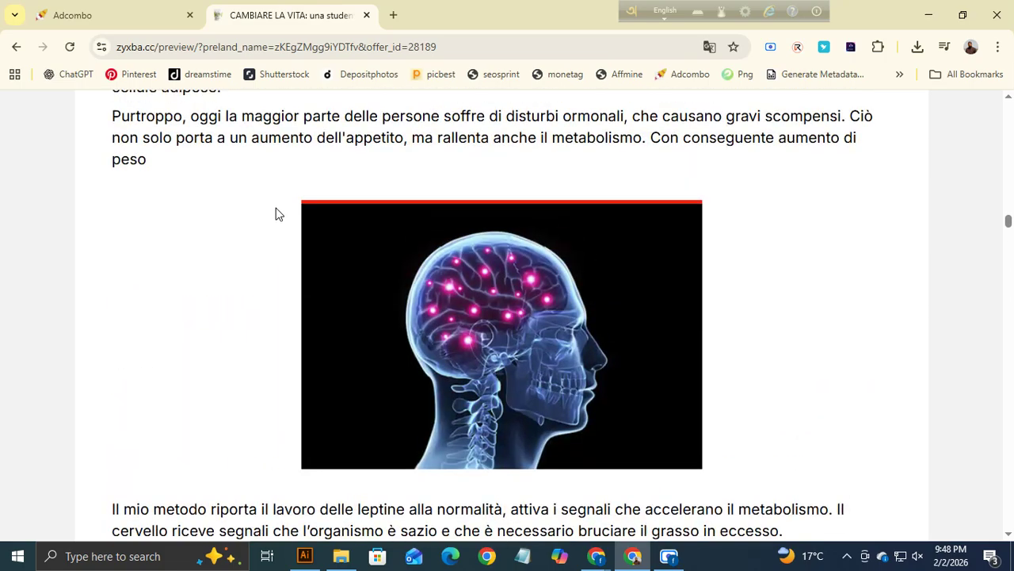
pyautogui.scroll(5, 484, 333)
# Go past the remaining testimonials and find the Matcha Slim order form above the comments section.
pyautogui.scroll(-20, 638, 386)
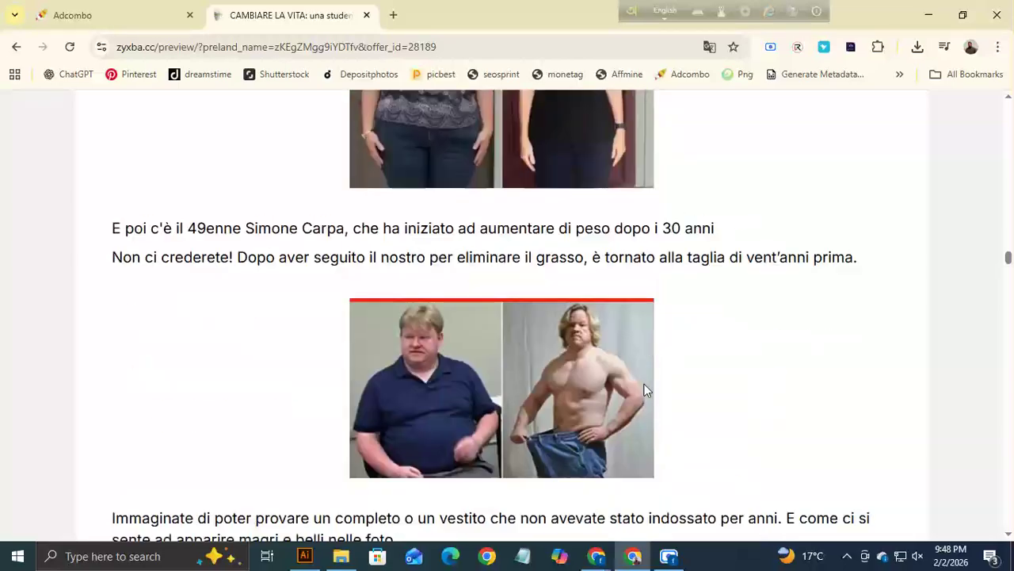
pyautogui.scroll(-20, 645, 391)
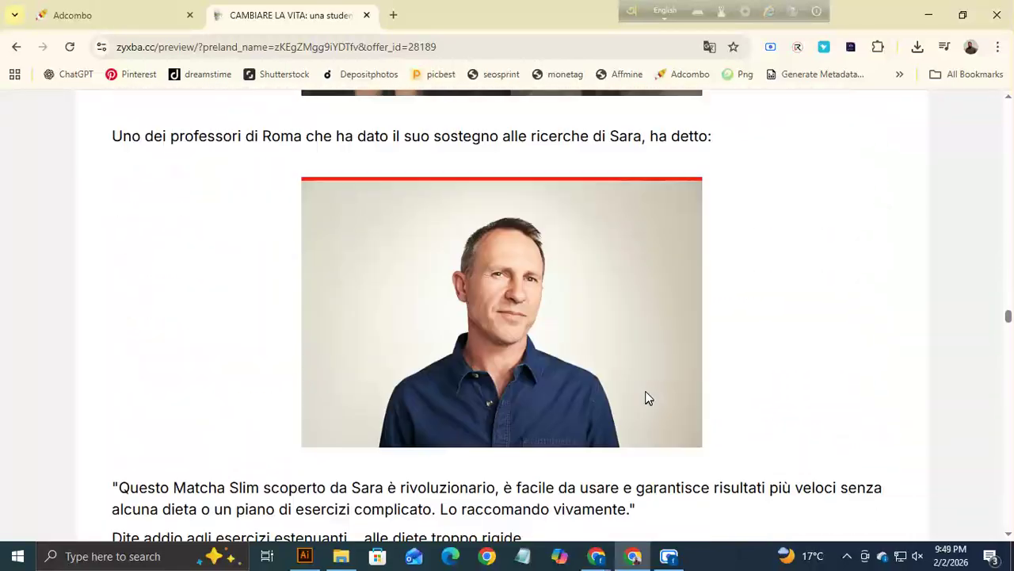
pyautogui.scroll(-10, 645, 397)
pyautogui.scroll(-10, 1008, 353)
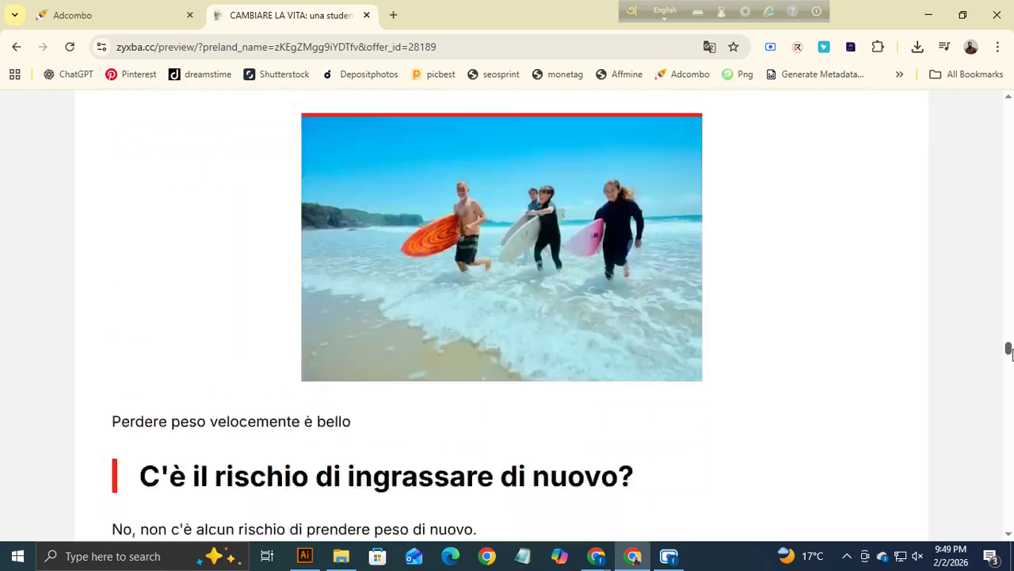
pyautogui.moveTo(1009, 352); pyautogui.dragTo(1009, 468)
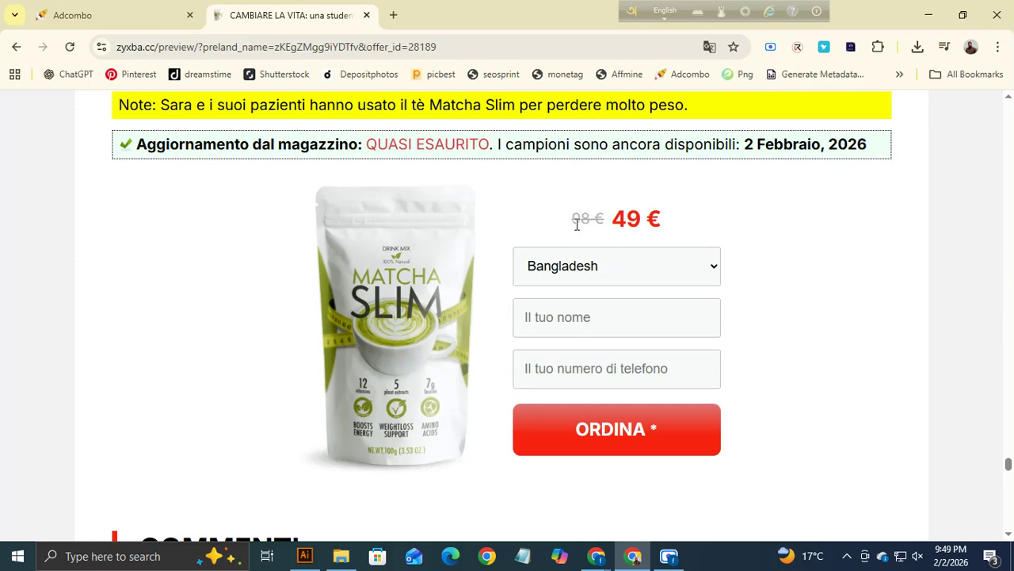
# Check the original and discounted prices above the order form by selecting the price text.
pyautogui.moveTo(572, 225); pyautogui.dragTo(649, 229)
pyautogui.click(697, 232)
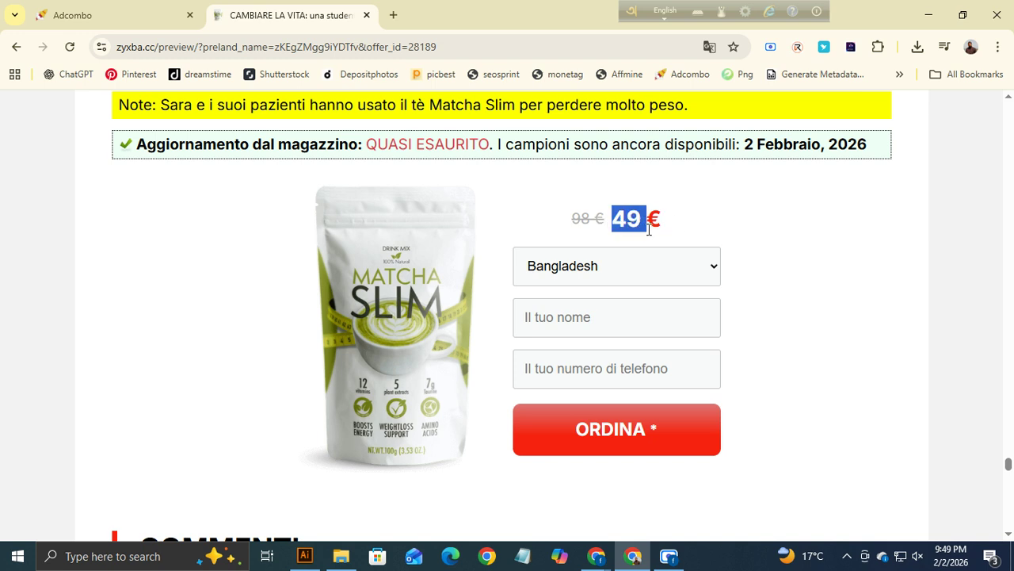
pyautogui.click(705, 224)
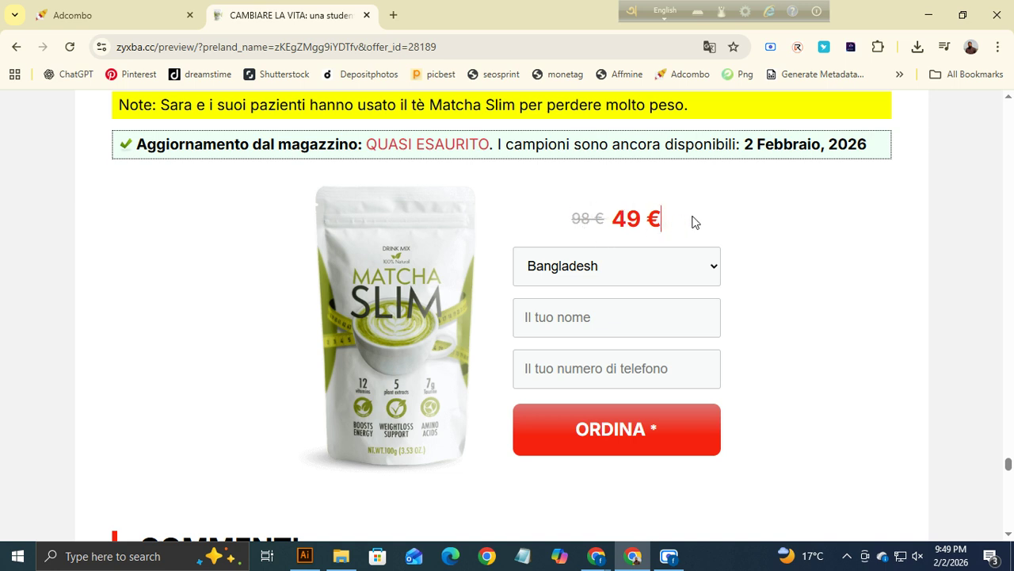
pyautogui.moveTo(612, 222); pyautogui.dragTo(642, 223)
pyautogui.click(731, 219)
# Check the order form's country options and its name field without changing or filling in anything.
pyautogui.click(619, 276)
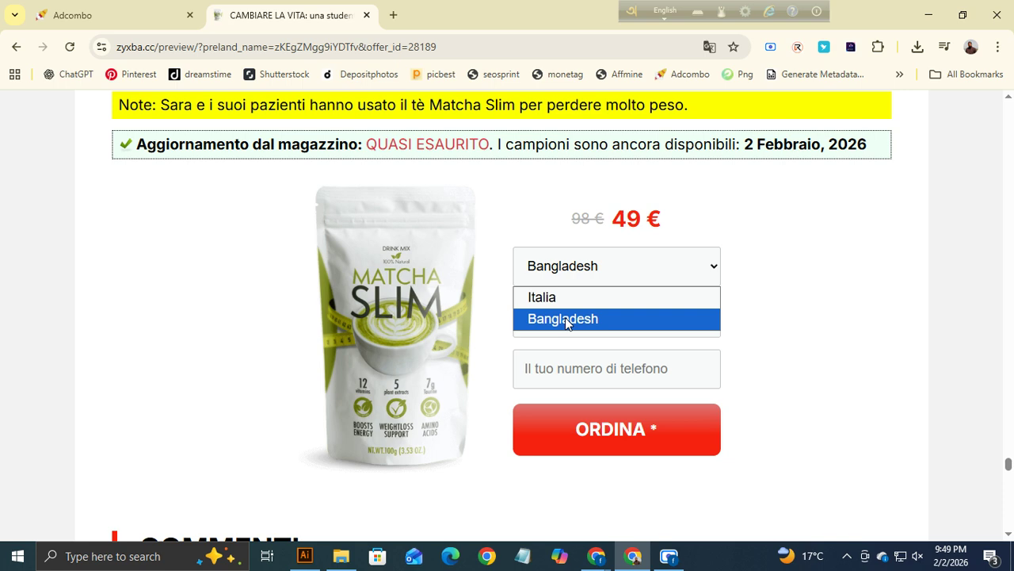
pyautogui.click(804, 311)
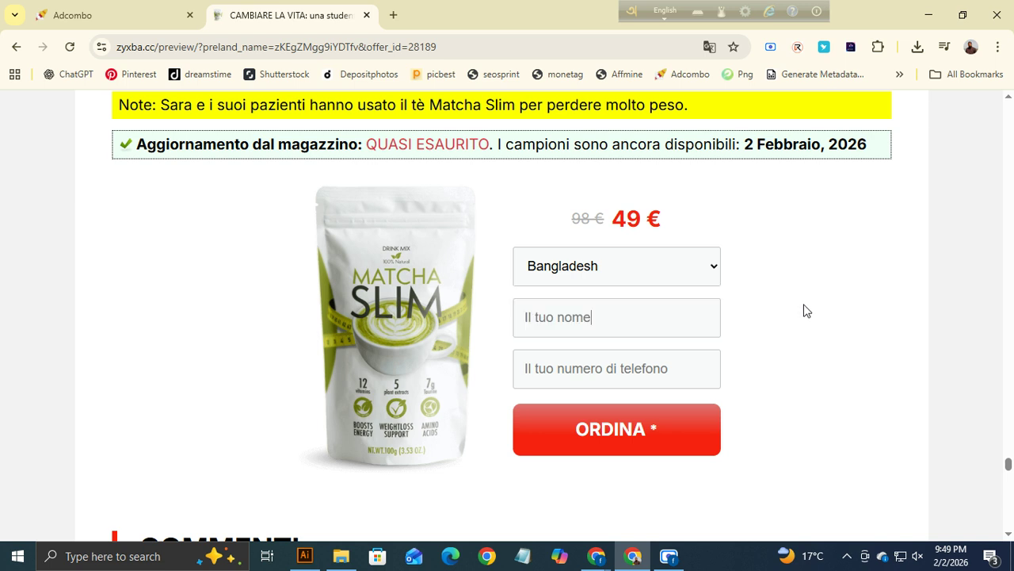
pyautogui.click(568, 271)
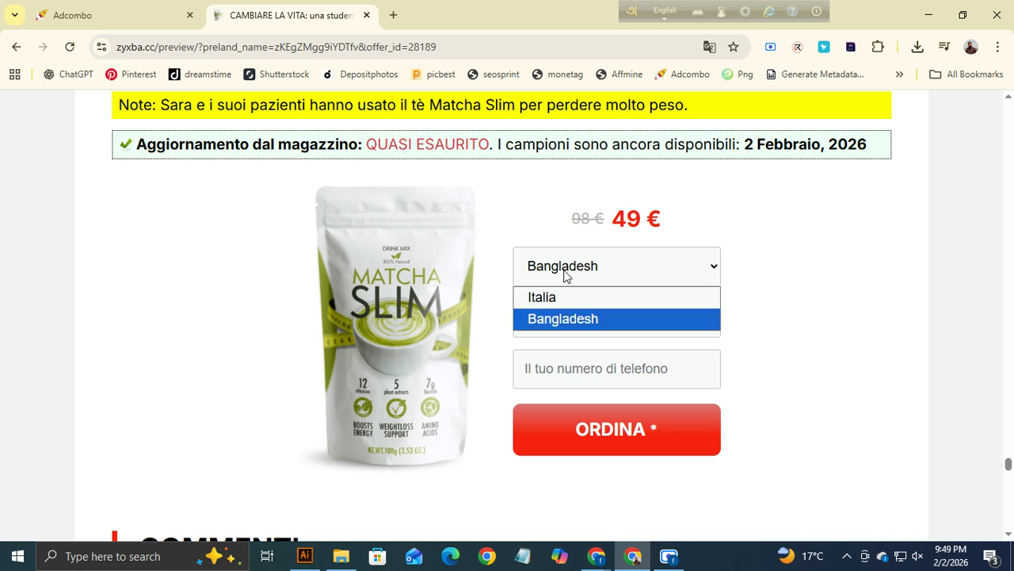
pyautogui.click(765, 293)
pyautogui.click(561, 321)
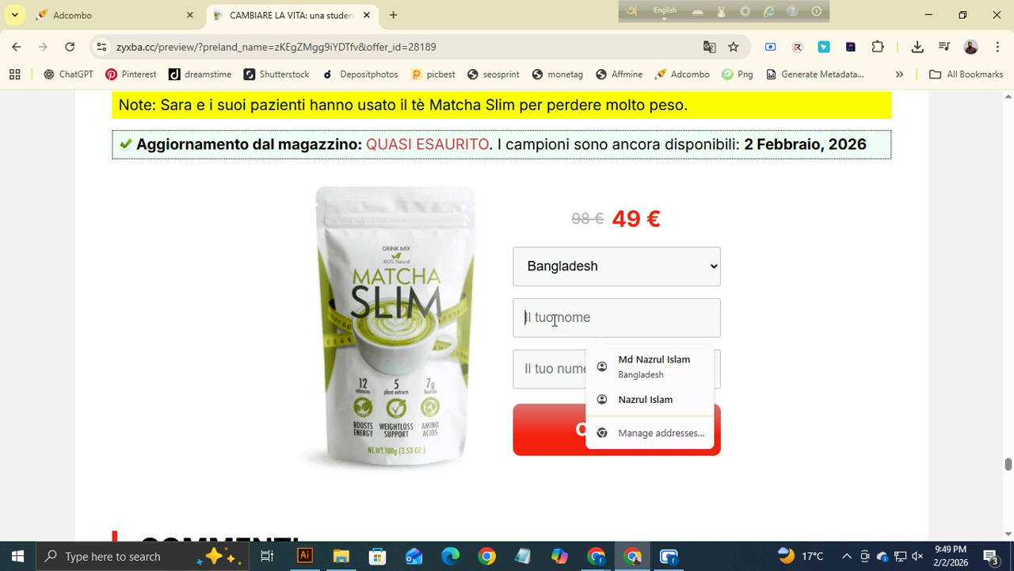
pyautogui.click(817, 338)
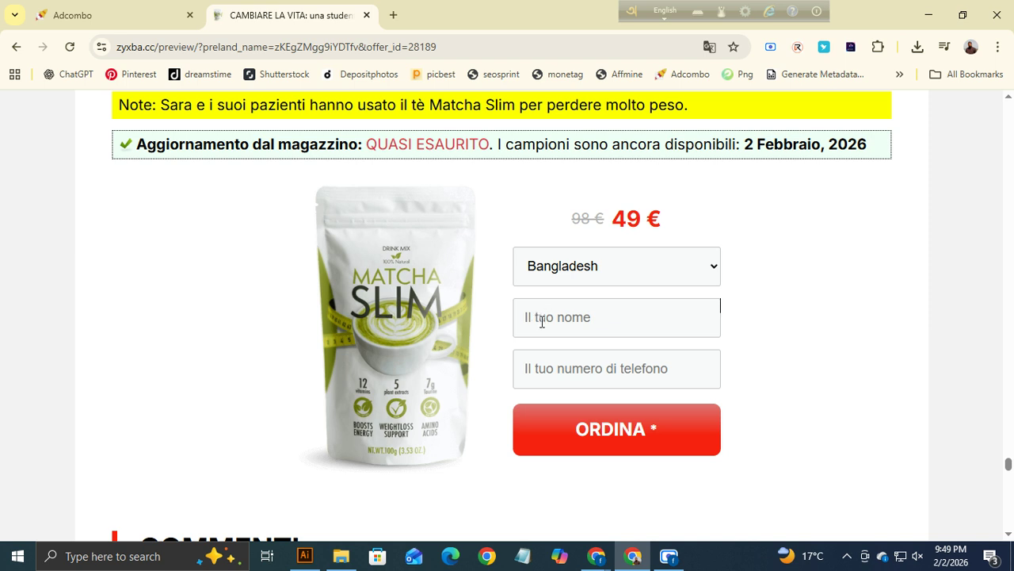
# Check the phone number format expected by the Matcha Slim order form without filling in any field.
pyautogui.click(631, 370)
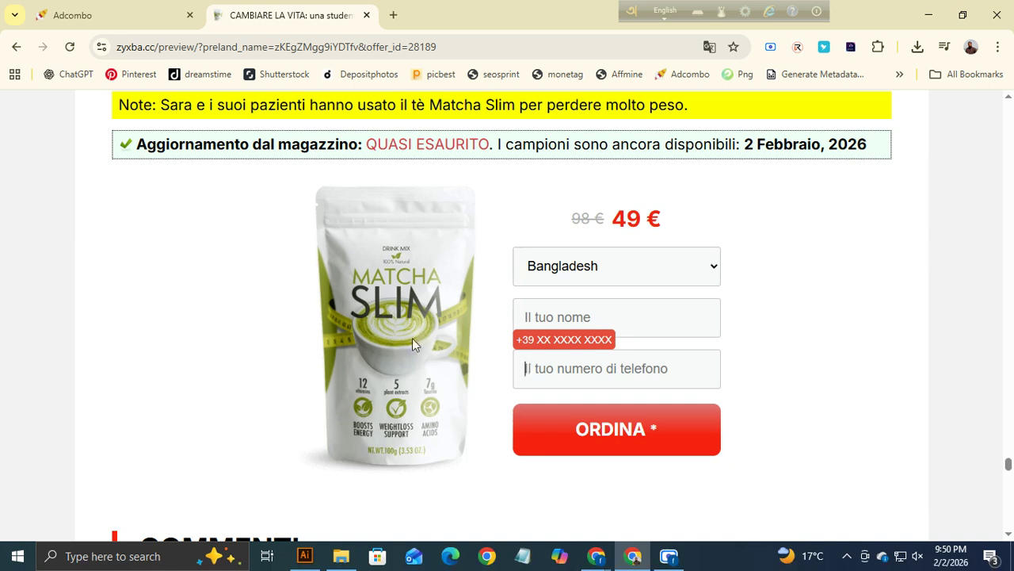
pyautogui.hotkey('shift', 'Tab')
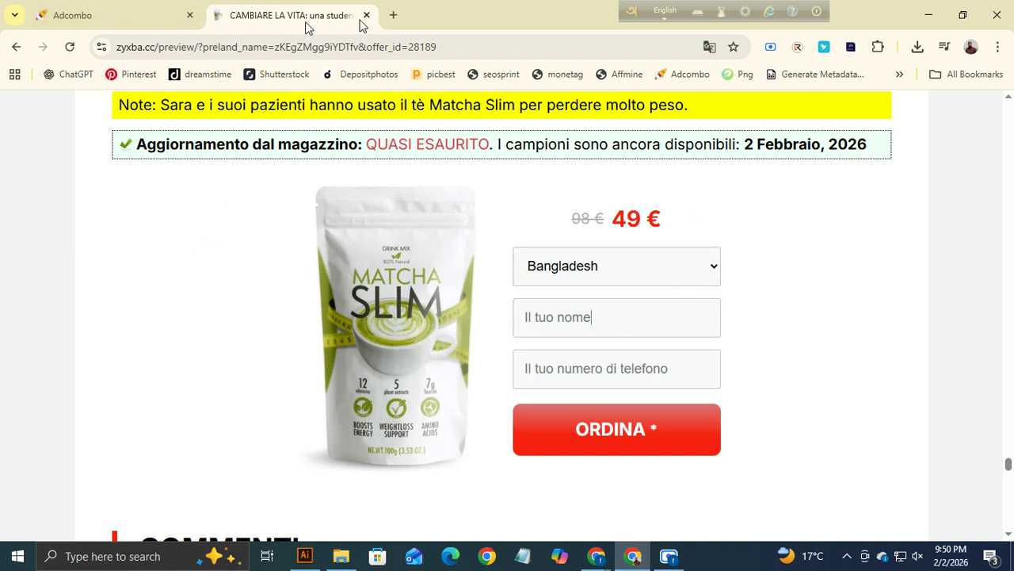
pyautogui.scroll(1, 803, 333)
pyautogui.scroll(-1, 410, 425)
# Look back over the before-and-after testimonials and the comments around the order form, and close the prelanding preview.
pyautogui.scroll(15, 769, 396)
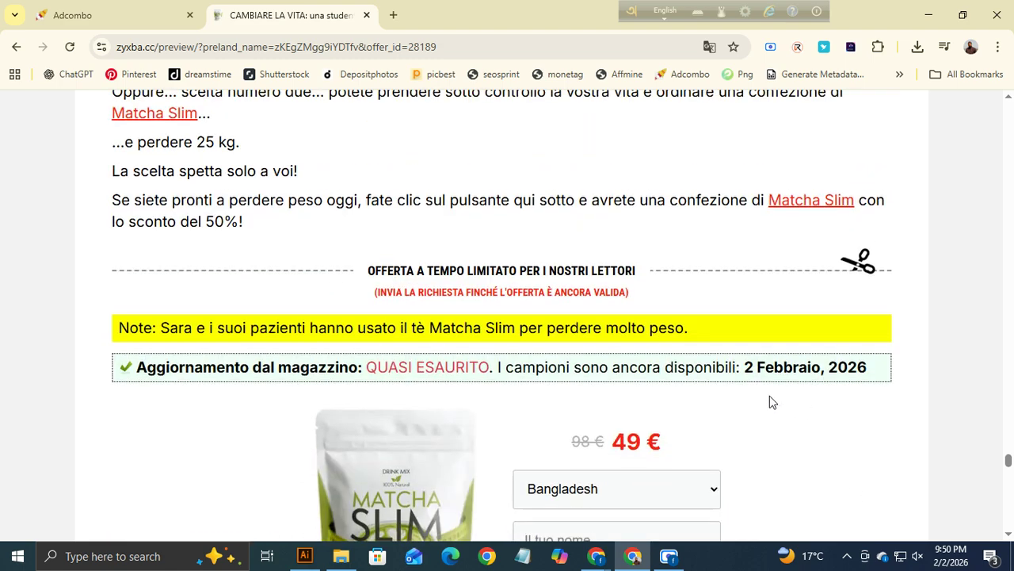
pyautogui.scroll(15, 407, 216)
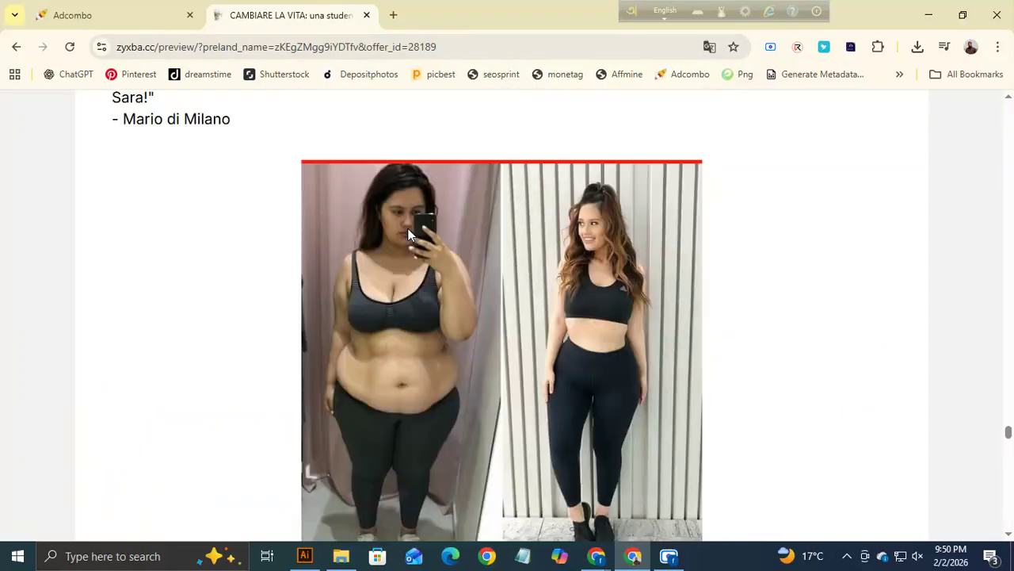
pyautogui.scroll(-5, 758, 471)
pyautogui.scroll(-20, 759, 471)
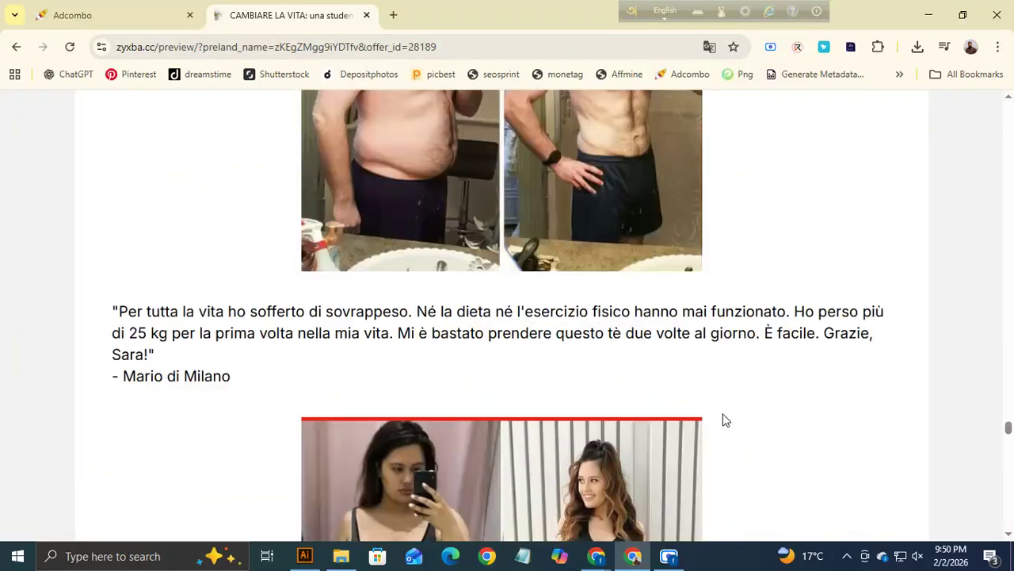
pyautogui.scroll(4, 417, 292)
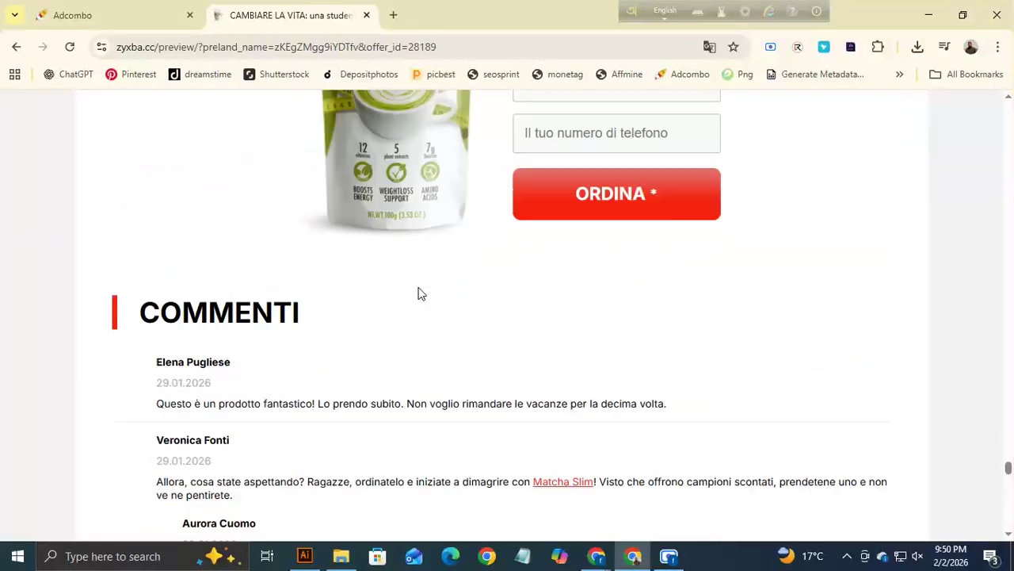
pyautogui.click(366, 16)
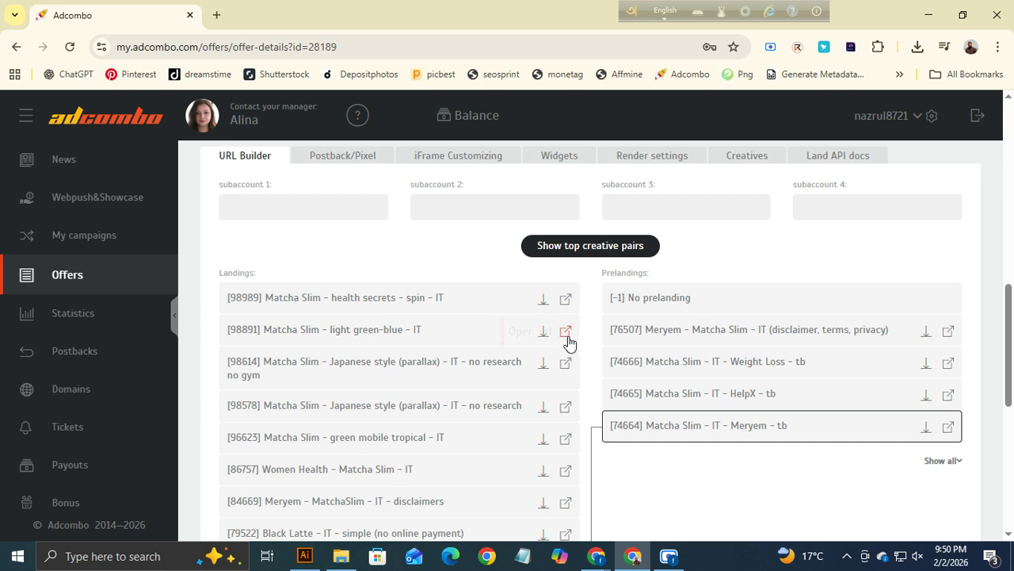
# Preview the [98578] Matcha Slim – Japanese style (parallax) – IT – no research landing and skim its benefits and preparation sections.
pyautogui.click(566, 407)
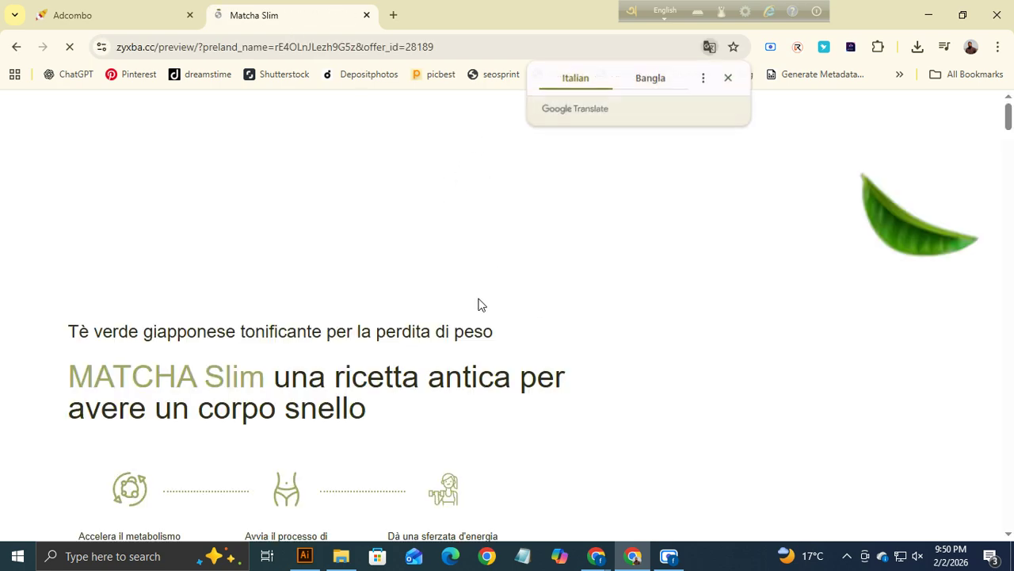
pyautogui.scroll(-5, 404, 341)
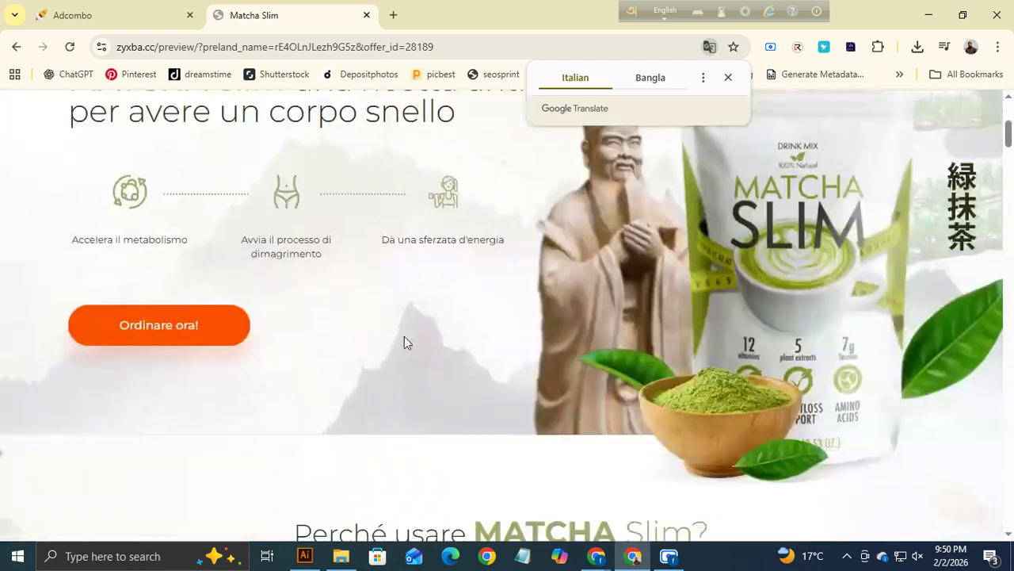
pyautogui.scroll(-5, 417, 341)
pyautogui.scroll(6, 427, 325)
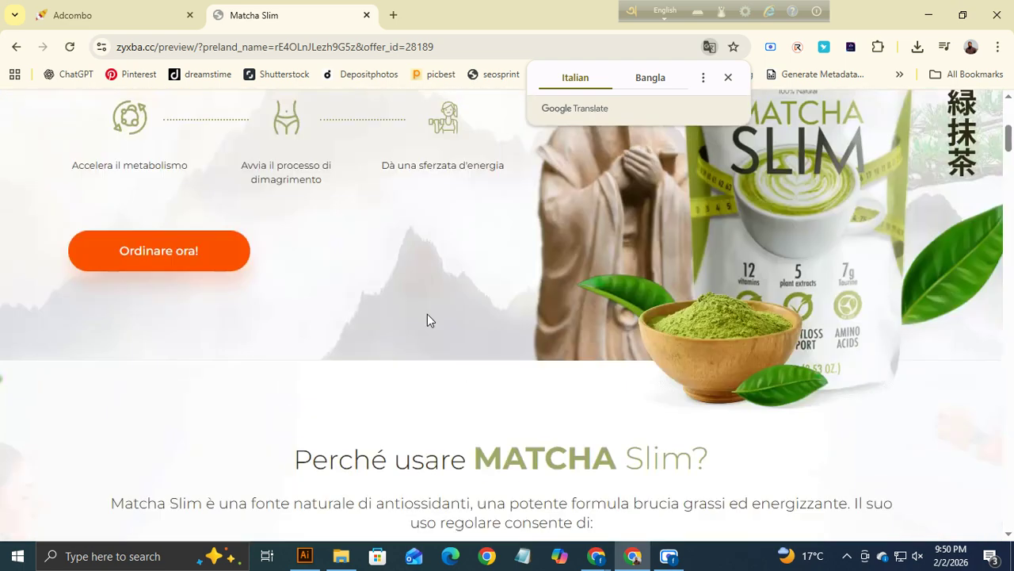
pyautogui.scroll(-15, 570, 361)
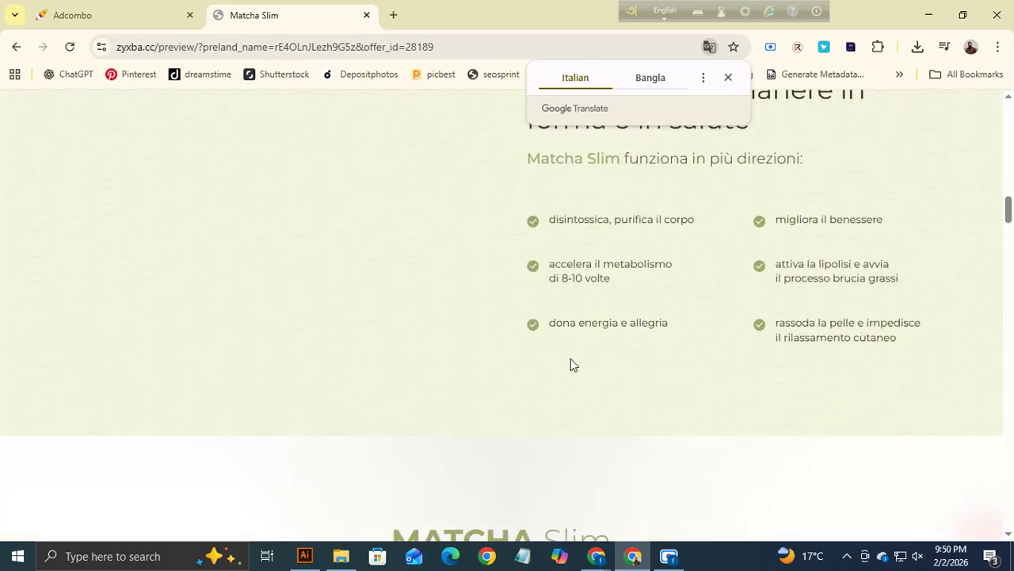
pyautogui.scroll(-6, 569, 363)
pyautogui.scroll(6, 568, 358)
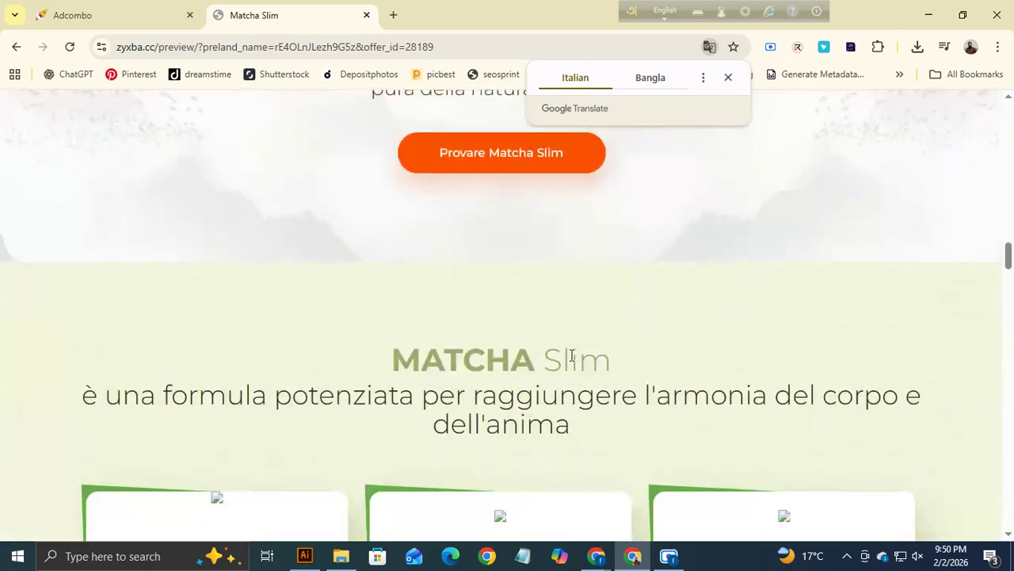
pyautogui.scroll(-6, 742, 388)
pyautogui.scroll(-15, 743, 390)
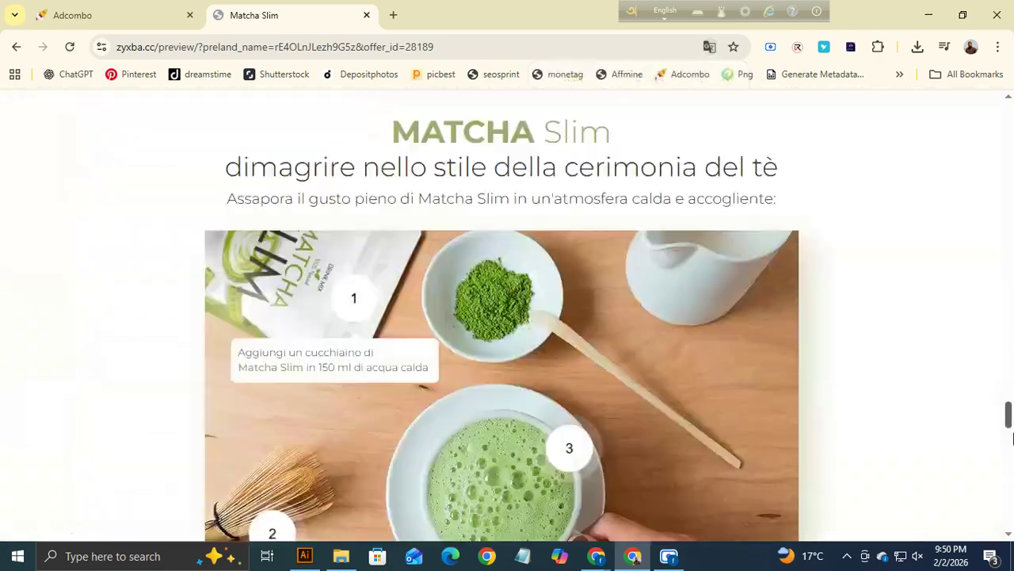
# Review the Japanese style landing again from its opening section, checking the "Ordinare ora!" and "Provare Matcha Slim" order links.
pyautogui.moveTo(1012, 439); pyautogui.dragTo(1009, 140)
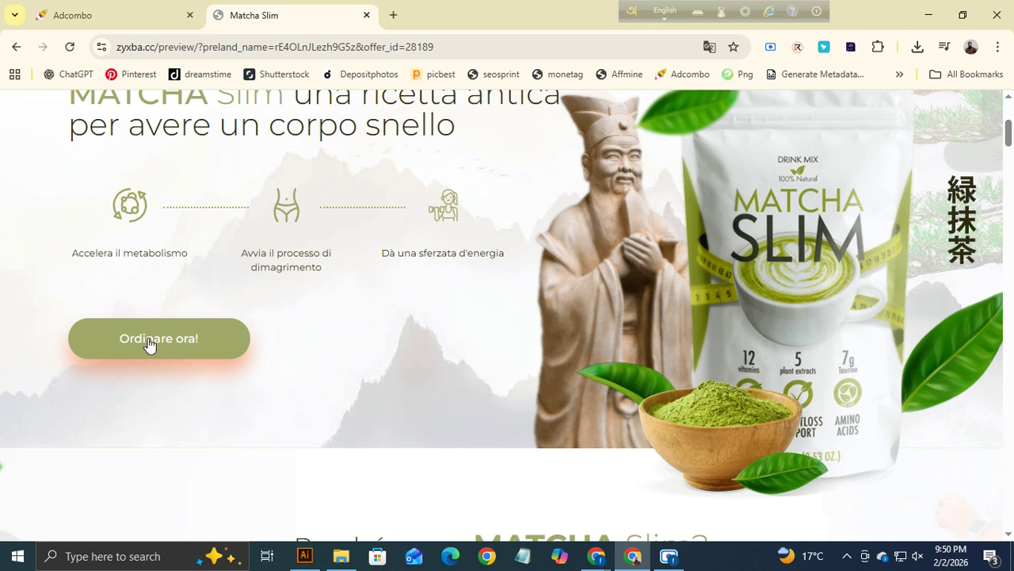
pyautogui.scroll(-1, 152, 353)
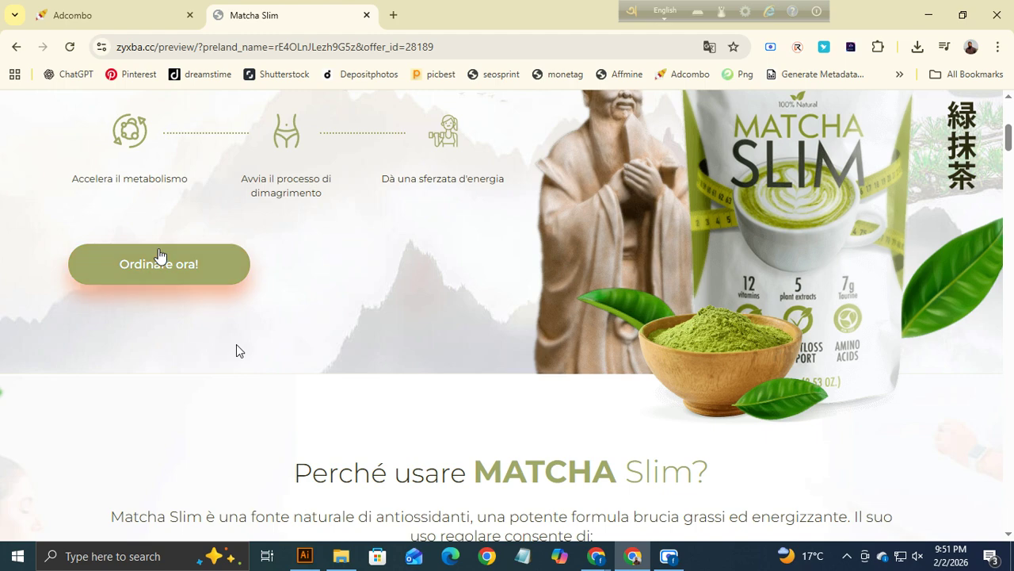
pyautogui.scroll(-8, 484, 396)
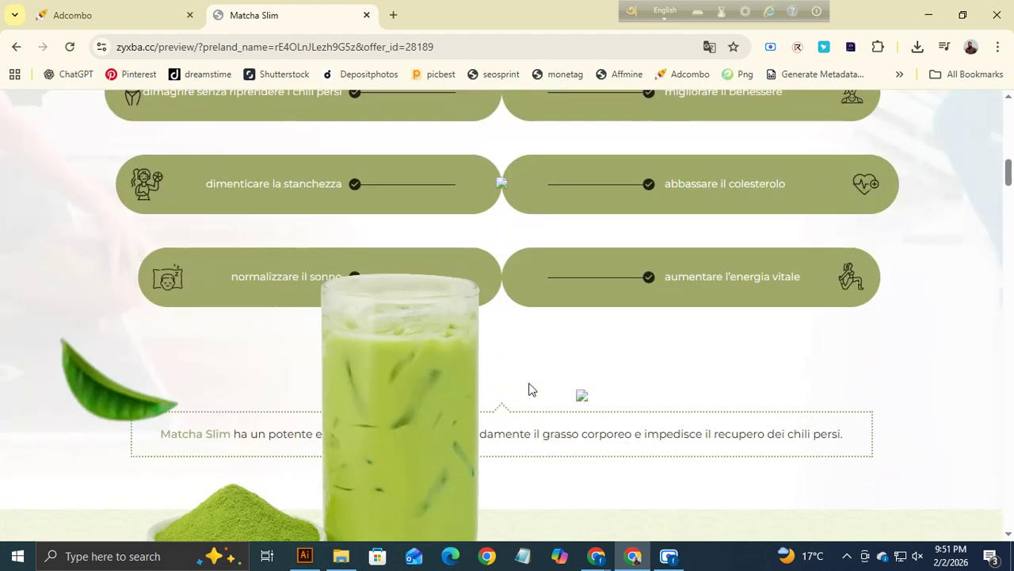
pyautogui.scroll(-3, 356, 245)
pyautogui.scroll(-15, 428, 306)
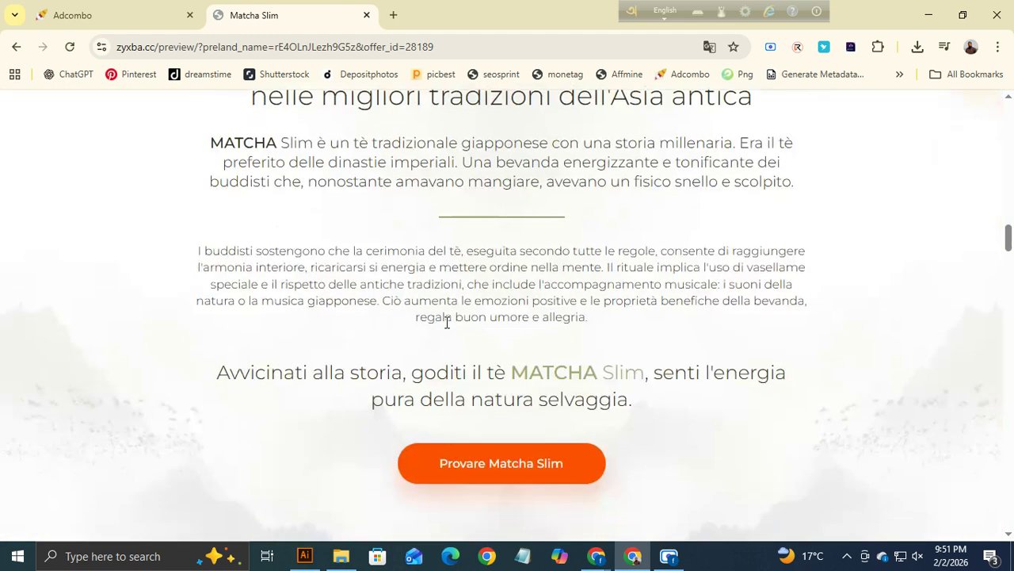
pyautogui.scroll(2, 476, 317)
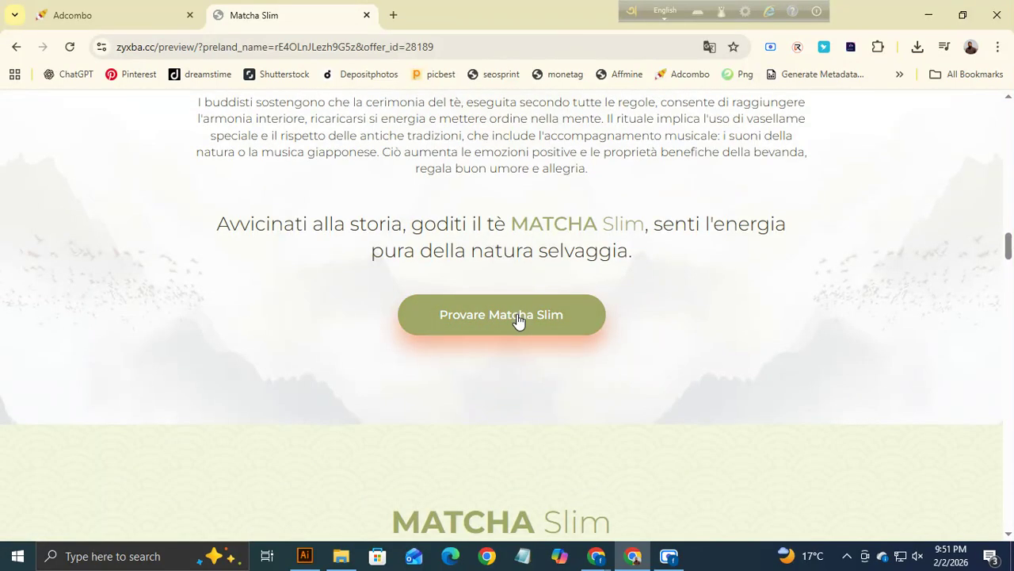
# Go past the customer reviews to check the landing's order form and its price, and close the preview.
pyautogui.scroll(-20, 534, 361)
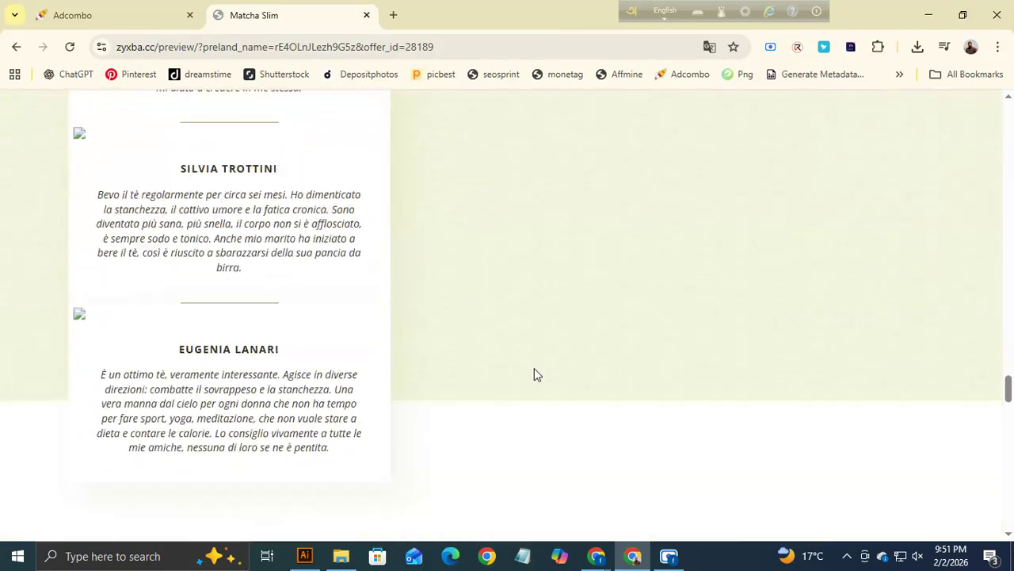
pyautogui.scroll(-15, 534, 367)
pyautogui.scroll(2, 535, 370)
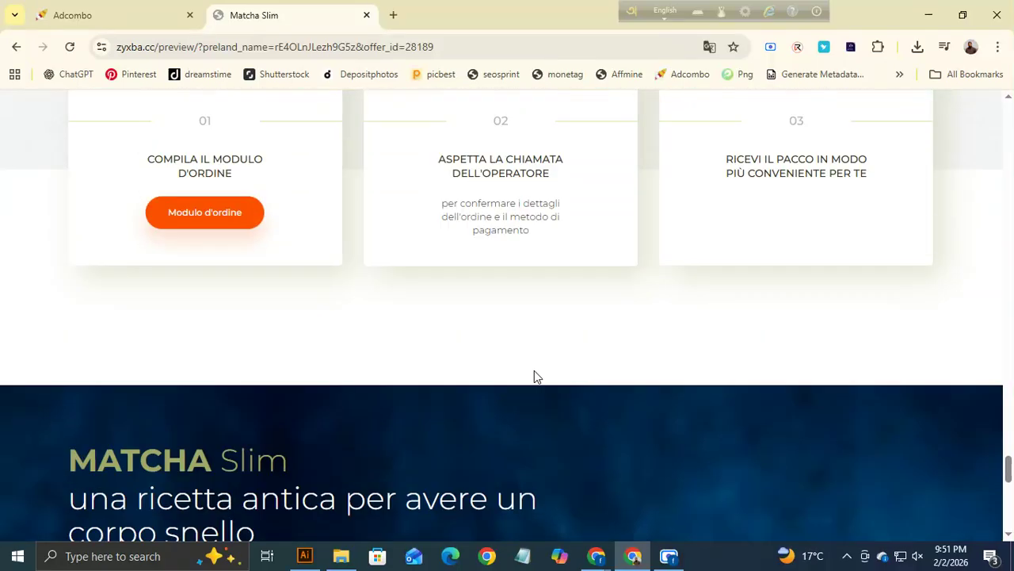
pyautogui.scroll(-8, 534, 370)
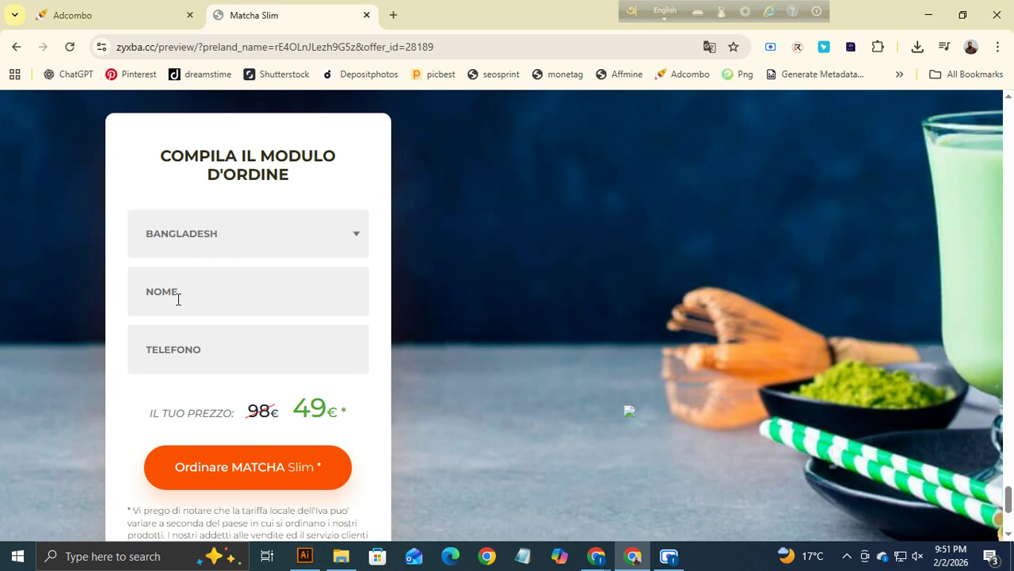
pyautogui.click(366, 15)
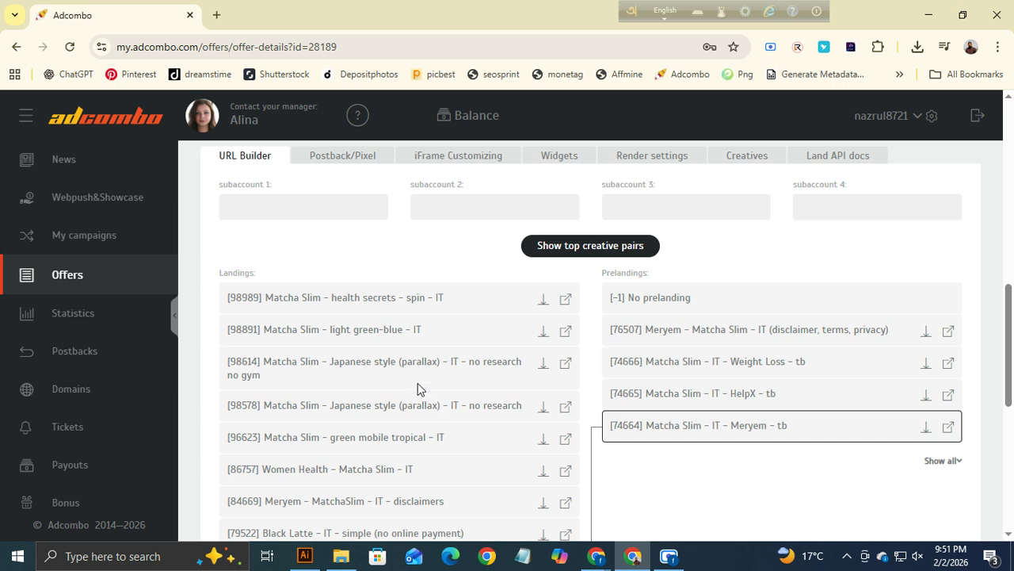
# Preview the [78768] Leaves – bleach – Matcha Slim no doctor (cens) – IT landing and examine its order form and product benefits.
pyautogui.scroll(-1, 423, 376)
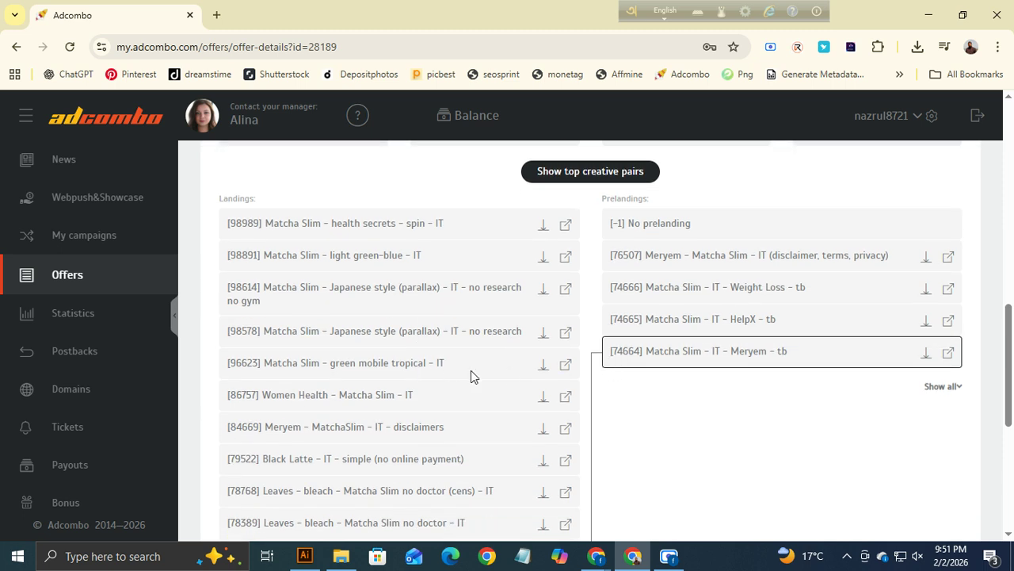
pyautogui.scroll(-2, 471, 370)
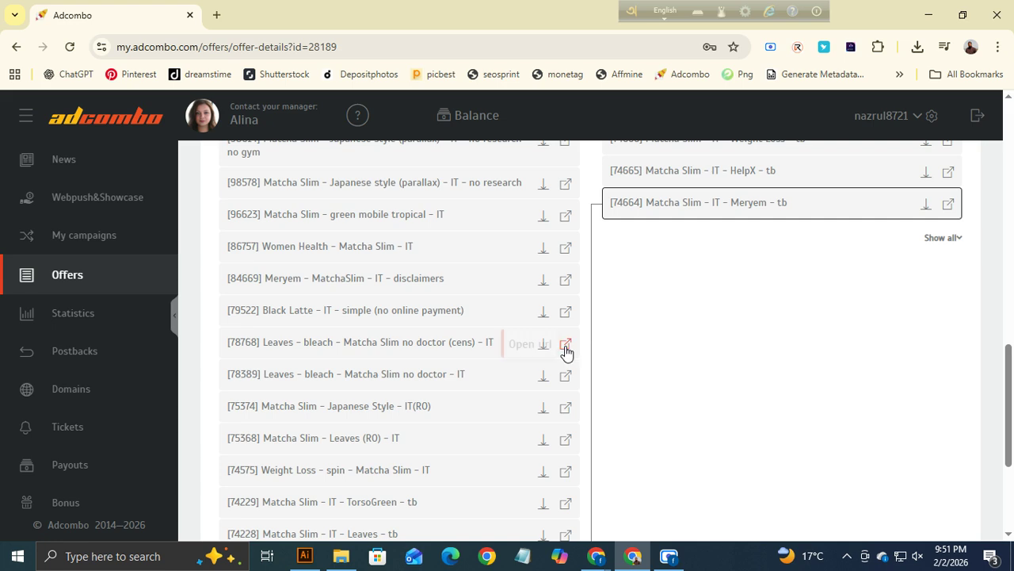
pyautogui.click(565, 346)
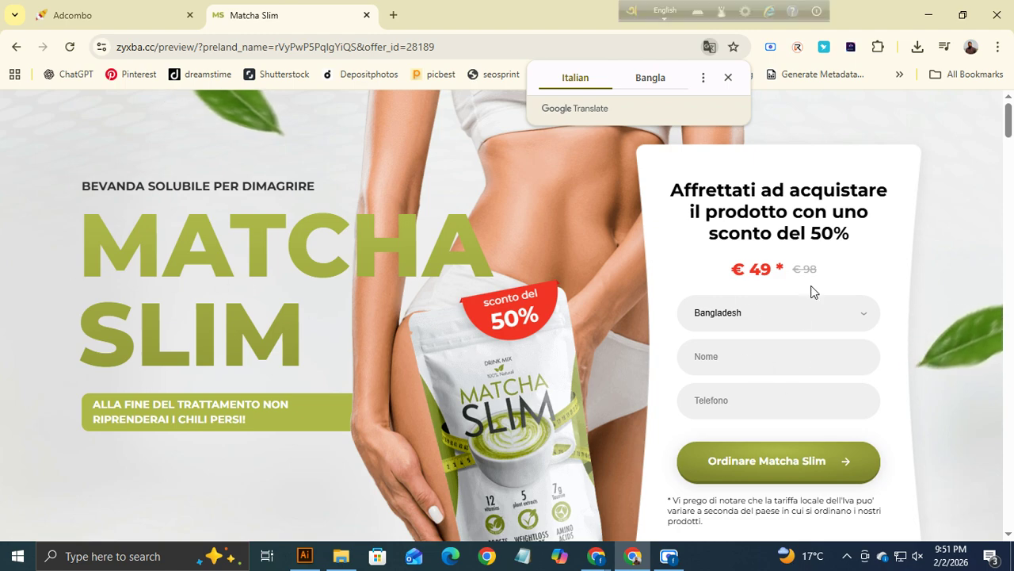
pyautogui.scroll(-10, 422, 368)
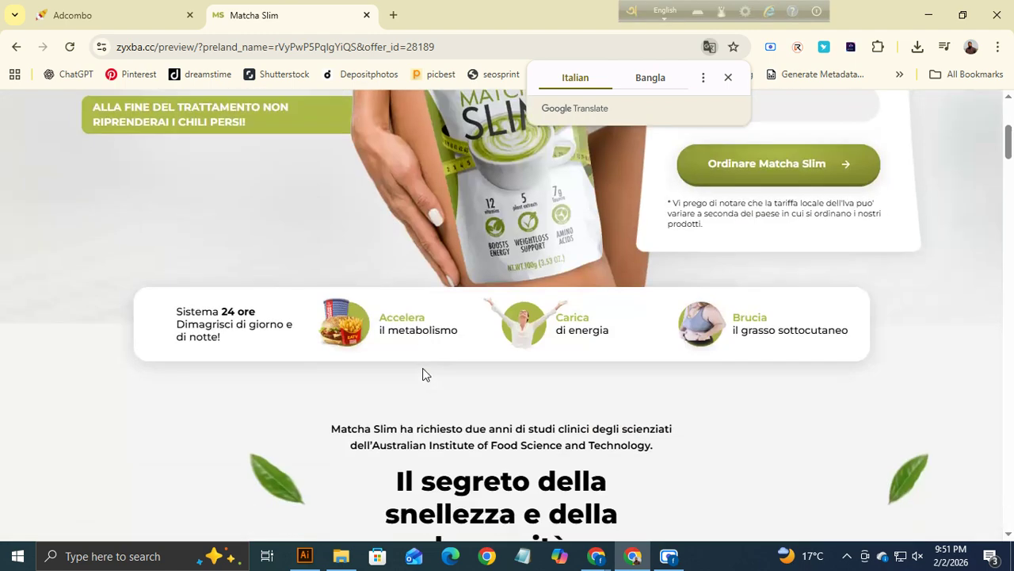
pyautogui.scroll(1, 603, 352)
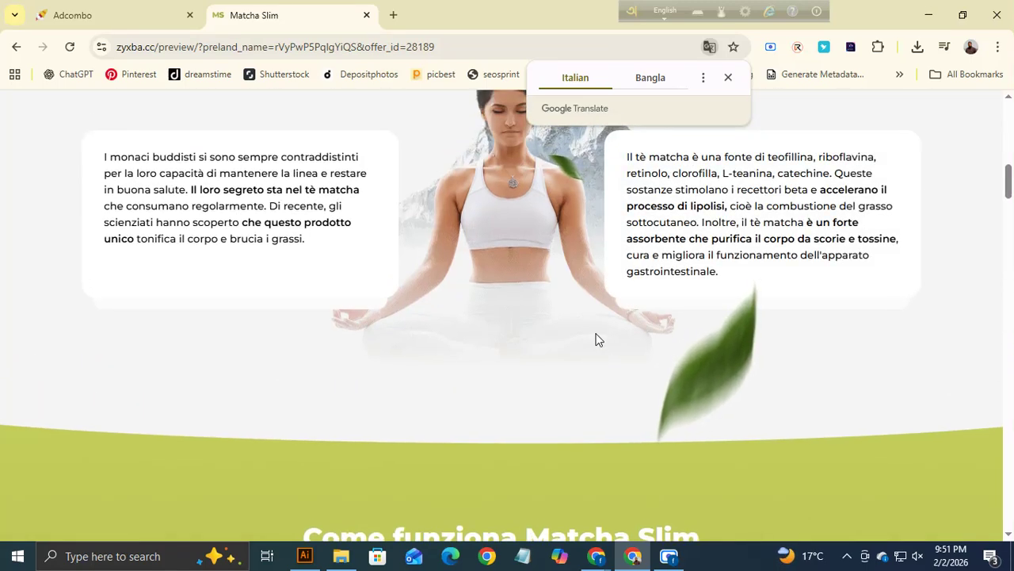
# Dismiss the translation offer and recheck the landing's opening order form before closing the preview.
pyautogui.click(728, 77)
pyautogui.scroll(-8, 586, 290)
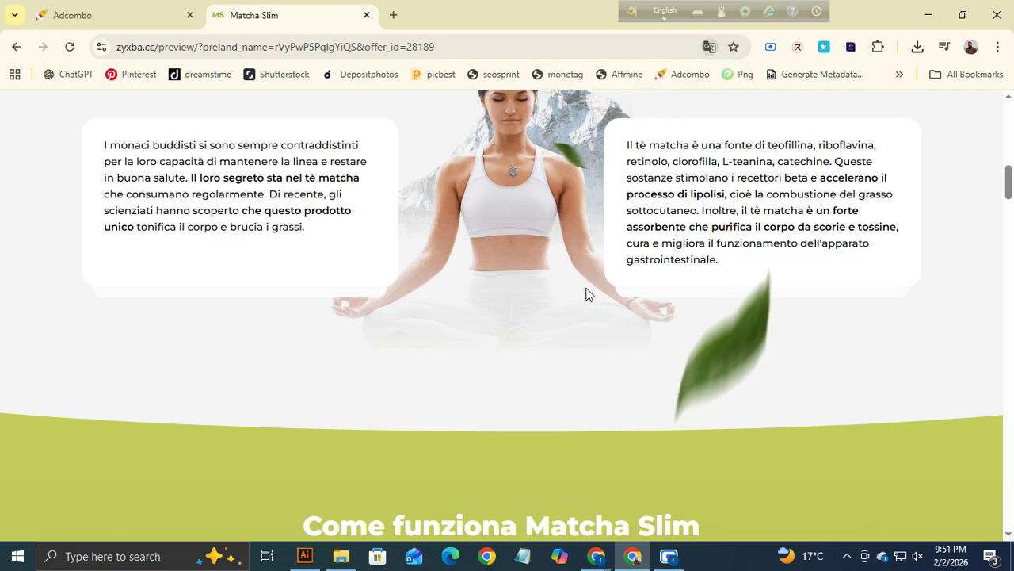
pyautogui.scroll(8, 555, 329)
pyautogui.scroll(5, 618, 325)
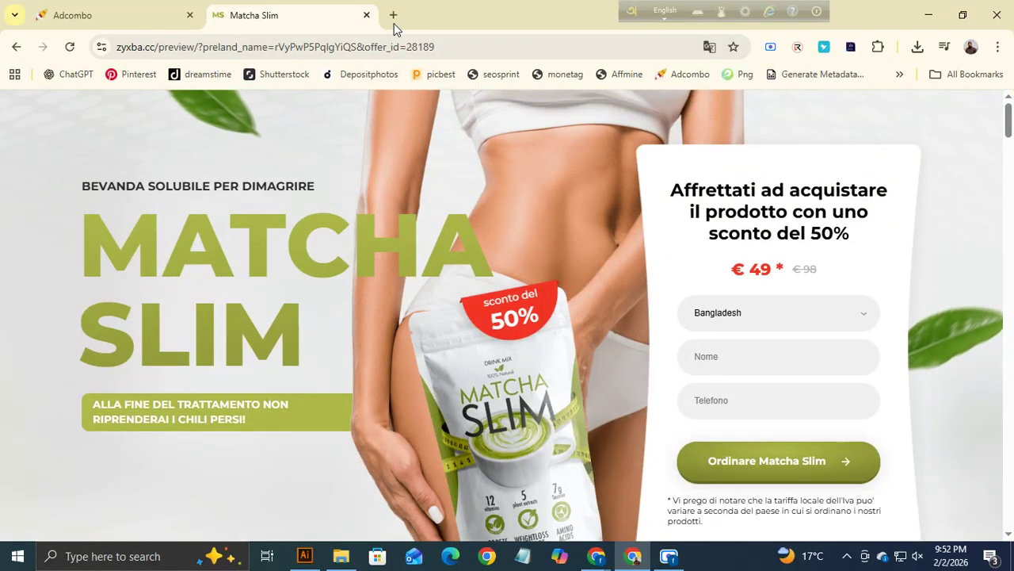
pyautogui.click(366, 15)
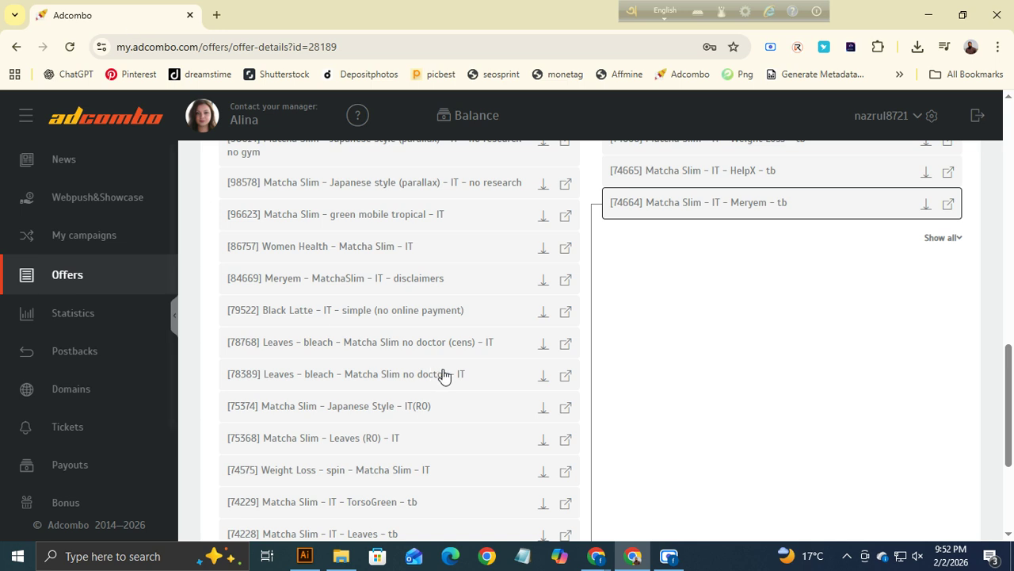
# Show all prelandings available for the Matcha Slim – IT offer and look through the expanded list.
pyautogui.scroll(2, 392, 265)
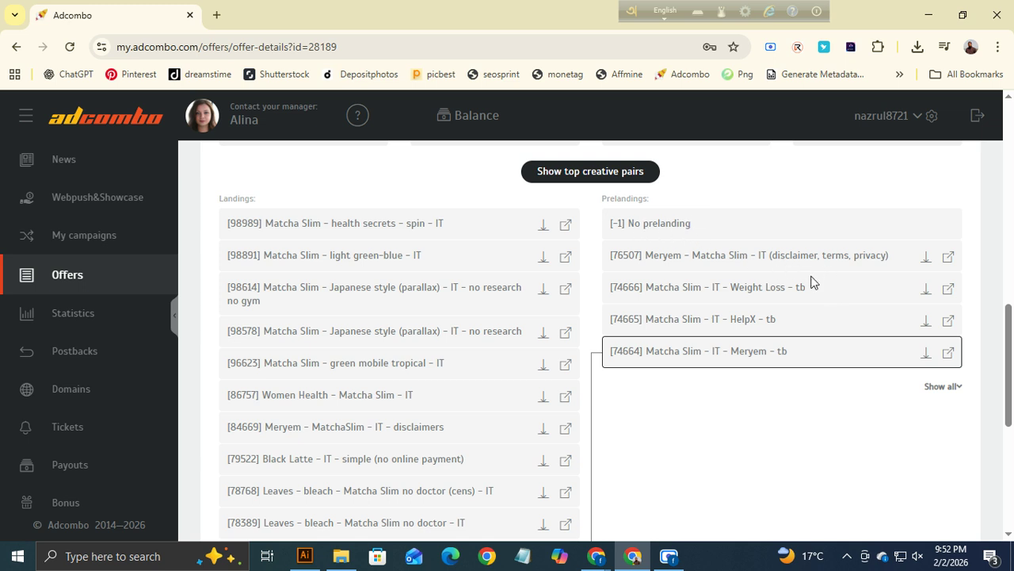
pyautogui.click(943, 387)
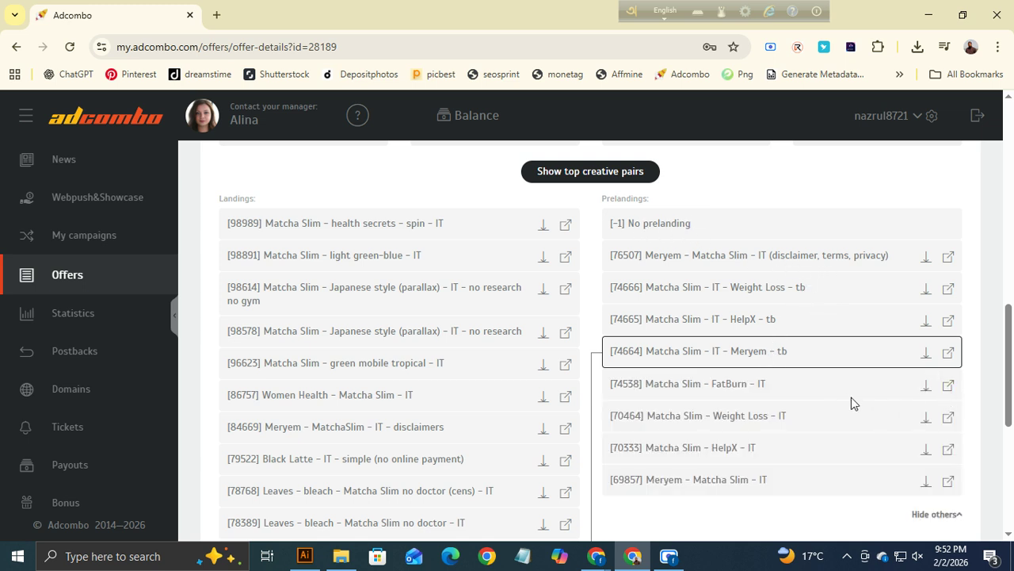
pyautogui.scroll(-1, 791, 455)
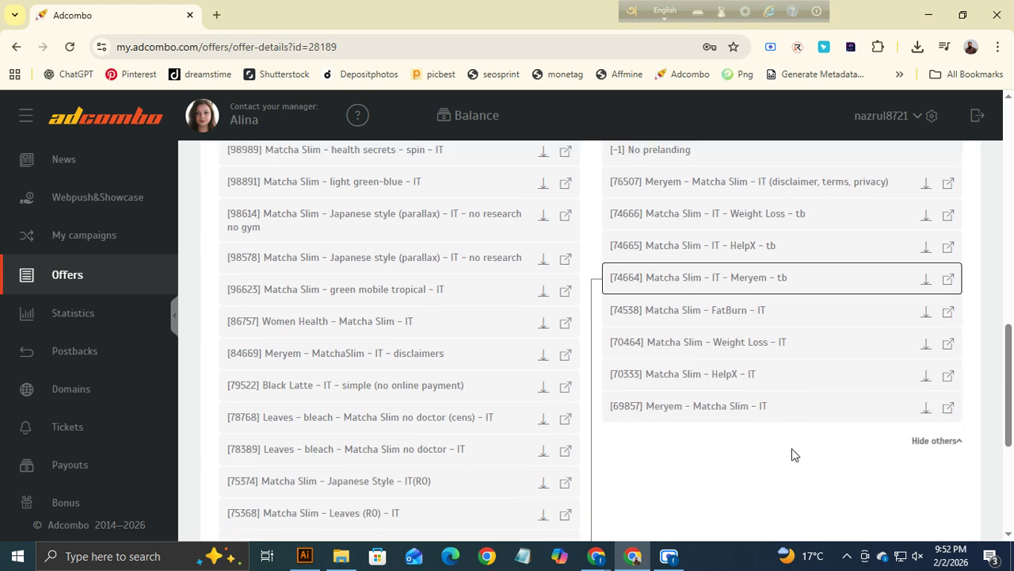
# Preview the [70464] Matcha Slim – Weight Loss – IT prelanding and examine its nutritionist article and product section.
pyautogui.click(948, 345)
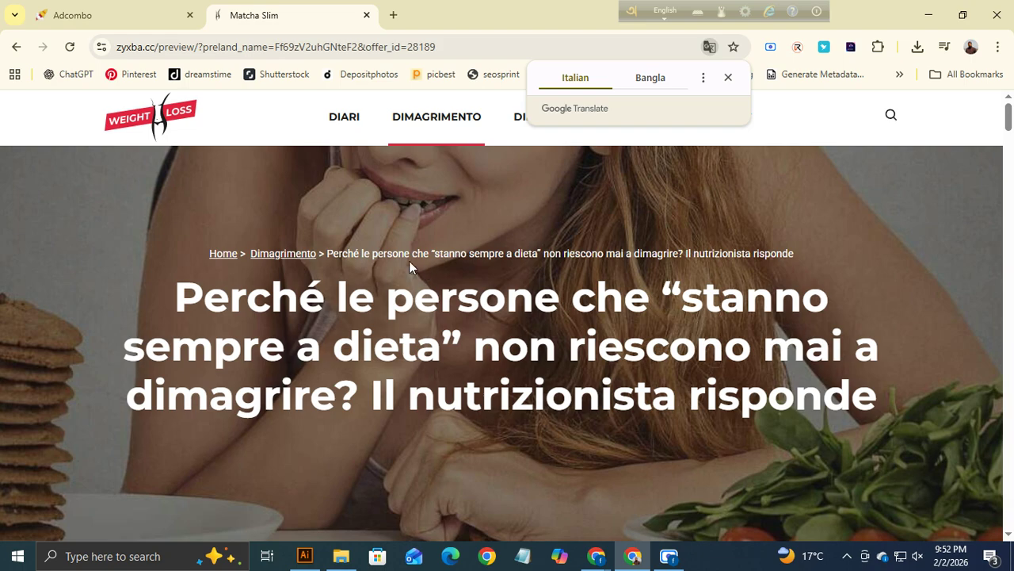
pyautogui.scroll(-15, 446, 290)
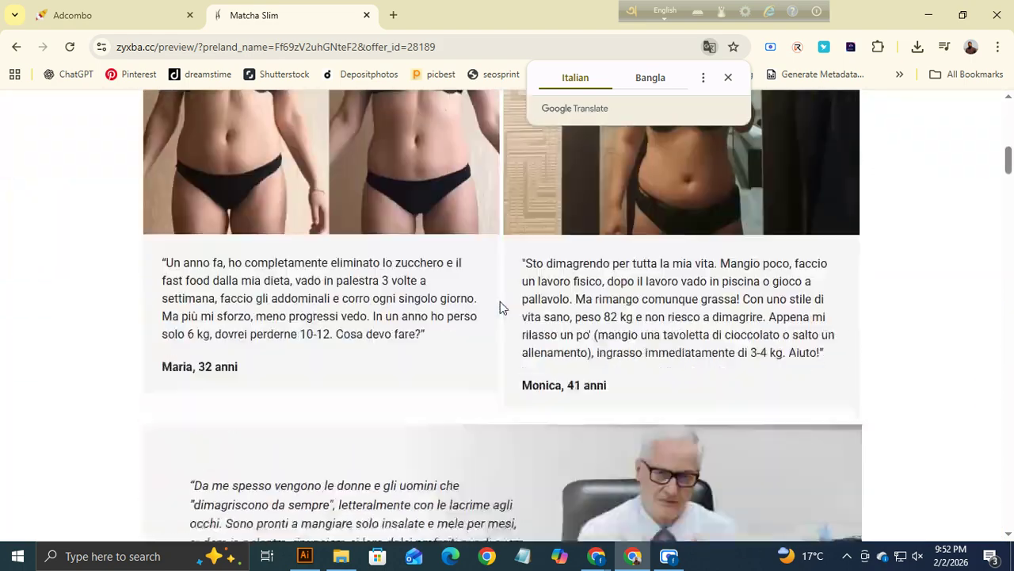
pyautogui.scroll(-20, 500, 299)
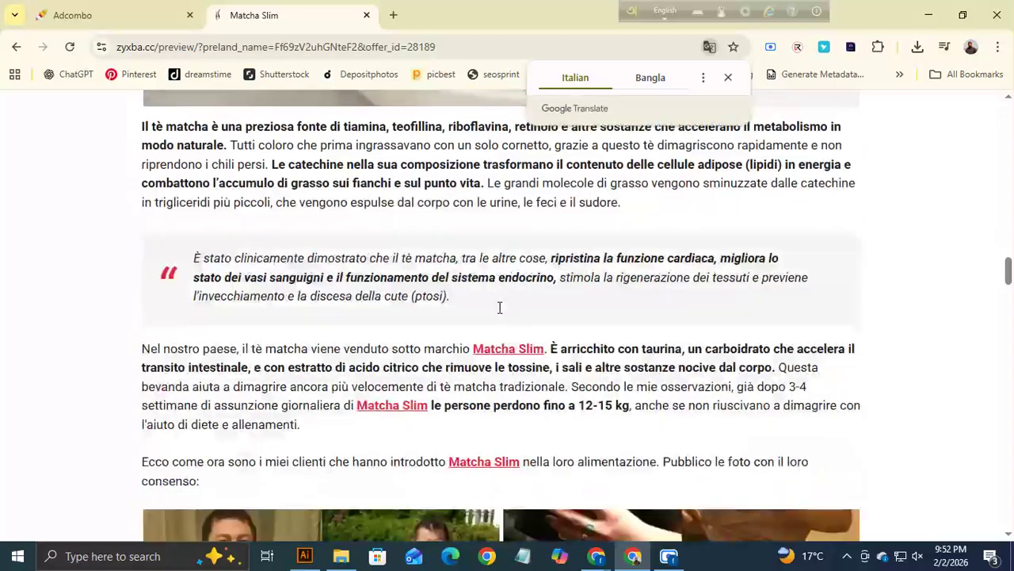
pyautogui.scroll(-12, 503, 329)
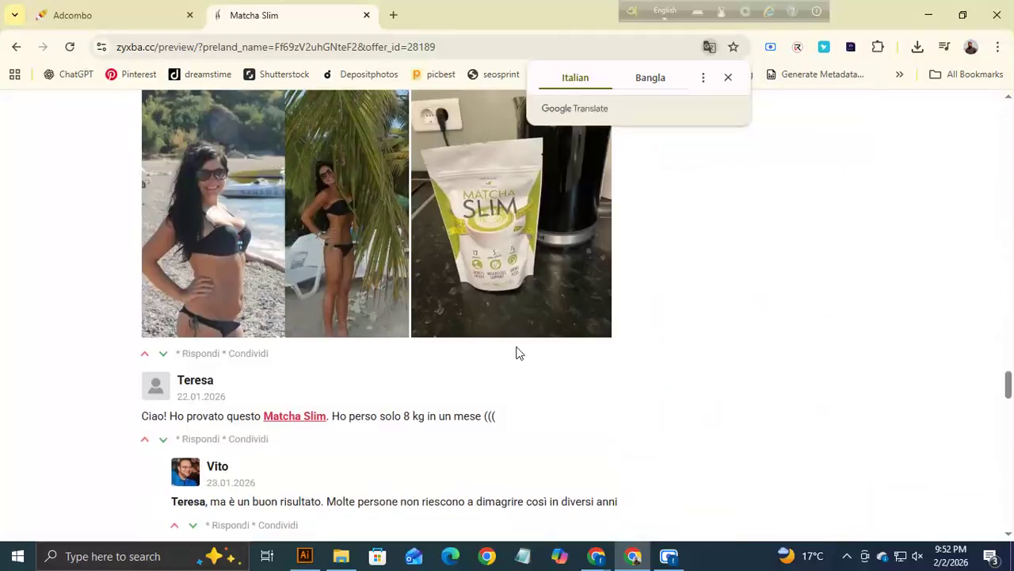
pyautogui.scroll(5, 516, 345)
pyautogui.scroll(-1, 658, 335)
pyautogui.scroll(4, 556, 283)
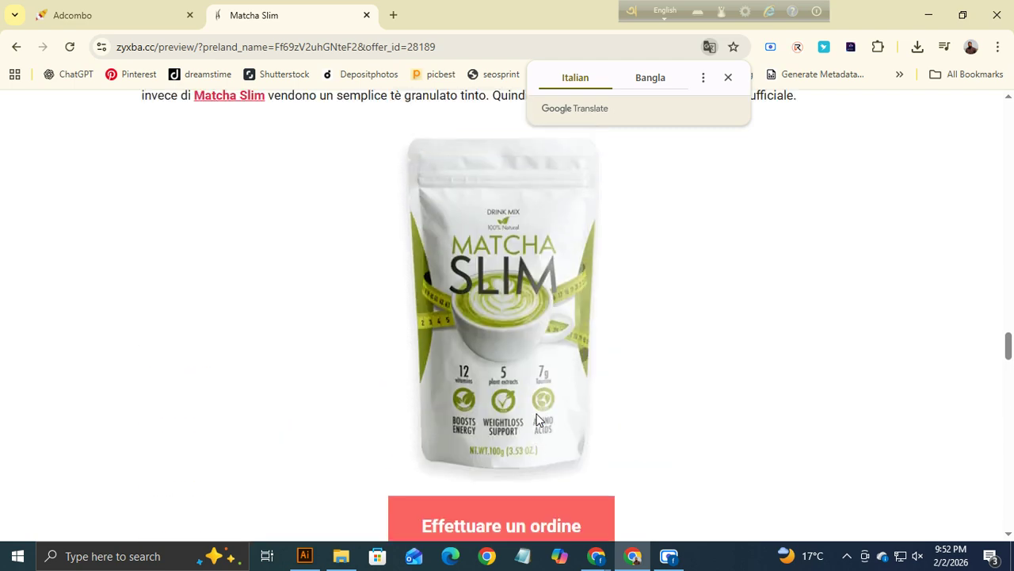
# Look through the prelanding's reader comments down to the closing order link.
pyautogui.scroll(-3, 666, 316)
pyautogui.scroll(-4, 729, 352)
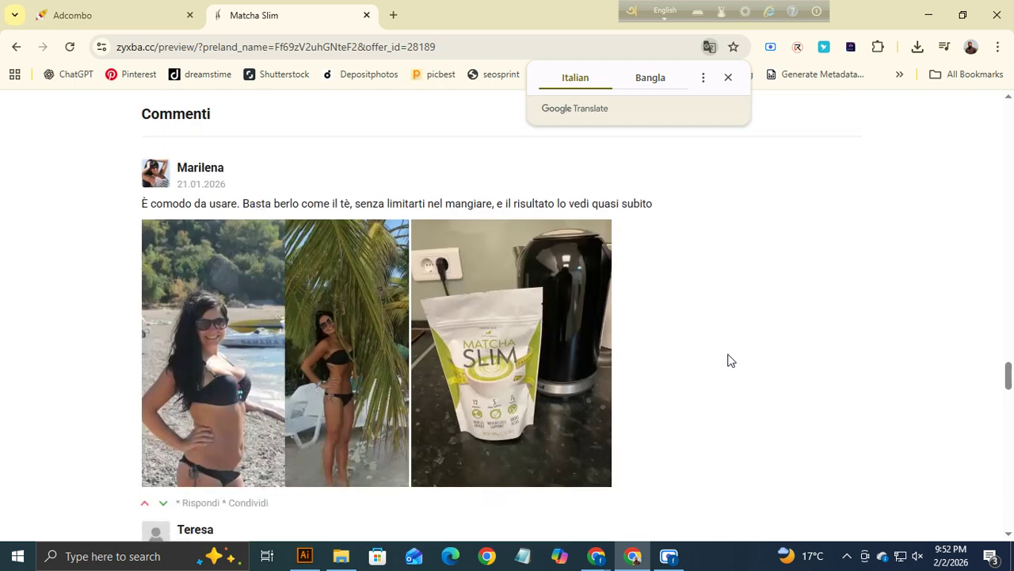
pyautogui.scroll(-5, 726, 358)
pyautogui.scroll(-15, 532, 344)
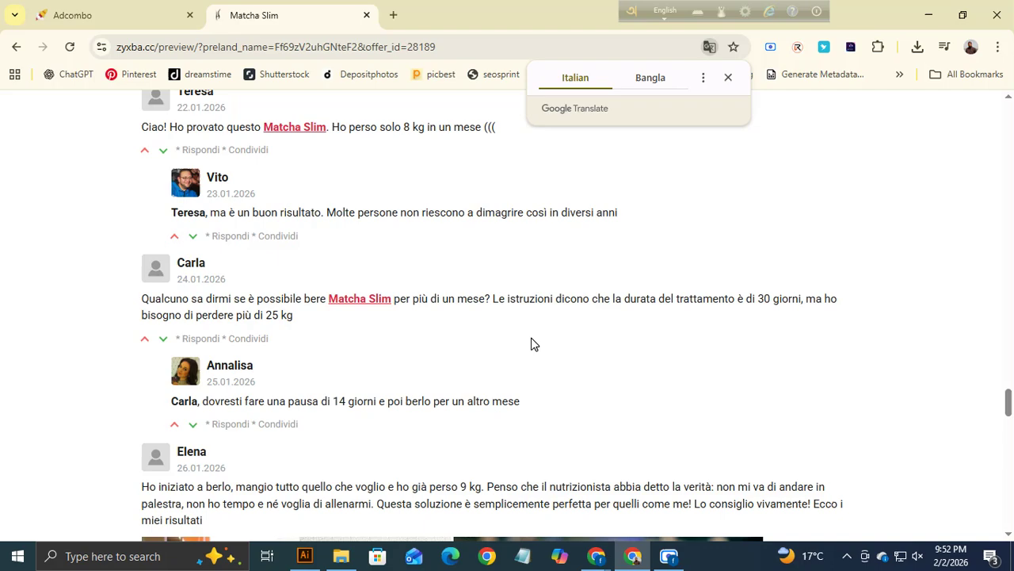
pyautogui.scroll(-7, 529, 338)
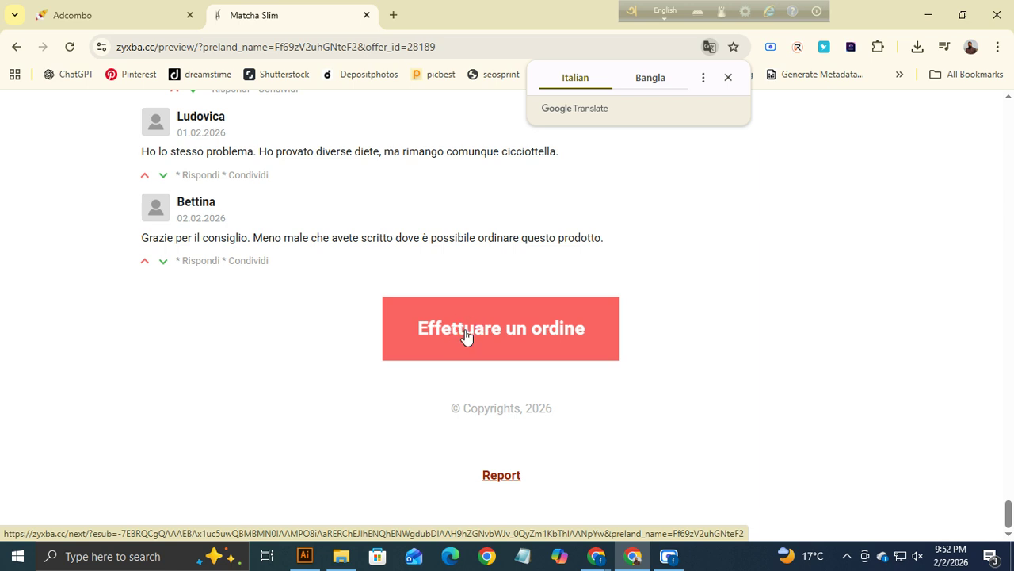
# Return to the Matcha Slim – IT offer page and review its tracking URL together with the landing and prelanding lists.
pyautogui.click(127, 16)
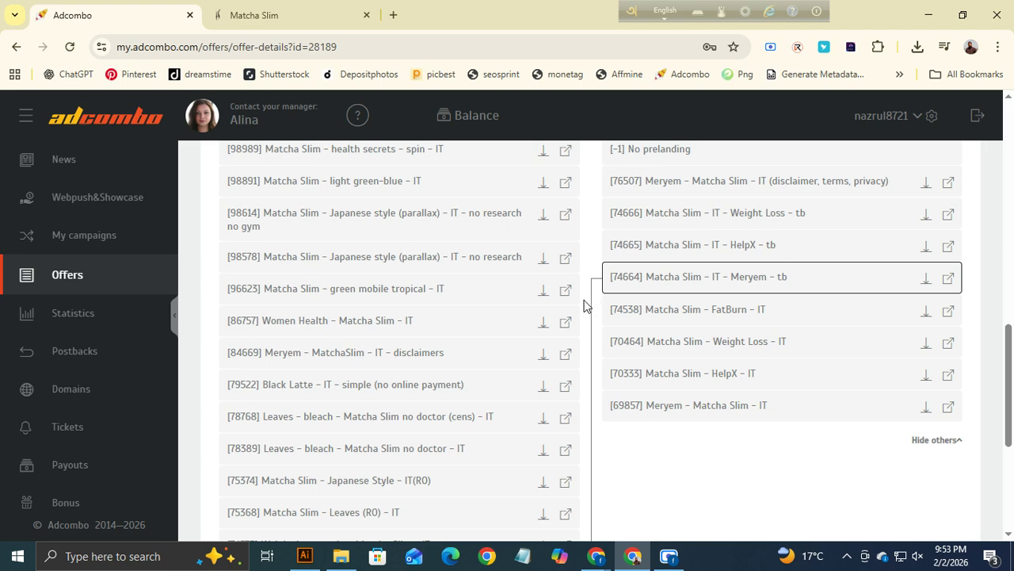
pyautogui.scroll(3, 544, 326)
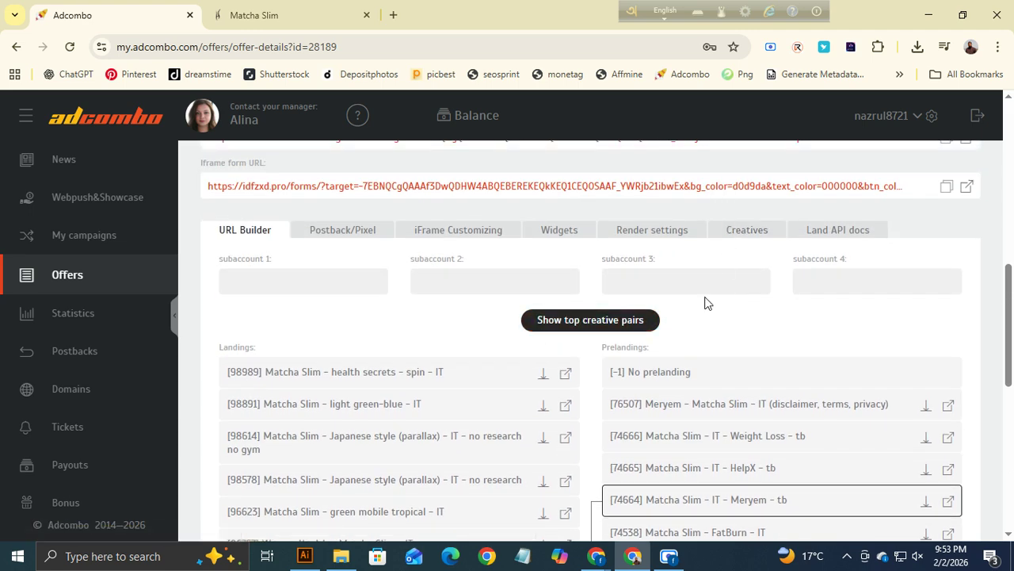
pyautogui.scroll(1, 706, 297)
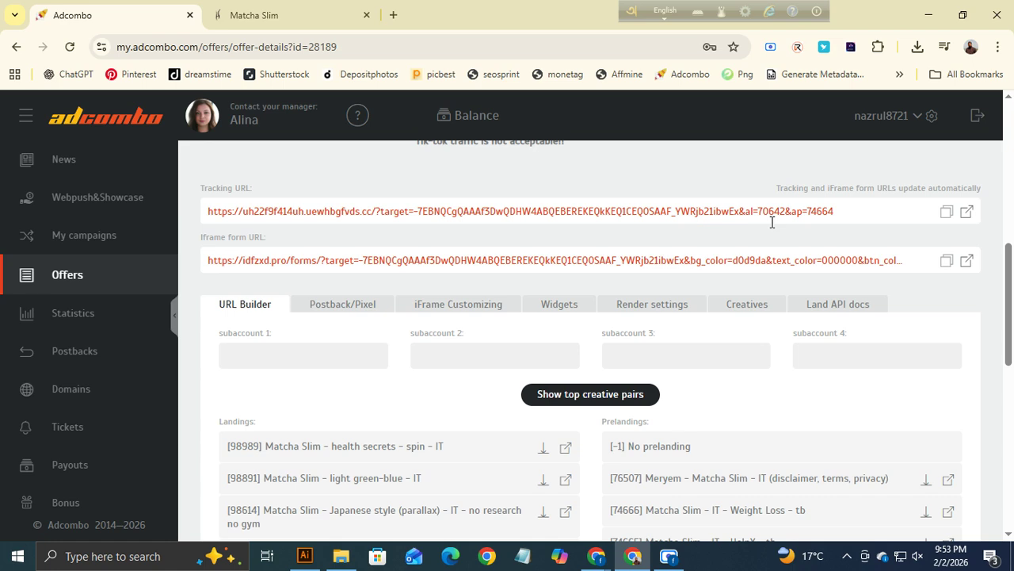
pyautogui.scroll(-4, 412, 292)
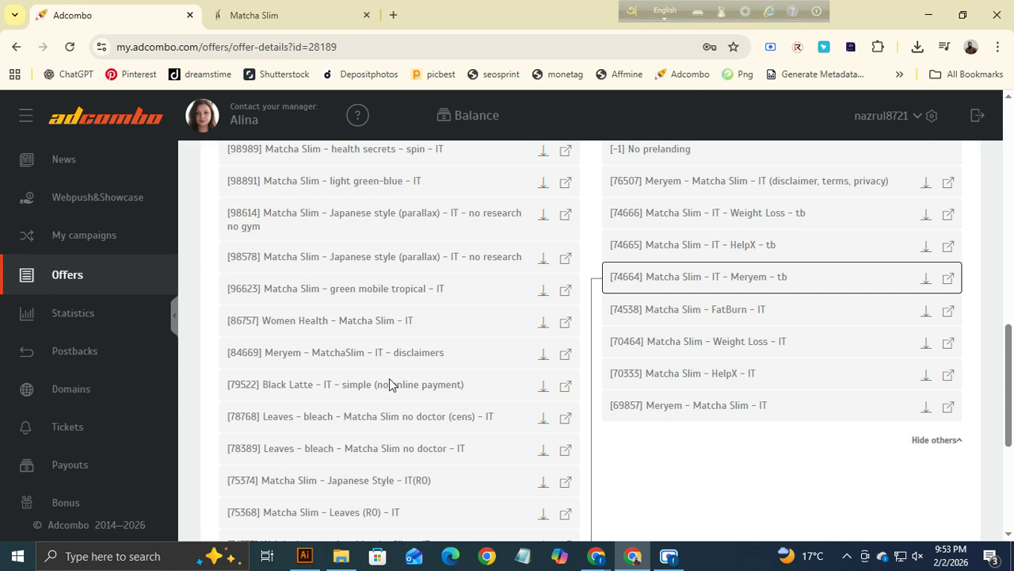
pyautogui.scroll(3, 380, 357)
pyautogui.scroll(-2, 367, 330)
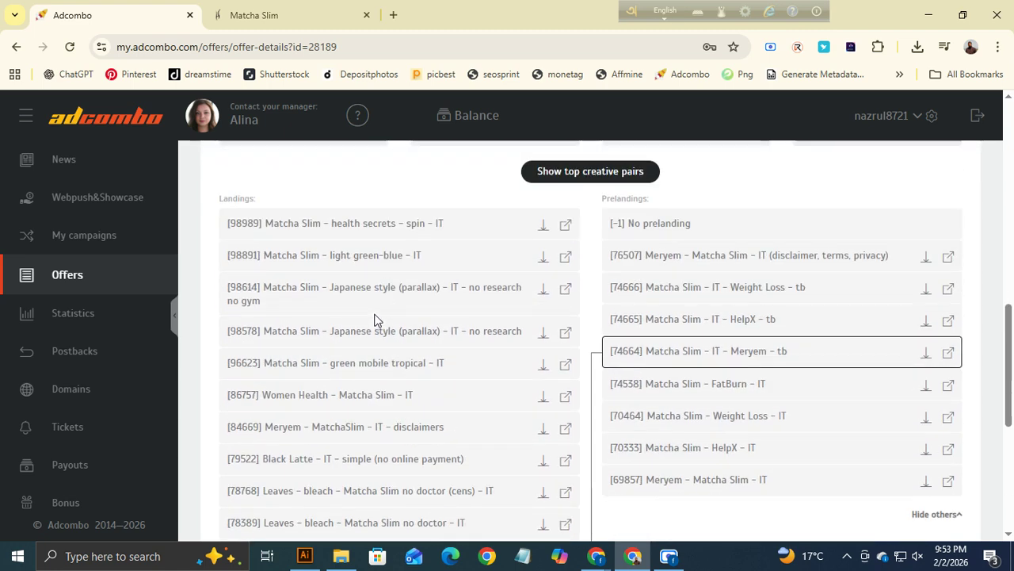
pyautogui.click(668, 557)
pyautogui.click(668, 557)
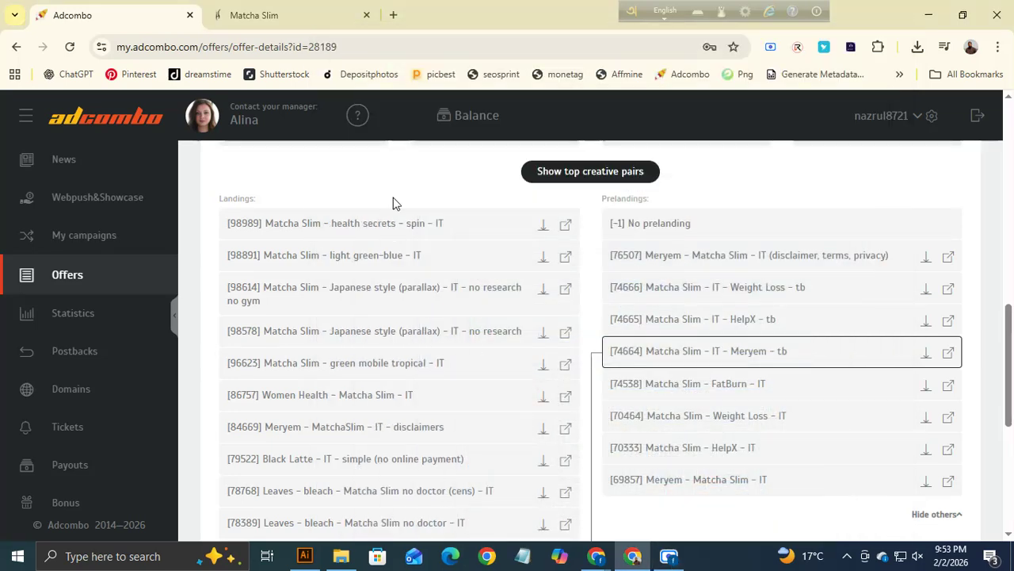
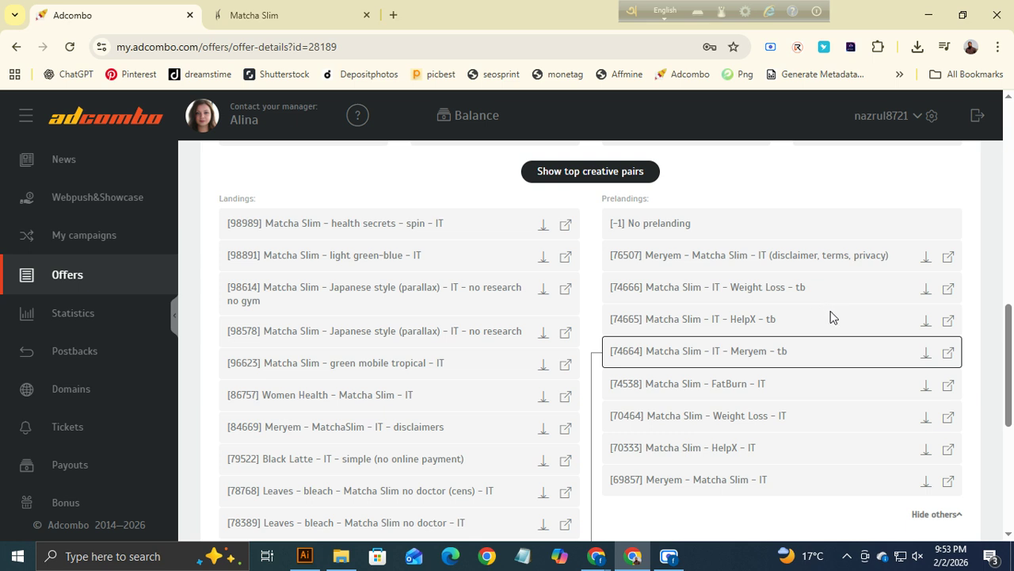
# Open blogger.com in a new browser tab and dismiss the beta feature notices above the blog's post list.
pyautogui.click(392, 15)
pyautogui.write('b')
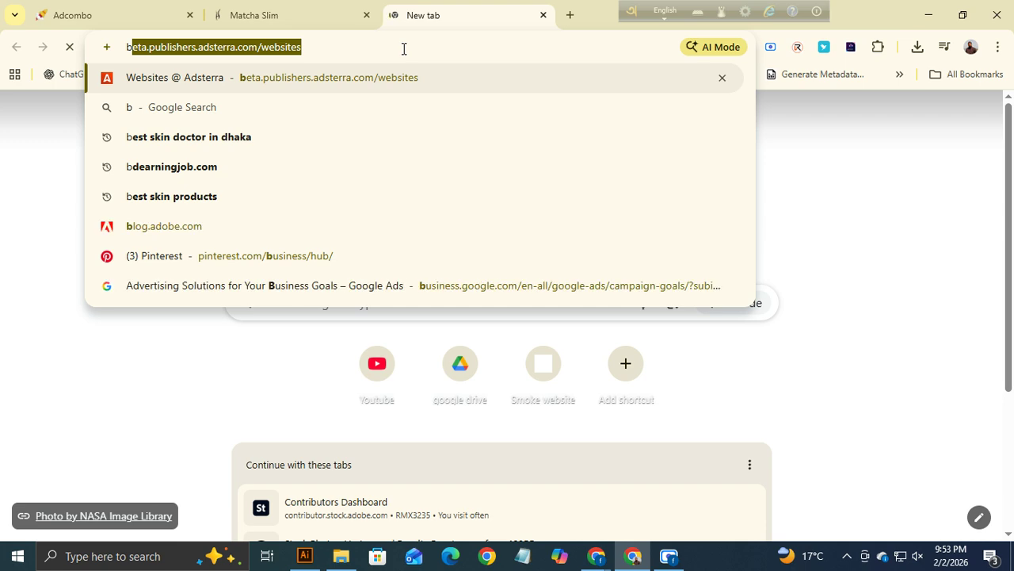
pyautogui.write('lo')
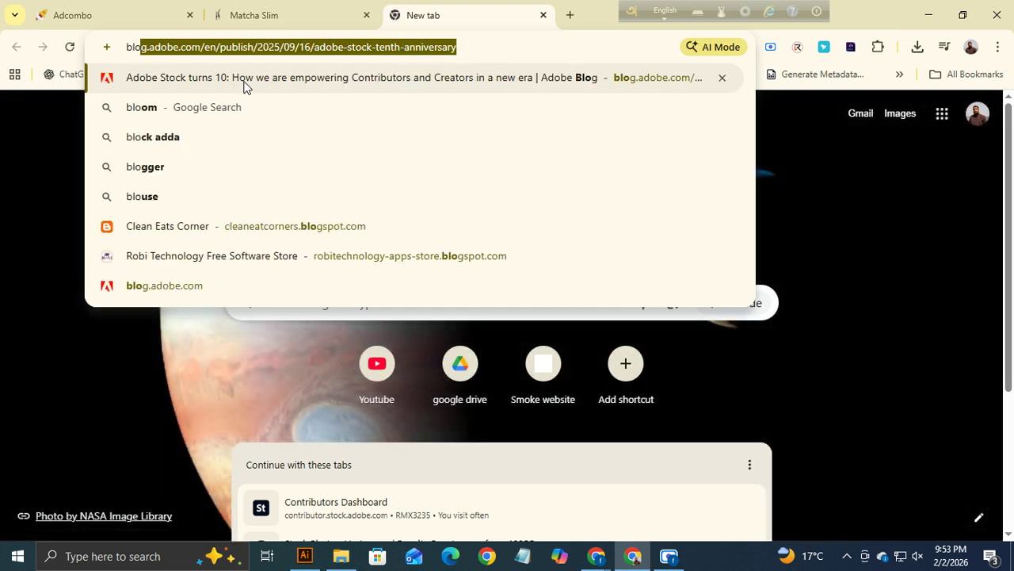
pyautogui.write('gger')
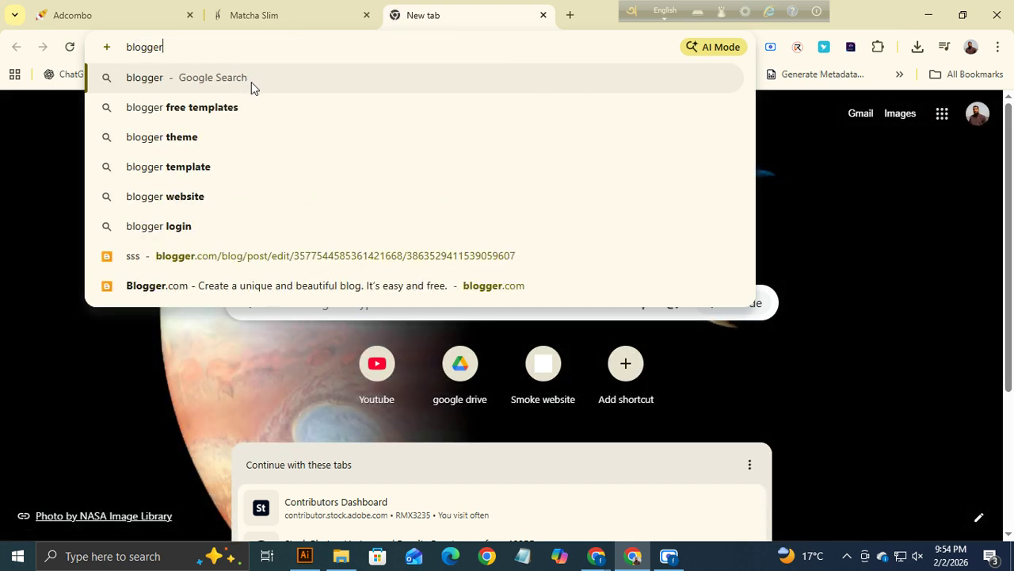
pyautogui.write('.com')
pyautogui.press('Return')
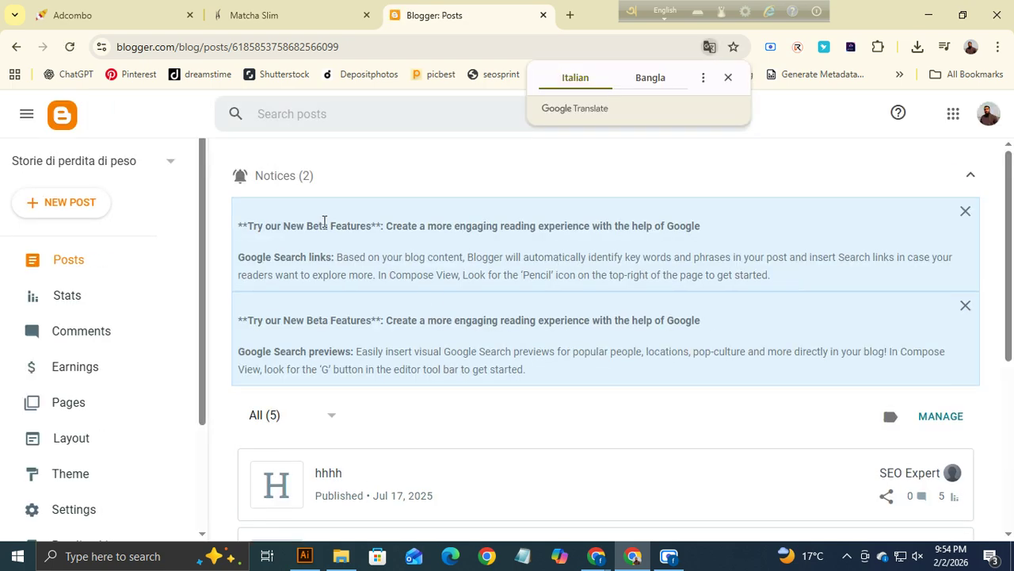
pyautogui.click(964, 217)
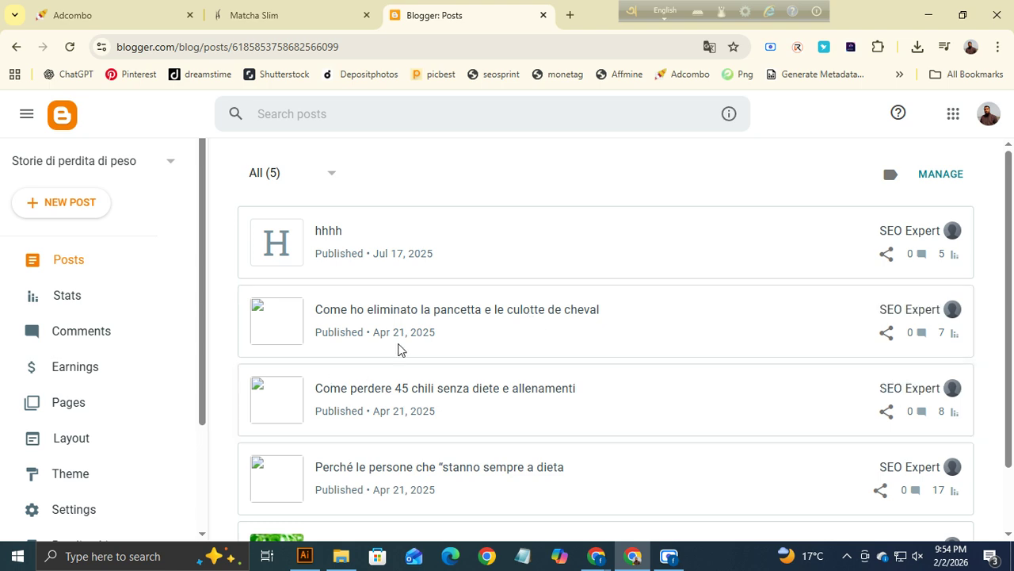
# Open the post "Come ho eliminato la pancetta e le culotte de cheval" for editing and switch it to Compose view.
pyautogui.click(529, 311)
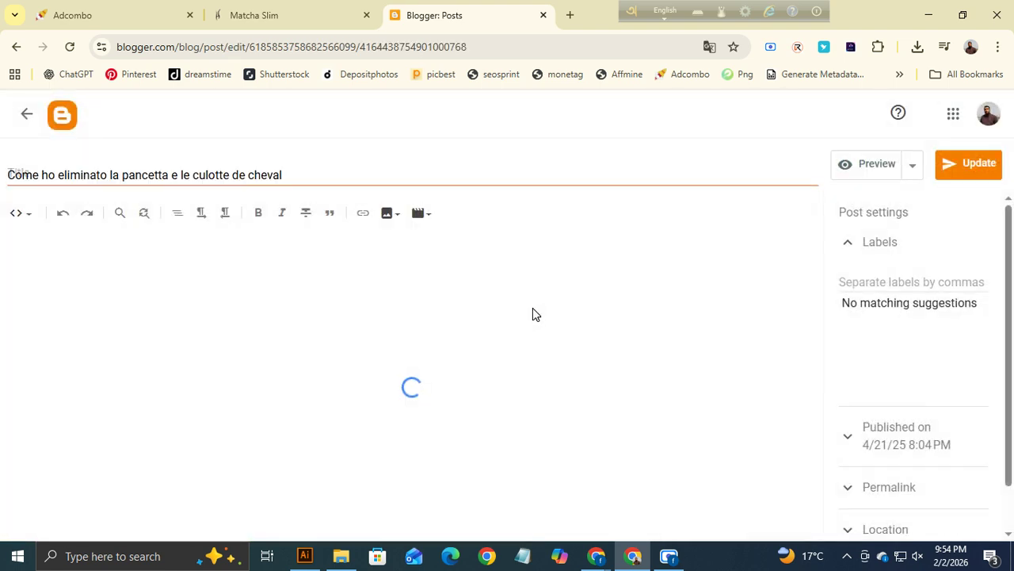
pyautogui.click(23, 216)
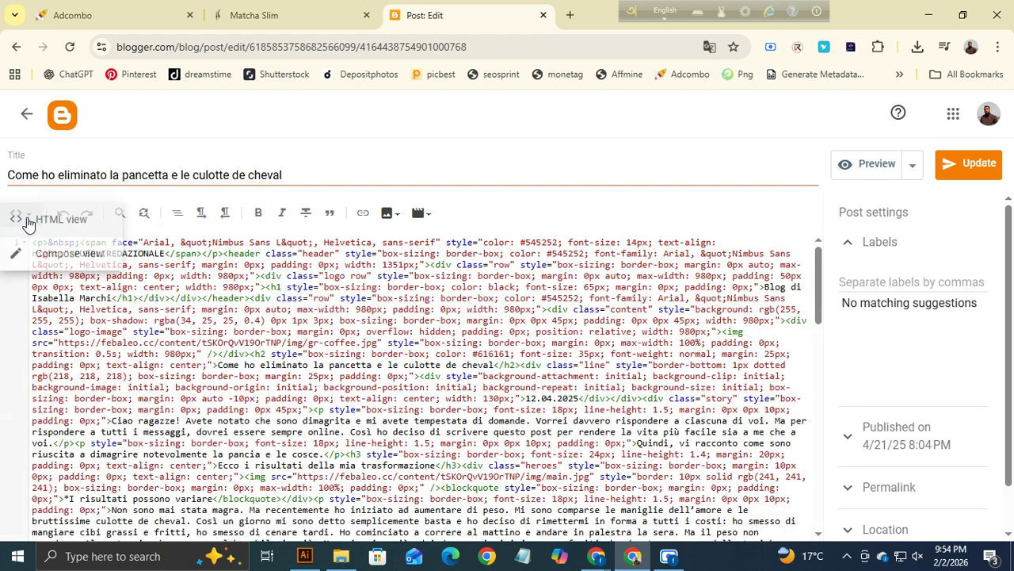
pyautogui.click(52, 253)
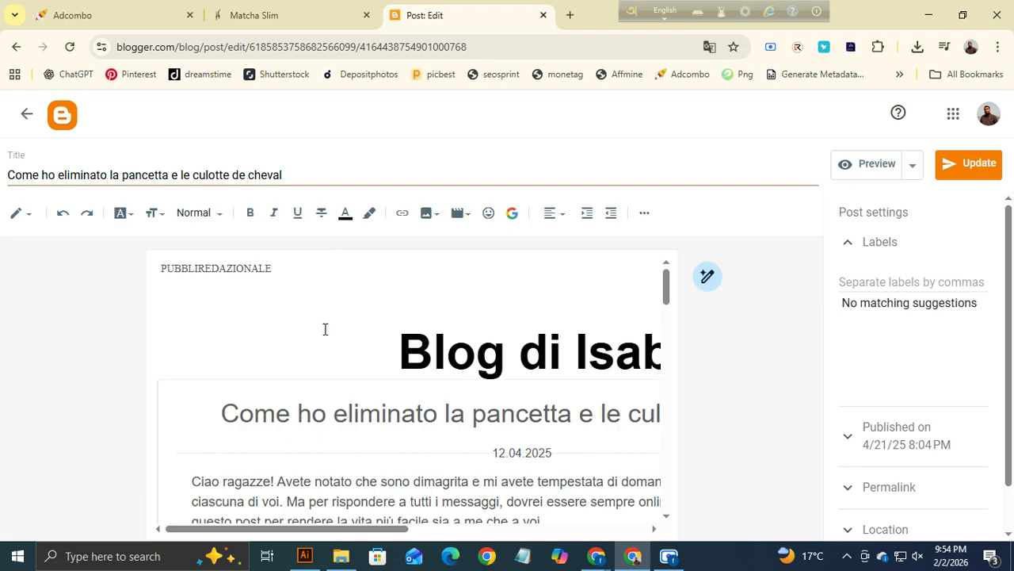
# Examine the post's story, transformation photos and Matcha Slim passages from the beginning down to the footer.
pyautogui.scroll(-5, 456, 336)
pyautogui.scroll(-3, 468, 358)
pyautogui.scroll(3, 655, 392)
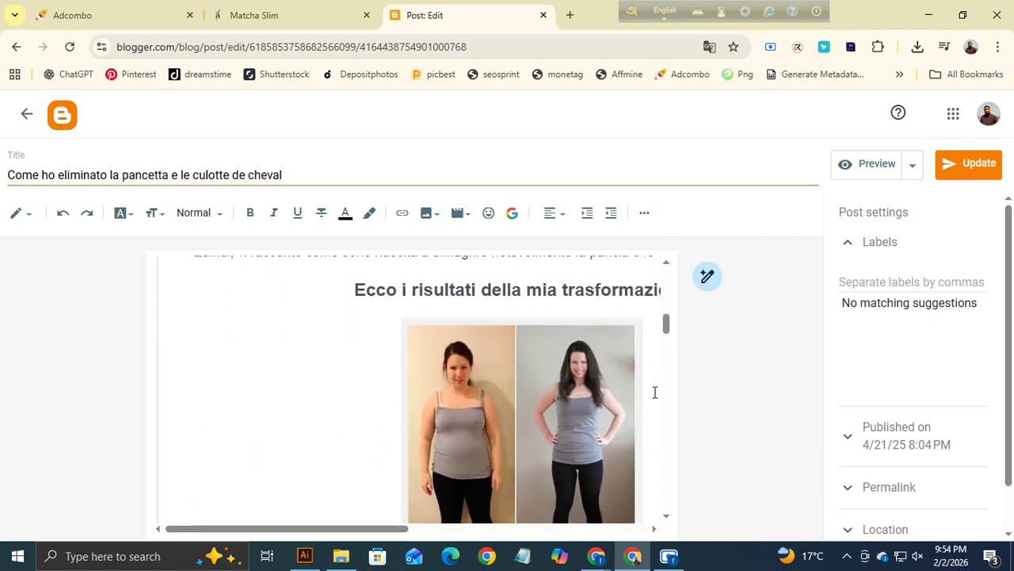
pyautogui.scroll(2, 574, 395)
pyautogui.scroll(-5, 586, 392)
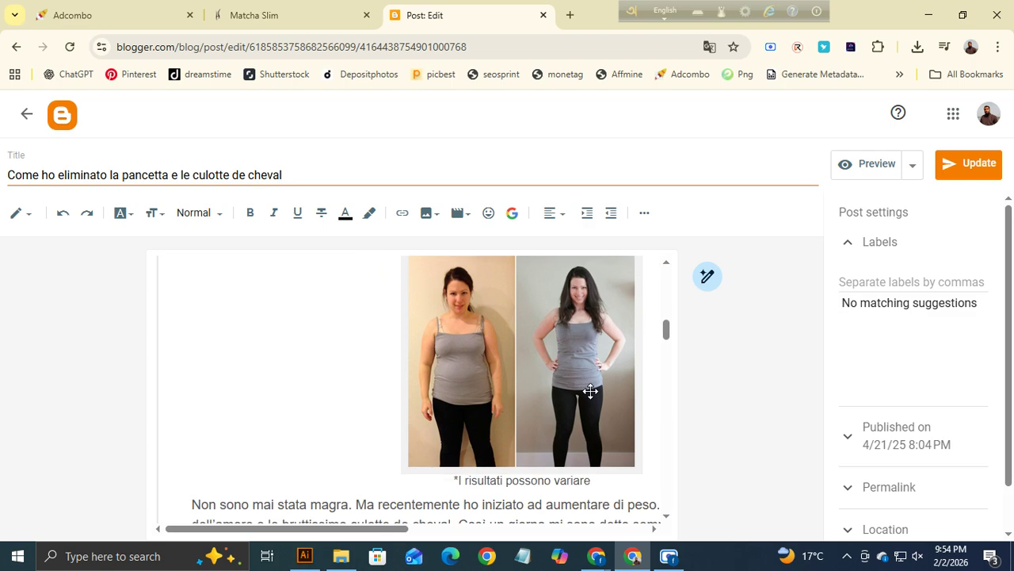
pyautogui.scroll(-10, 593, 387)
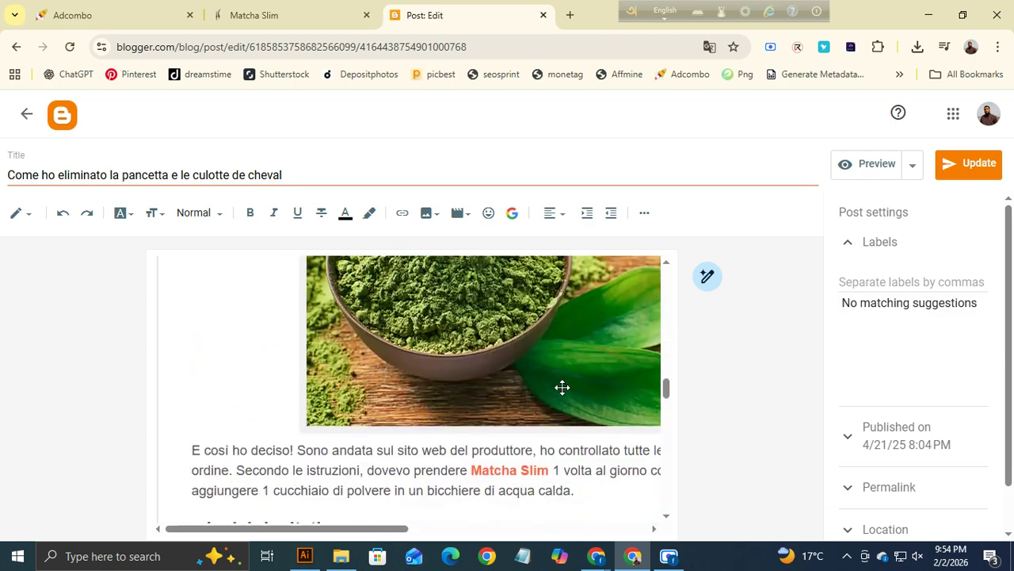
pyautogui.scroll(-10, 565, 384)
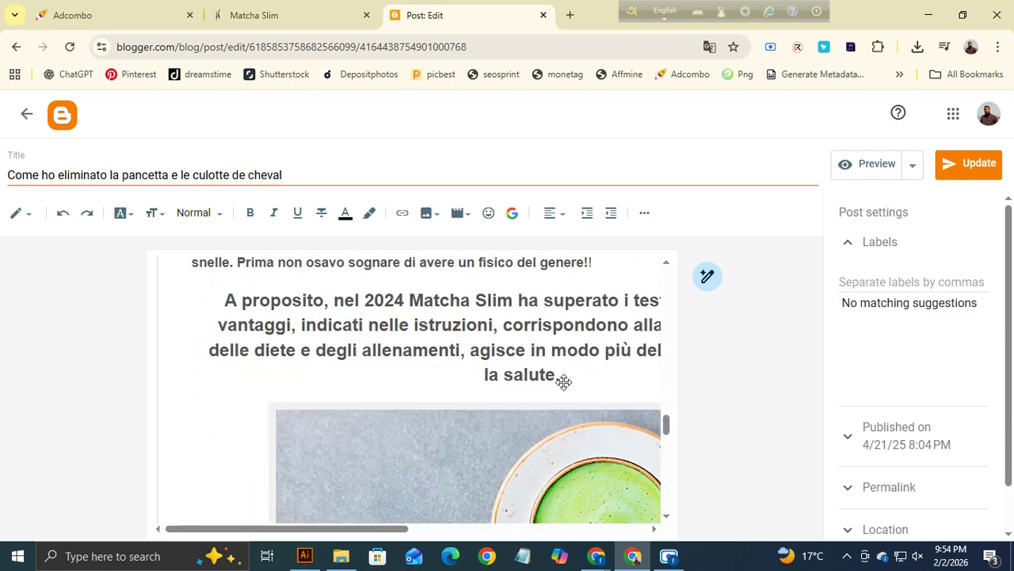
pyautogui.scroll(-8, 561, 384)
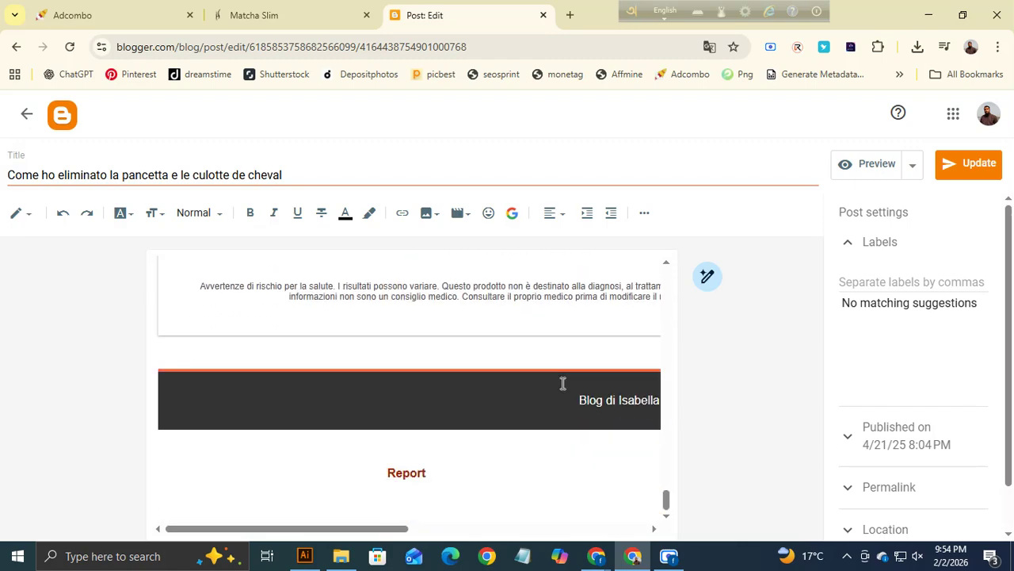
# Go through the post again from its header image to the product picture and the "PORTAMI ALL'OFFERTA" offer link.
pyautogui.scroll(6, 561, 384)
pyautogui.scroll(20, 561, 384)
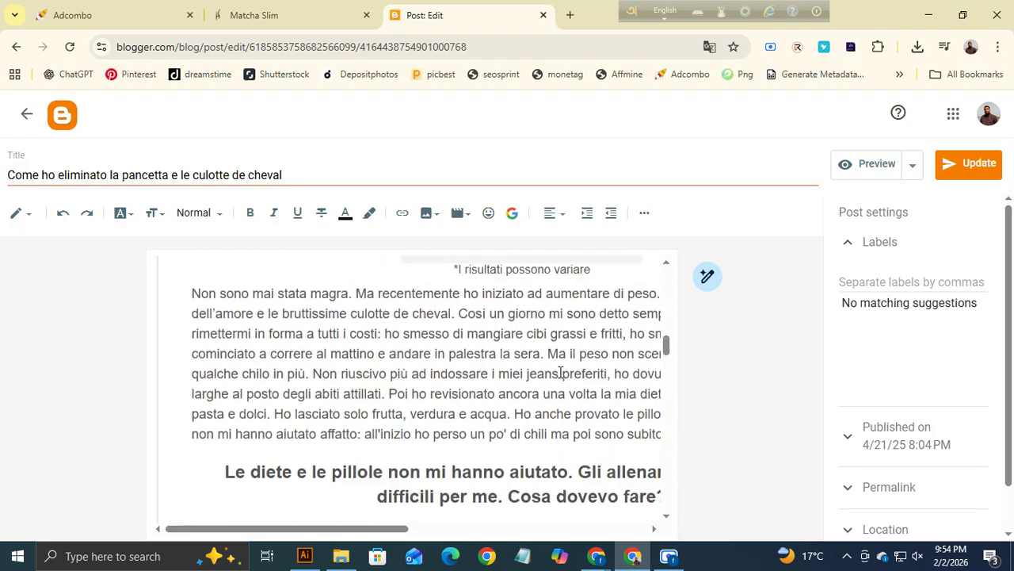
pyautogui.scroll(1, 546, 366)
pyautogui.scroll(-8, 449, 369)
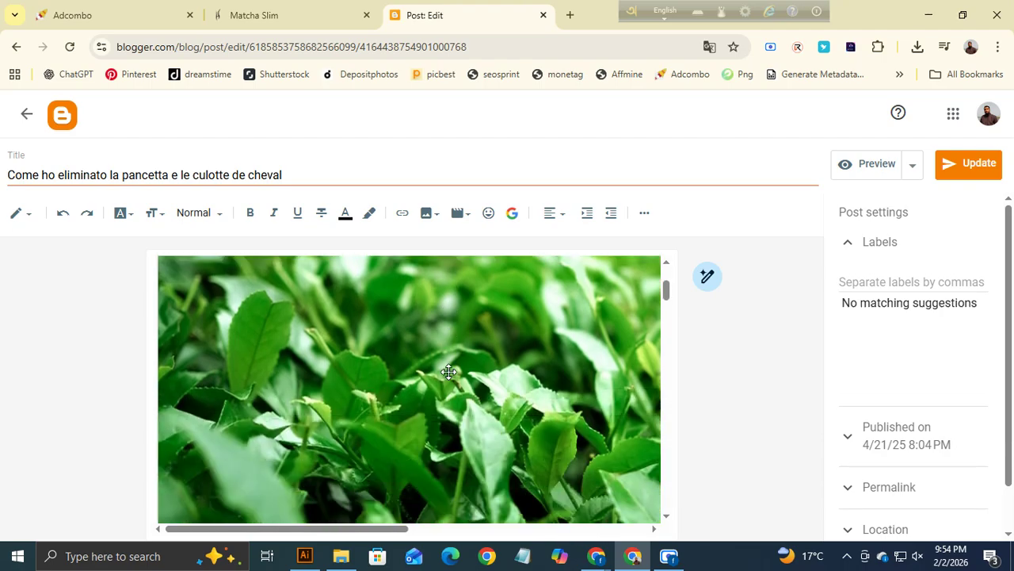
pyautogui.scroll(-15, 455, 370)
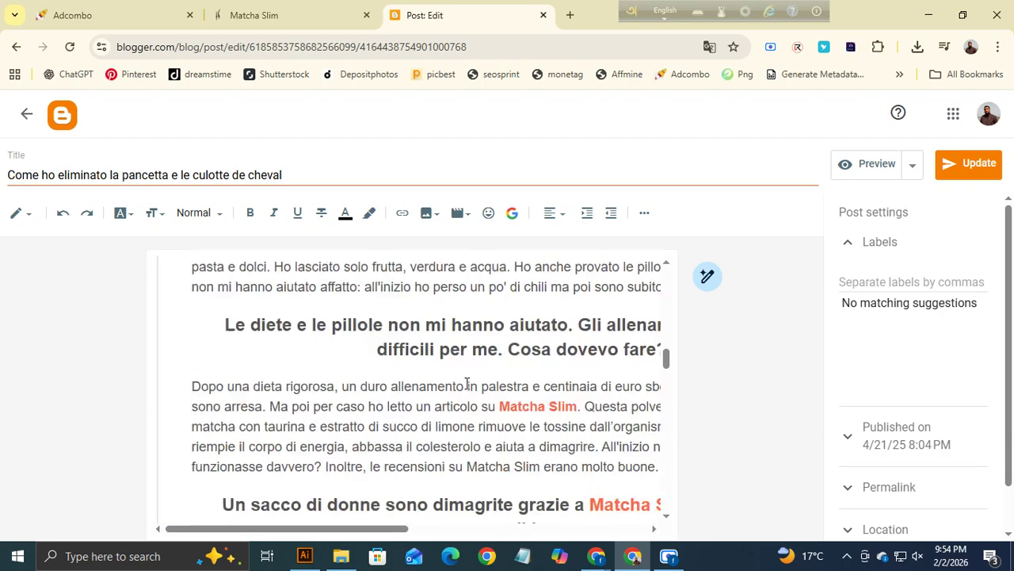
pyautogui.scroll(-10, 467, 369)
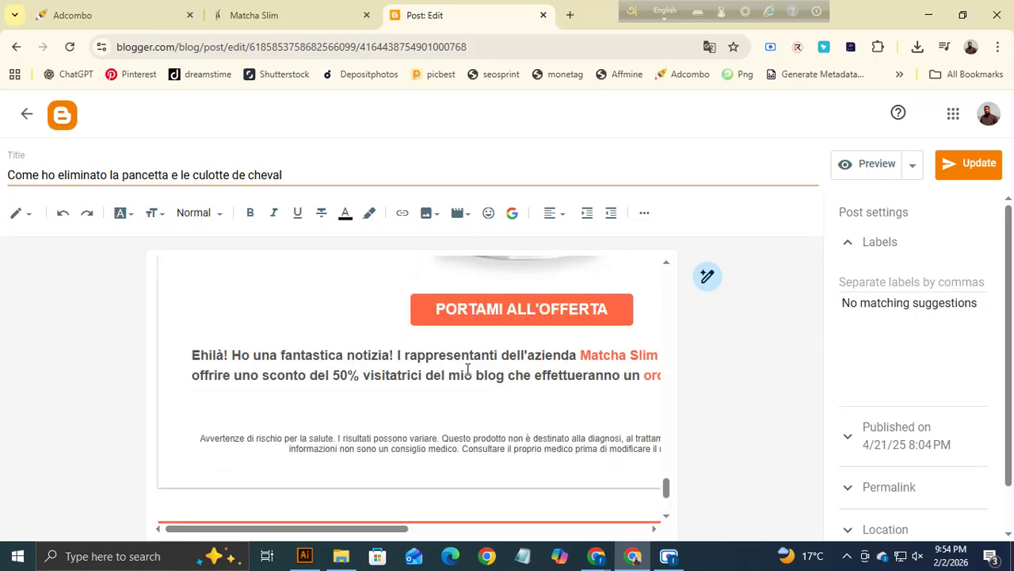
pyautogui.scroll(5, 468, 364)
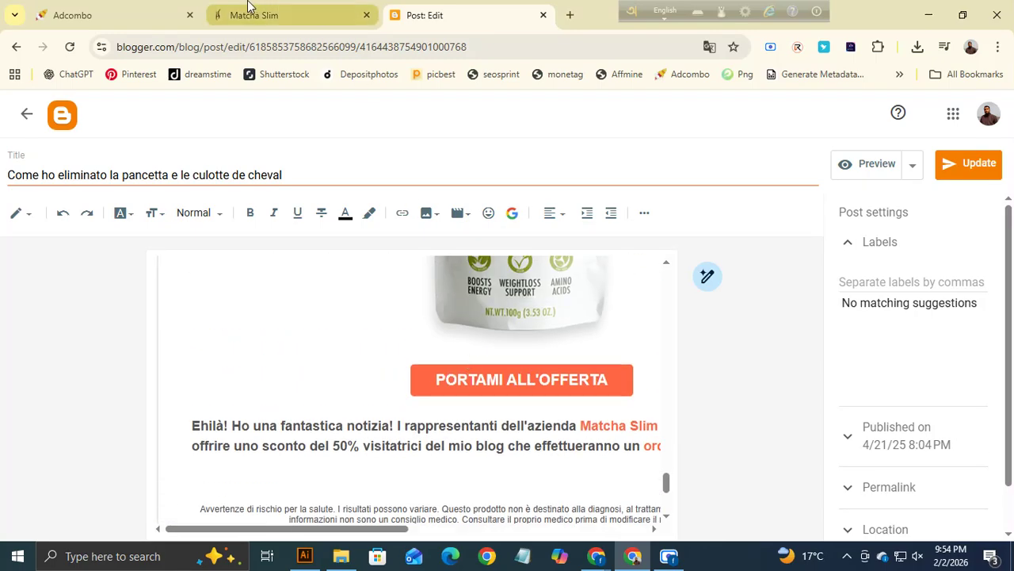
# Return to the Adcombo offer page and preview the [74538] Matcha Slim – FatBurn – IT prelanding.
pyautogui.click(120, 17)
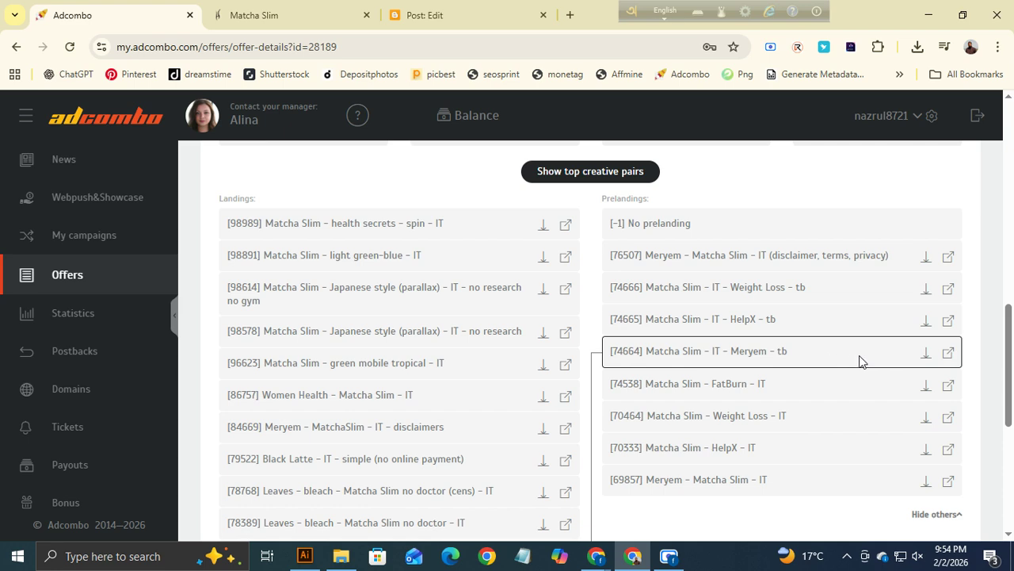
pyautogui.click(948, 384)
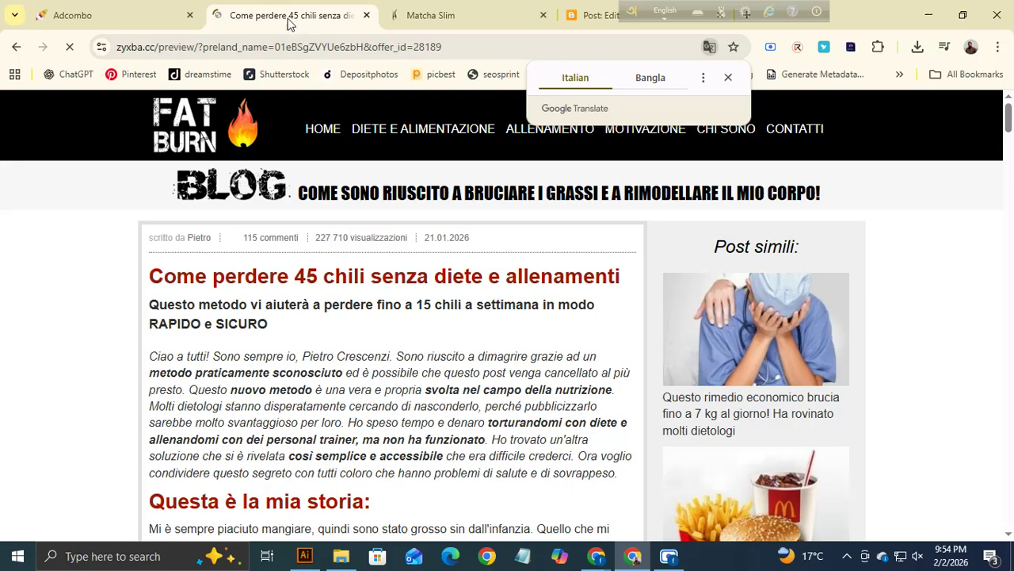
# Close the Matcha Slim preview and copy the FatBurn prelanding's content from its headline through the final "Ultimo lotto di Matcha Slim" button.
pyautogui.click(543, 15)
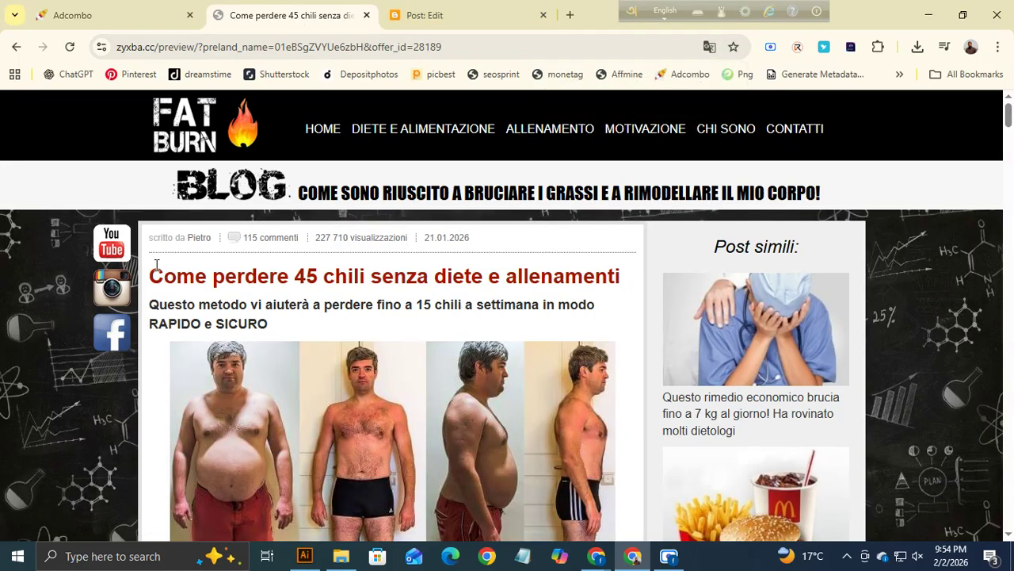
pyautogui.moveTo(150, 270); pyautogui.dragTo(494, 237)
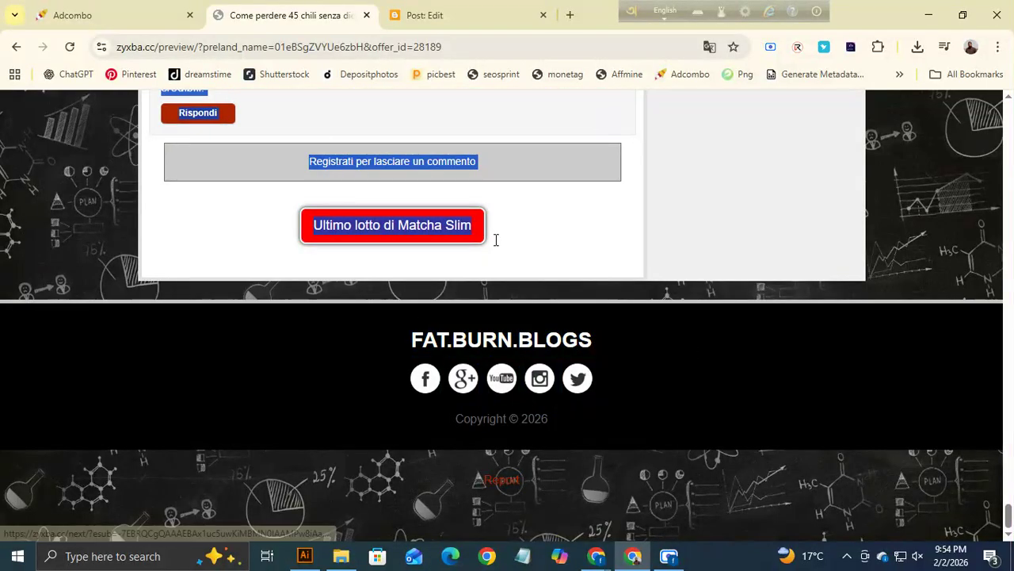
pyautogui.rightClick(413, 230)
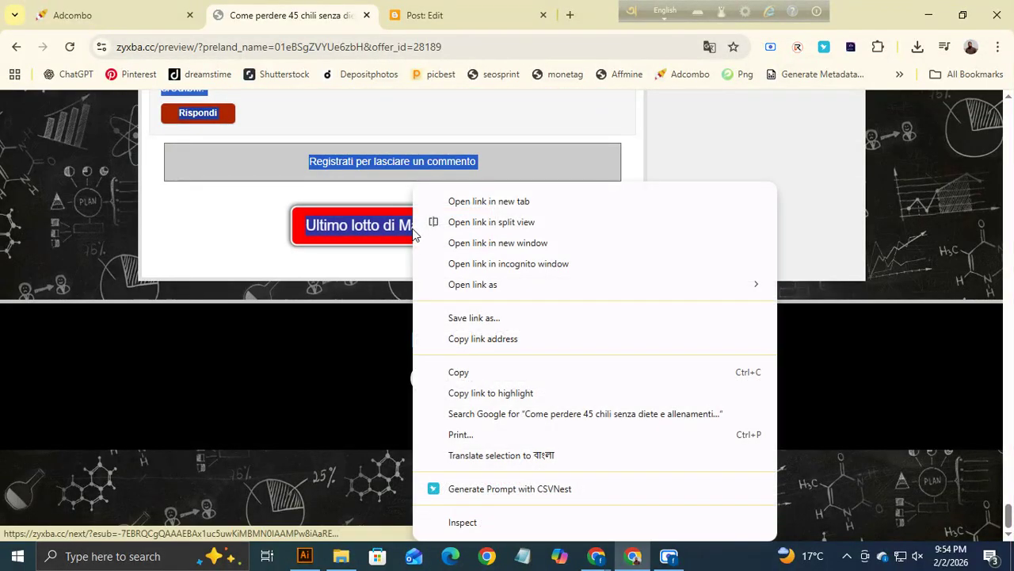
pyautogui.click(462, 373)
pyautogui.scroll(10, 468, 288)
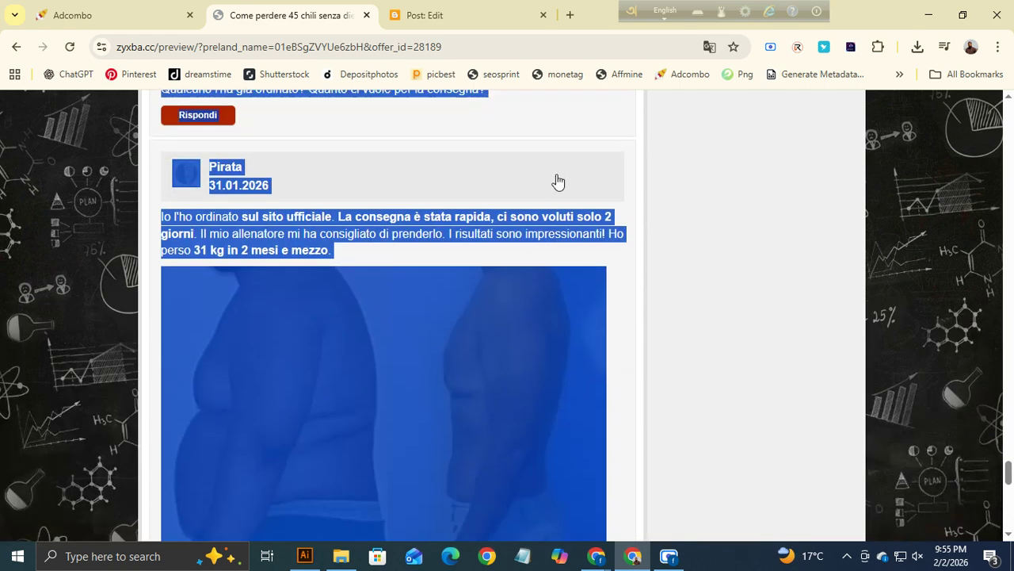
# Leave the open Blogger post, create a new one and paste the copied prelanding content into its body.
pyautogui.click(432, 15)
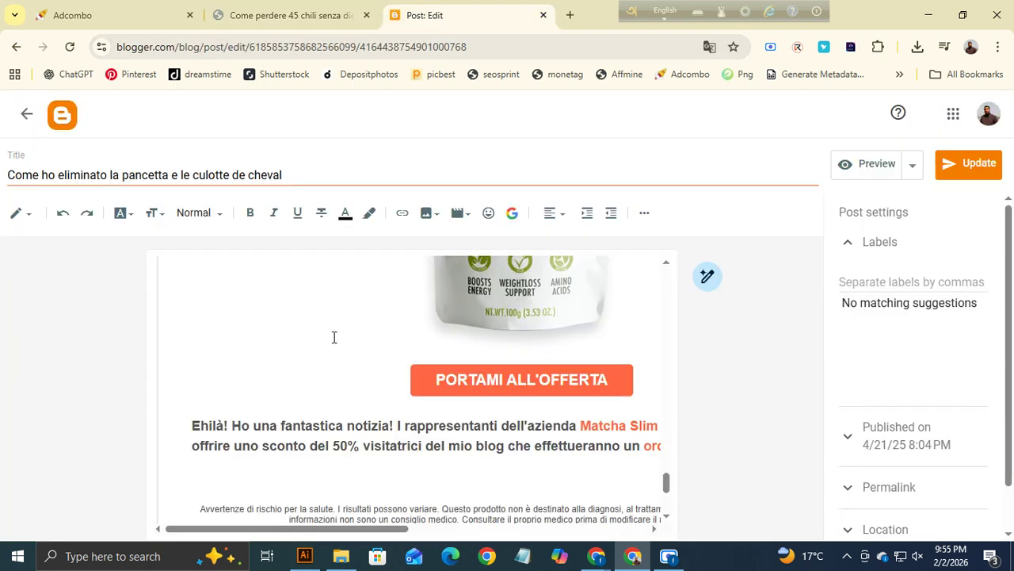
pyautogui.click(27, 114)
pyautogui.click(51, 205)
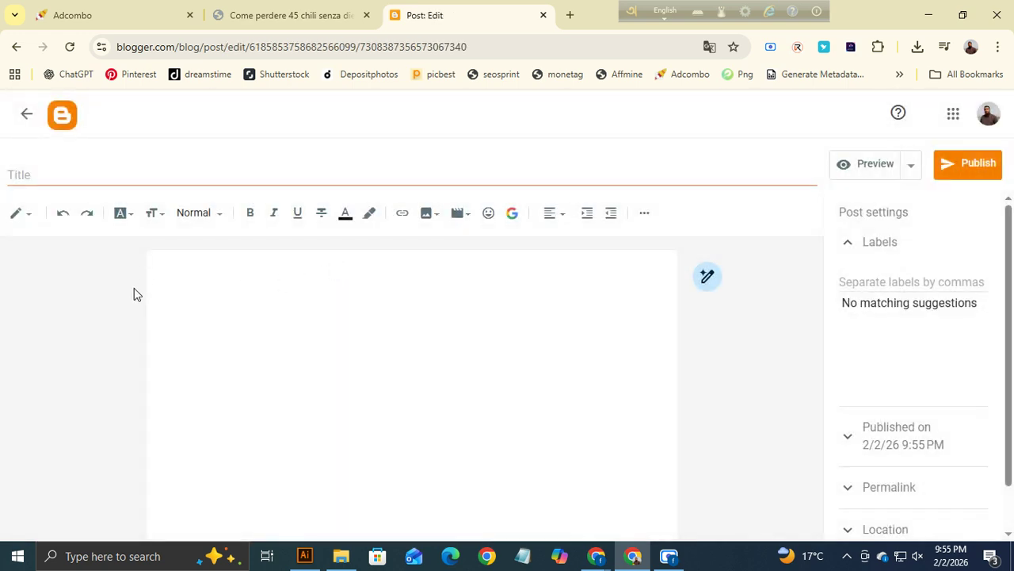
pyautogui.click(236, 289)
pyautogui.hotkey('ctrl', 'v')
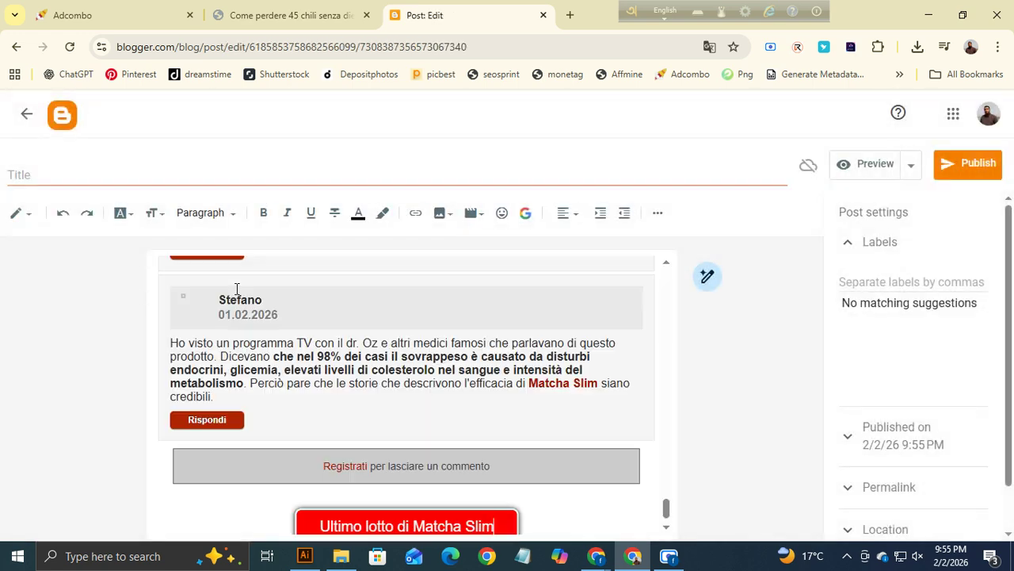
# Title the new post "Matcha Slim Best offer 50% Less" and publish it to the blog.
pyautogui.scroll(10, 475, 360)
pyautogui.scroll(15, 492, 359)
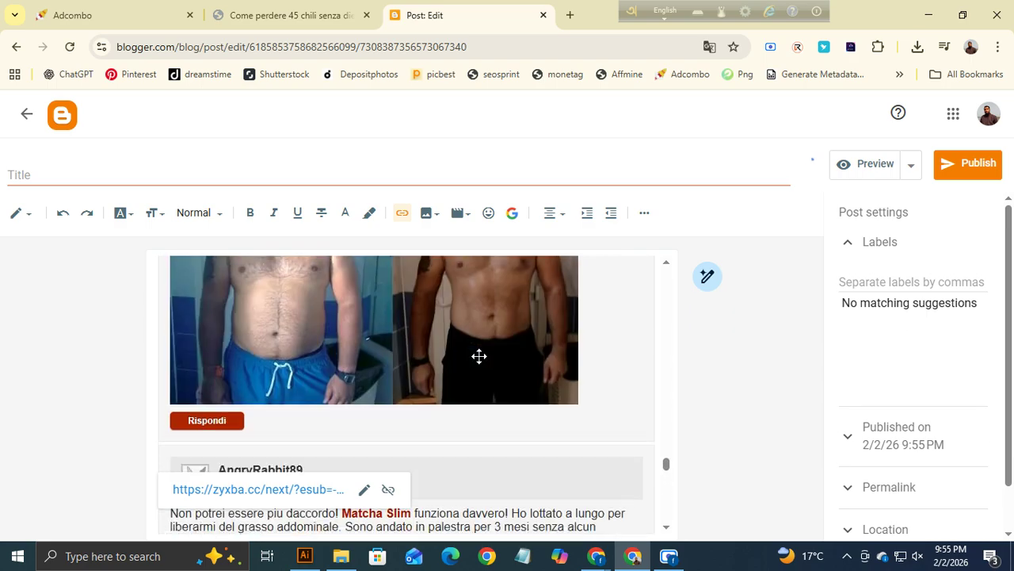
pyautogui.scroll(20, 469, 352)
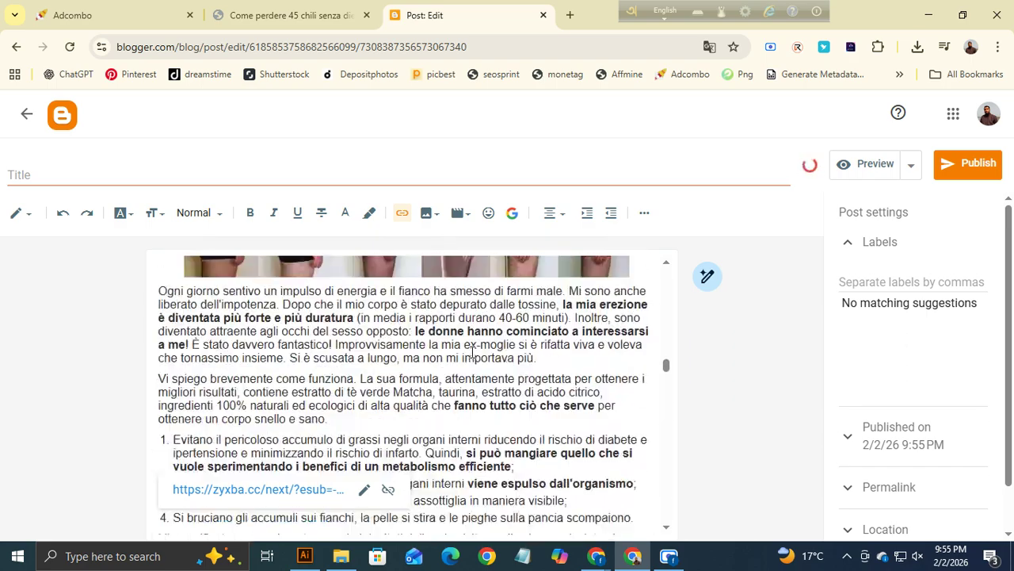
pyautogui.scroll(3, 467, 359)
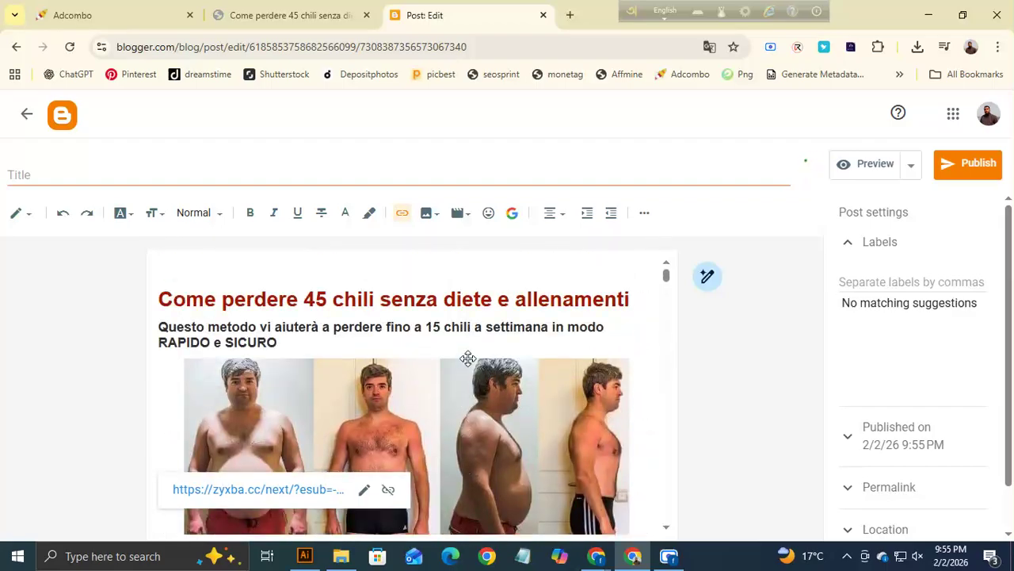
pyautogui.click(748, 386)
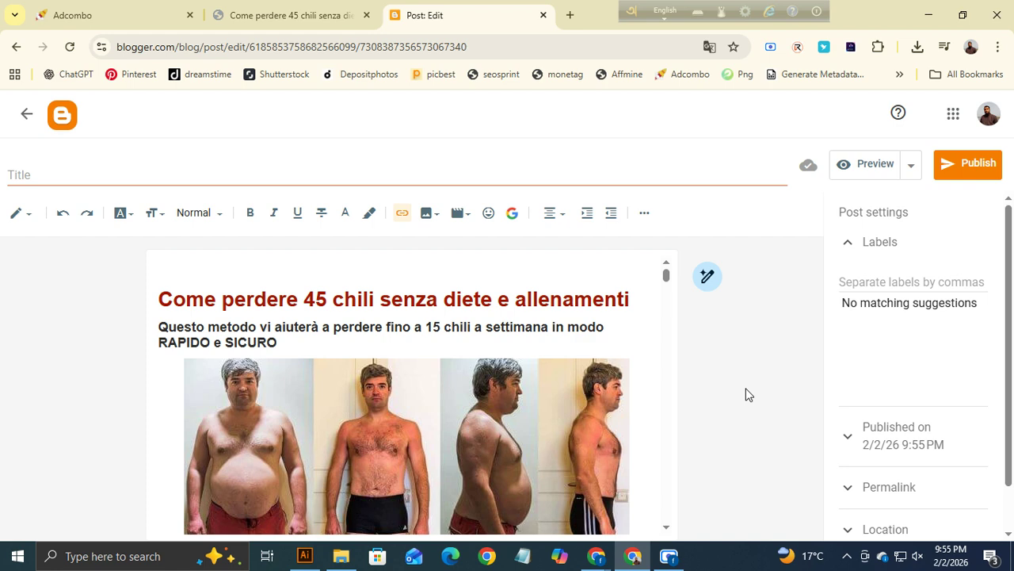
pyautogui.click(42, 179)
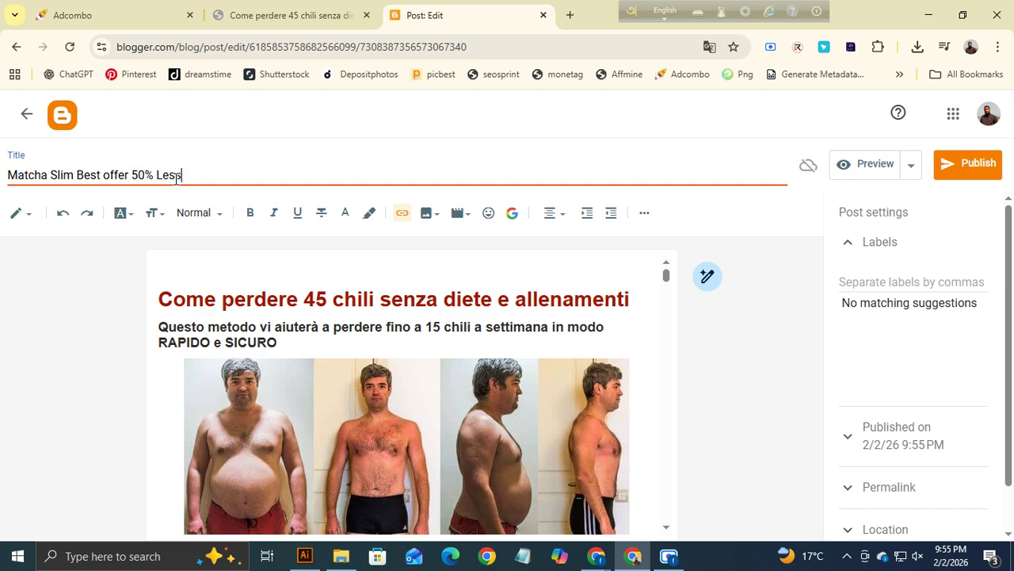
pyautogui.click(289, 299)
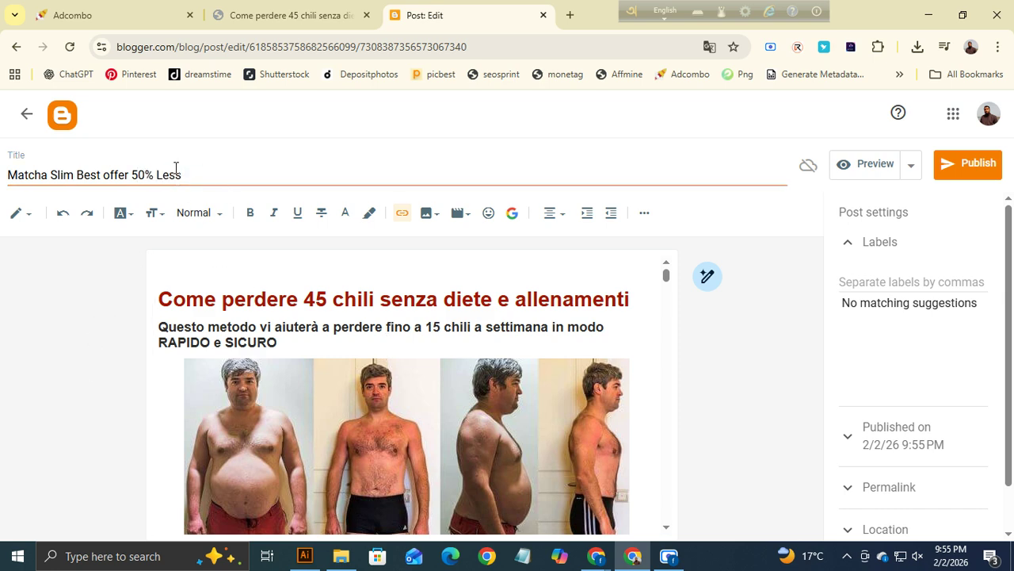
pyautogui.click(971, 163)
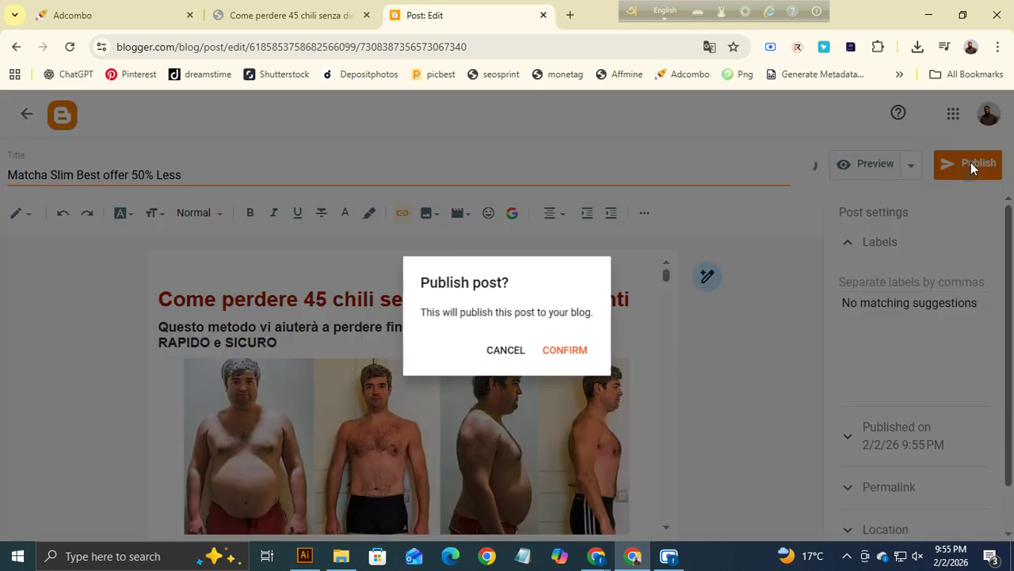
pyautogui.click(567, 351)
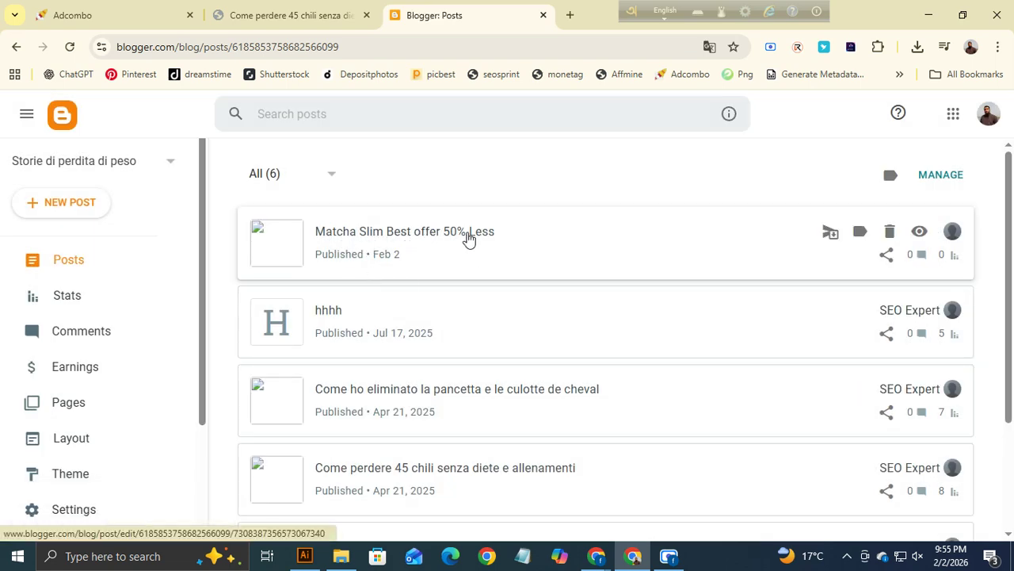
# View the published post on the blog and examine it from the title down to the "Ultimo lotto di Matcha Slim" button.
pyautogui.click(919, 232)
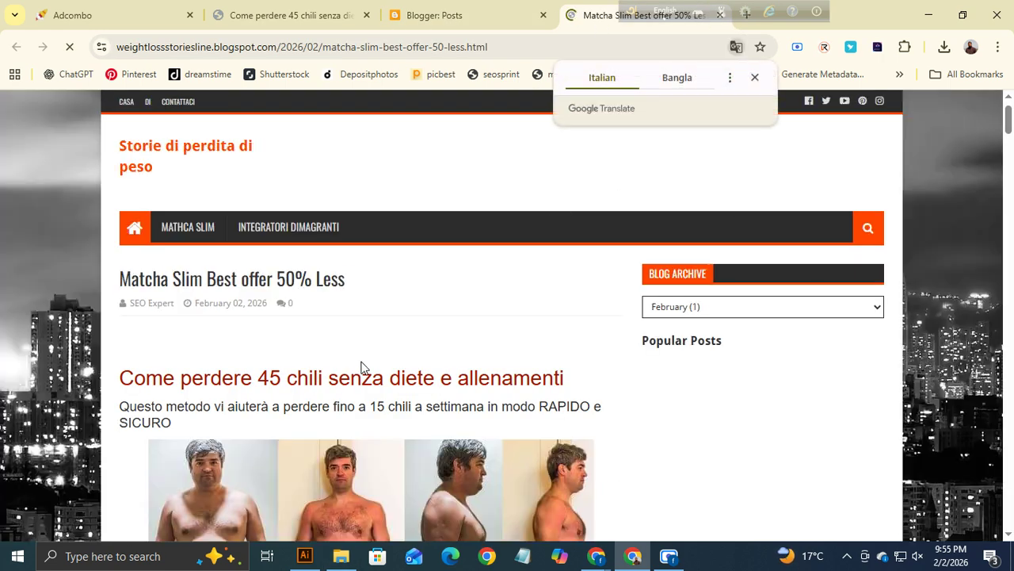
pyautogui.scroll(-2, 585, 361)
pyautogui.scroll(2, 713, 298)
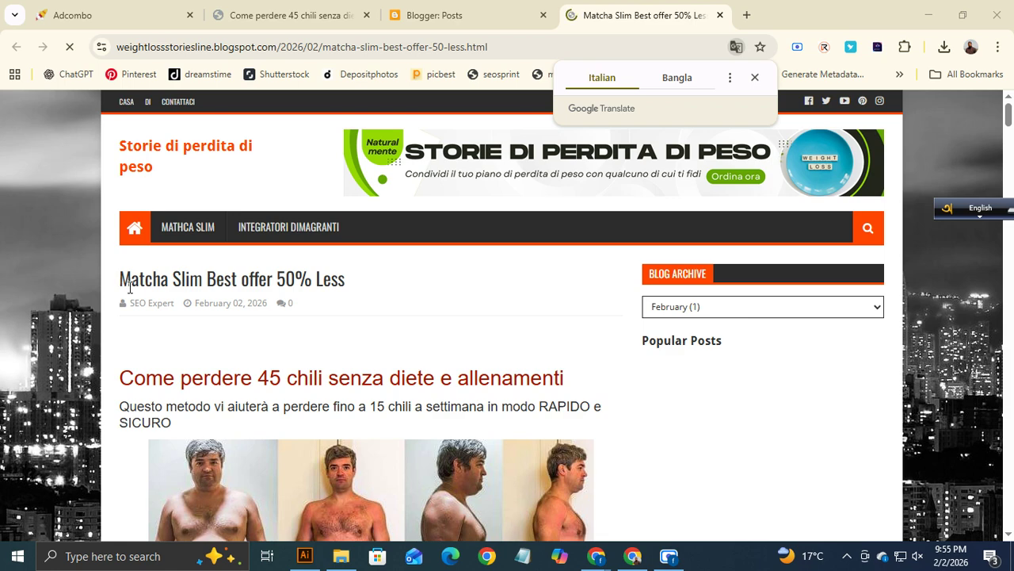
pyautogui.moveTo(129, 287); pyautogui.dragTo(335, 314)
pyautogui.scroll(-2, 320, 314)
pyautogui.click(165, 232)
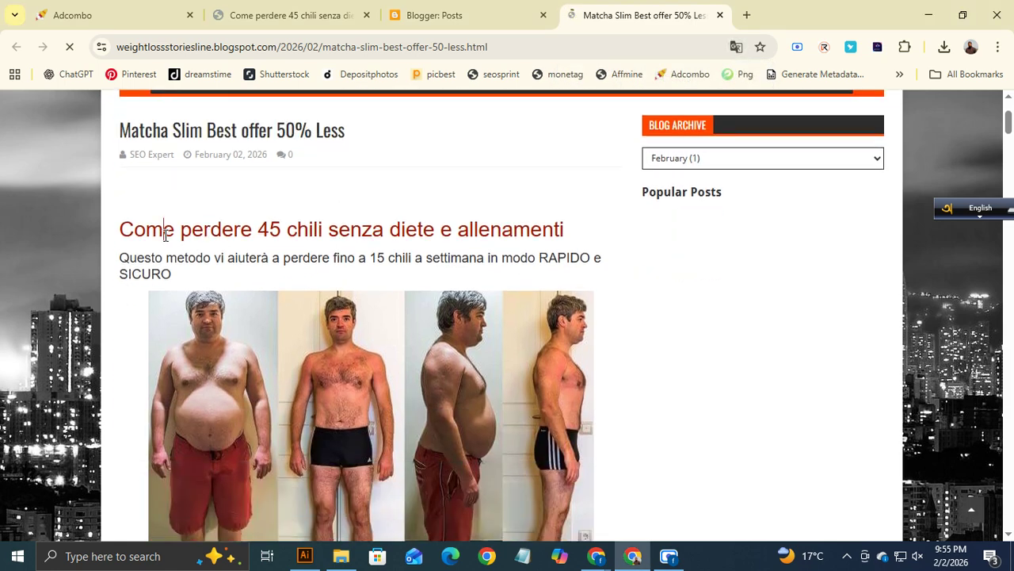
pyautogui.moveTo(165, 232); pyautogui.dragTo(389, 317)
pyautogui.scroll(-10, 378, 287)
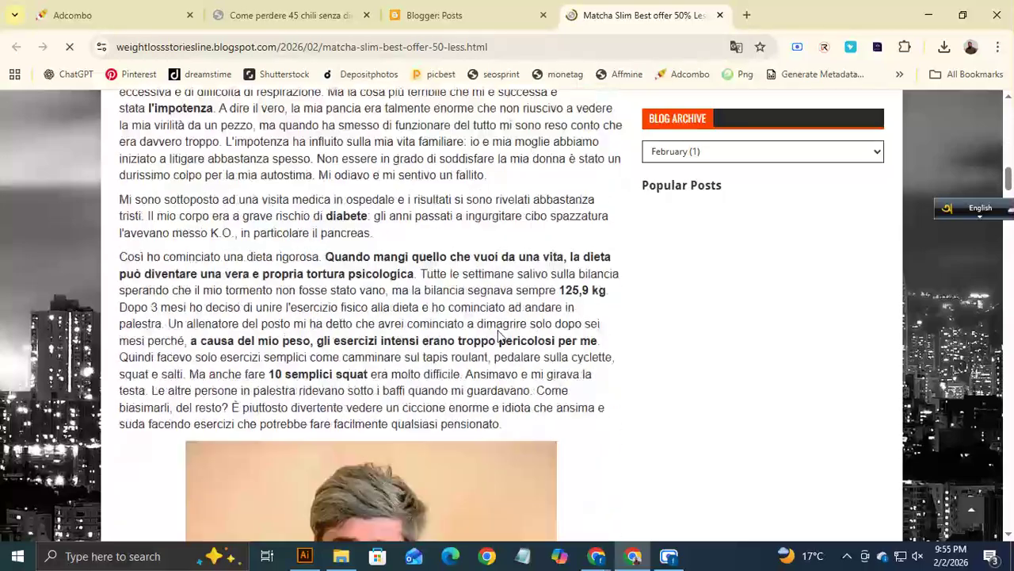
pyautogui.scroll(-15, 499, 336)
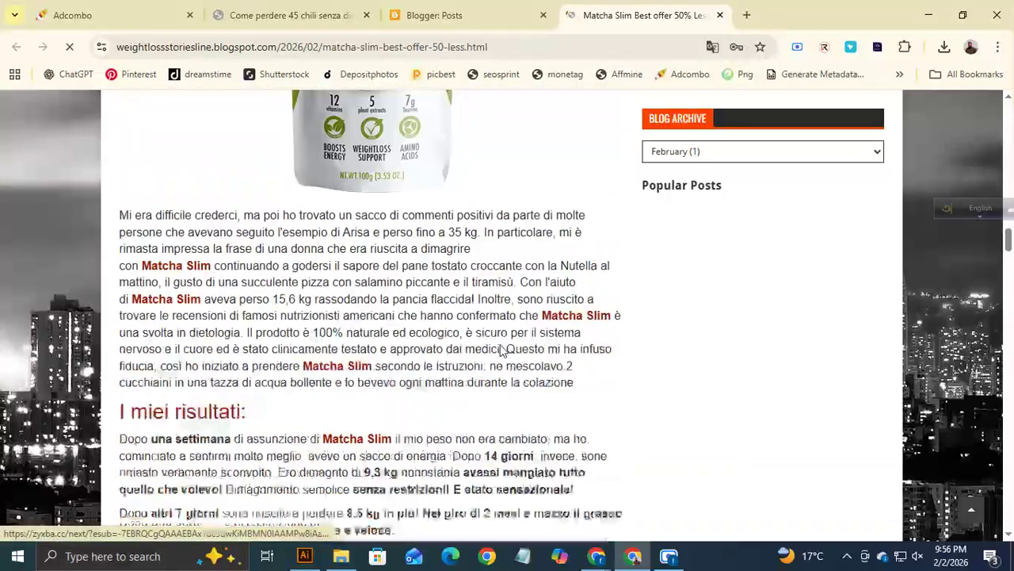
pyautogui.scroll(-15, 500, 350)
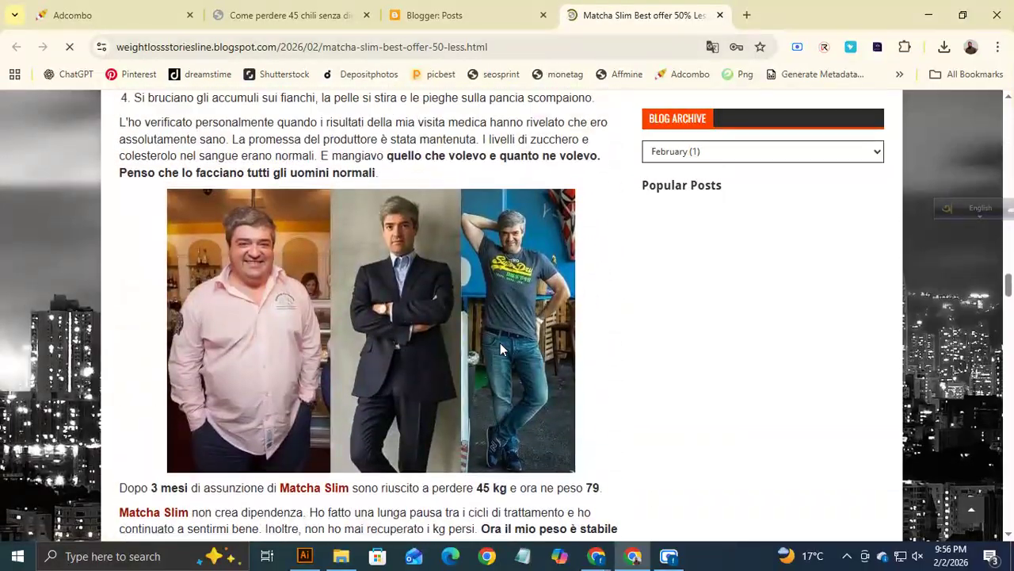
pyautogui.scroll(-10, 499, 350)
pyautogui.scroll(3, 498, 351)
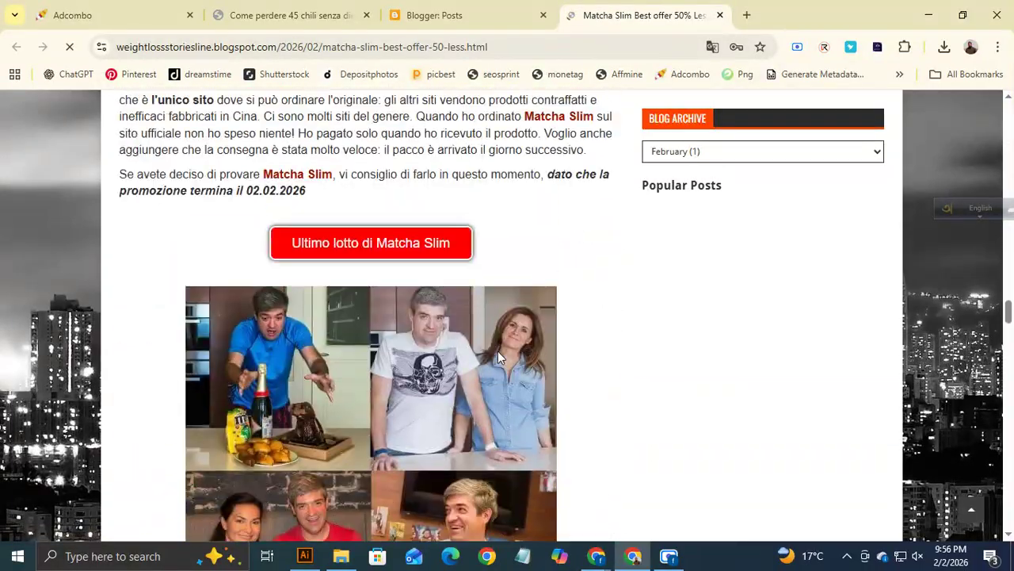
# Go back over the live post's story and results sections and check where its Matcha Slim text links point.
pyautogui.scroll(12, 499, 357)
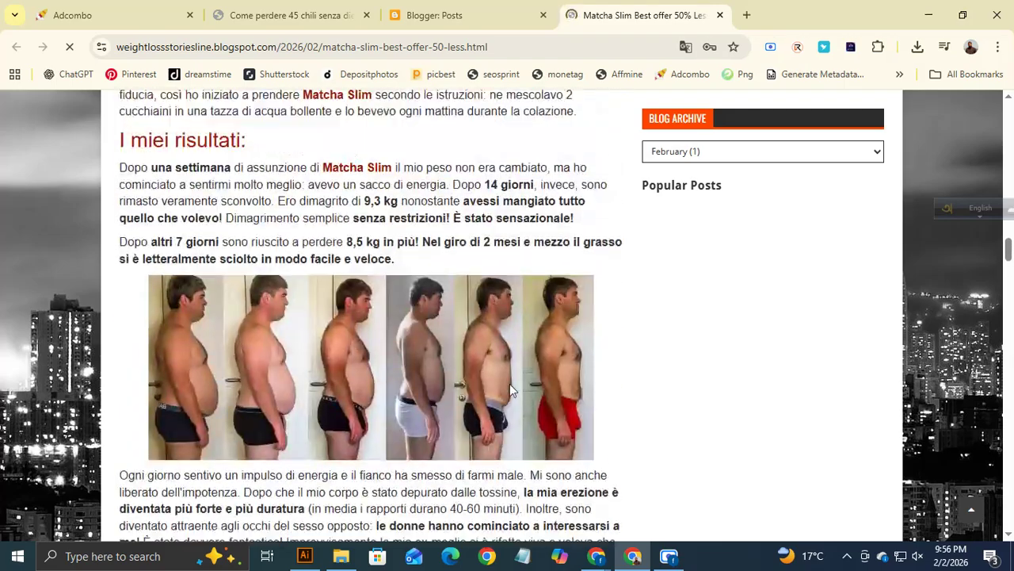
pyautogui.scroll(10, 510, 390)
pyautogui.scroll(-10, 483, 376)
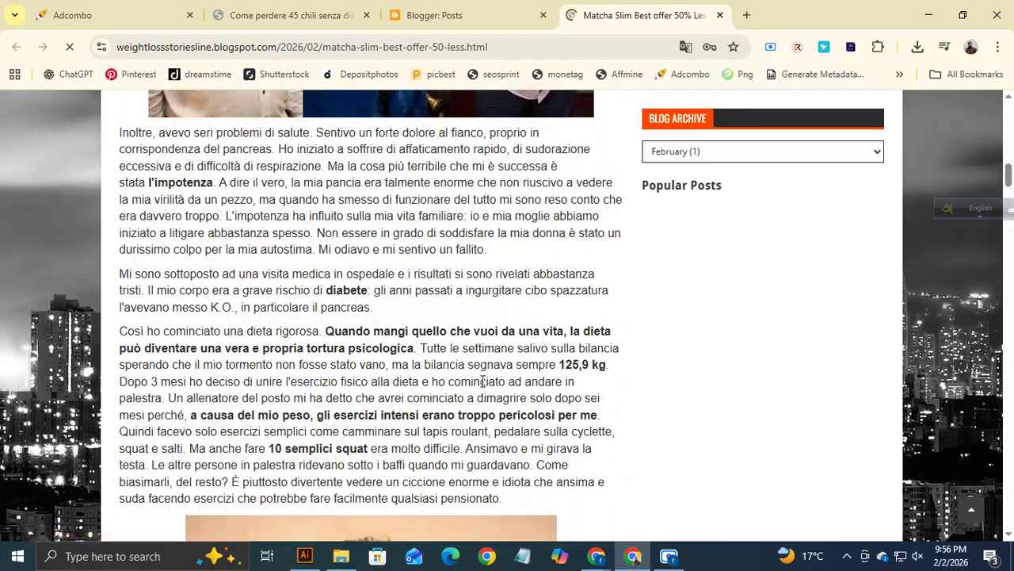
pyautogui.scroll(3, 445, 387)
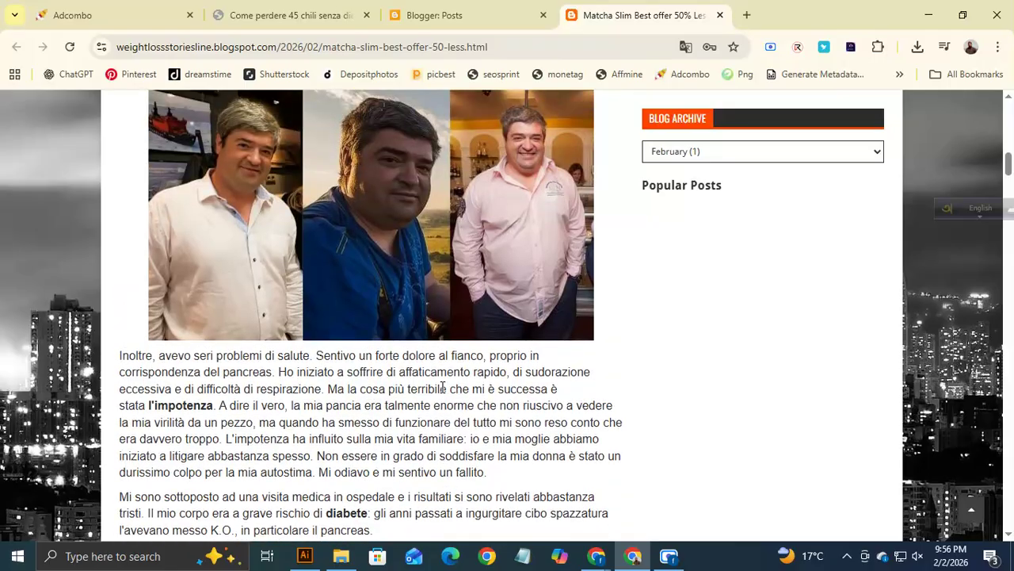
pyautogui.scroll(-15, 443, 387)
pyautogui.scroll(6, 420, 405)
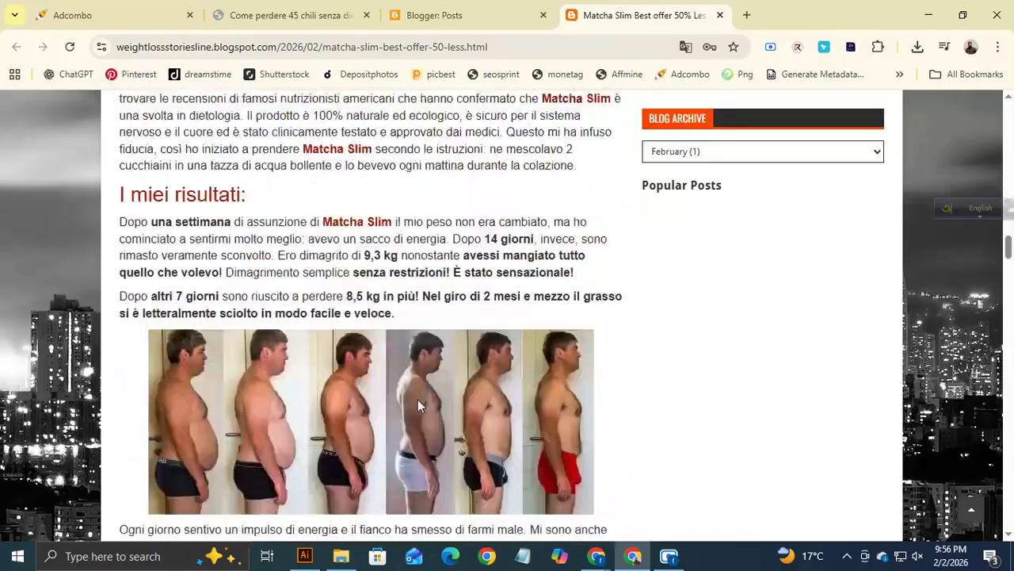
pyautogui.scroll(15, 420, 406)
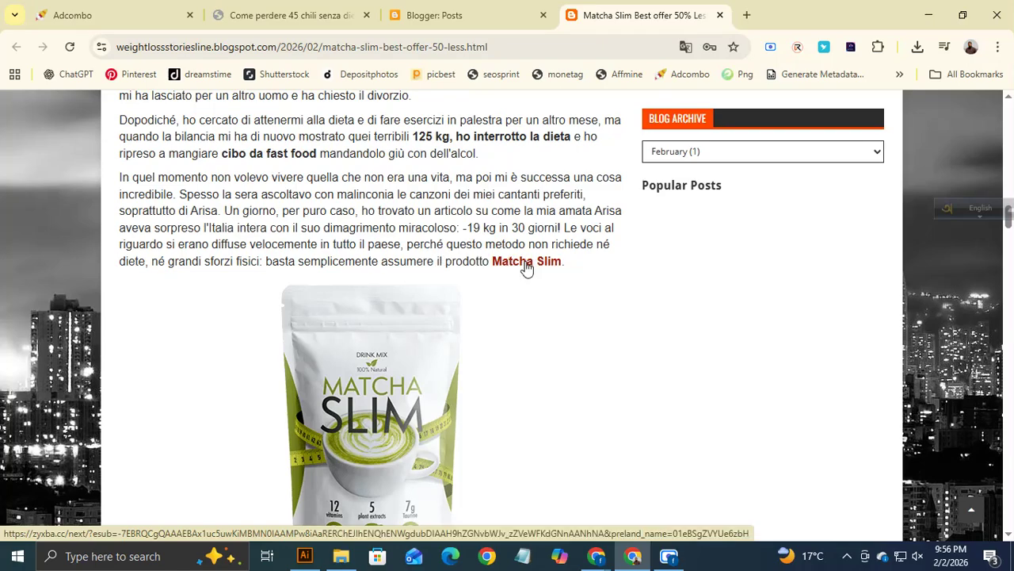
pyautogui.scroll(-5, 515, 269)
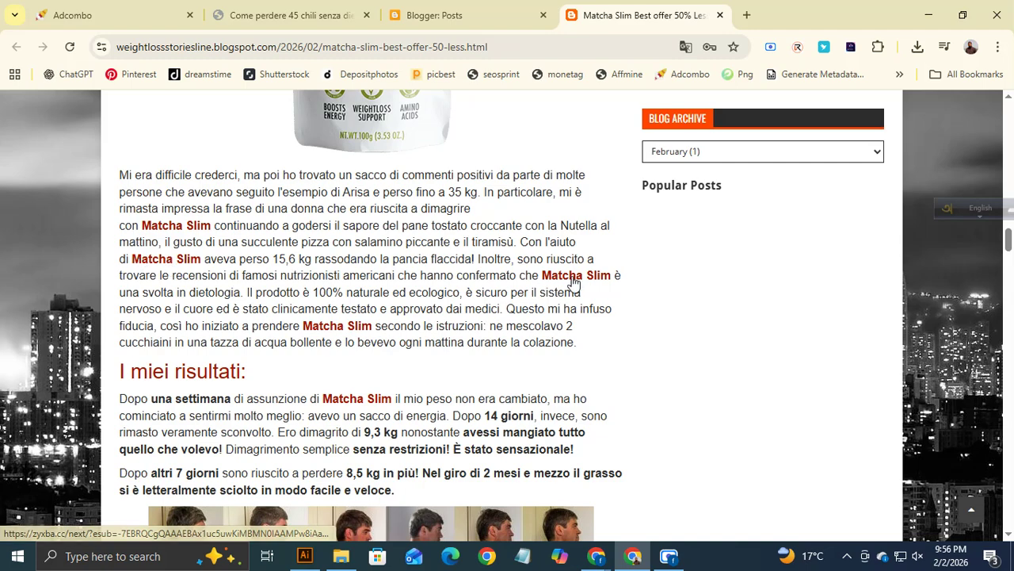
# Reopen the post "Matcha Slim Best offer 50% Less" in the Blogger editor and look over its opening story.
pyautogui.click(460, 15)
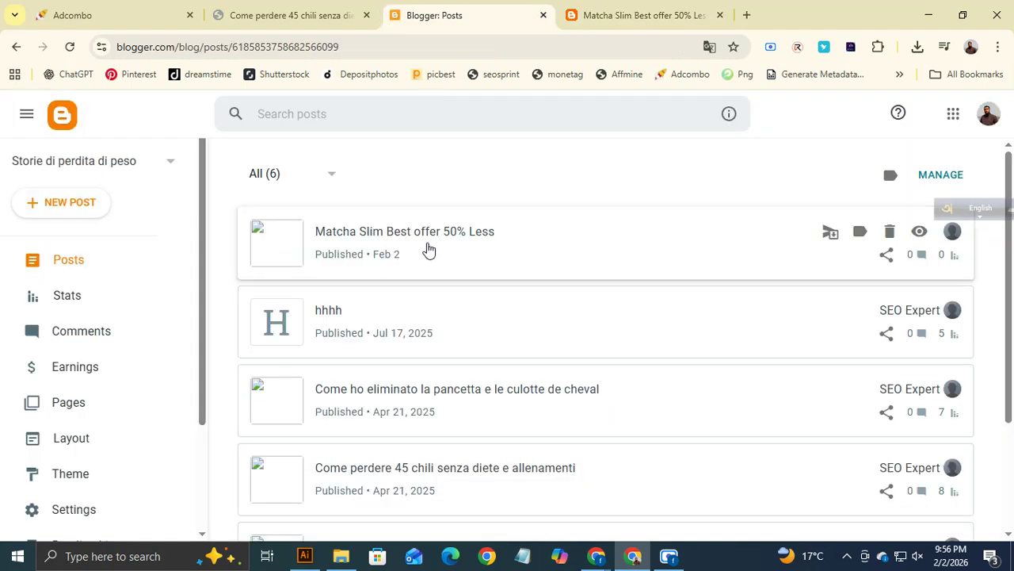
pyautogui.click(428, 236)
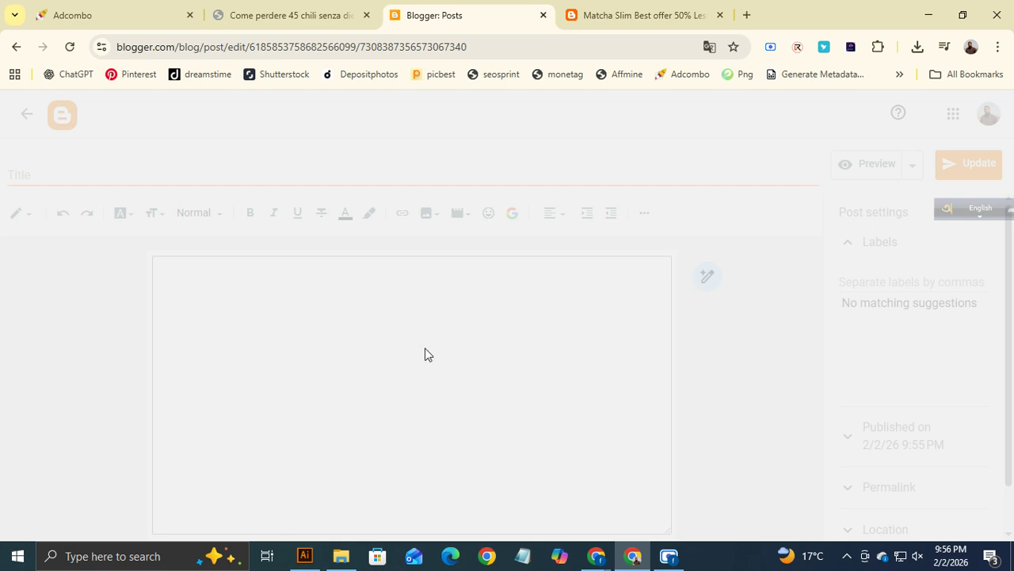
pyautogui.scroll(-5, 409, 334)
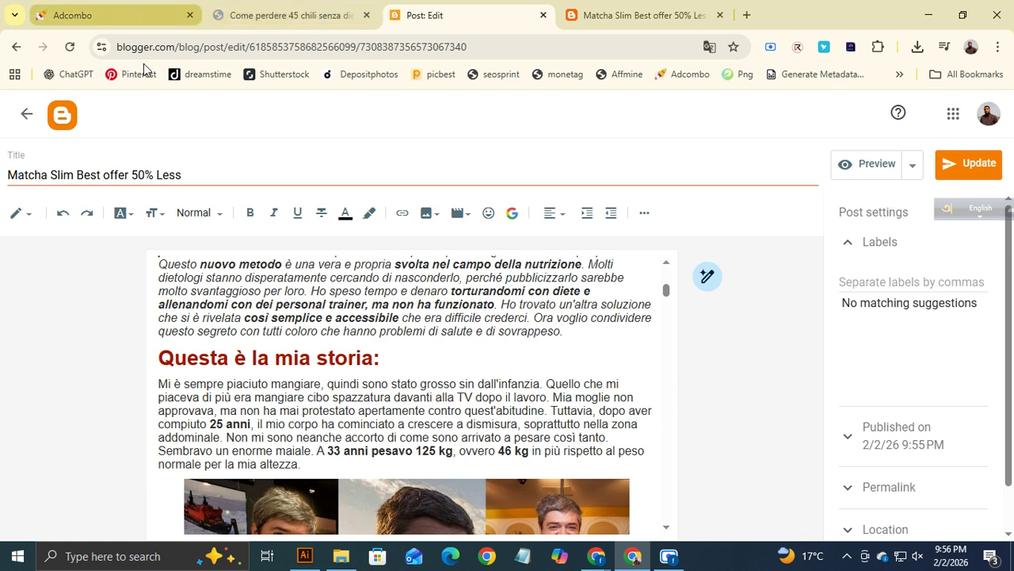
# Open the preview of the landing [86757] Women Health – Matcha Slim – IT from the Adcombo offer page and skim its article.
pyautogui.click(123, 17)
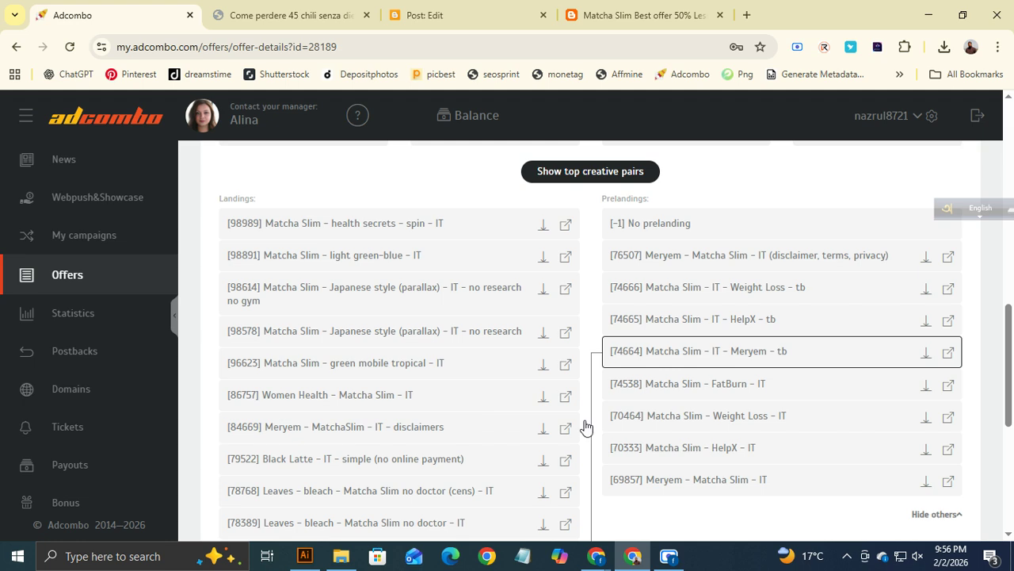
pyautogui.click(566, 398)
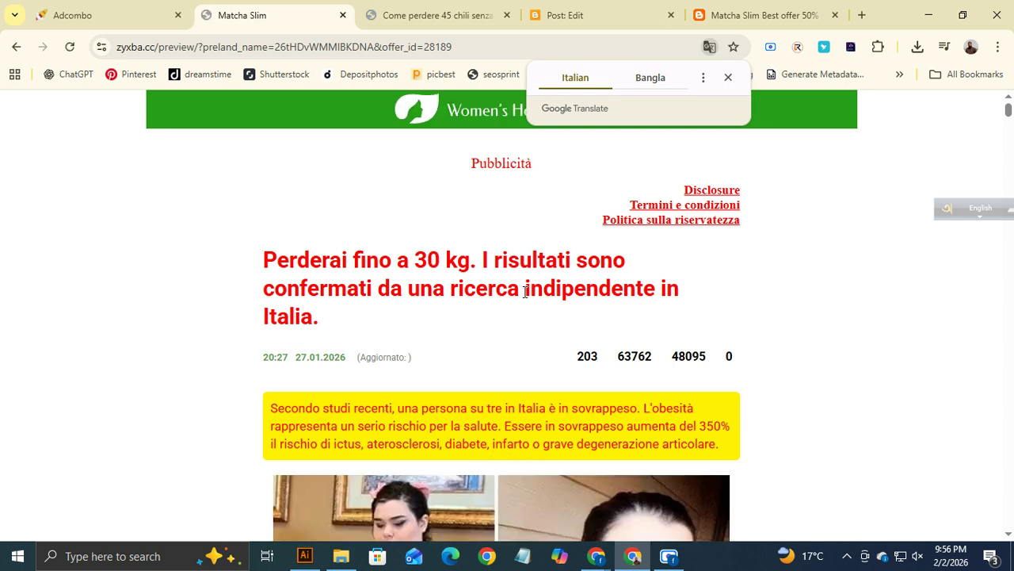
pyautogui.scroll(-10, 531, 309)
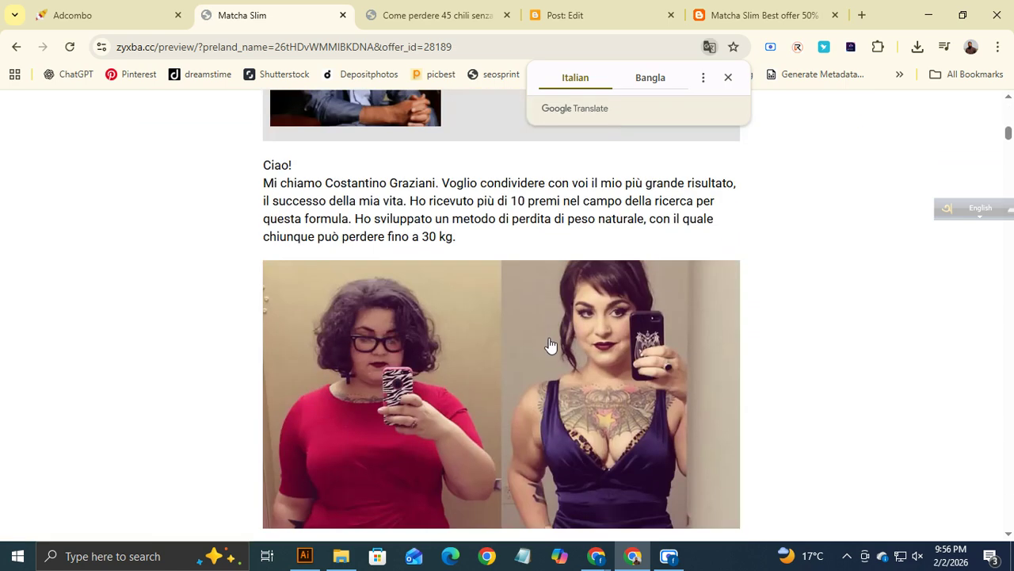
pyautogui.scroll(-15, 551, 345)
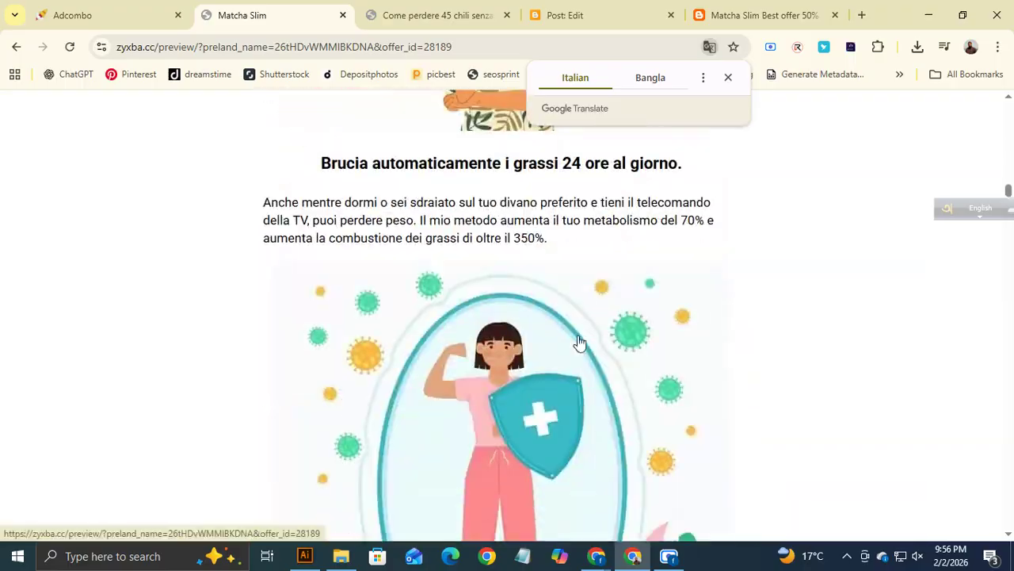
pyautogui.scroll(-20, 579, 342)
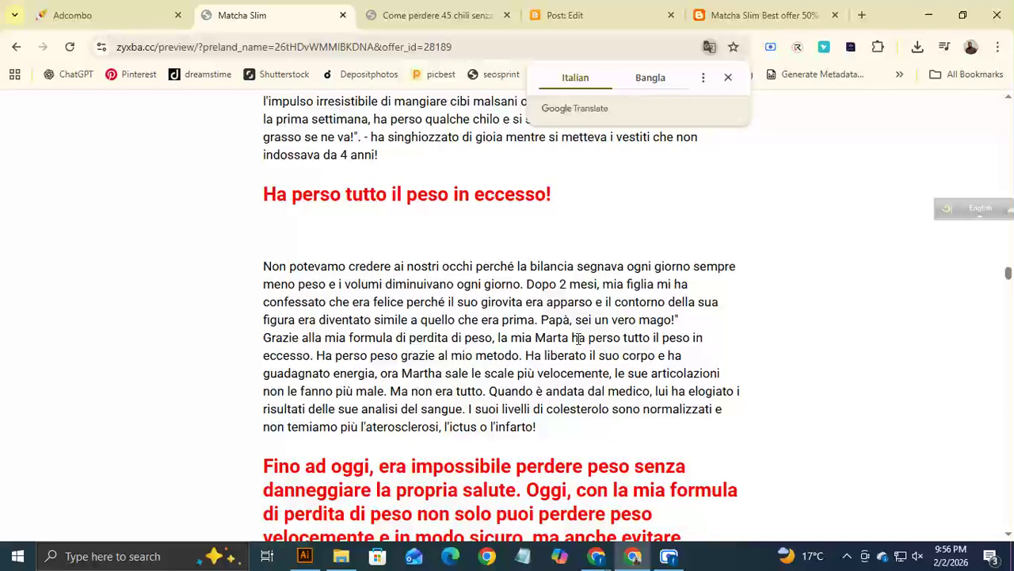
pyautogui.scroll(-5, 580, 338)
pyautogui.click(286, 48)
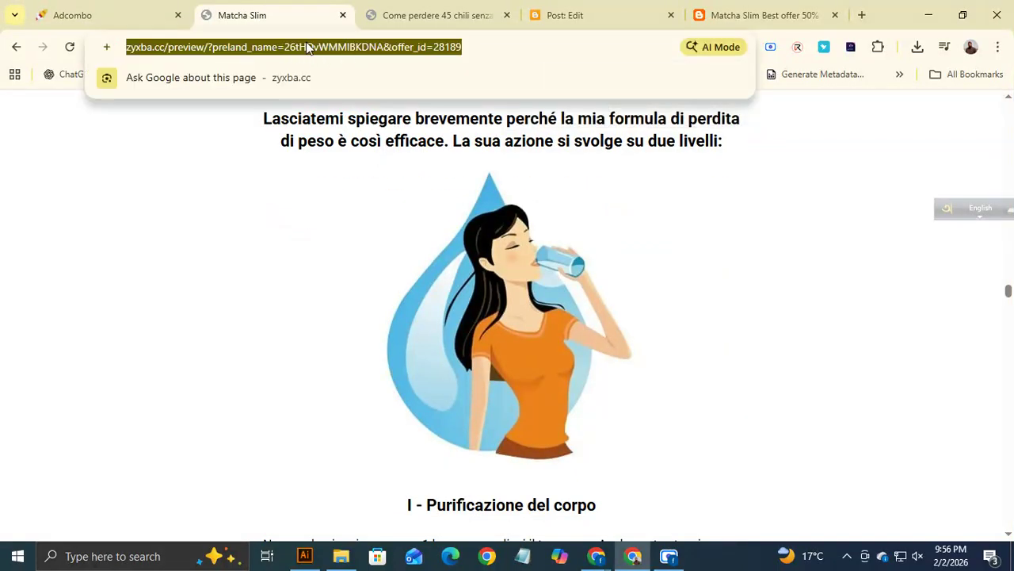
# Pair the landing [86757] Women Health – Matcha Slim – IT with the selected prelanding in Adcombo and check the end of its tracking URL.
pyautogui.click(97, 20)
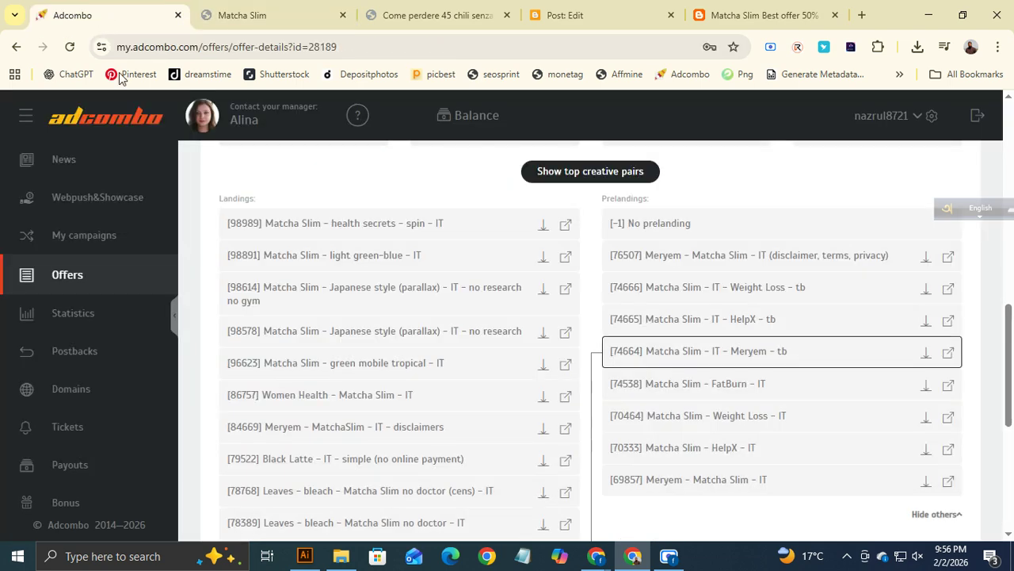
pyautogui.scroll(4, 529, 375)
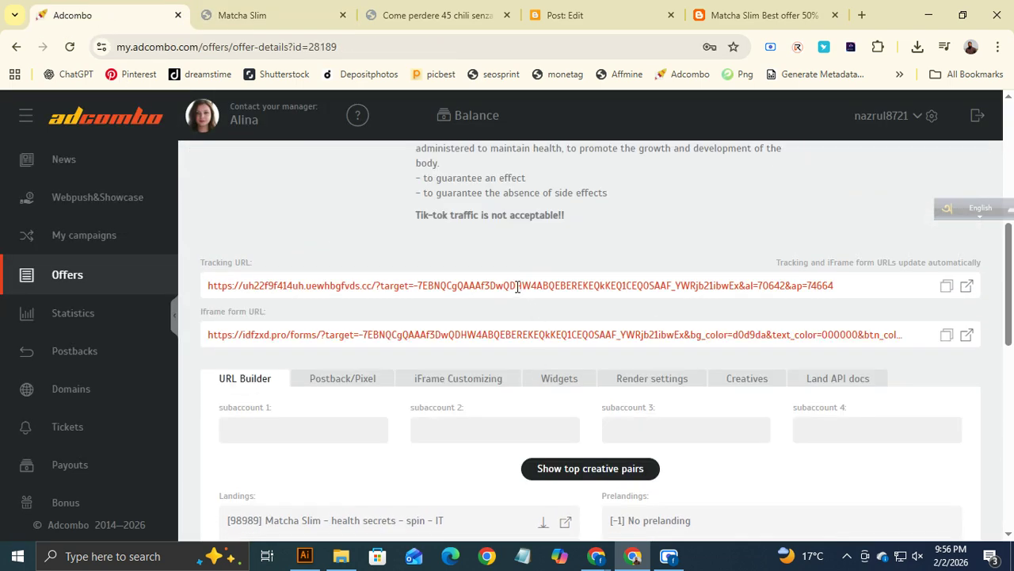
pyautogui.scroll(-4, 420, 381)
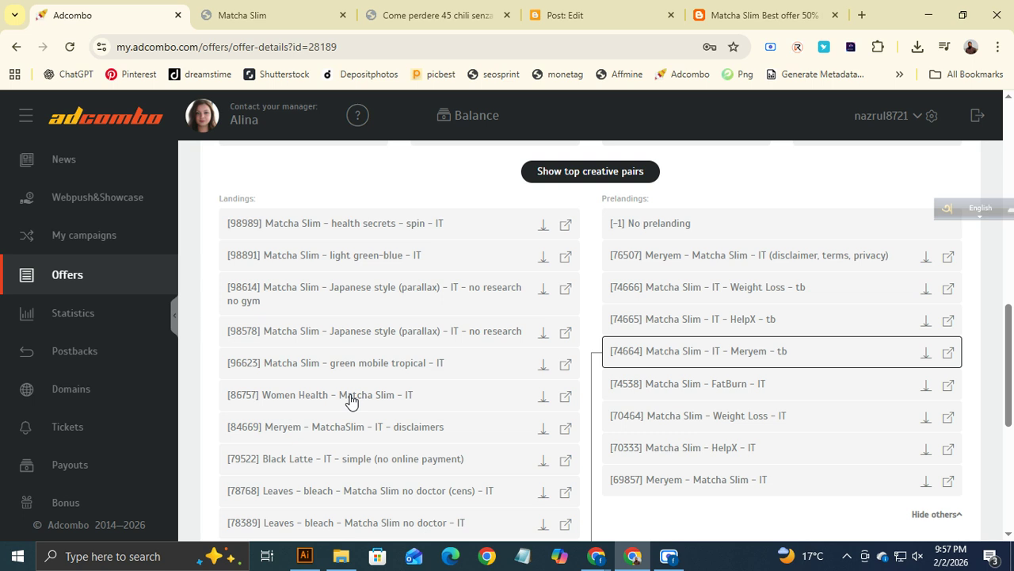
pyautogui.scroll(1, 361, 402)
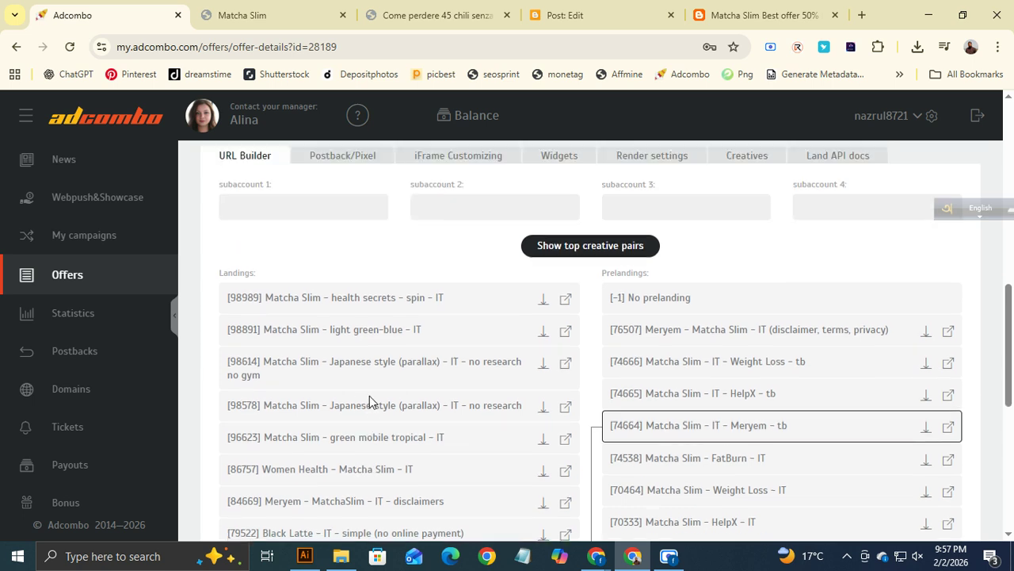
pyautogui.click(320, 474)
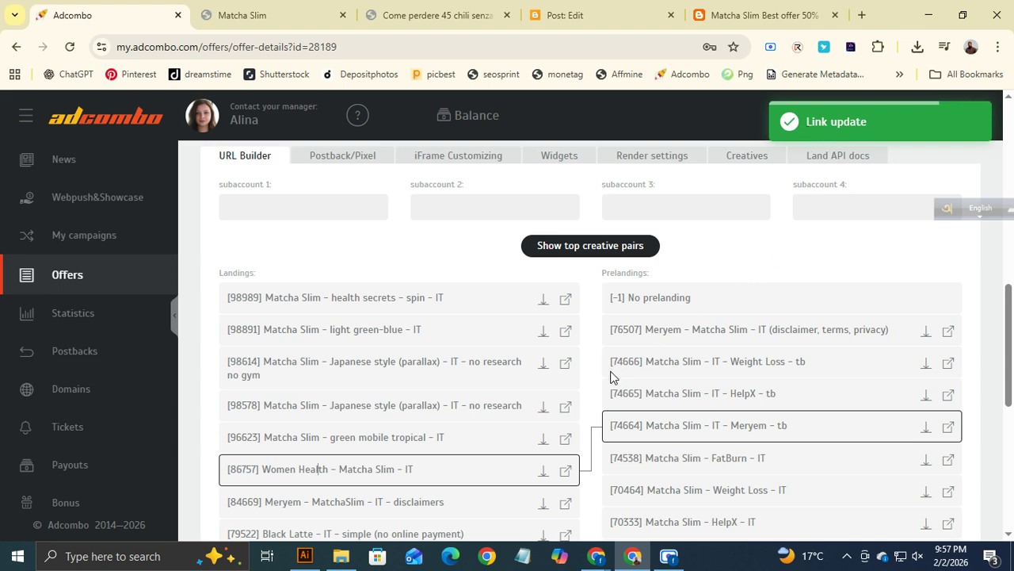
pyautogui.hotkey('ctrl', '-')
pyautogui.hotkey('ctrl', '-')
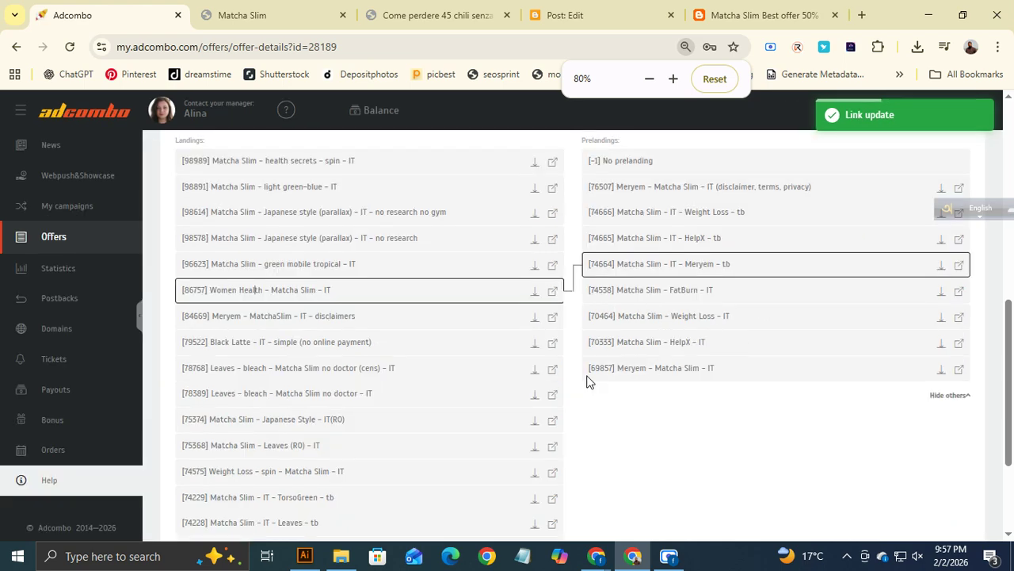
pyautogui.scroll(3, 583, 299)
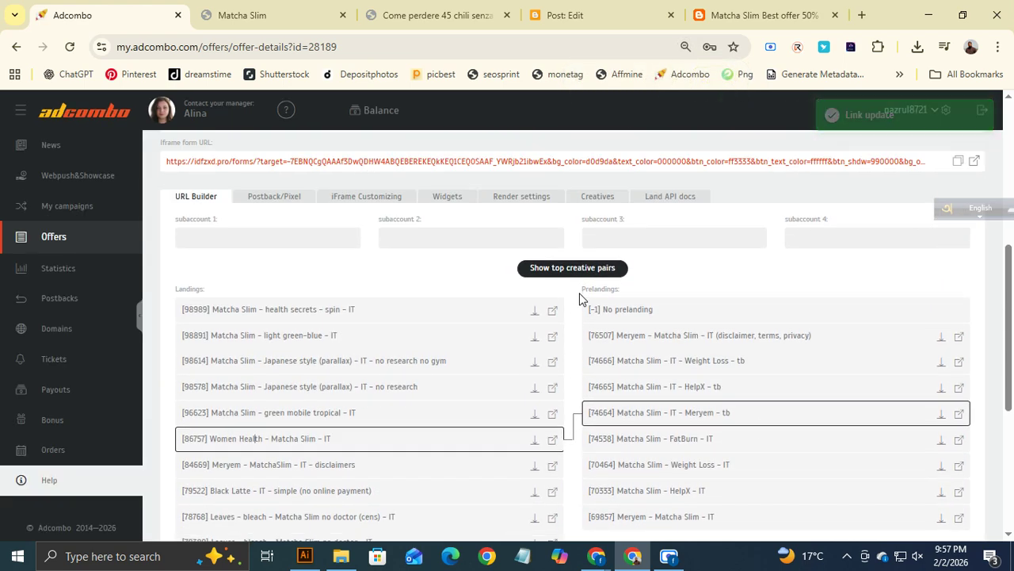
pyautogui.tripleClick(651, 195)
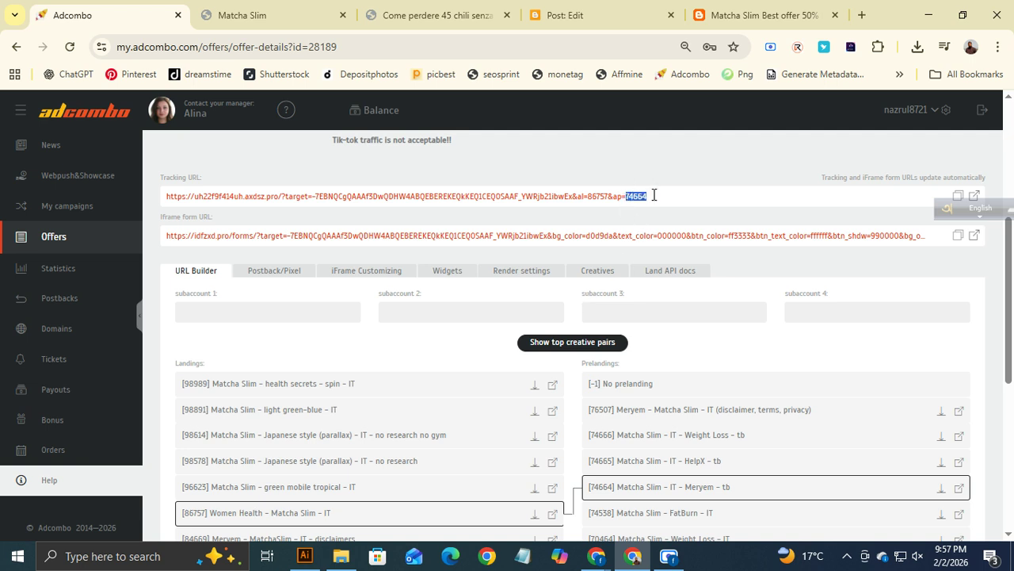
pyautogui.tripleClick(641, 196)
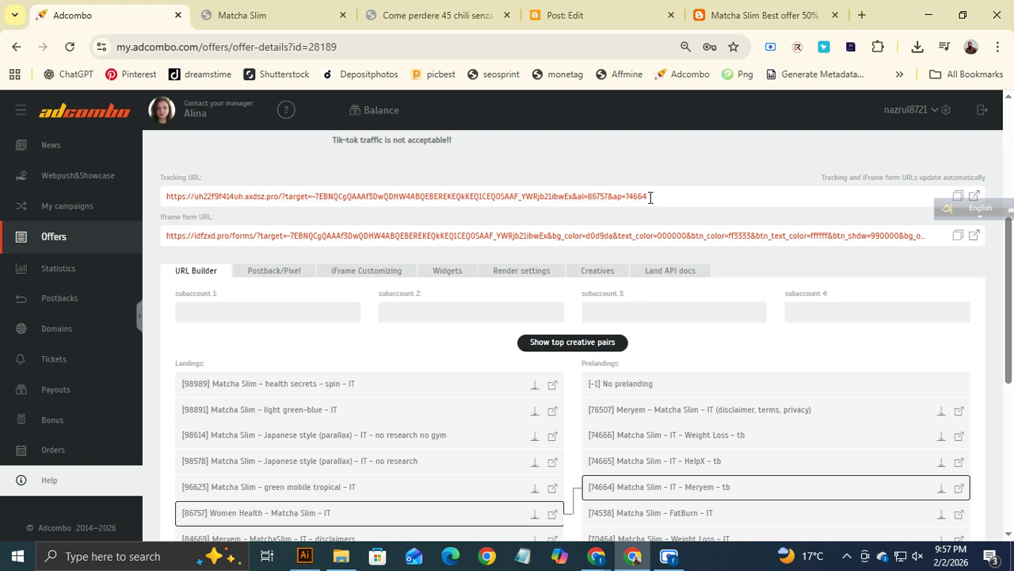
pyautogui.click(609, 181)
# Choose the landing [84669] Meryem – MatchaSlim – IT – disclaimers for the offer and copy the updated tracking URL.
pyautogui.scroll(-1, 501, 361)
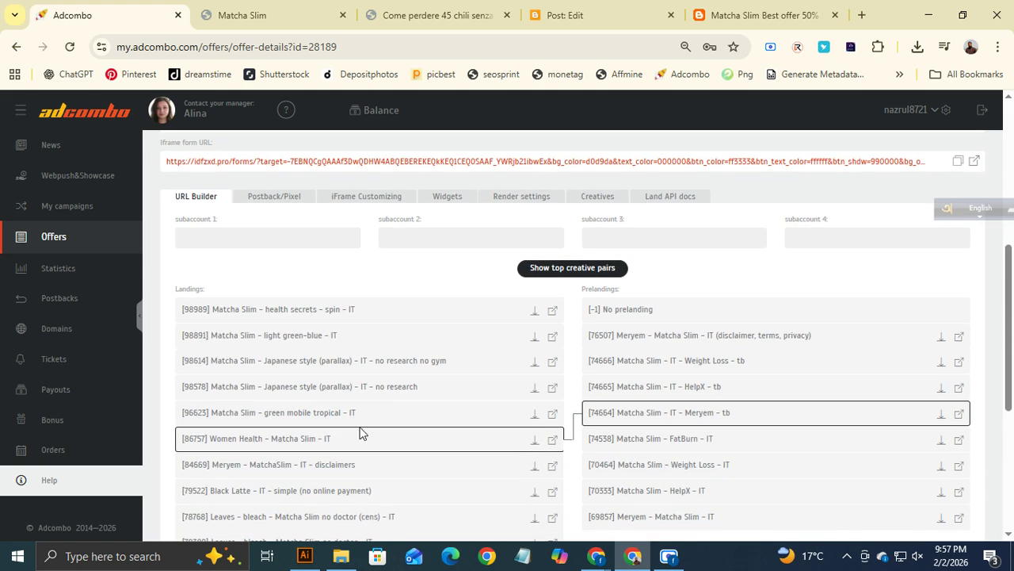
pyautogui.click(331, 469)
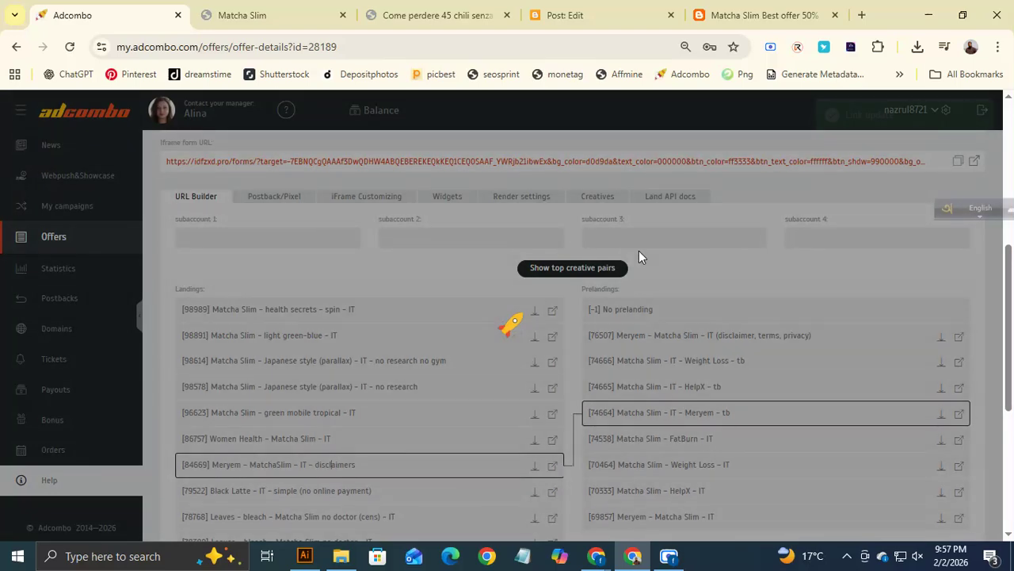
pyautogui.scroll(1, 777, 232)
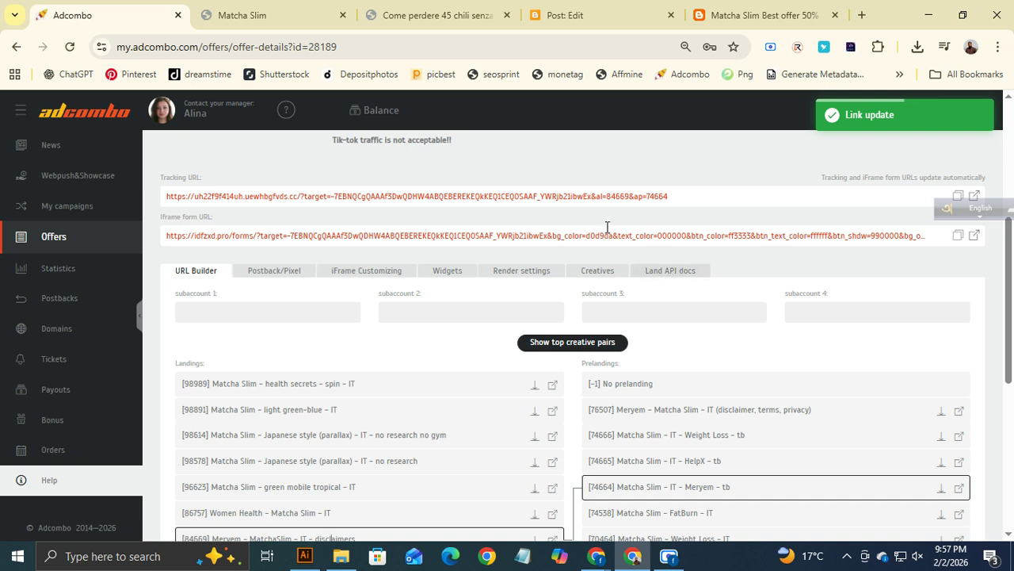
pyautogui.click(959, 196)
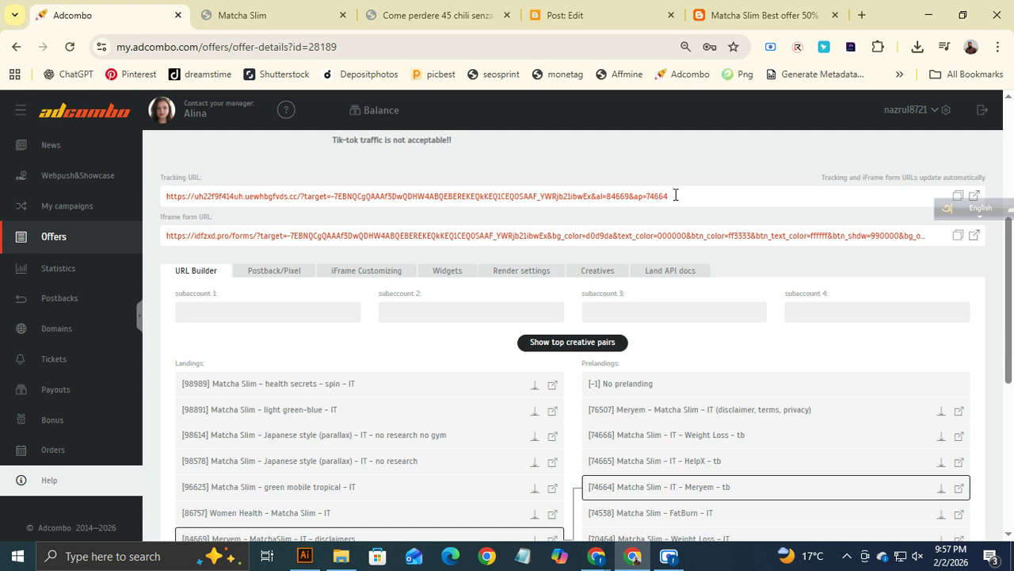
# Link the text "33 anni pesavo 125 kg" in the Blogger post to the copied tracking URL, opening in a new window.
pyautogui.click(290, 24)
pyautogui.click(577, 19)
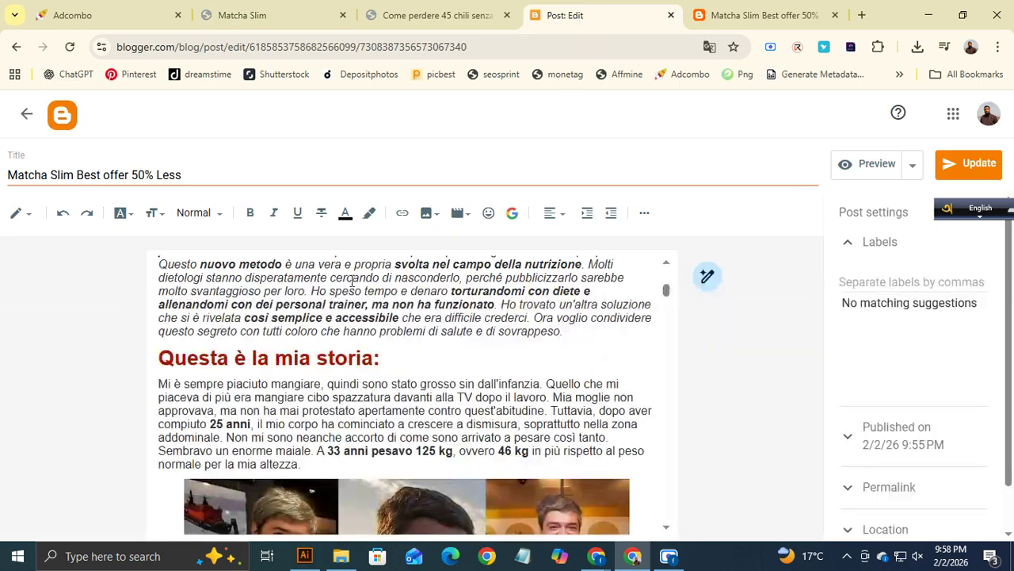
pyautogui.scroll(-2, 356, 317)
pyautogui.scroll(2, 350, 346)
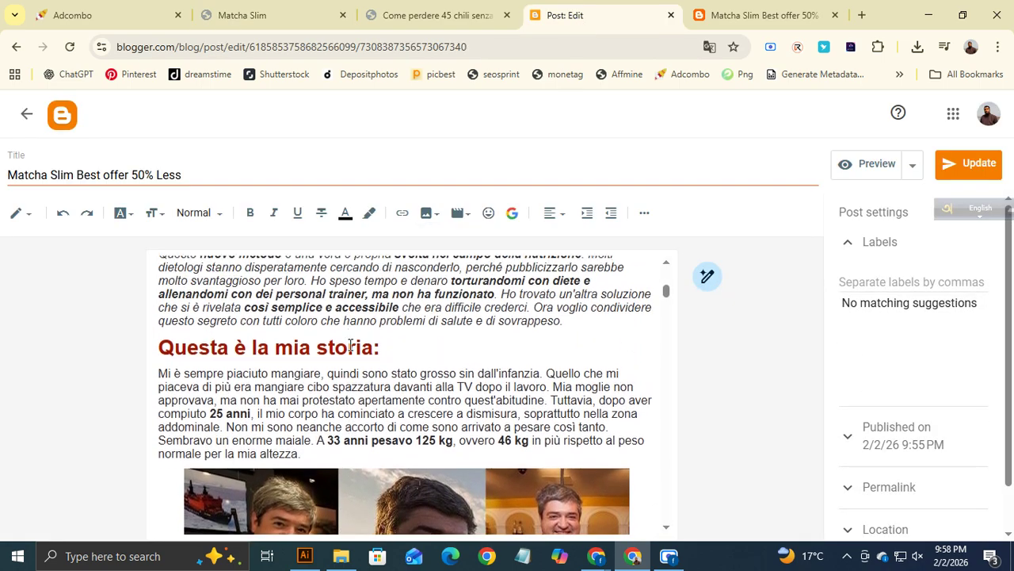
pyautogui.scroll(-2, 350, 346)
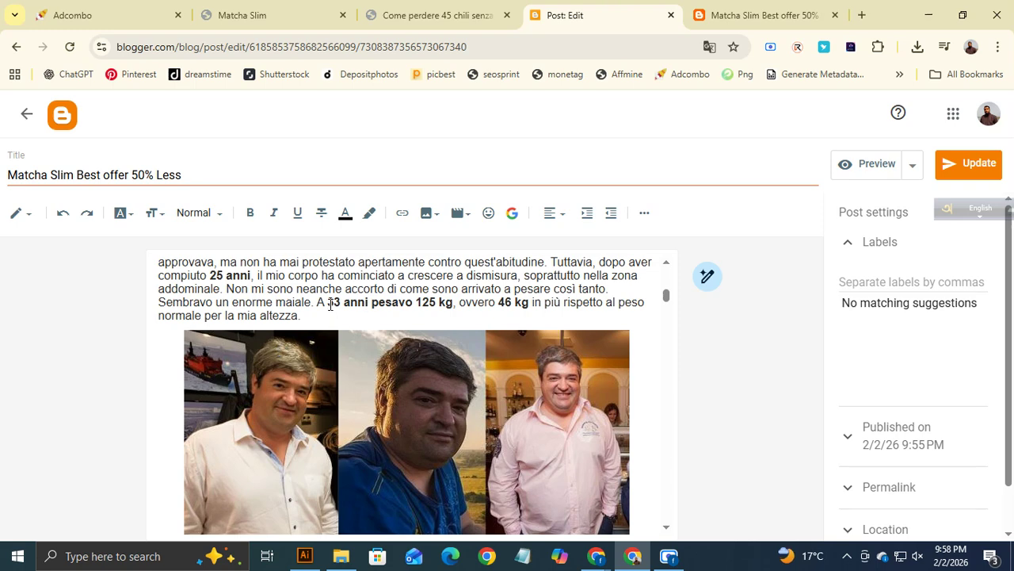
pyautogui.moveTo(329, 304); pyautogui.dragTo(451, 305)
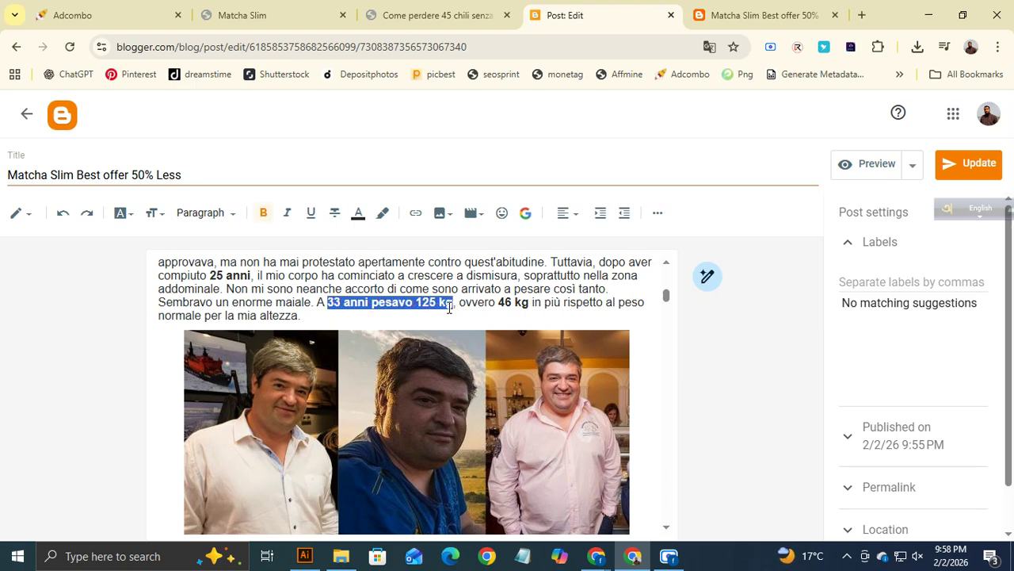
pyautogui.click(416, 217)
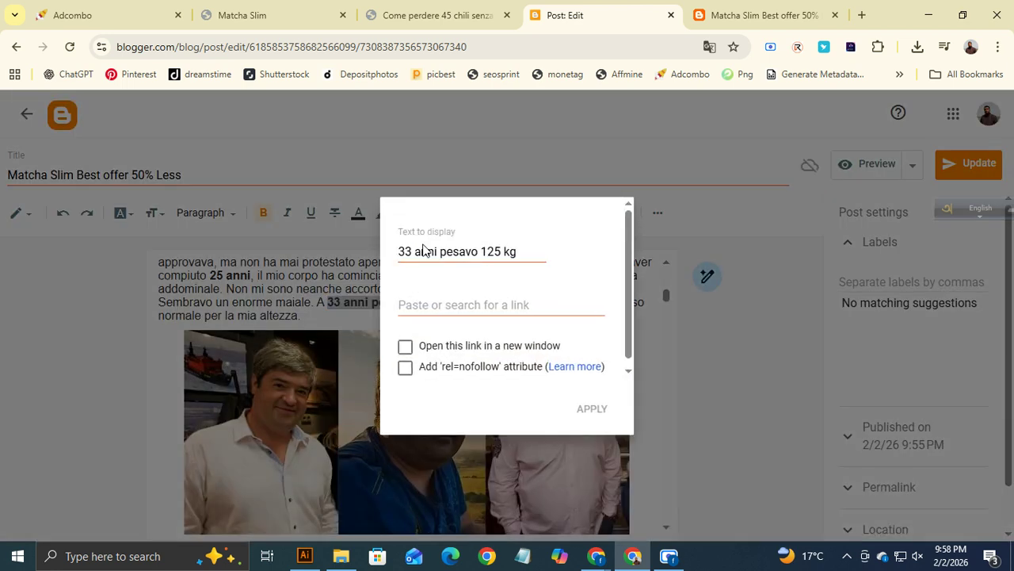
pyautogui.rightClick(447, 307)
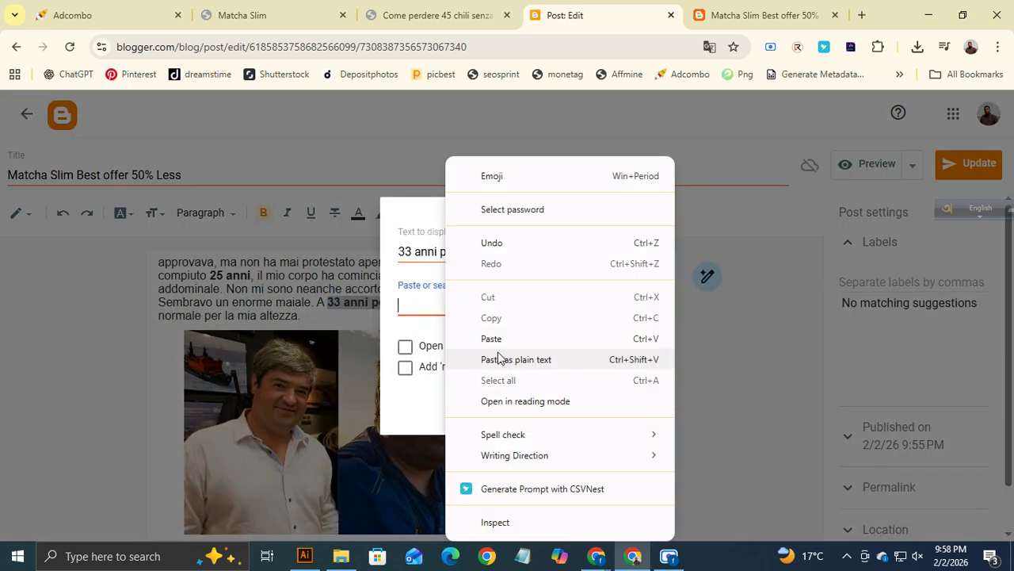
pyautogui.click(492, 338)
pyautogui.click(405, 346)
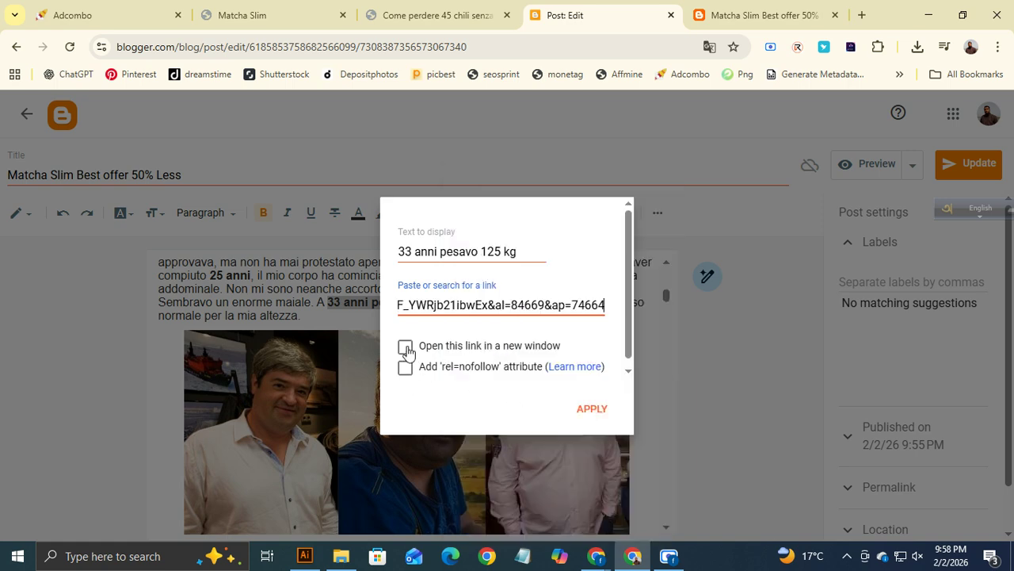
pyautogui.click(593, 410)
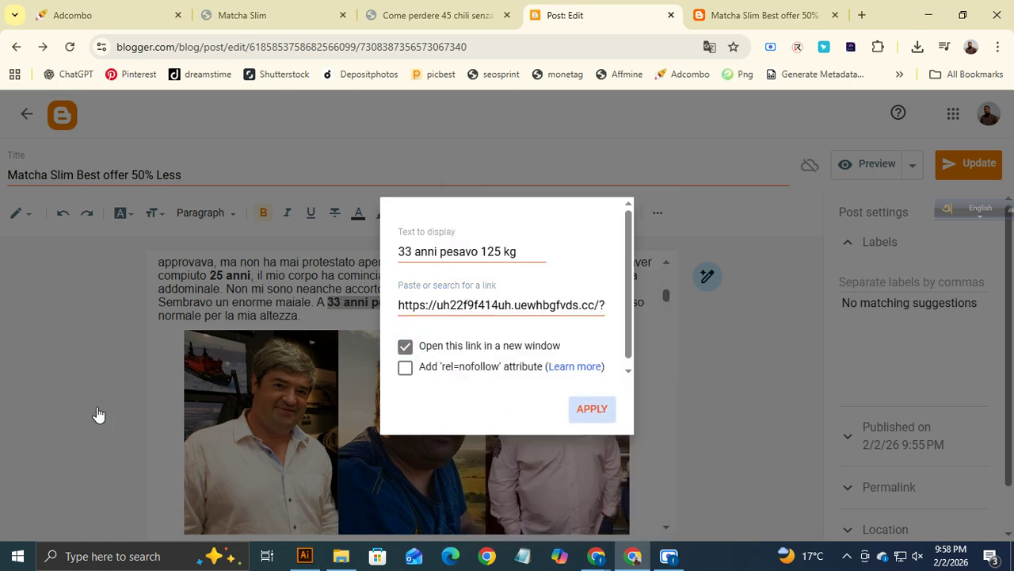
pyautogui.click(258, 315)
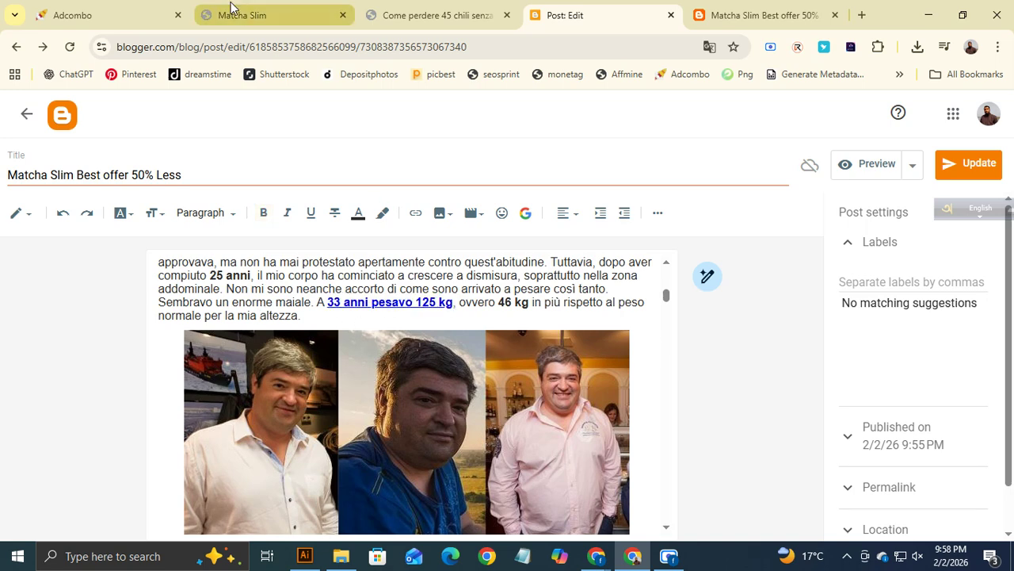
# Return to the Adcombo offer and reselect the landing [84669] Meryem – MatchaSlim – IT – disclaimers and the prelanding [74664] Matcha Slim – IT – Meryem – tb.
pyautogui.click(253, 16)
pyautogui.scroll(-7, 379, 162)
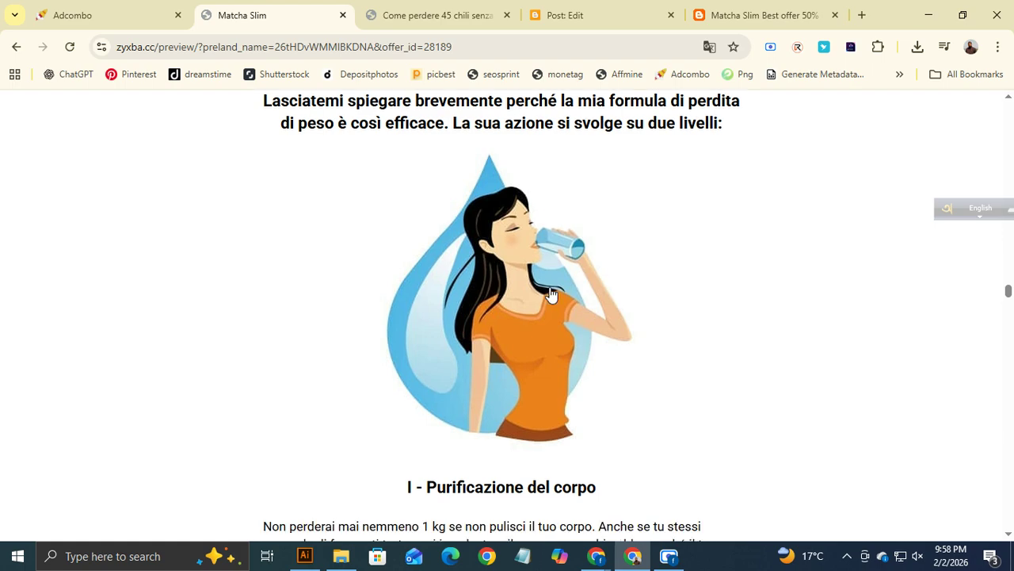
pyautogui.click(149, 12)
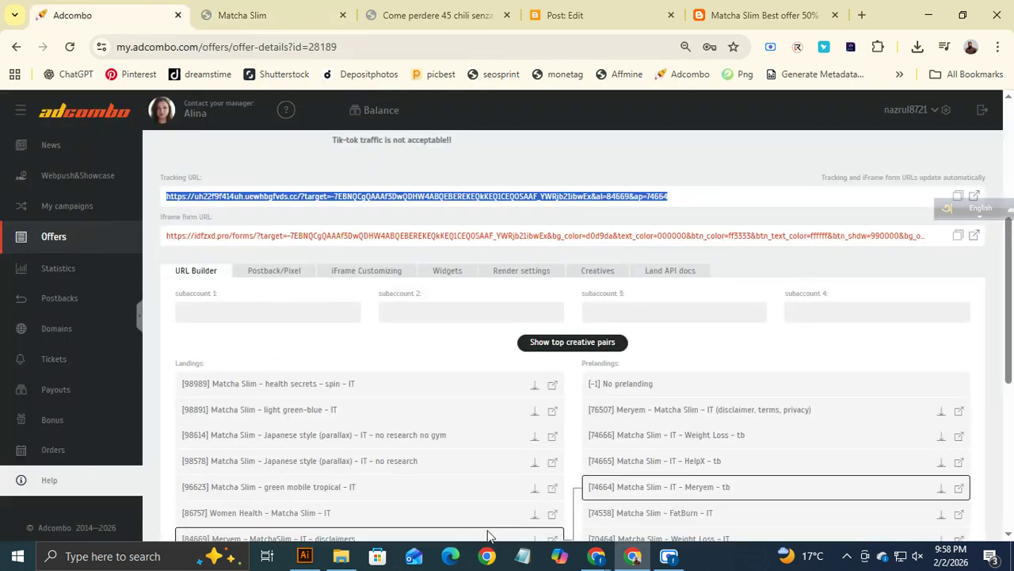
pyautogui.scroll(-1, 328, 491)
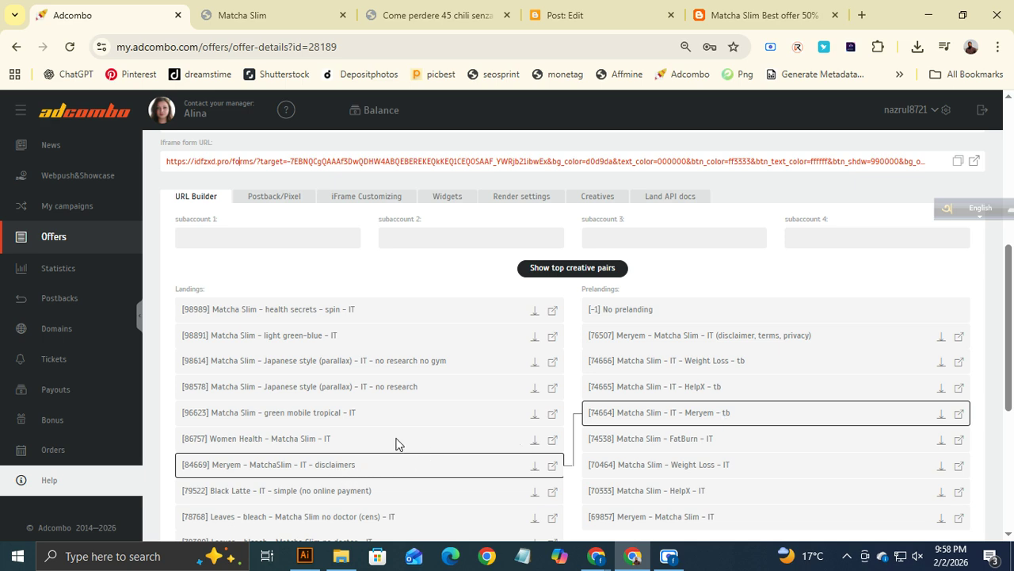
pyautogui.scroll(1, 486, 410)
pyautogui.scroll(-1, 494, 410)
pyautogui.scroll(1, 500, 399)
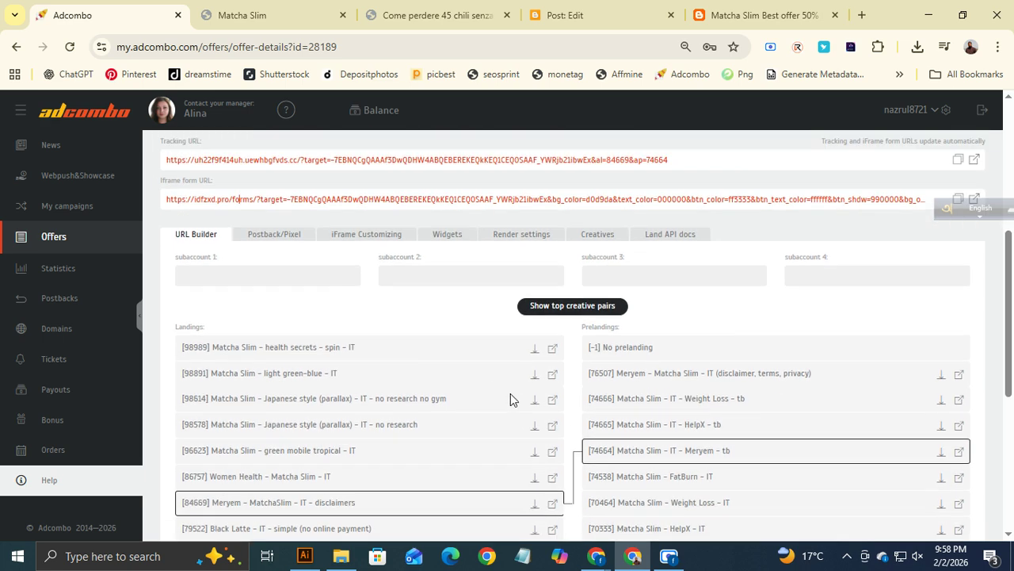
pyautogui.scroll(-1, 509, 399)
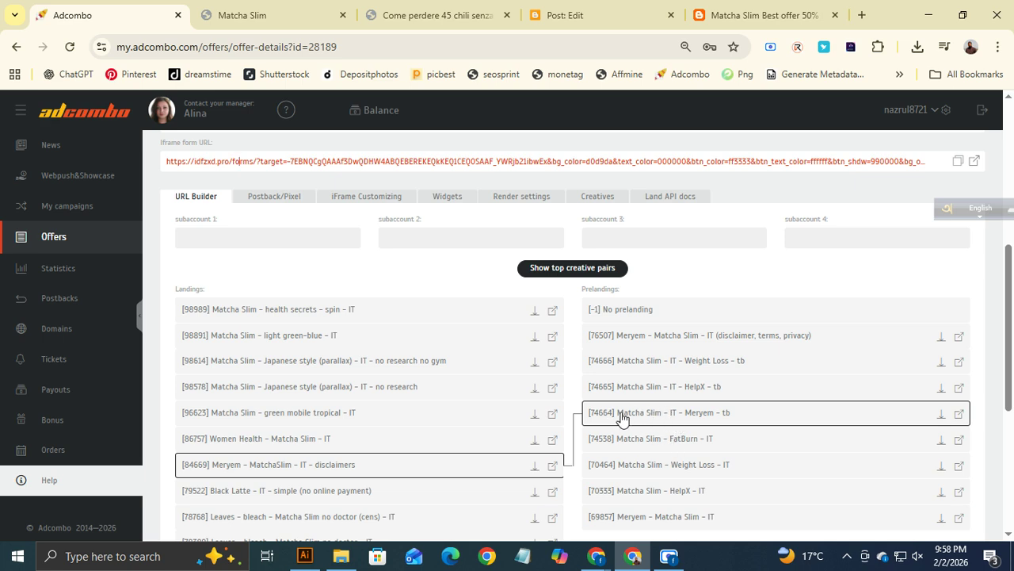
pyautogui.click(309, 466)
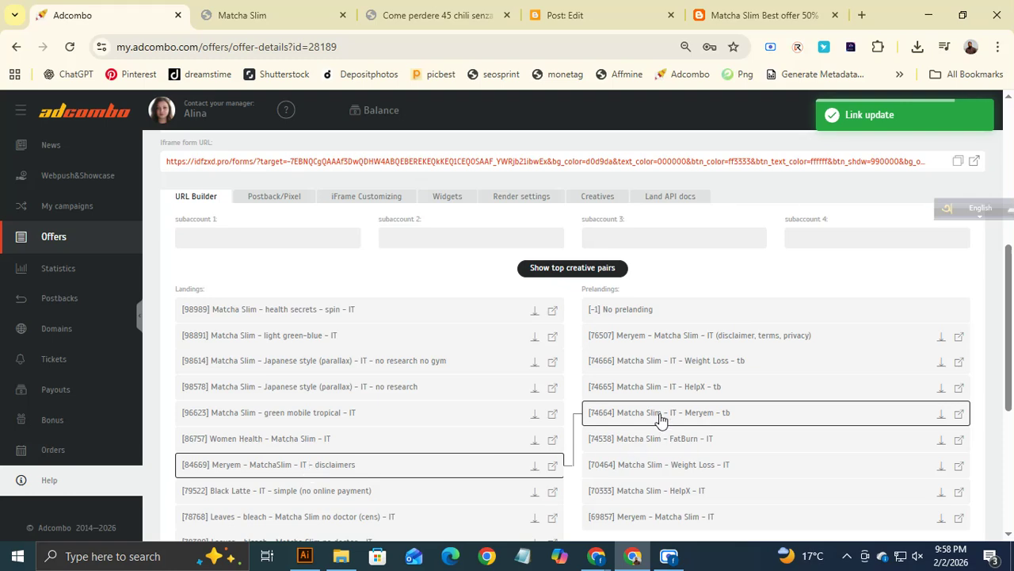
pyautogui.click(659, 414)
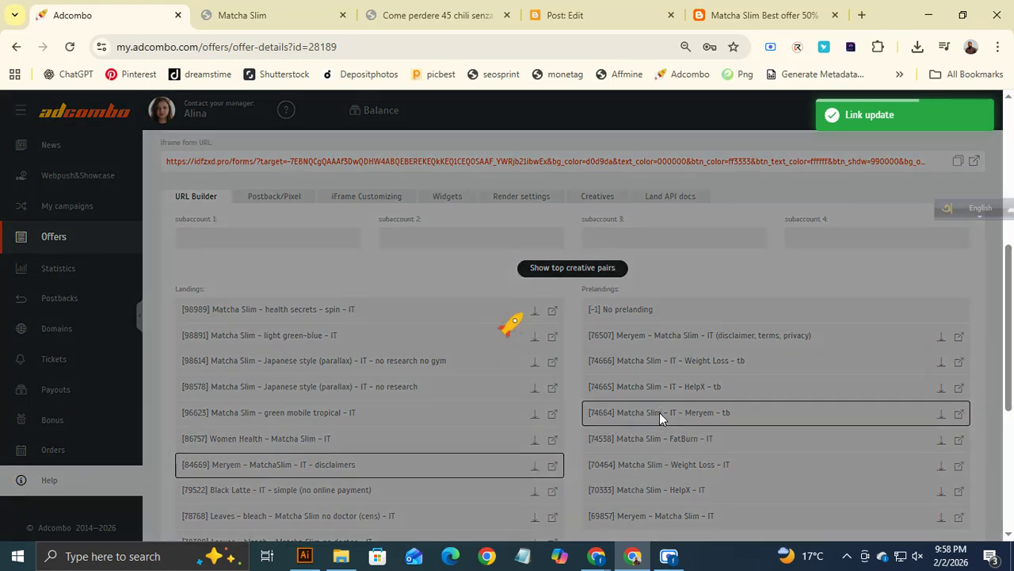
# Select the whole tracking URL for the chosen landing and prelanding, then review the selected pair.
pyautogui.scroll(2, 685, 272)
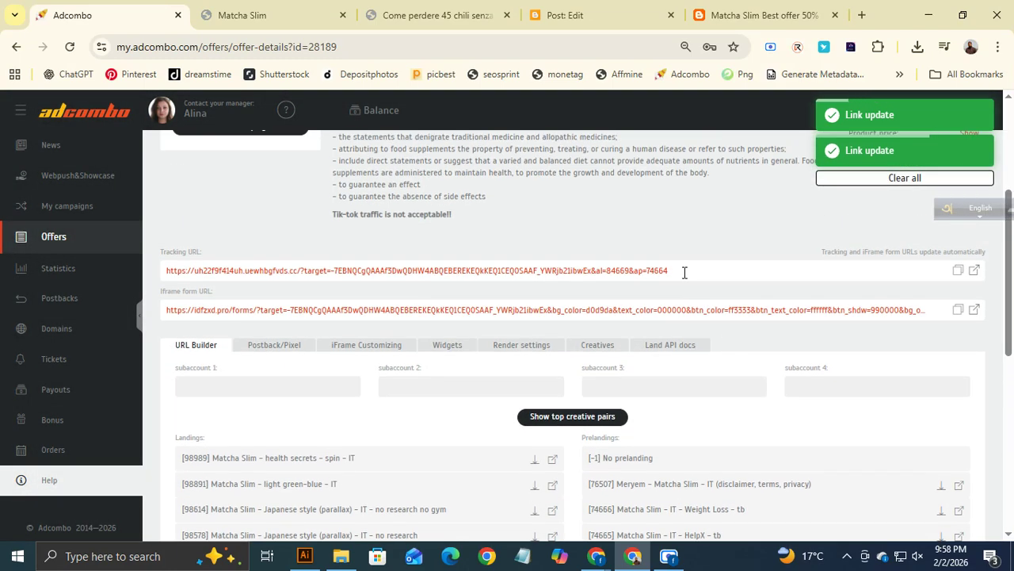
pyautogui.moveTo(641, 271); pyautogui.dragTo(332, 275)
pyautogui.hotkey('ctrl', 'a')
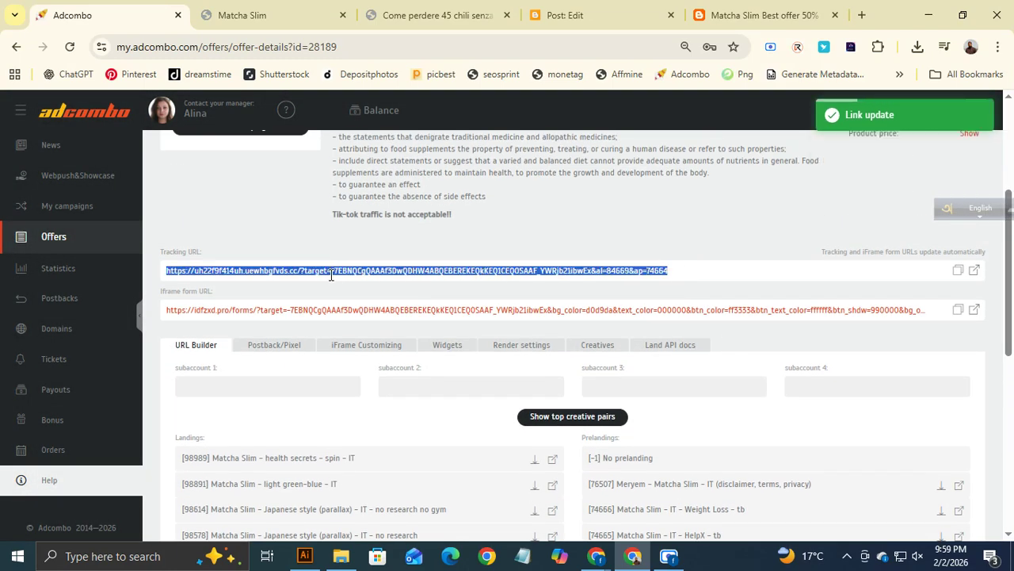
pyautogui.scroll(-2, 443, 304)
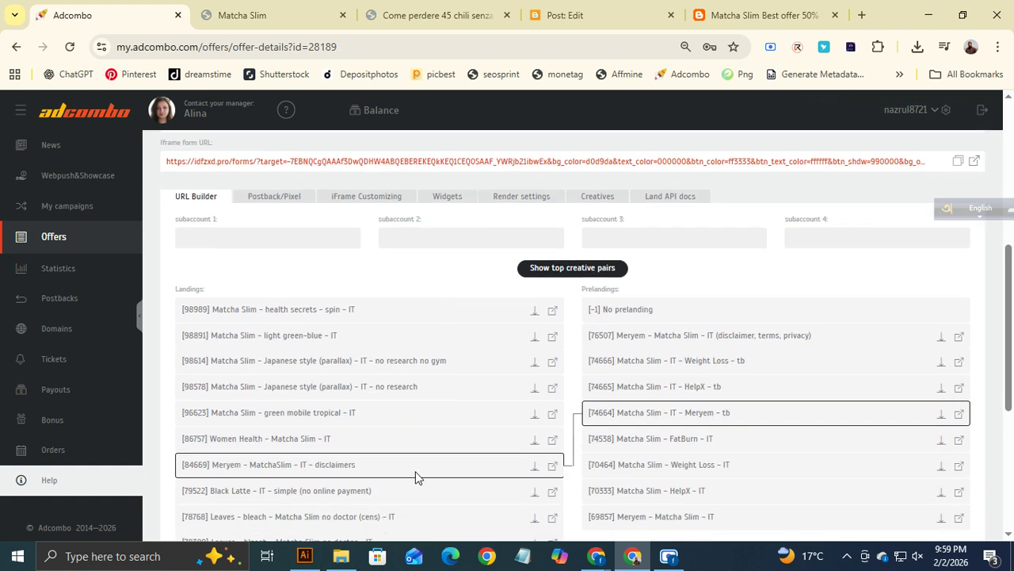
# Look through the body of the Matcha Slim Best offer 50% Less post in Blogger and return to the Adcombo offer.
pyautogui.click(568, 8)
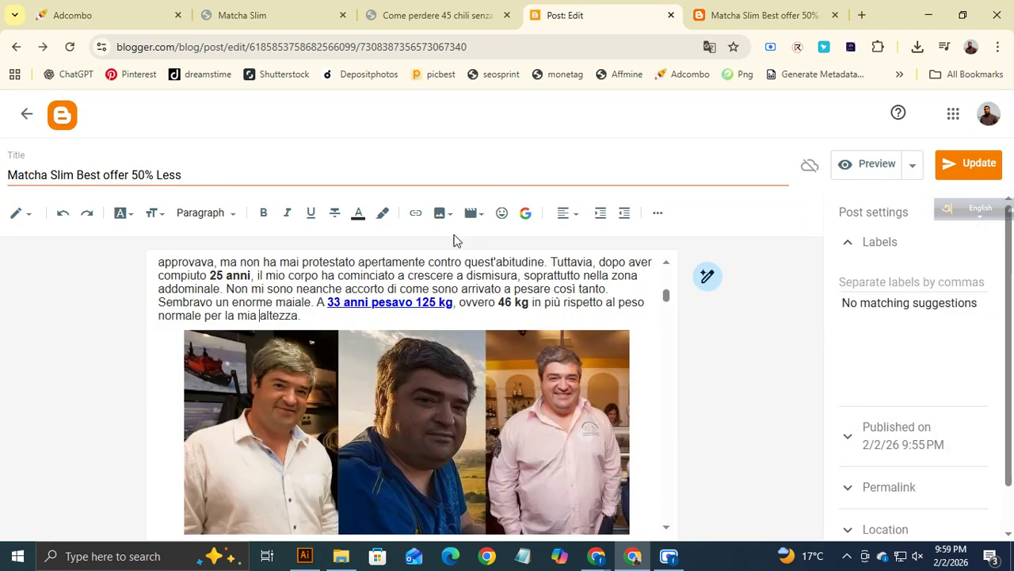
pyautogui.scroll(-10, 519, 428)
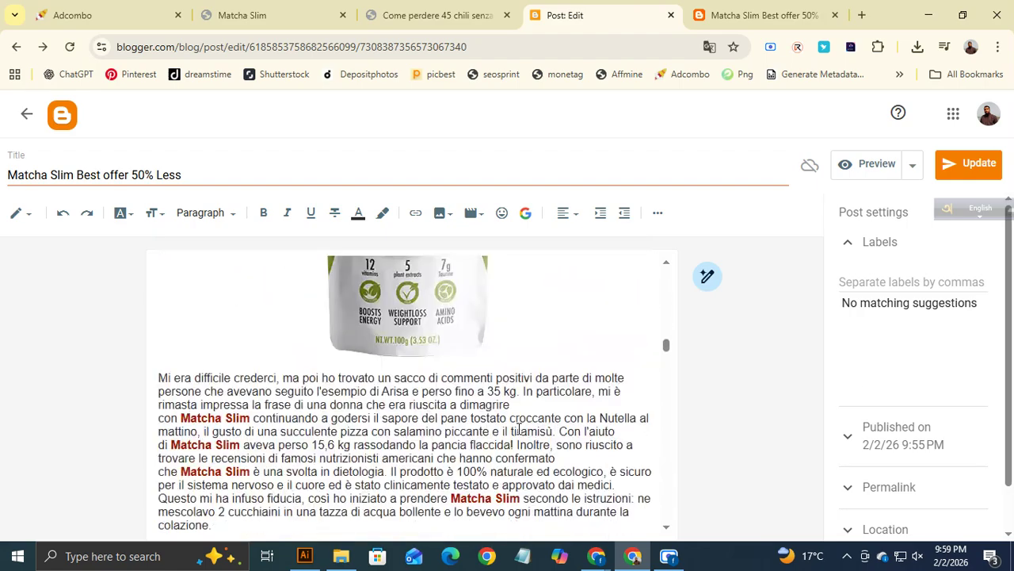
pyautogui.scroll(-10, 519, 428)
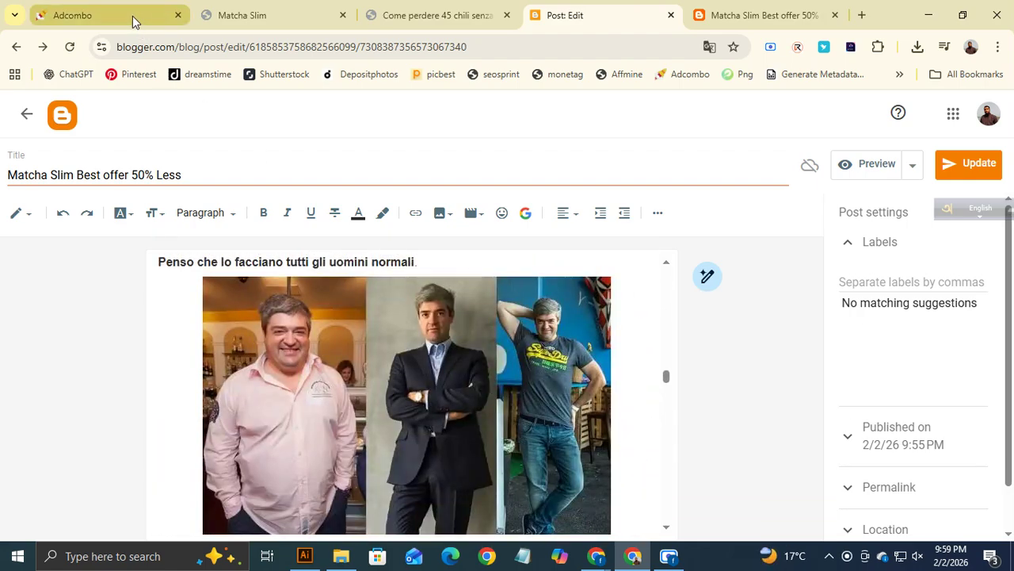
pyautogui.click(132, 19)
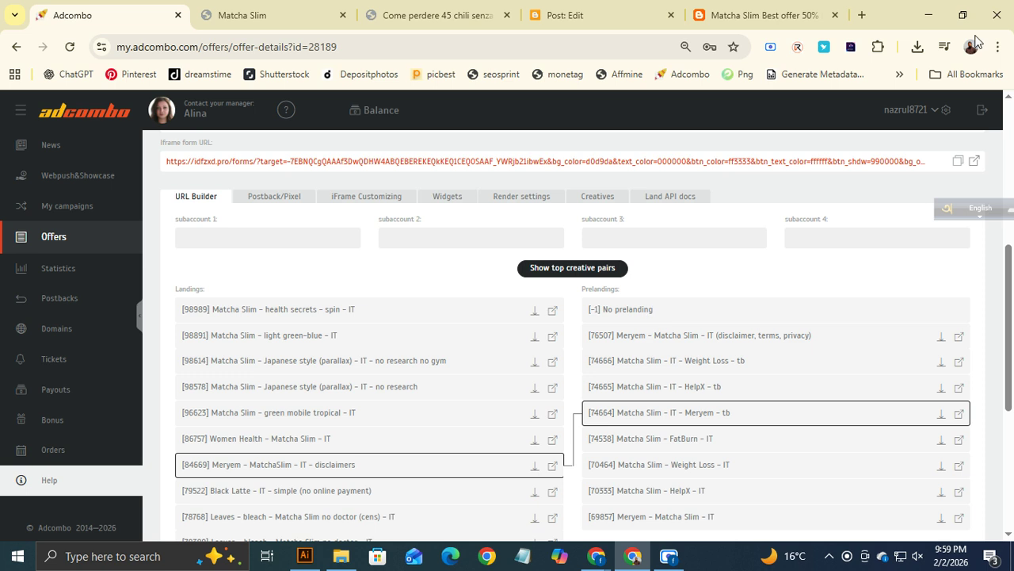
# Search Google for "google sites" in a new browser tab and open the Google Sites home page.
pyautogui.click(866, 16)
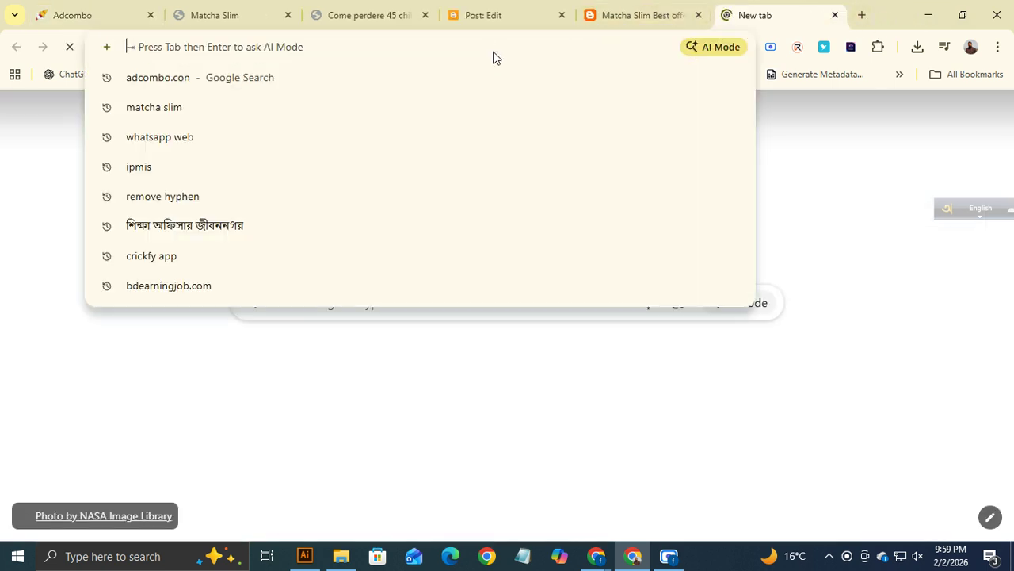
pyautogui.write('google')
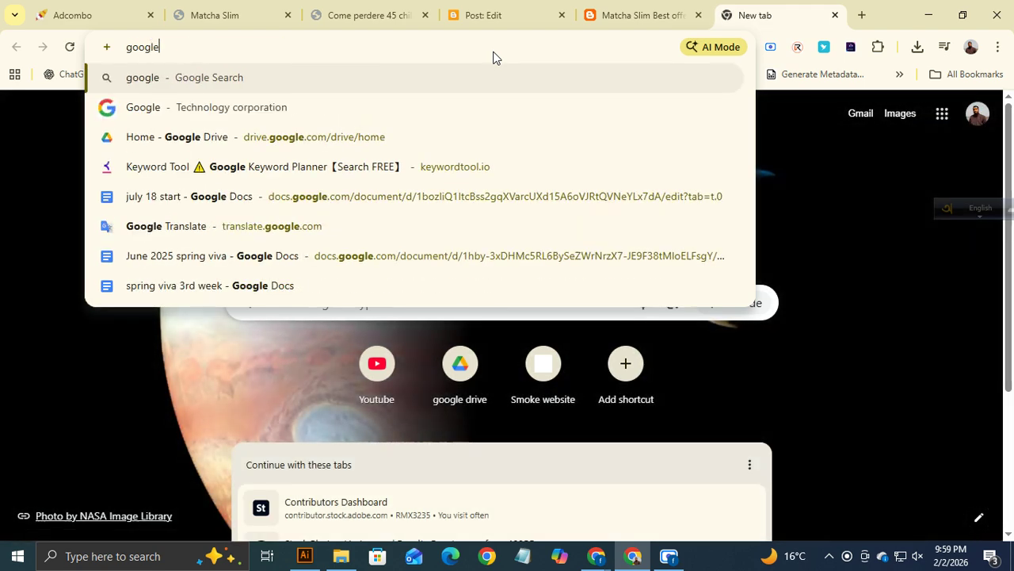
pyautogui.write('  sites')
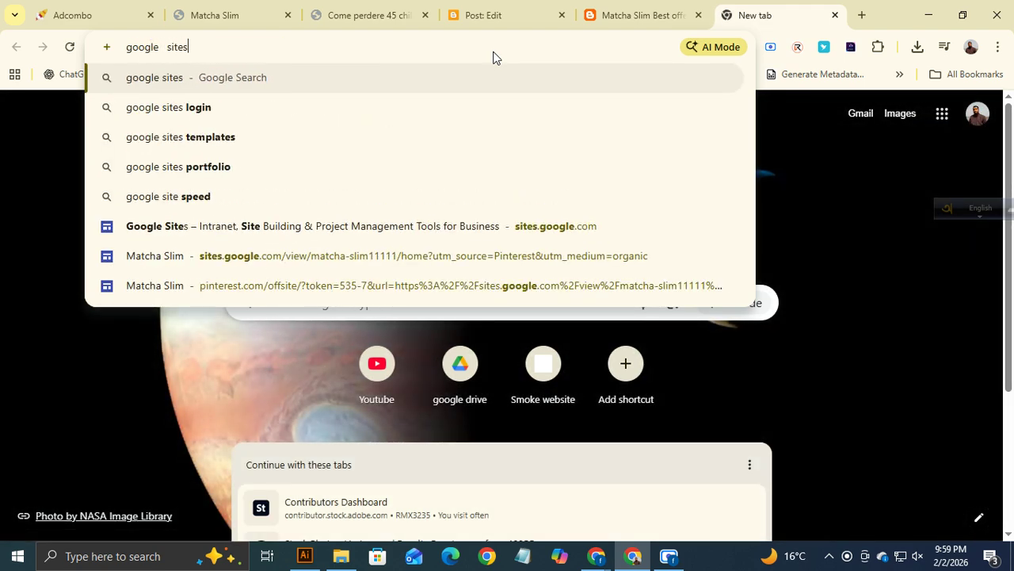
pyautogui.press('Return')
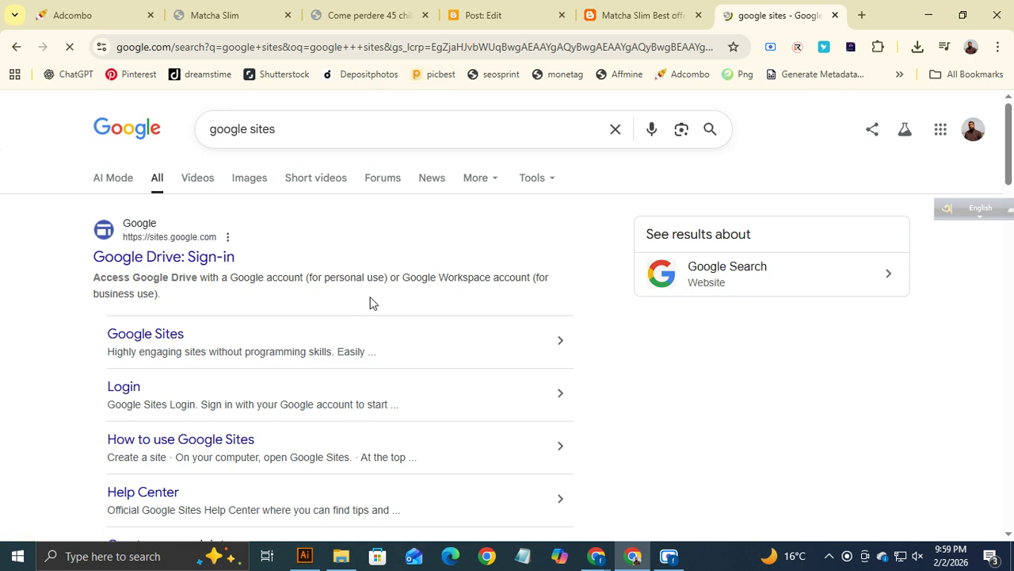
pyautogui.click(384, 277)
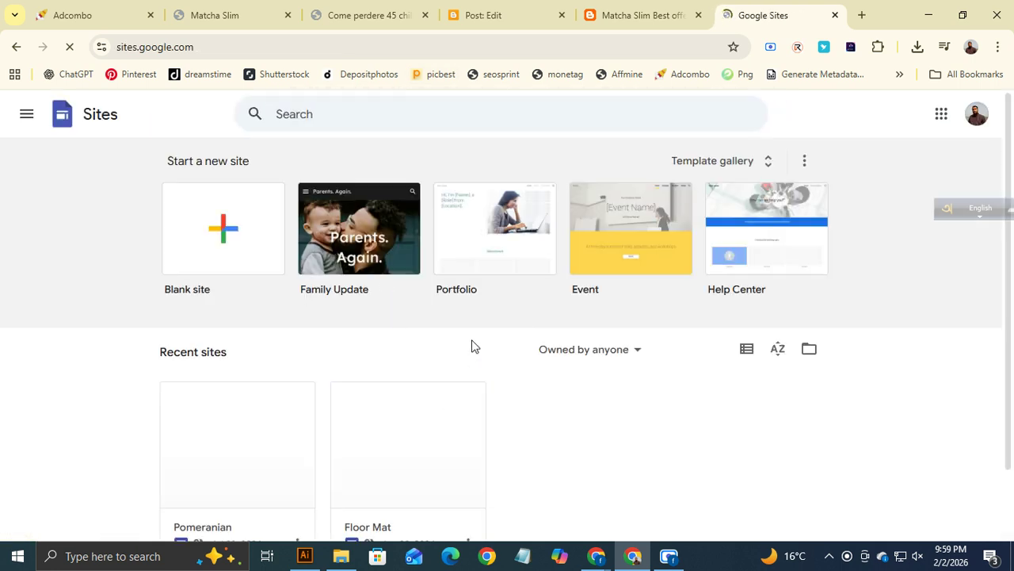
# Open the recent site Pomeranian in Google Sites and look through its article text.
pyautogui.scroll(-1, 471, 340)
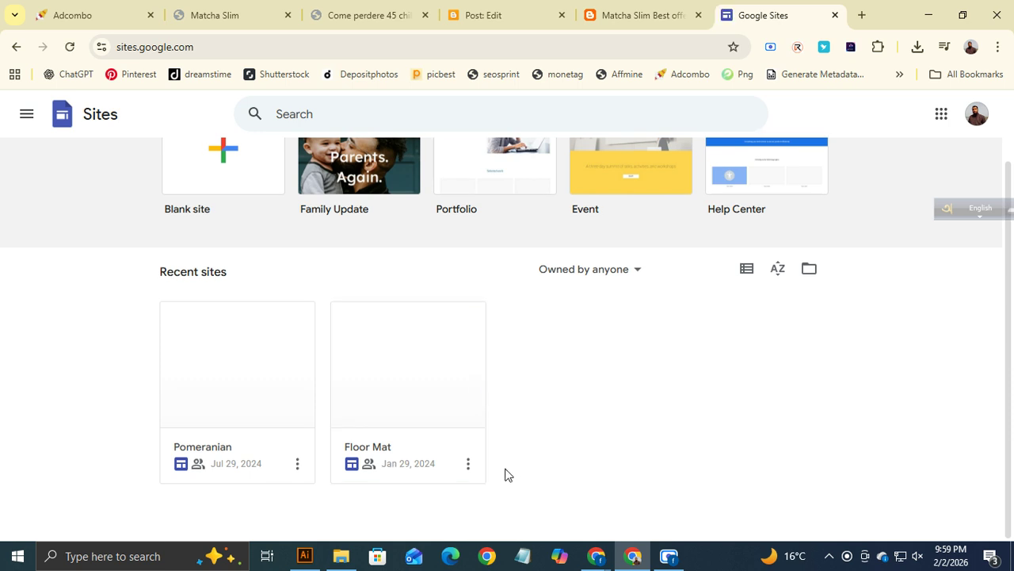
pyautogui.click(245, 387)
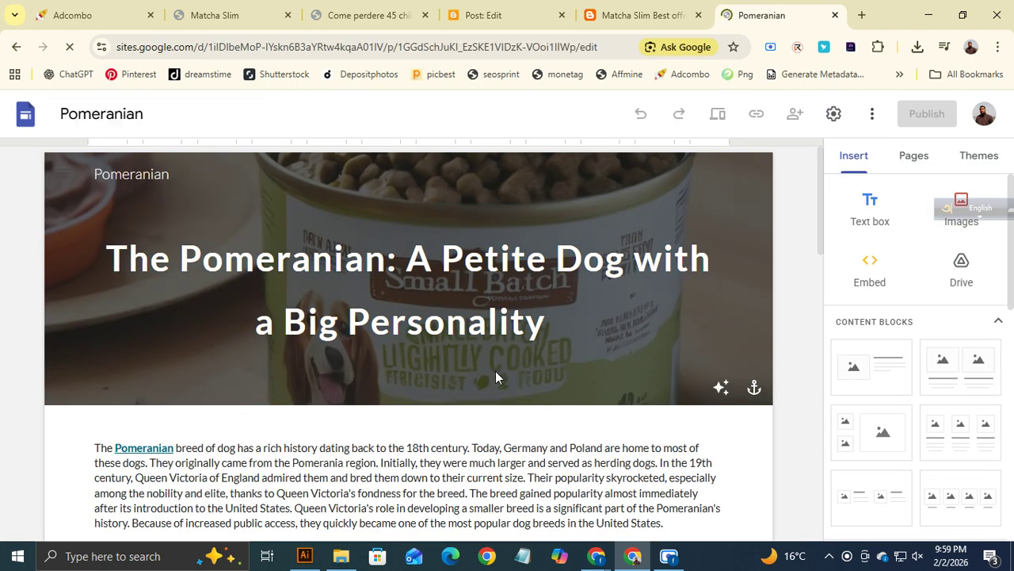
pyautogui.click(410, 198)
pyautogui.scroll(-1, 444, 261)
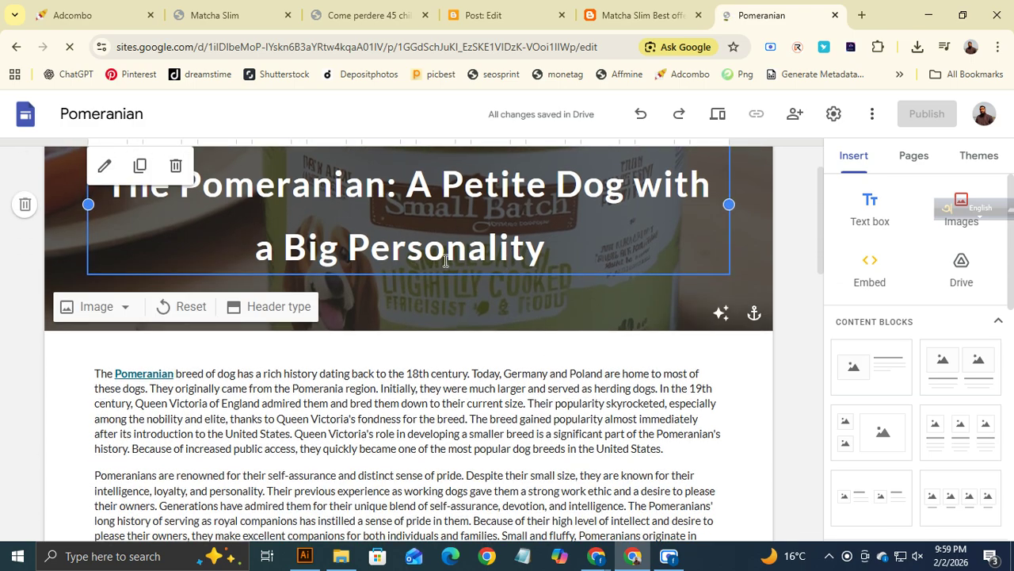
pyautogui.scroll(-8, 446, 262)
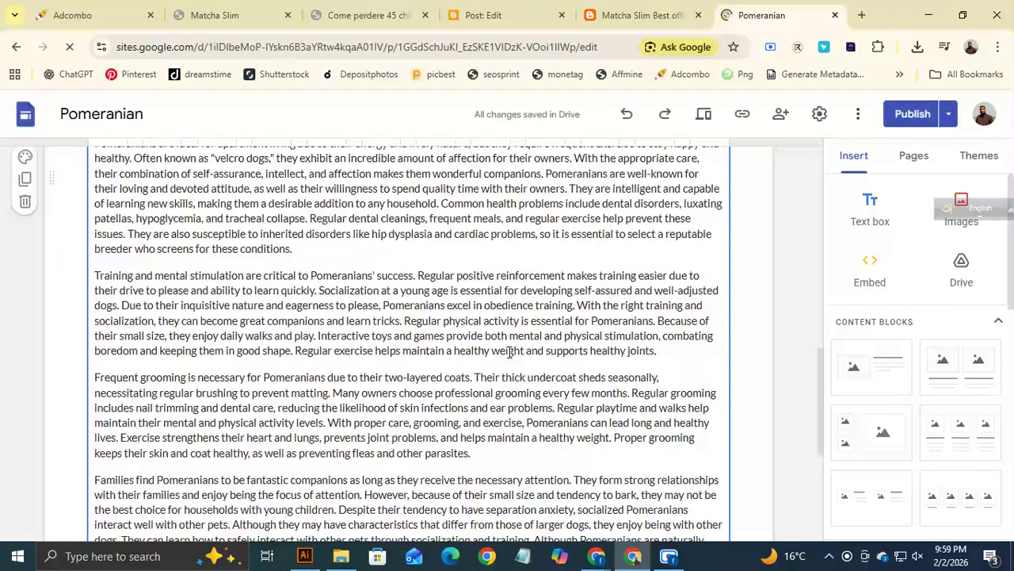
pyautogui.scroll(-4, 510, 352)
pyautogui.scroll(4, 480, 357)
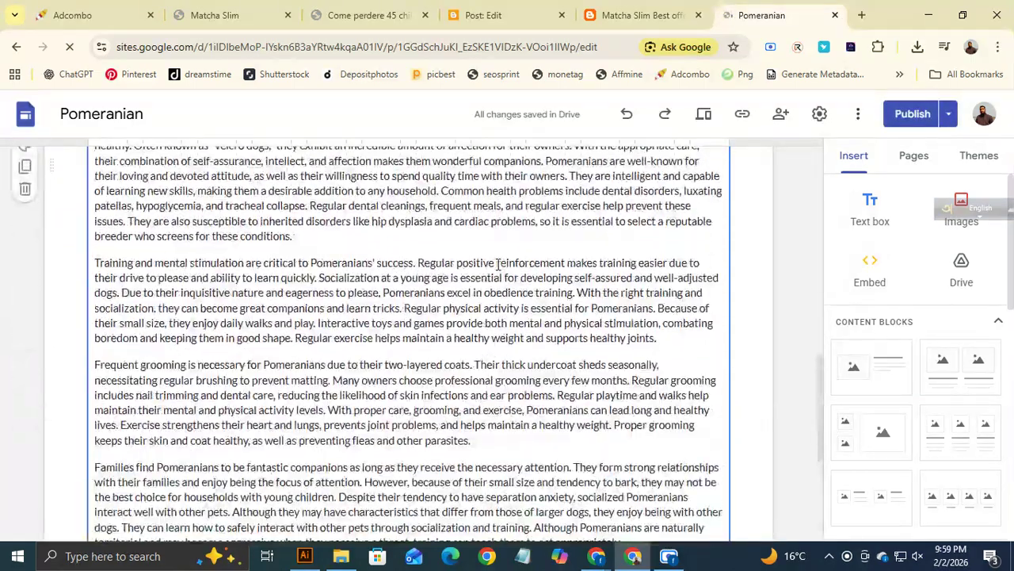
pyautogui.click(332, 247)
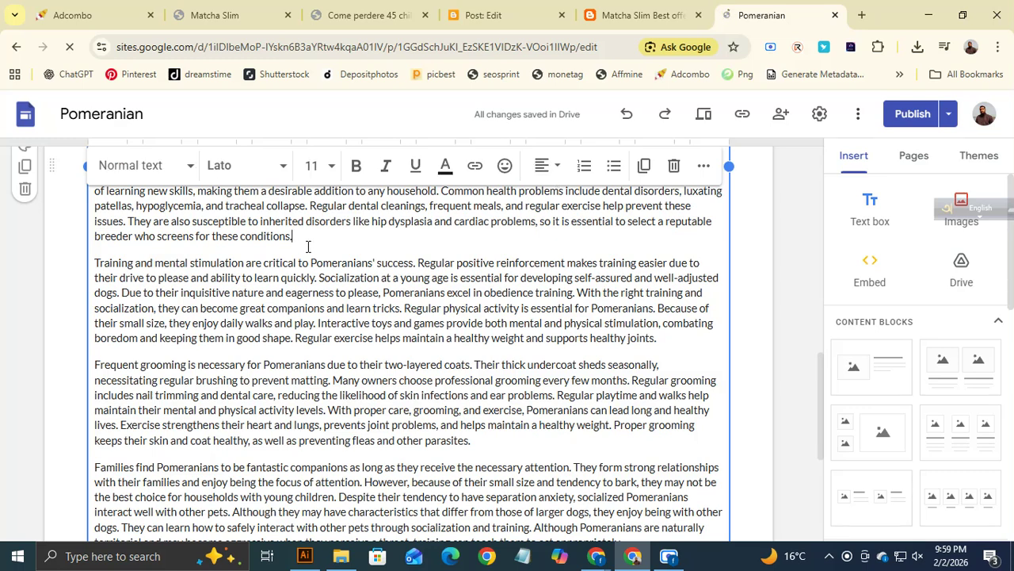
# Look over the published Matcha Slim blog post, then return to the Pomeranian site in Google Sites.
pyautogui.click(636, 15)
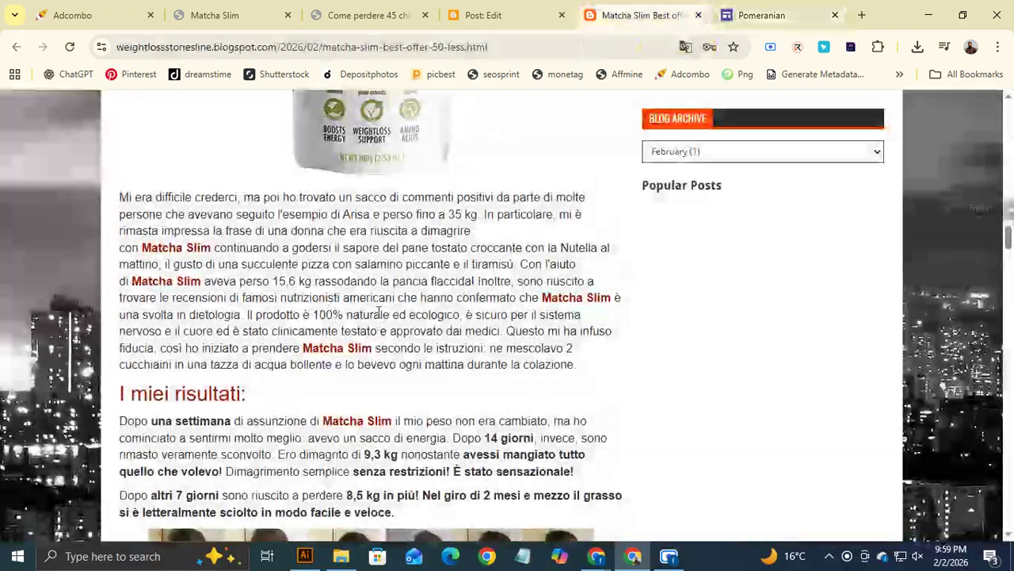
pyautogui.scroll(-12, 378, 313)
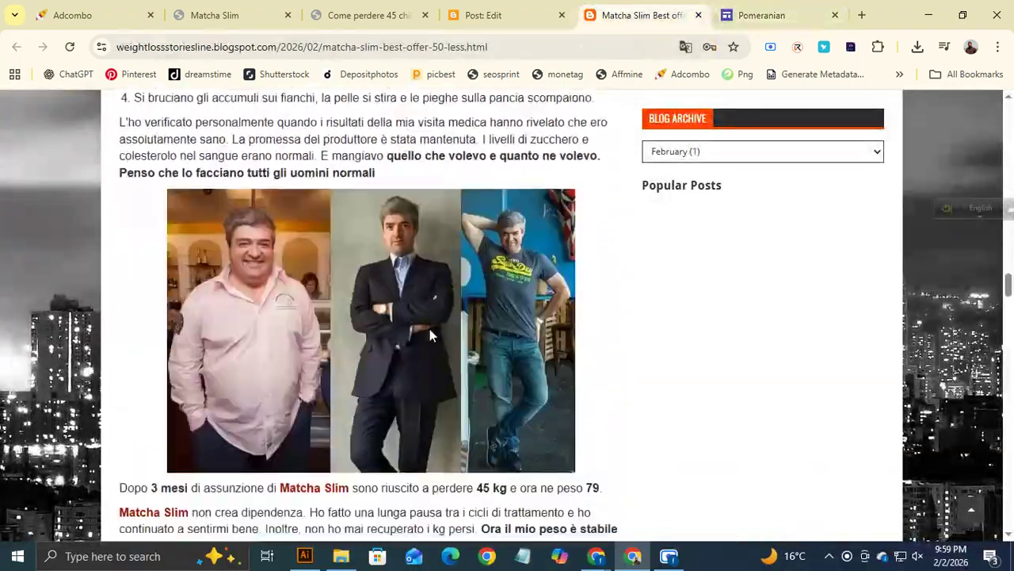
pyautogui.click(767, 15)
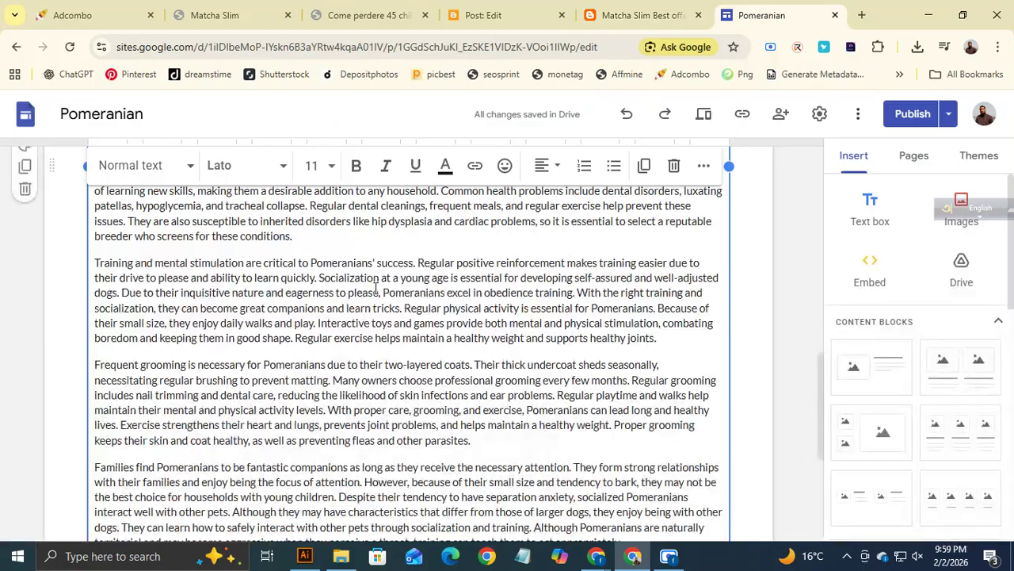
# Examine the Pomeranian site's header and the text around the linked word in its opening paragraph.
pyautogui.scroll(10, 375, 289)
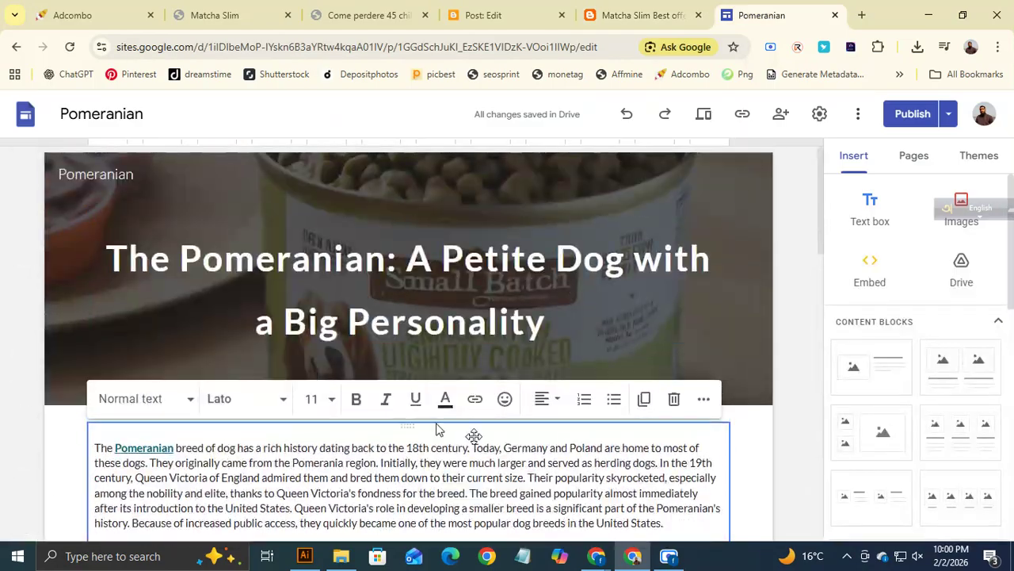
pyautogui.scroll(-1, 436, 428)
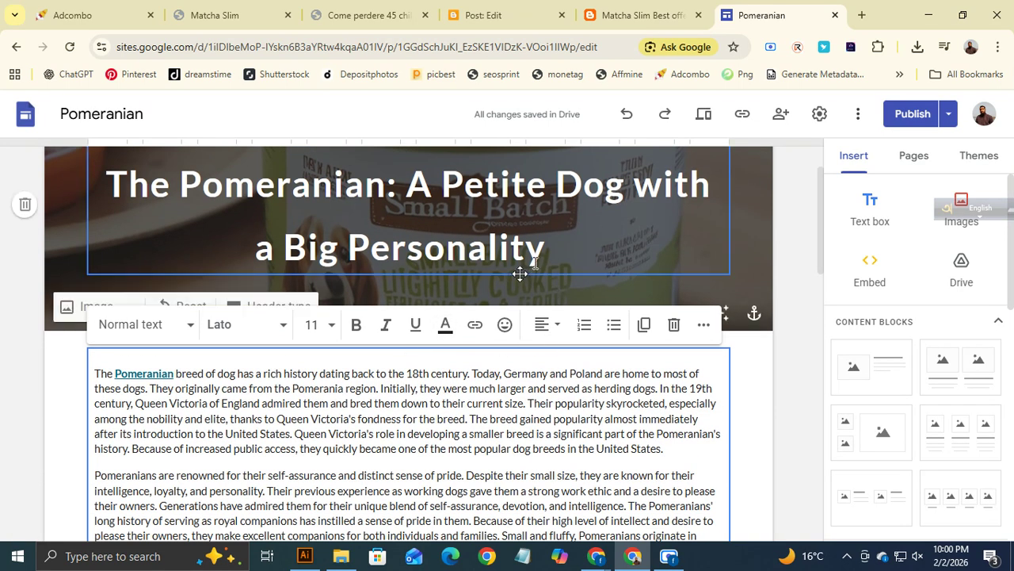
pyautogui.scroll(-1, 216, 340)
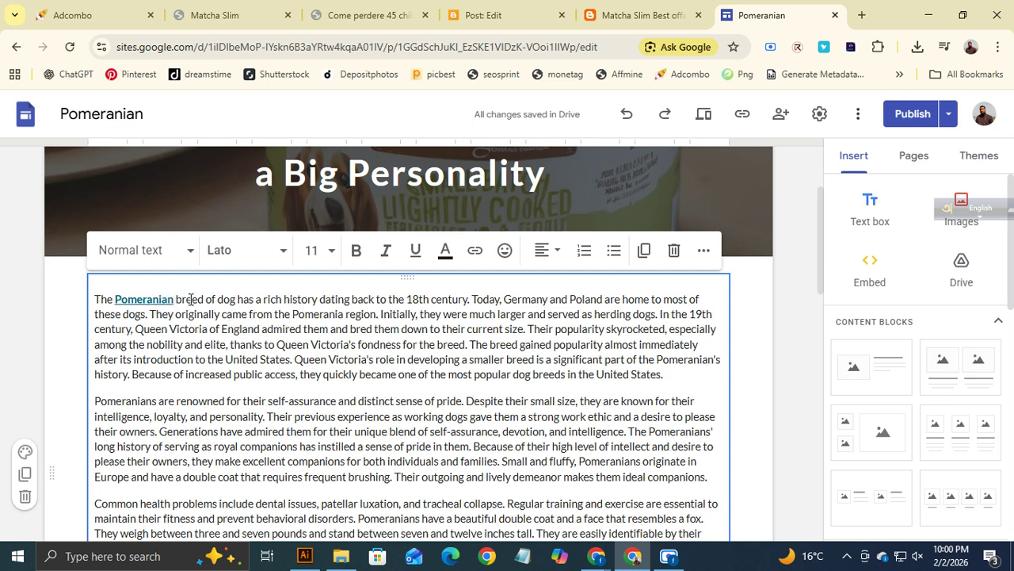
pyautogui.moveTo(181, 299); pyautogui.dragTo(225, 298)
pyautogui.click(351, 346)
# In Adcombo, try to pair the landing [84669] Meryem – MatchaSlim – IT – disclaimers with [-1] No prelanding and select the tracking URL.
pyautogui.click(89, 22)
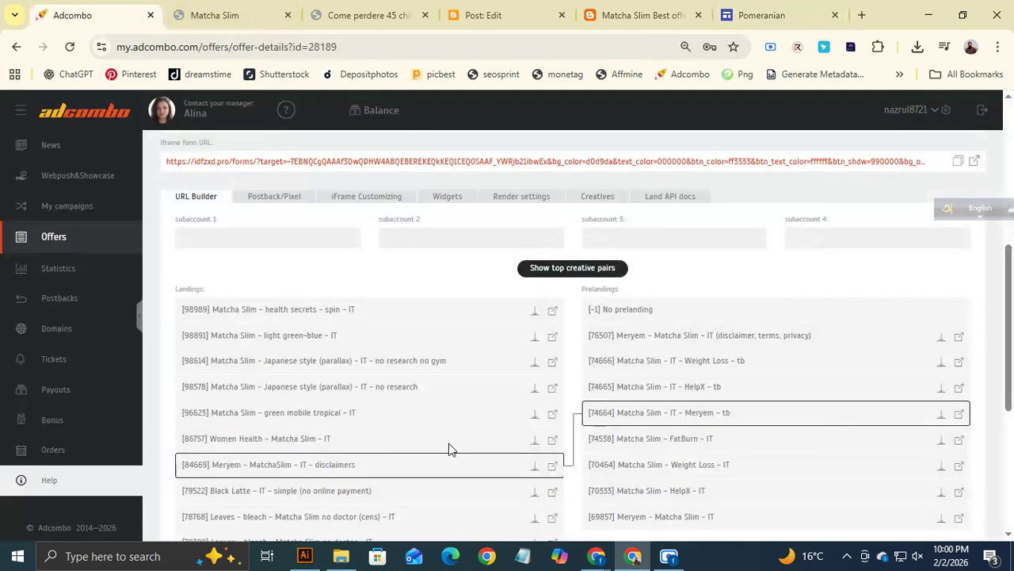
pyautogui.scroll(-1, 451, 448)
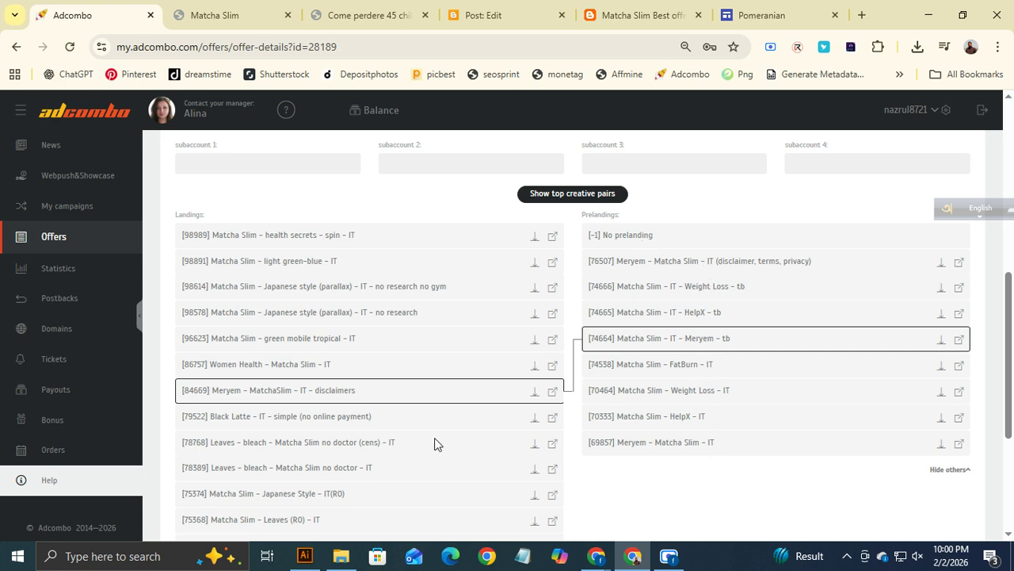
pyautogui.click(333, 390)
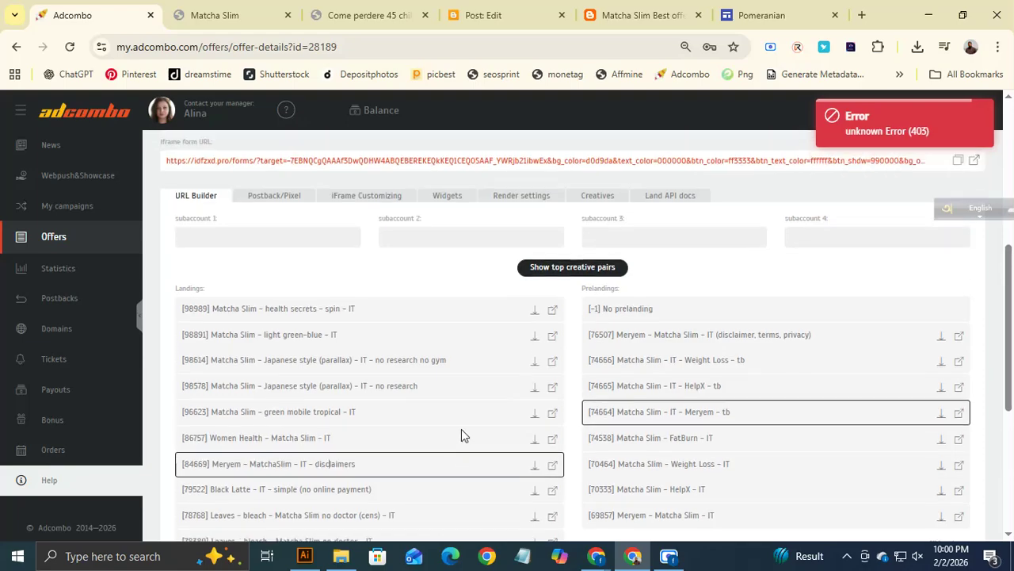
pyautogui.click(629, 308)
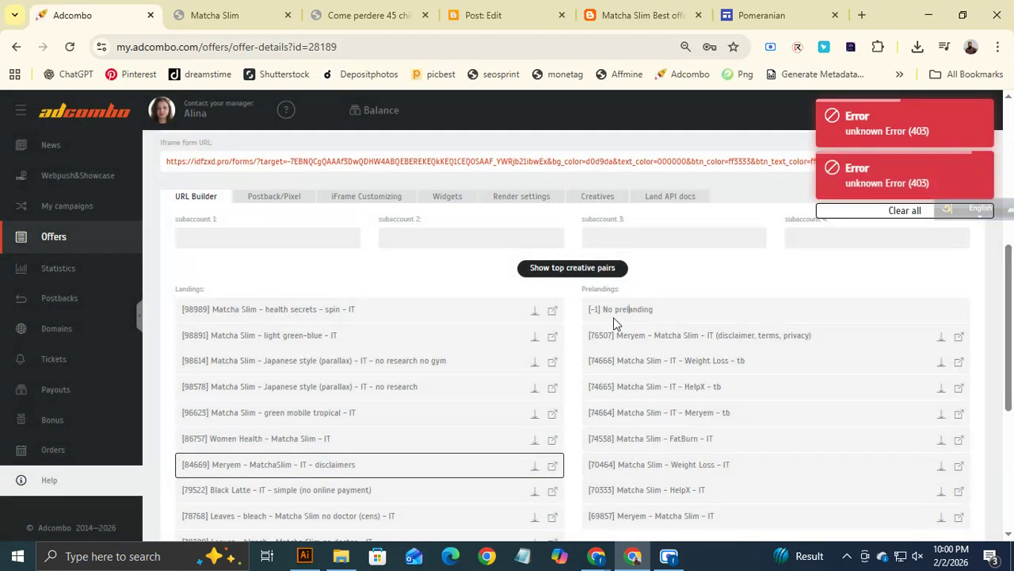
pyautogui.moveTo(680, 196); pyautogui.dragTo(87, 183)
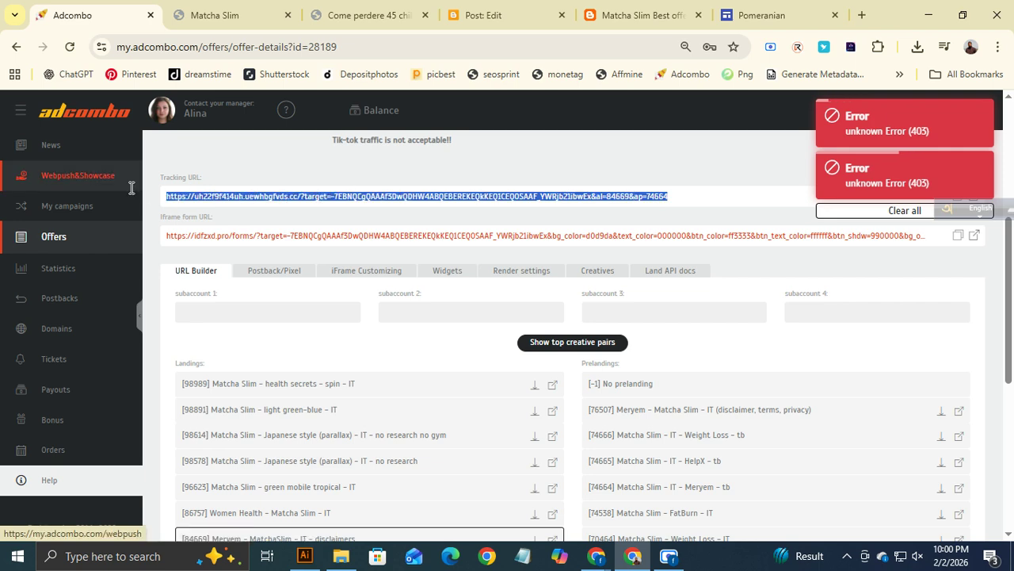
# Return to the Pomeranian site in Google Sites and look over its header and article paragraphs.
pyautogui.click(757, 15)
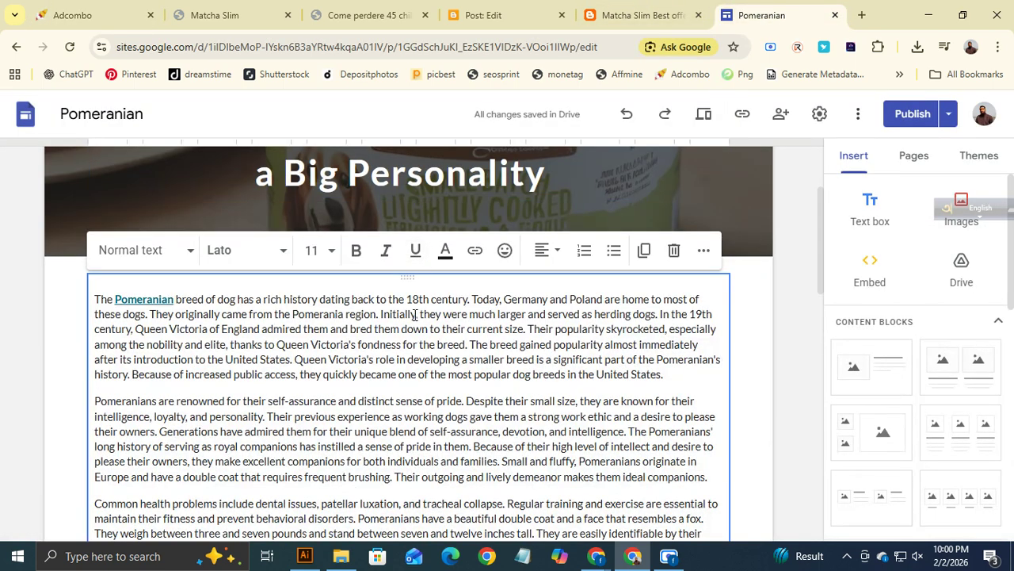
pyautogui.scroll(-5, 437, 472)
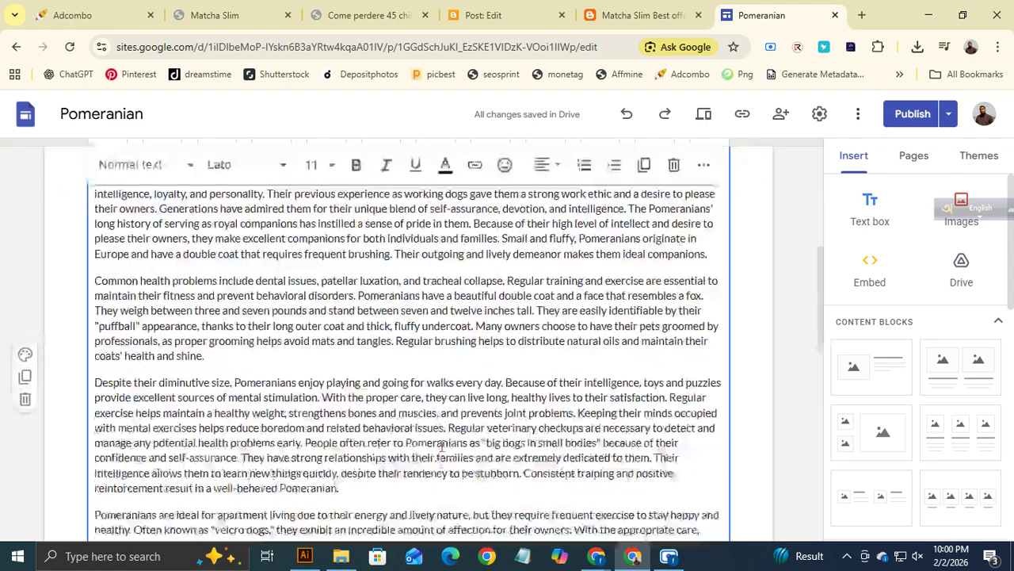
pyautogui.scroll(7, 452, 418)
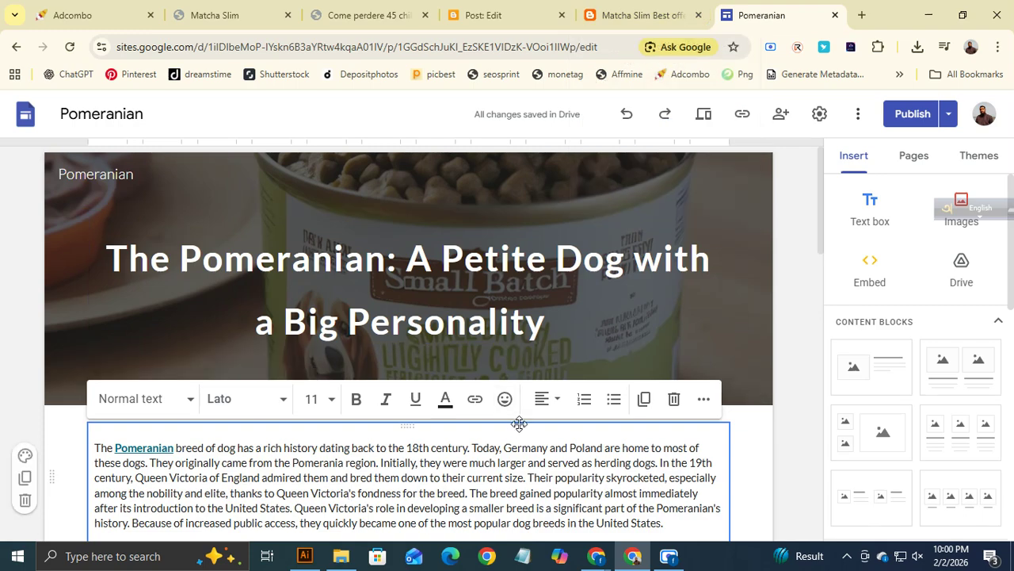
pyautogui.scroll(-2, 519, 428)
pyautogui.click(84, 23)
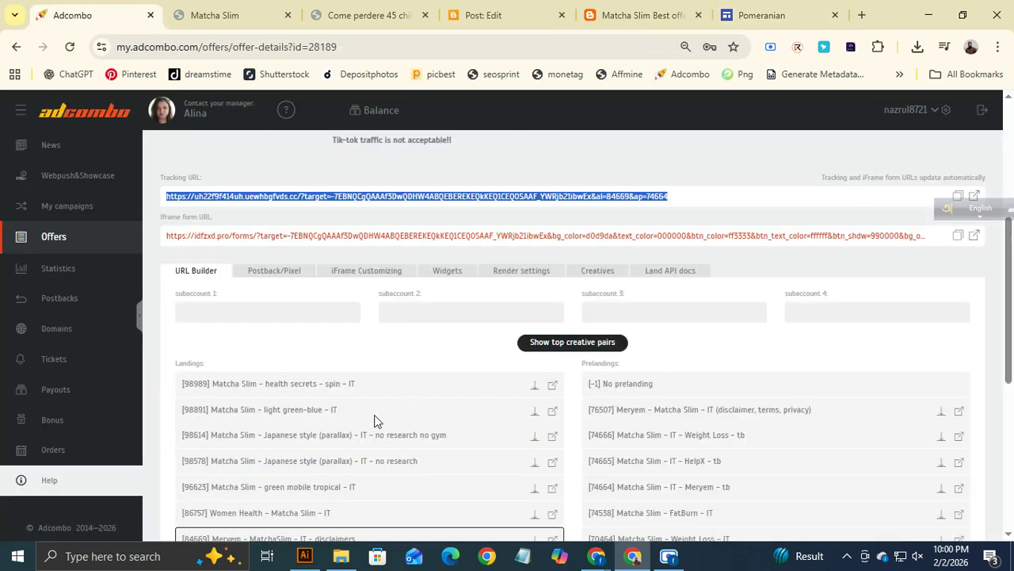
pyautogui.scroll(-2, 329, 424)
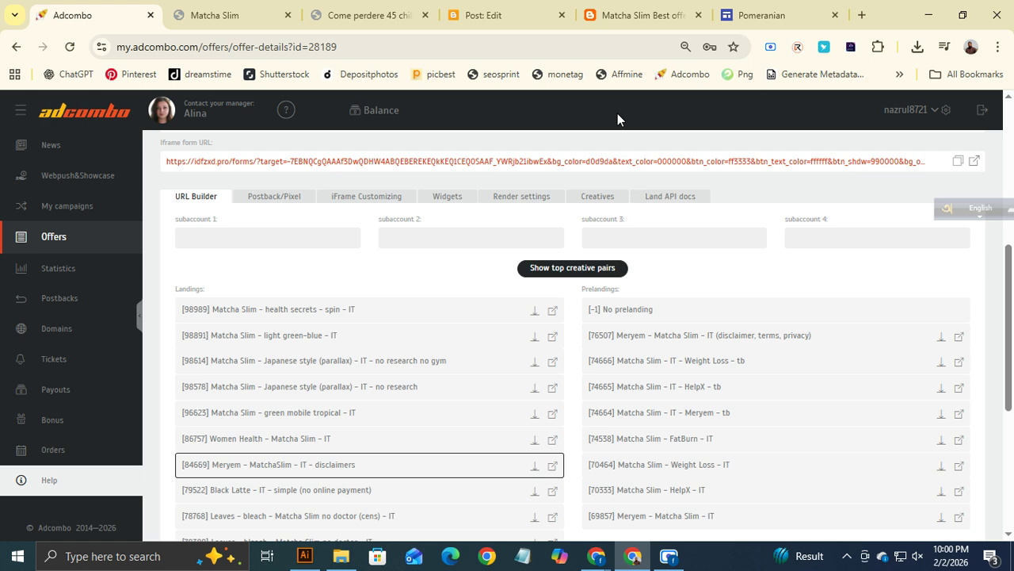
pyautogui.click(632, 555)
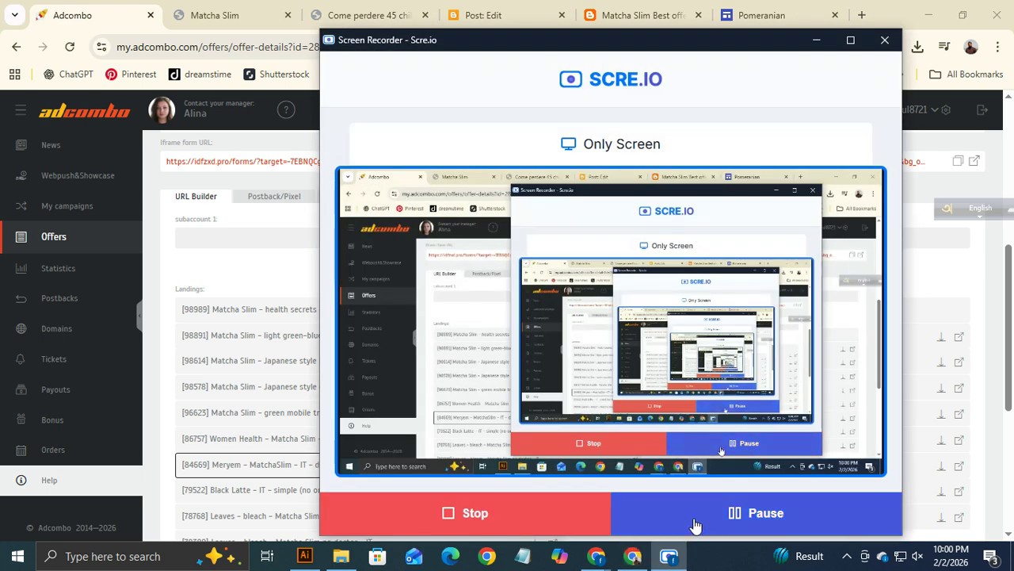